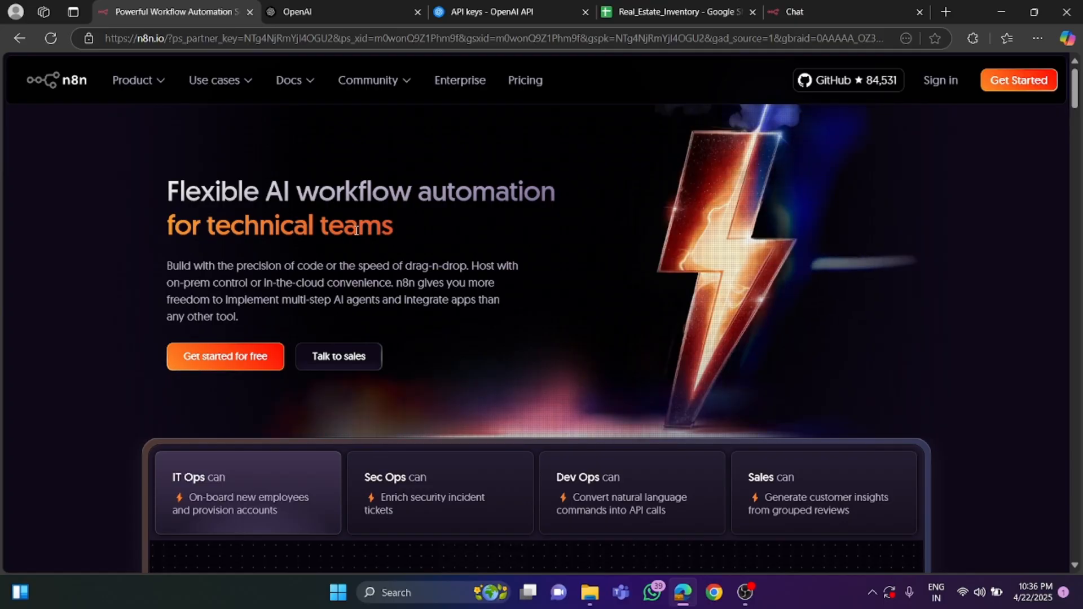
- Sign in to n8n and open My workspace from the dashboard
{"action": "left_click", "coordinate": [941, 81]}
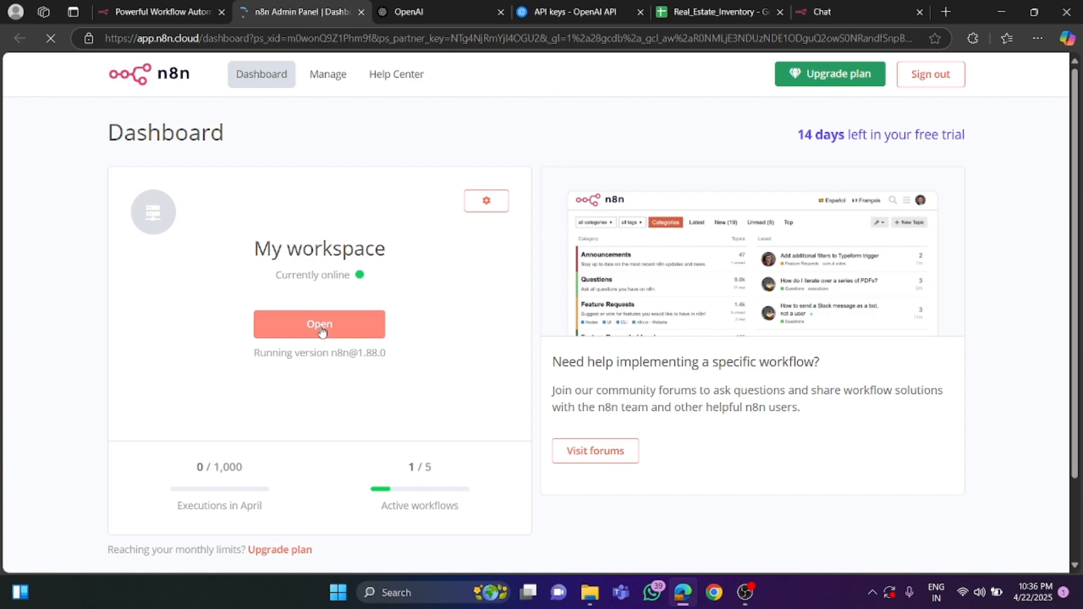
{"action": "left_click", "coordinate": [338, 329]}
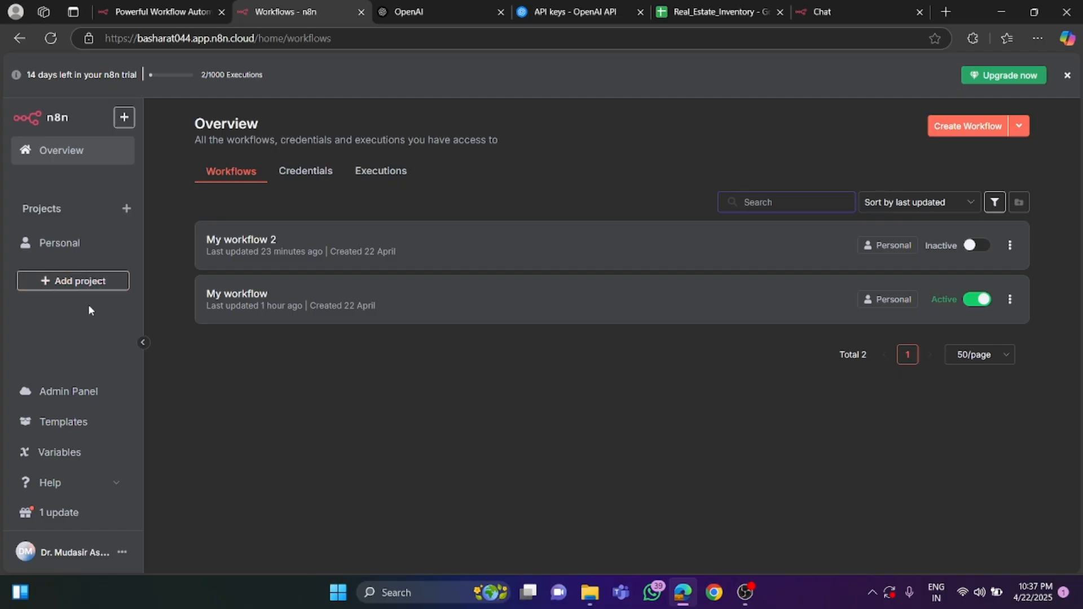
- Browse the n8n workflow template library, including the trending AI templates
{"action": "left_click", "coordinate": [82, 428]}
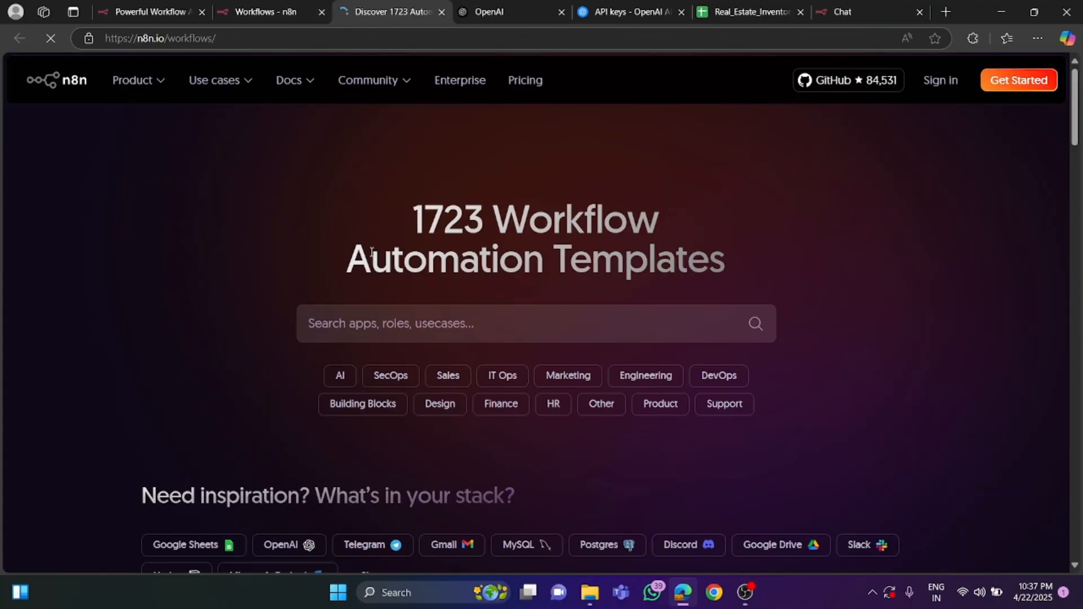
{"action": "scroll", "coordinate": [424, 271], "scroll_direction": "down", "scroll_amount": 12}
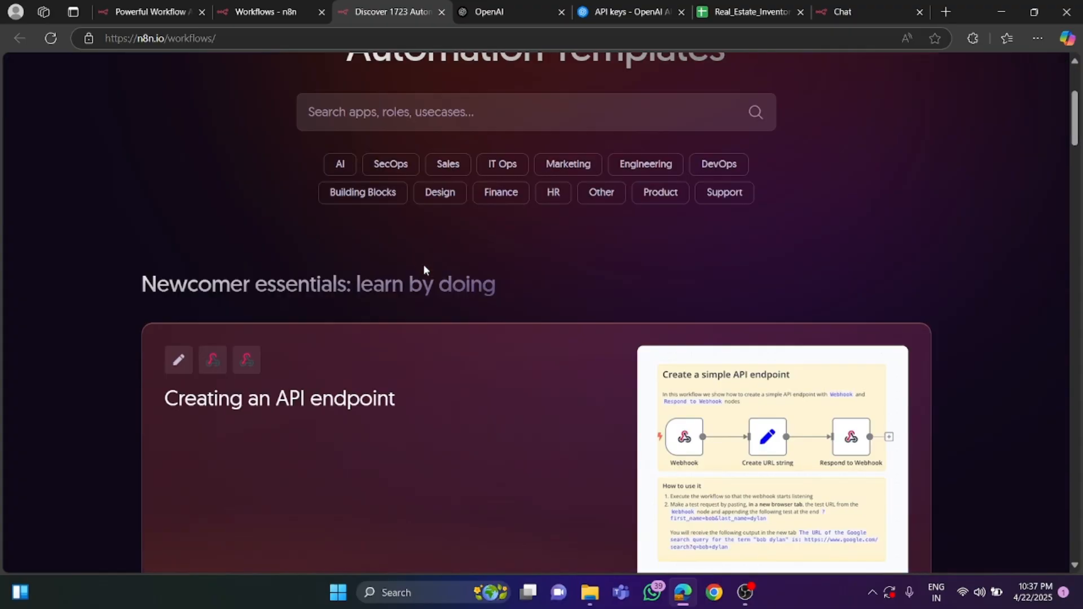
{"action": "scroll", "coordinate": [428, 308], "scroll_direction": "down", "scroll_amount": 3}
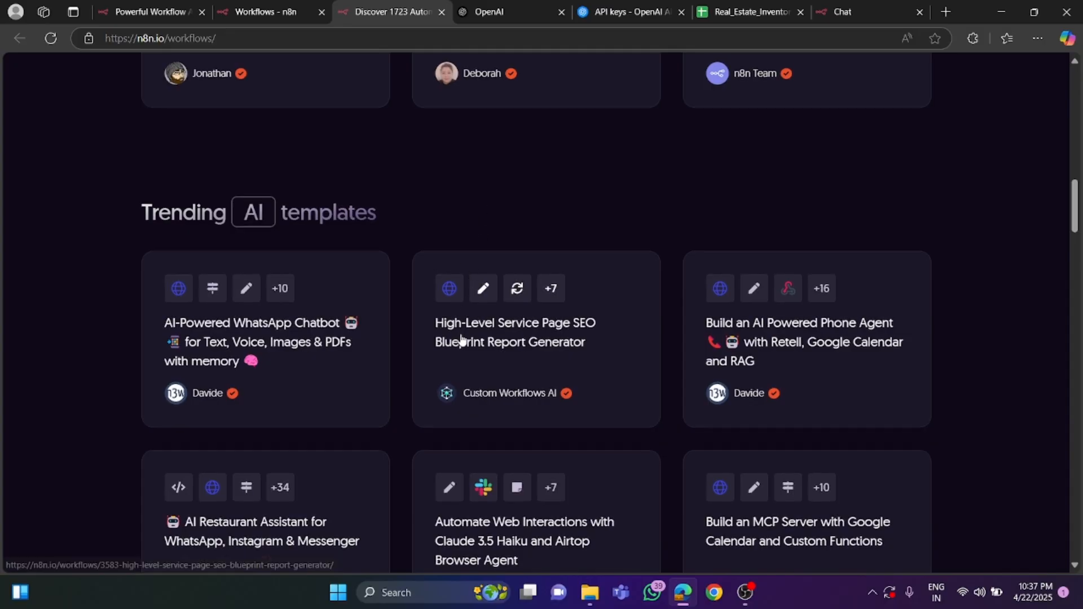
{"action": "scroll", "coordinate": [465, 304], "scroll_direction": "down", "scroll_amount": 7}
{"action": "scroll", "coordinate": [458, 330], "scroll_direction": "up", "scroll_amount": 5}
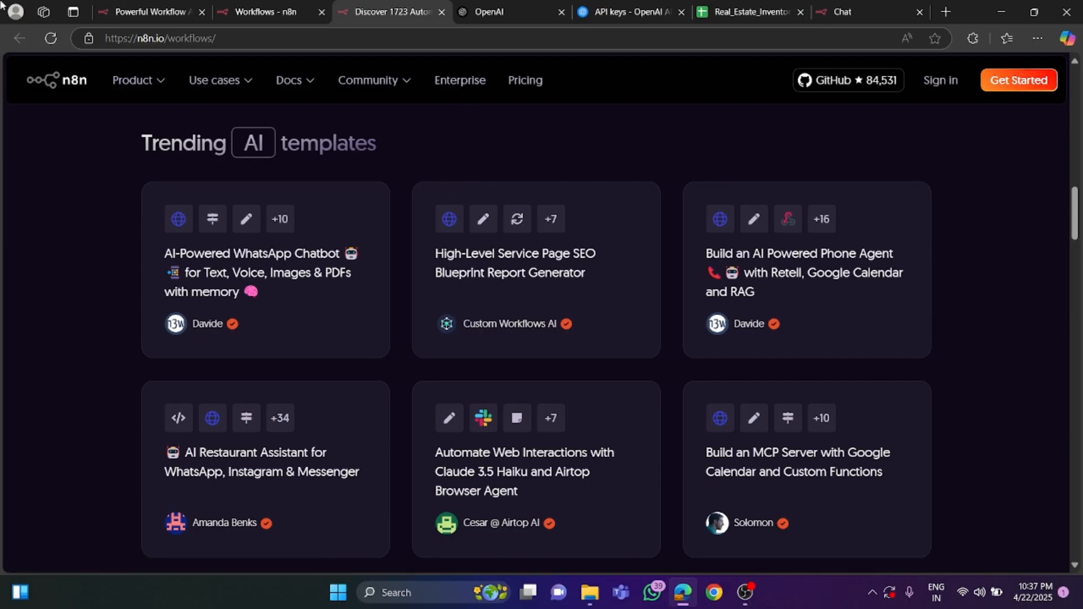
- Return to the workflows overview and create a new blank workflow
{"action": "left_click", "coordinate": [257, 8]}
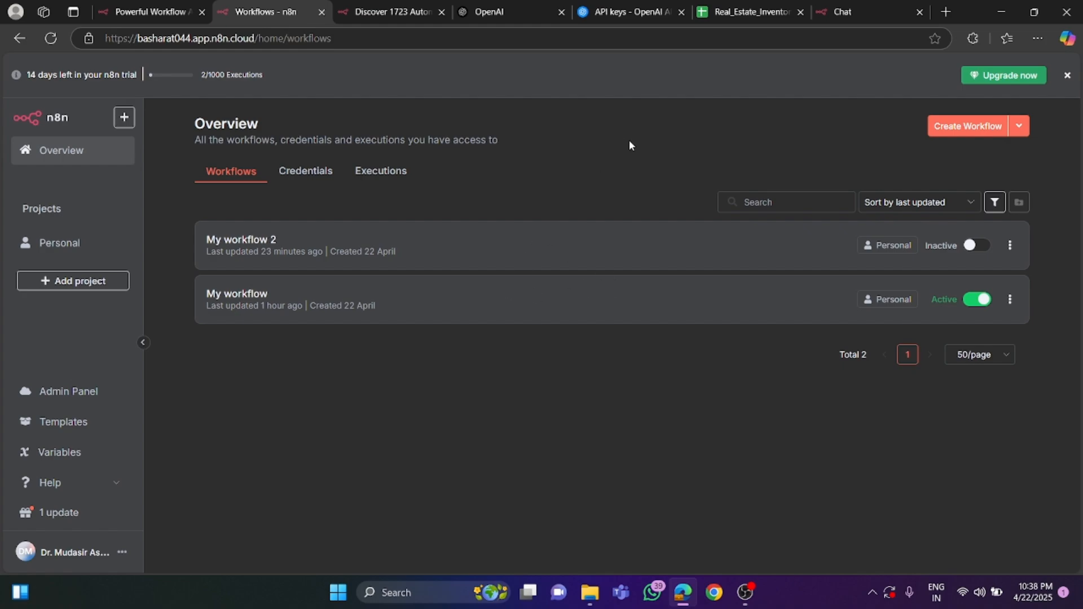
{"action": "left_click", "coordinate": [960, 130]}
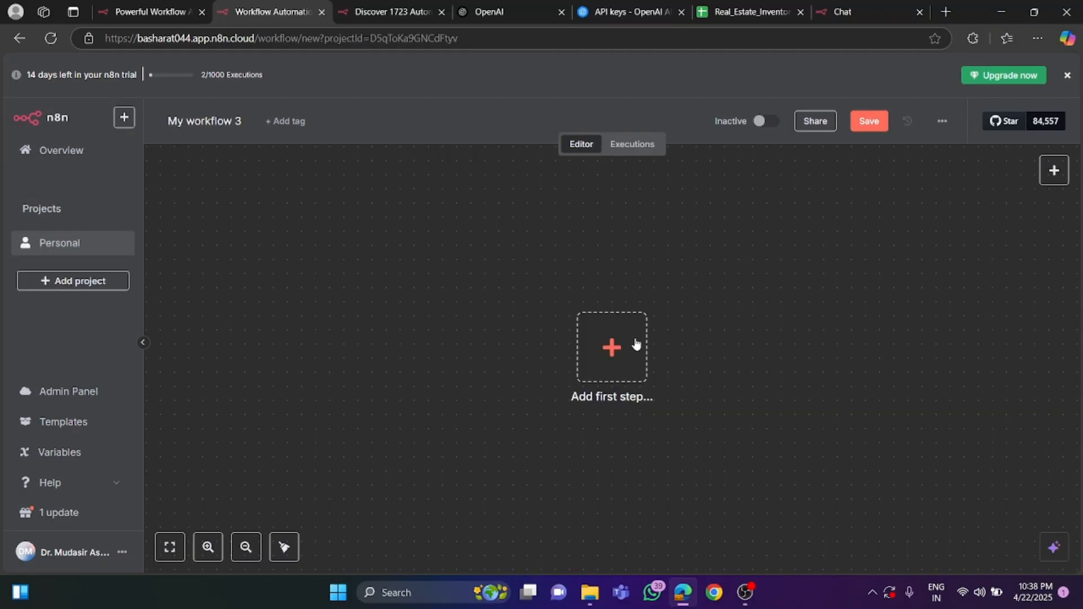
- Add a manual trigger as the workflow's first step and move the node to the canvas's upper-left area
{"action": "left_click_drag", "start_coordinate": [633, 346], "coordinate": [367, 257]}
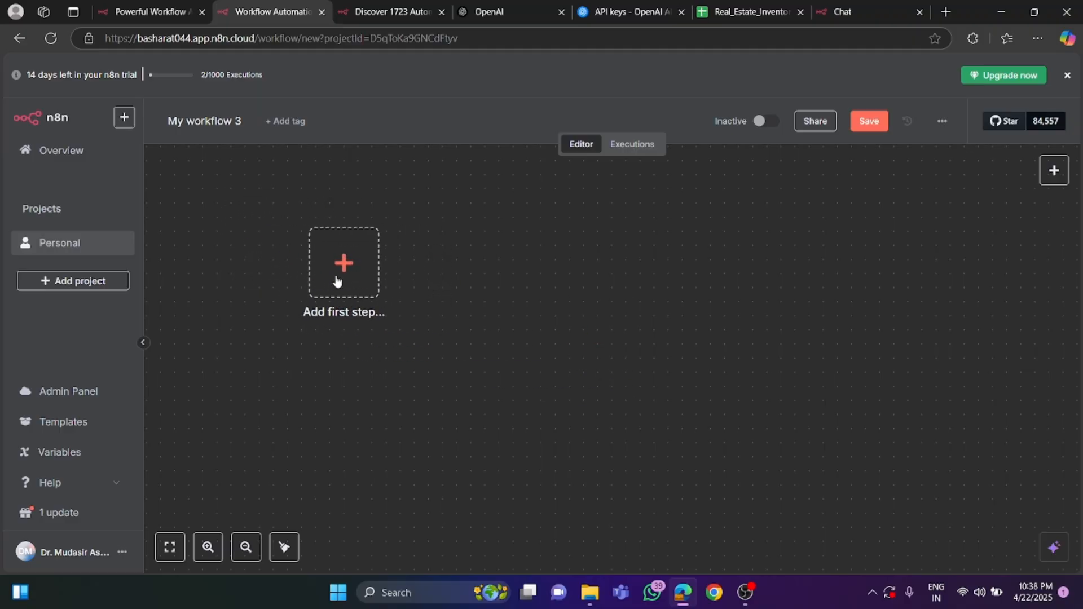
{"action": "mouse_move", "coordinate": [360, 246]}
{"action": "left_mouse_down"}
{"action": "mouse_move", "coordinate": [414, 255]}
{"action": "mouse_move", "coordinate": [362, 254]}
{"action": "left_mouse_up"}
{"action": "left_click", "coordinate": [353, 265]}
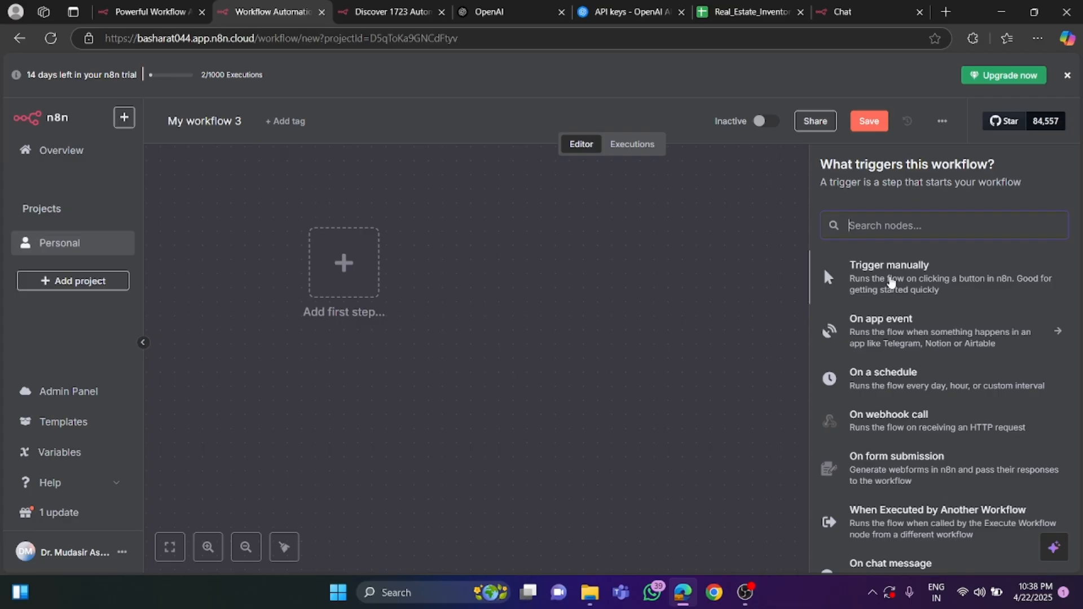
{"action": "left_click", "coordinate": [885, 281]}
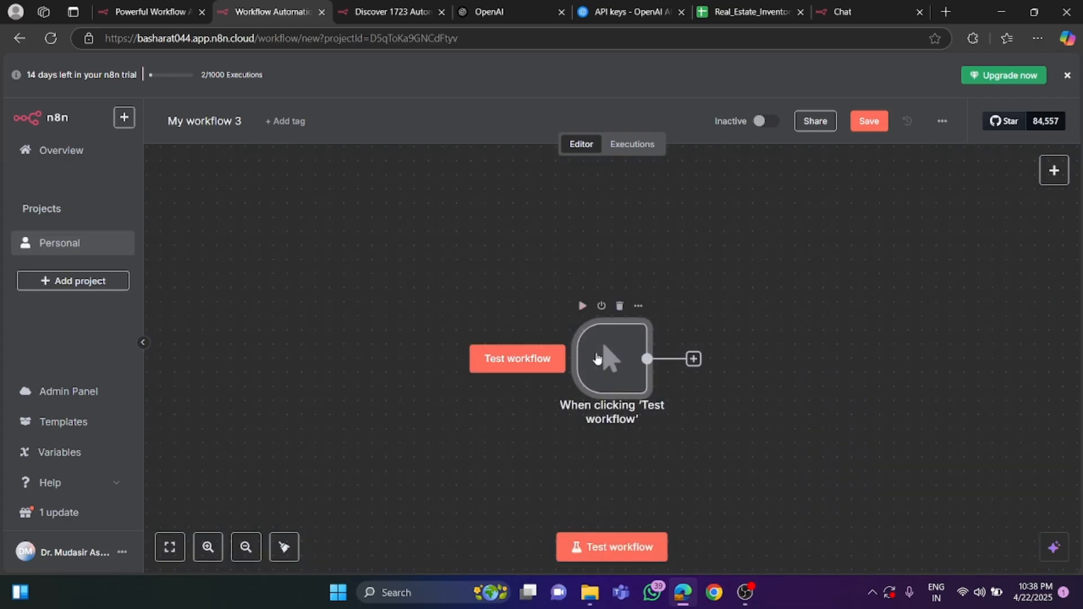
{"action": "left_click_drag", "start_coordinate": [603, 357], "coordinate": [361, 219]}
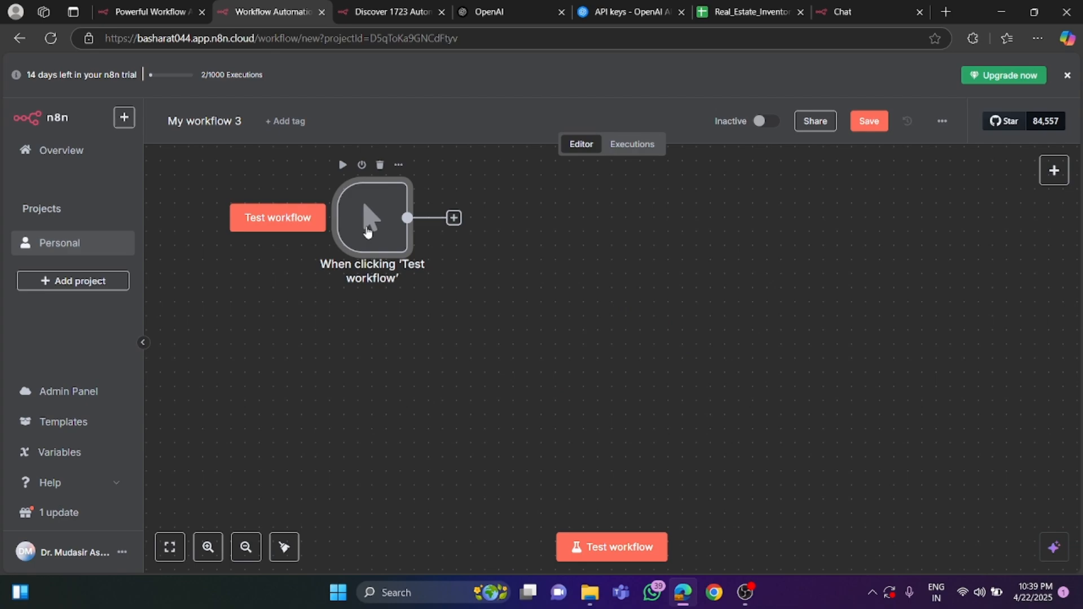
- Test-run the workflow and delete its manual trigger node
{"action": "left_click", "coordinate": [288, 220]}
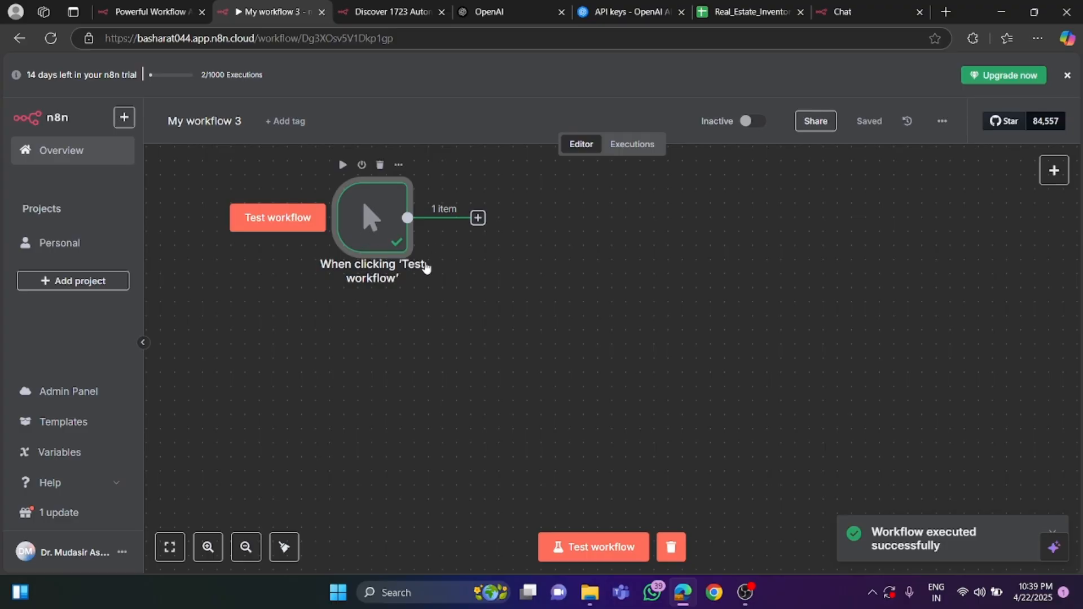
{"action": "mouse_move", "coordinate": [368, 220]}
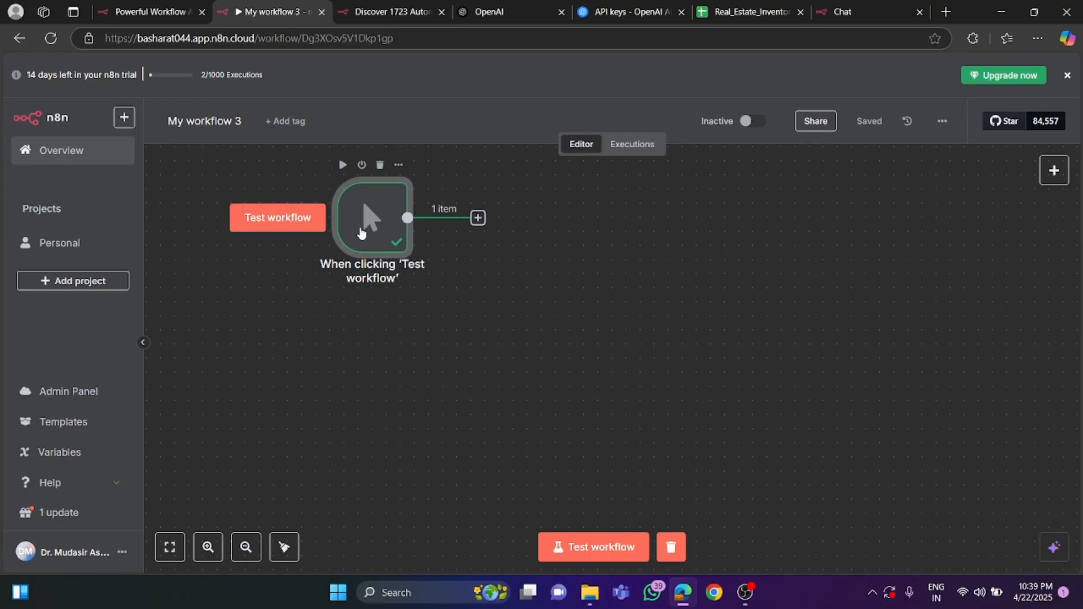
{"action": "left_click", "coordinate": [380, 167]}
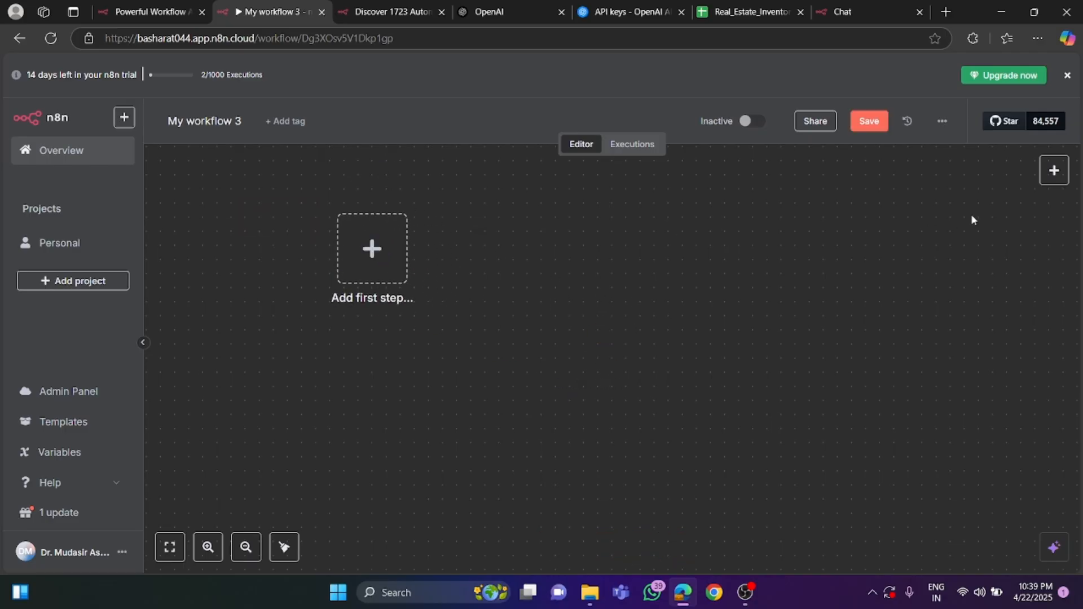
- Look through the apps offered as app-event triggers for the workflow's first step
{"action": "left_click", "coordinate": [1054, 170]}
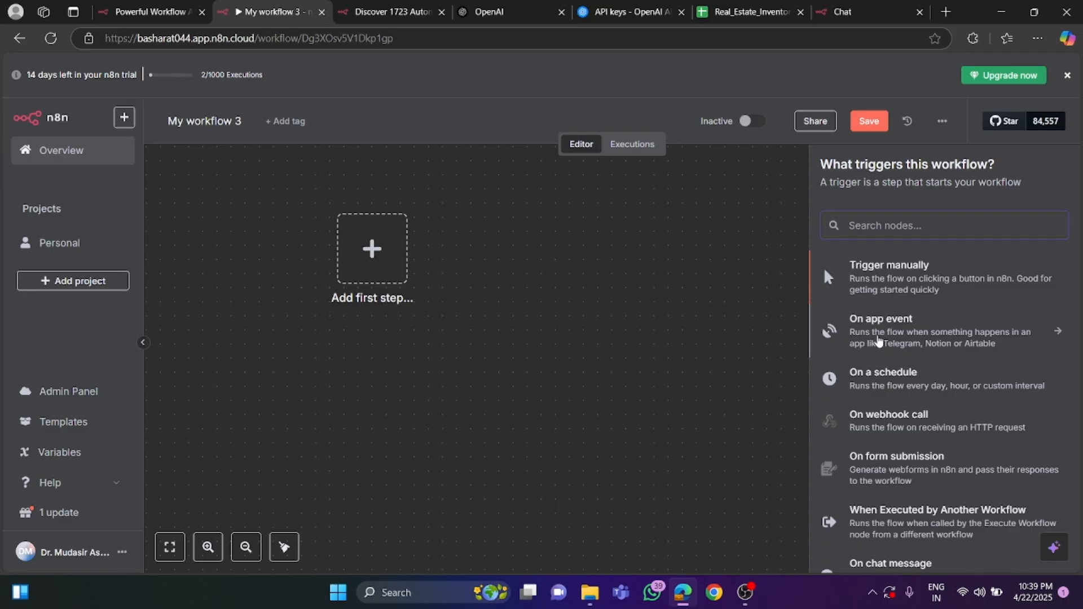
{"action": "left_click", "coordinate": [878, 340]}
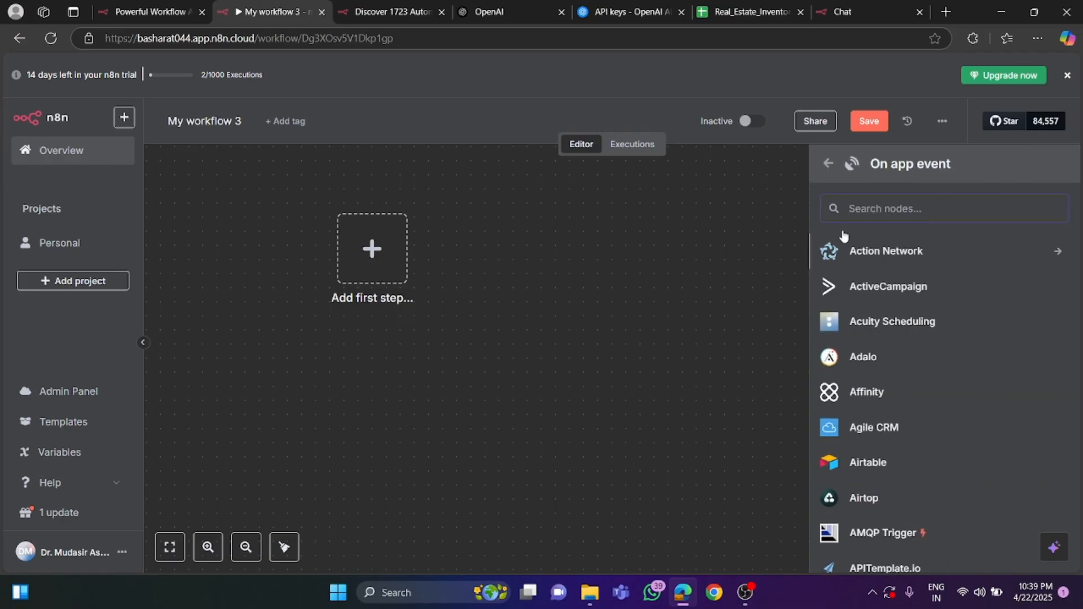
{"action": "left_click", "coordinate": [828, 164]}
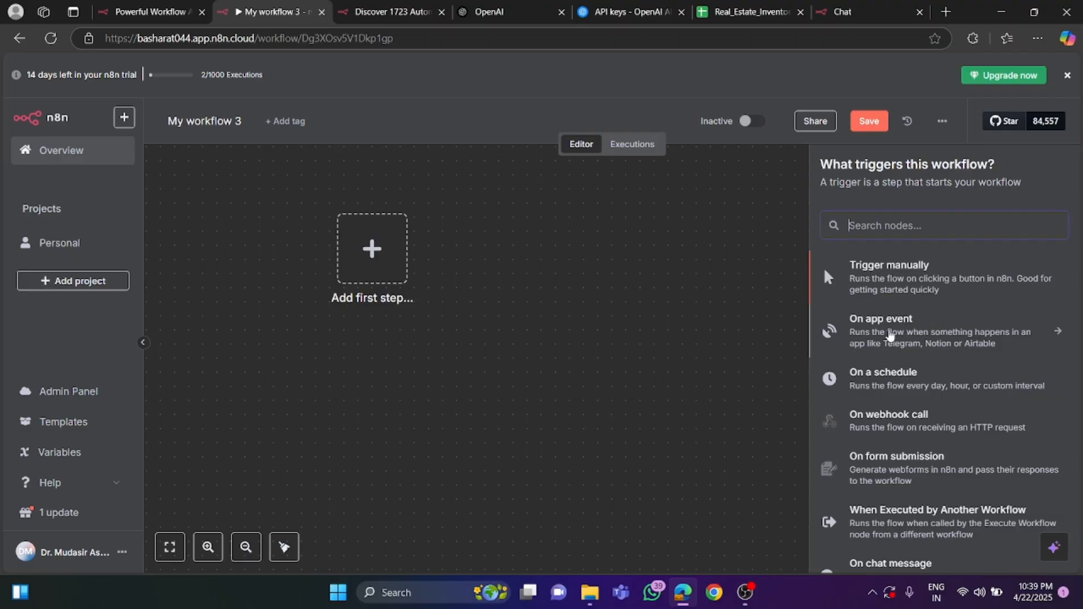
{"action": "left_click", "coordinate": [894, 335]}
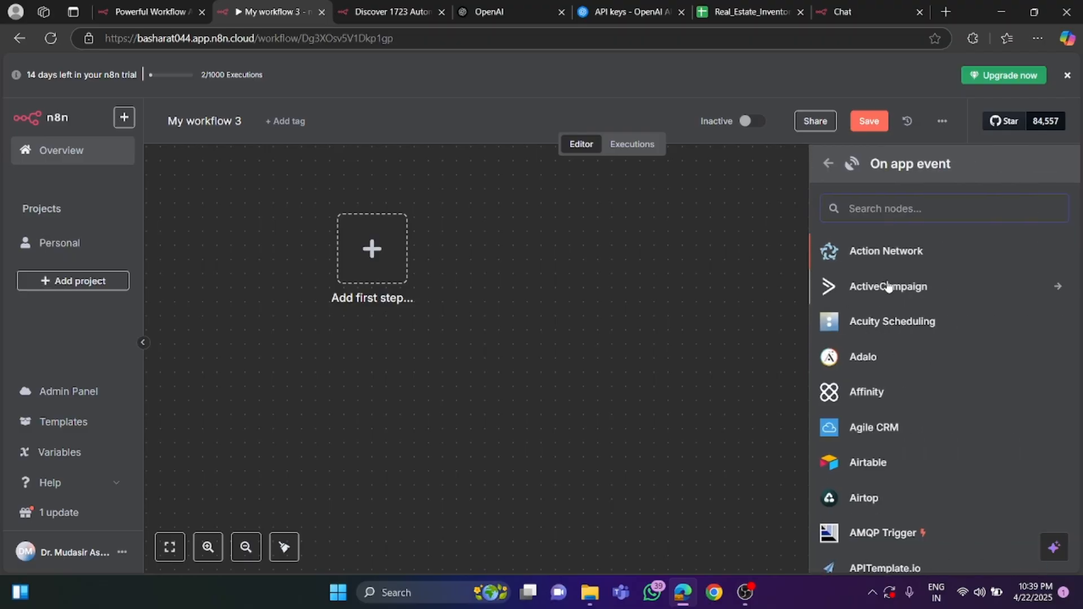
{"action": "scroll", "coordinate": [895, 356], "scroll_direction": "down", "scroll_amount": 8}
{"action": "scroll", "coordinate": [893, 356], "scroll_direction": "down", "scroll_amount": 10}
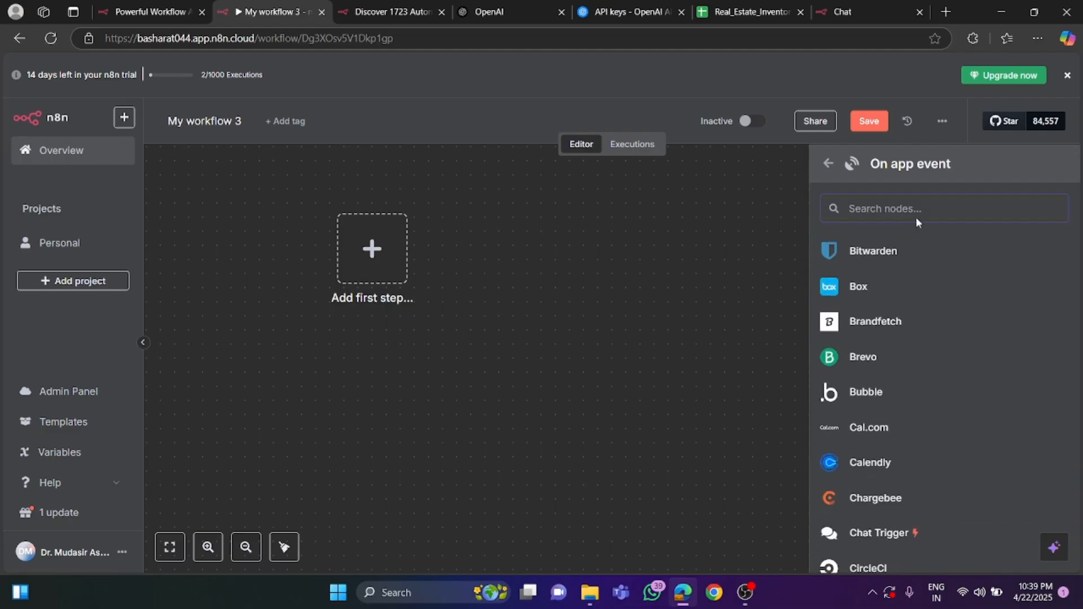
{"action": "scroll", "coordinate": [902, 330], "scroll_direction": "down", "scroll_amount": 3}
{"action": "left_click", "coordinate": [831, 166]}
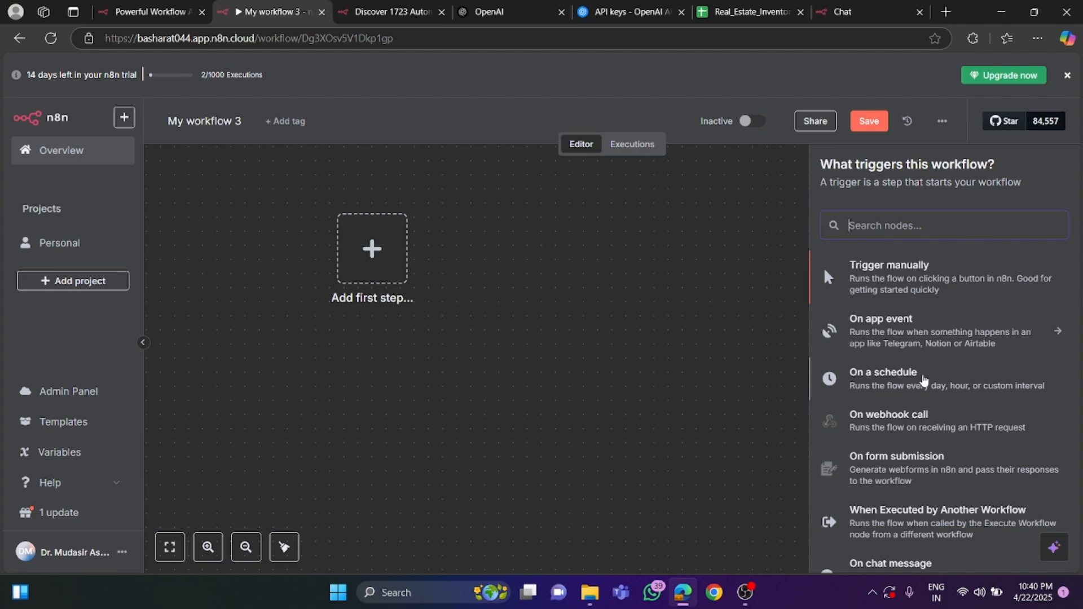
- Add an On chat message trigger with its default parameters and place the node in the canvas's upper-left area
{"action": "scroll", "coordinate": [912, 367], "scroll_direction": "down", "scroll_amount": 2}
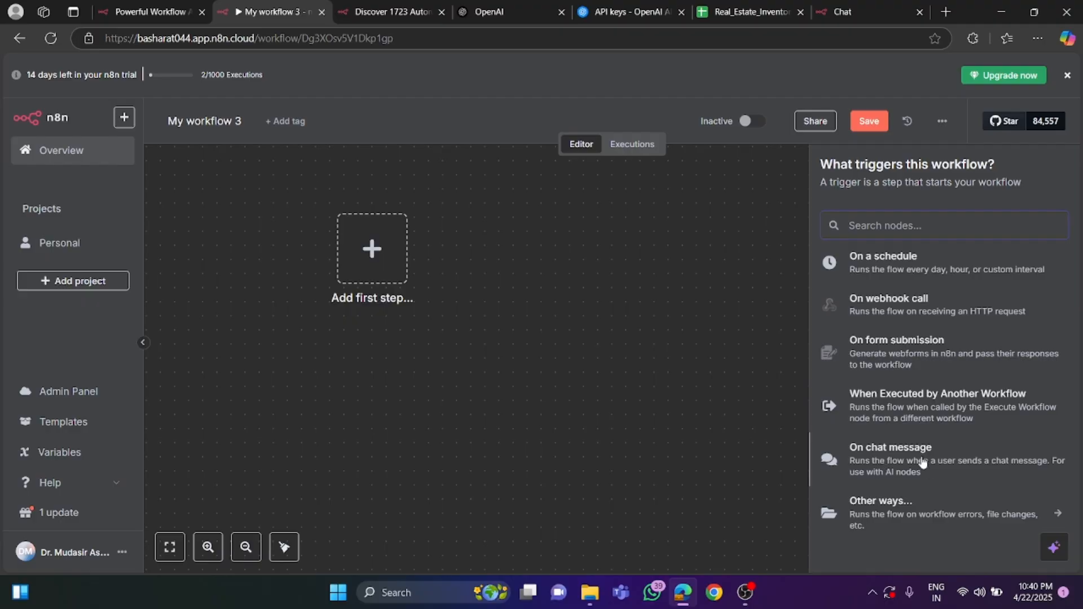
{"action": "left_click", "coordinate": [878, 463]}
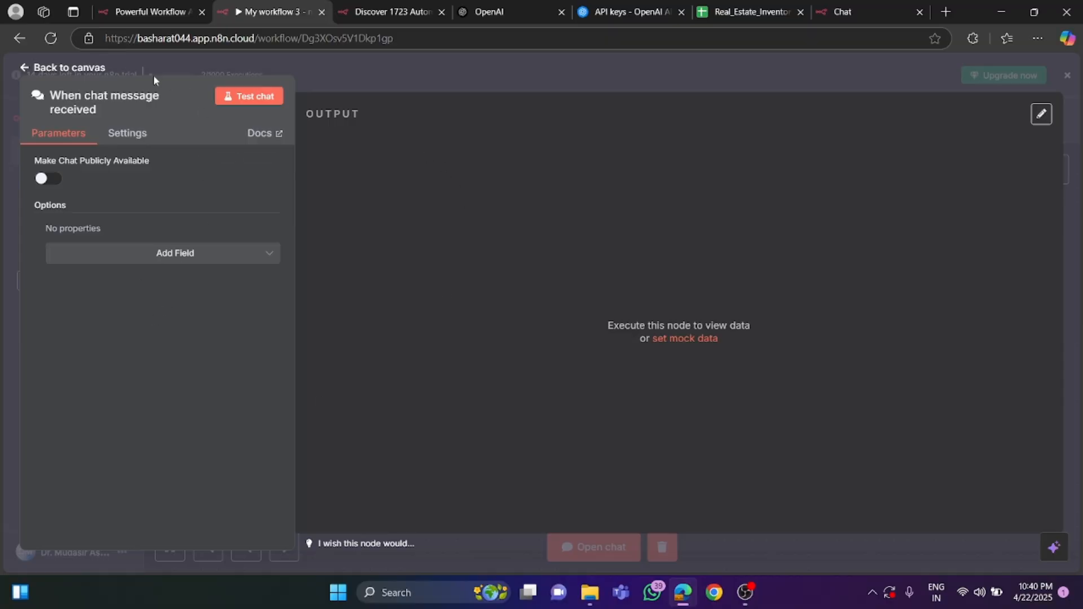
{"action": "left_click", "coordinate": [63, 67]}
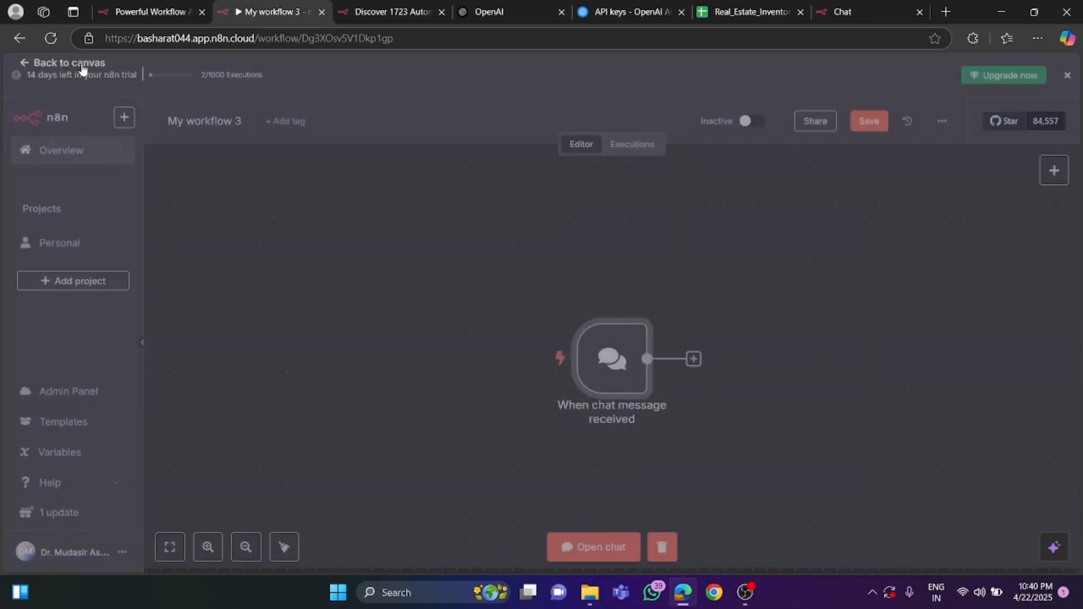
{"action": "left_click_drag", "start_coordinate": [617, 372], "coordinate": [325, 249]}
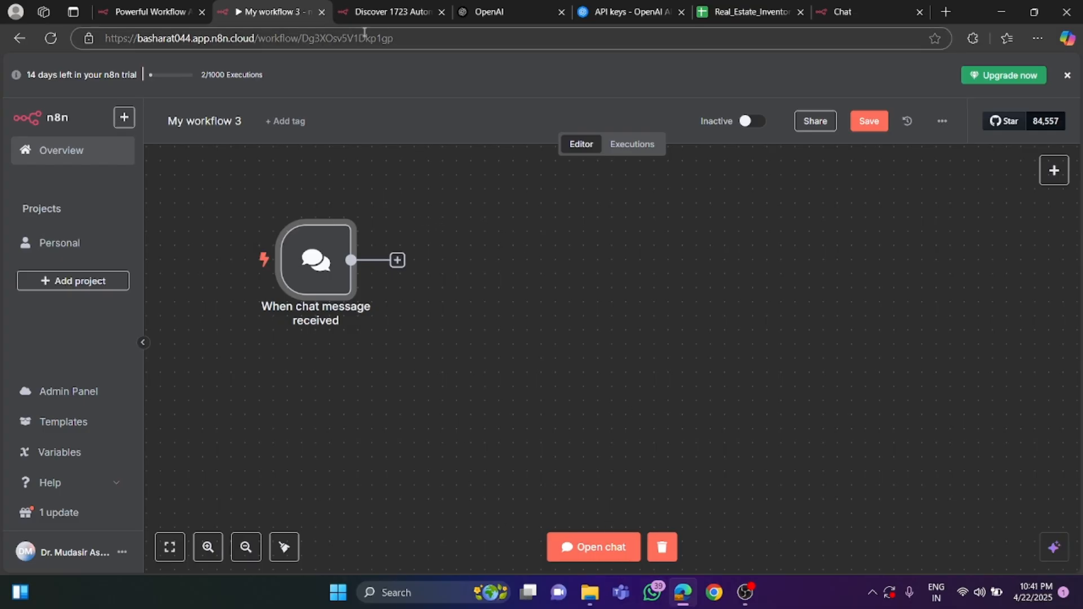
- Close the browser pages for the n8n templates, OpenAI and the OpenAI API keys
{"action": "left_click", "coordinate": [418, 8]}
{"action": "left_click", "coordinate": [442, 12]}
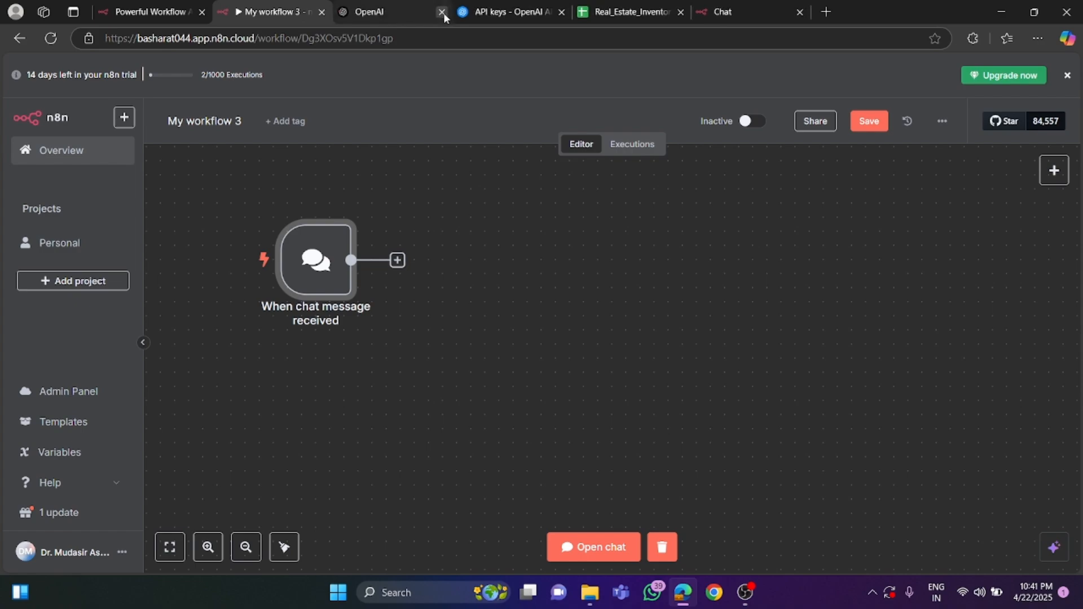
{"action": "left_click", "coordinate": [442, 12]}
{"action": "left_click", "coordinate": [441, 12]}
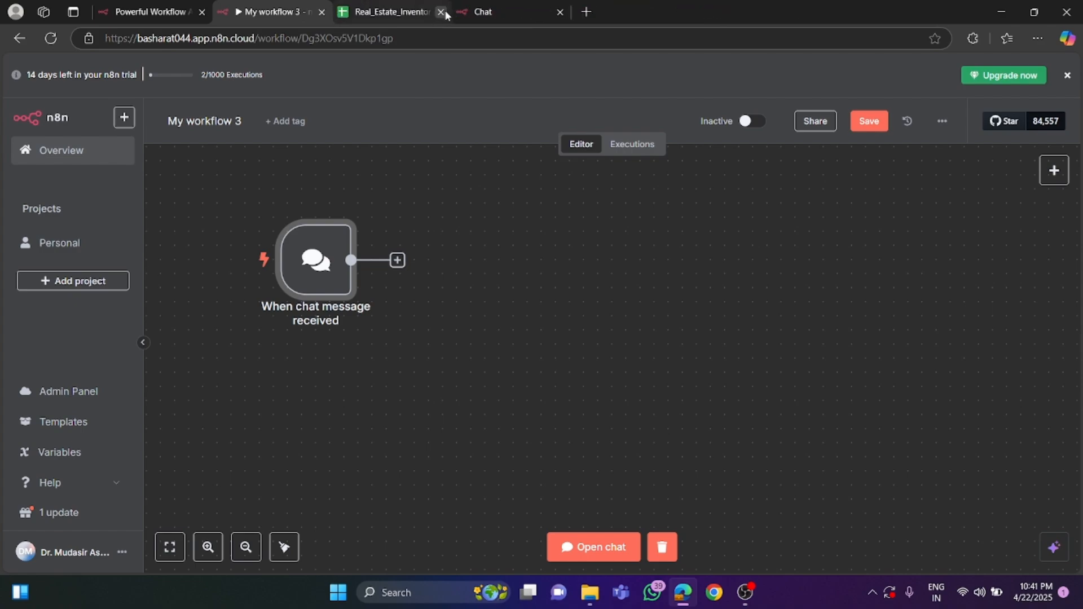
- View the Real_Estate_Inventory spreadsheet in Google Sheets and the existing hosted n8n chat page
{"action": "left_click", "coordinate": [403, 12]}
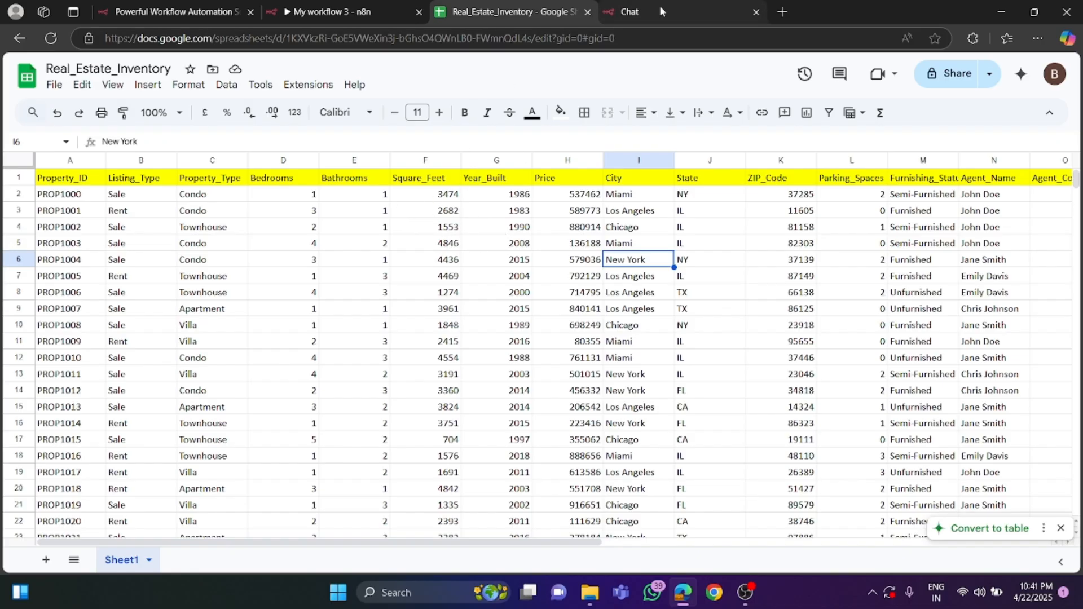
{"action": "mouse_move", "coordinate": [661, 9]}
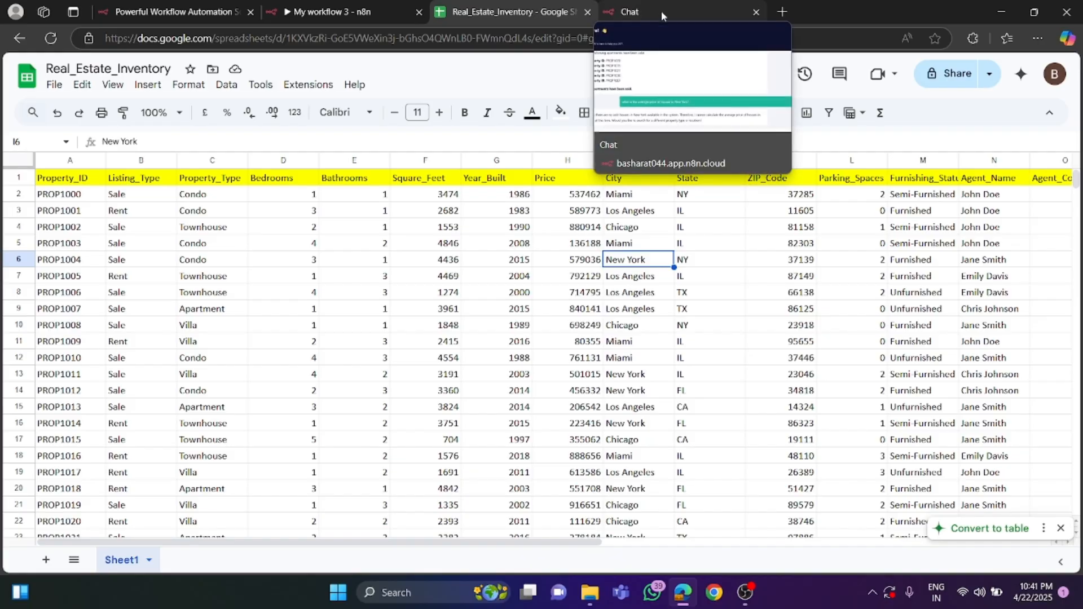
{"action": "left_click", "coordinate": [662, 4]}
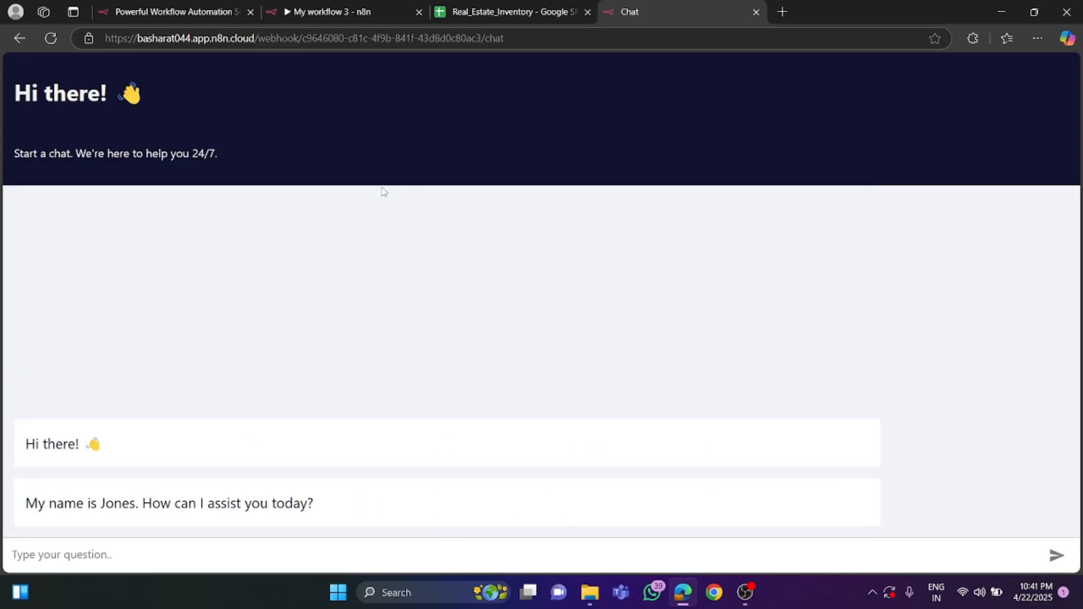
- Examine the Real_Estate_Inventory sheet's columns from Property_ID through Bathrooms and compare the values in the first listing rows
{"action": "left_click", "coordinate": [506, 13]}
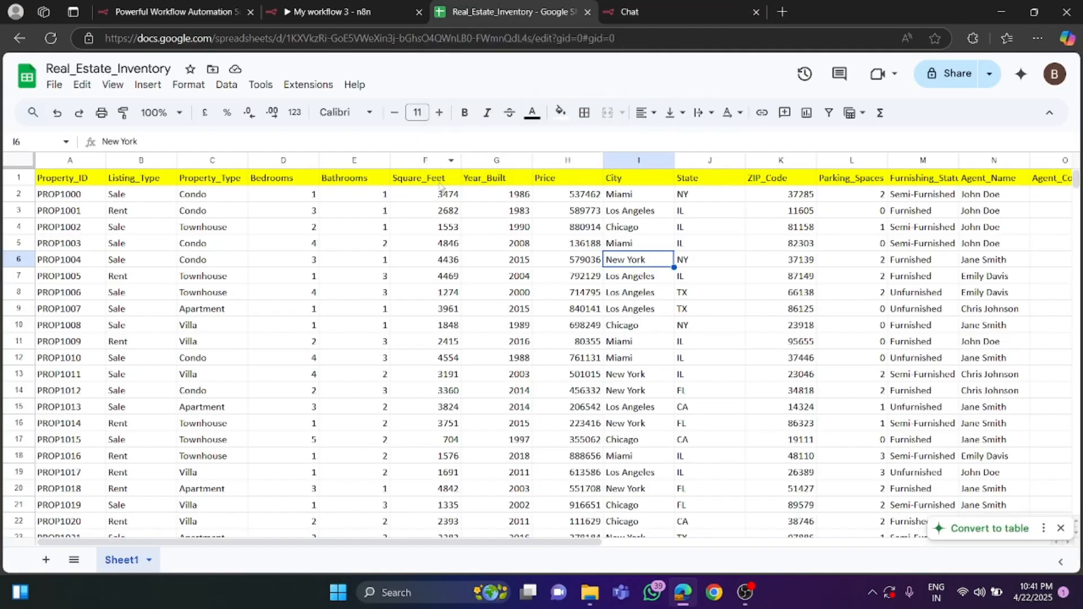
{"action": "left_click", "coordinate": [79, 182]}
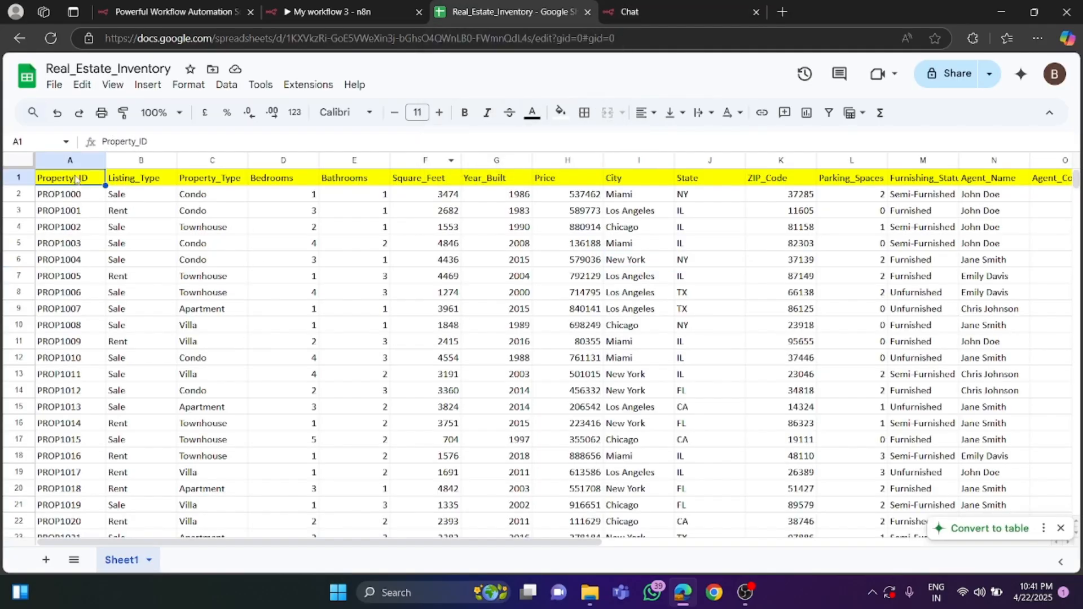
{"action": "left_click", "coordinate": [143, 182]}
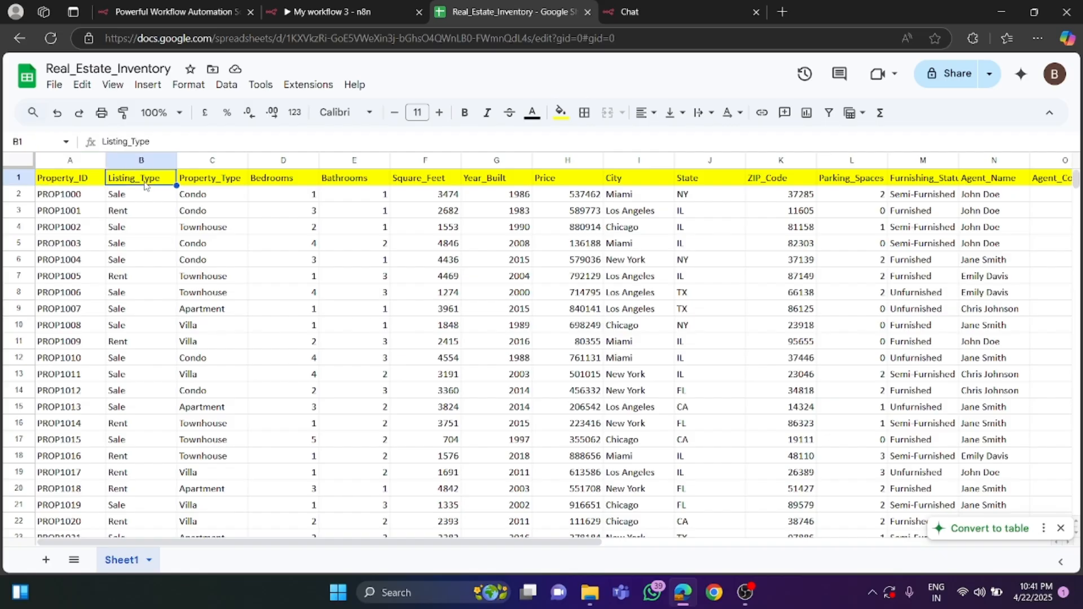
{"action": "left_click", "coordinate": [217, 184]}
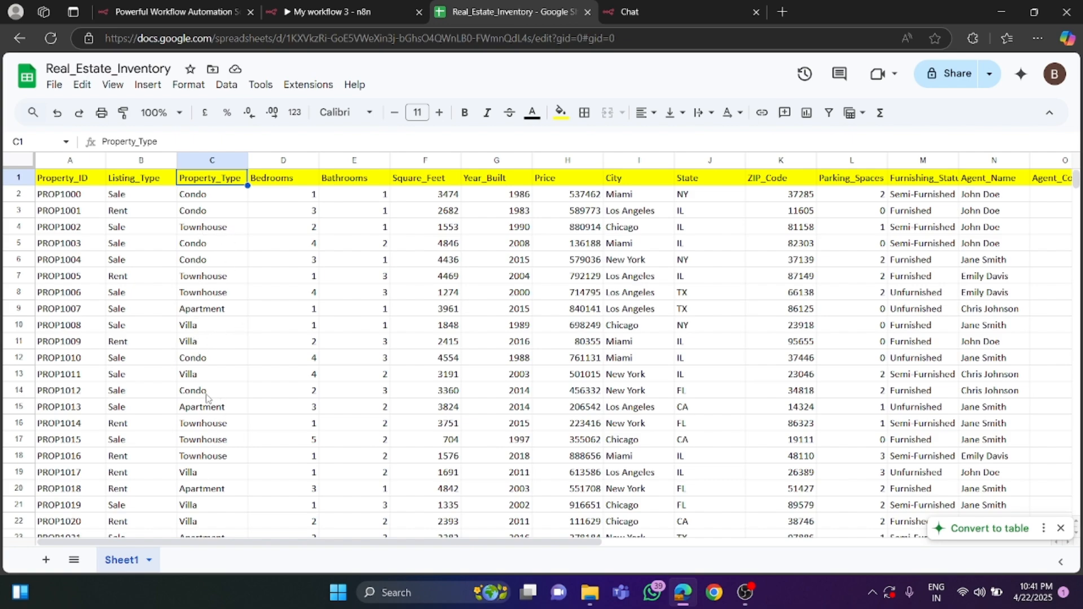
{"action": "scroll", "coordinate": [209, 395], "scroll_direction": "down", "scroll_amount": 3}
{"action": "scroll", "coordinate": [215, 384], "scroll_direction": "up", "scroll_amount": 3}
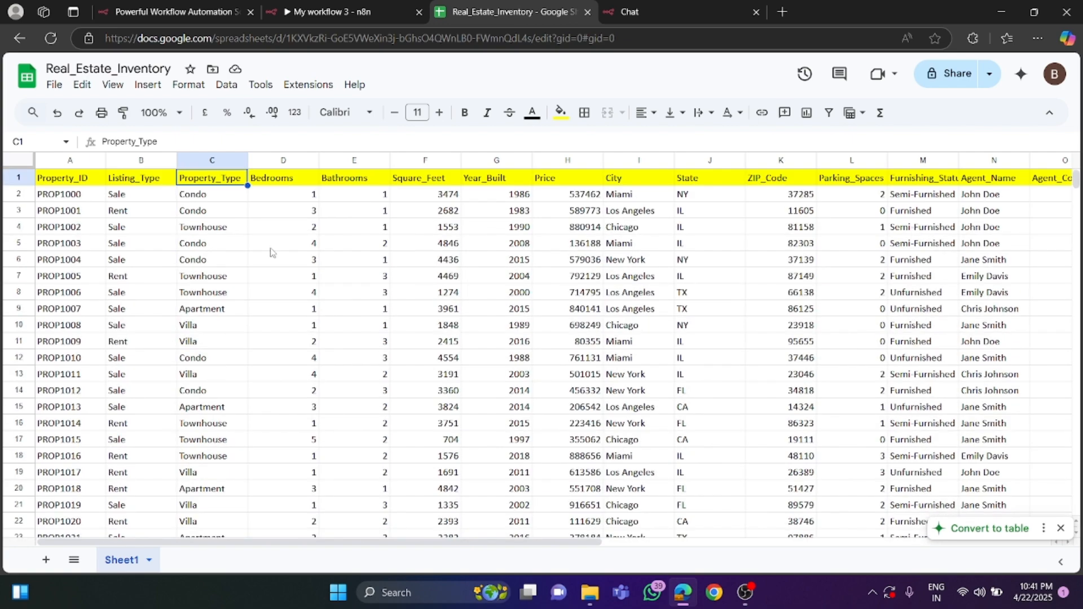
{"action": "left_click", "coordinate": [294, 182]}
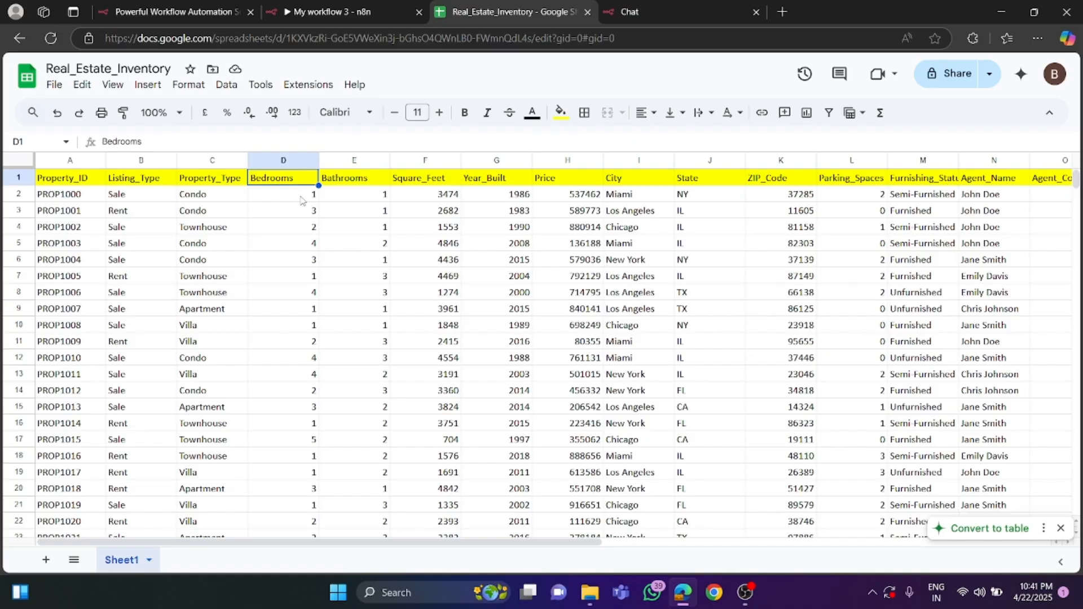
{"action": "left_click", "coordinate": [18, 195]}
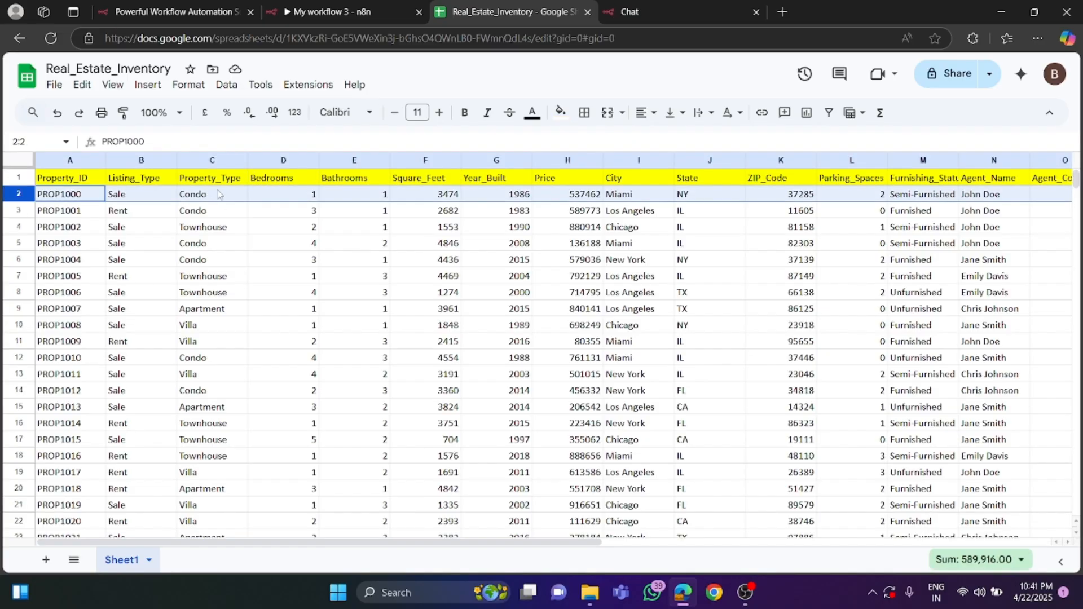
{"action": "left_click", "coordinate": [284, 198]}
{"action": "left_click", "coordinate": [302, 217]}
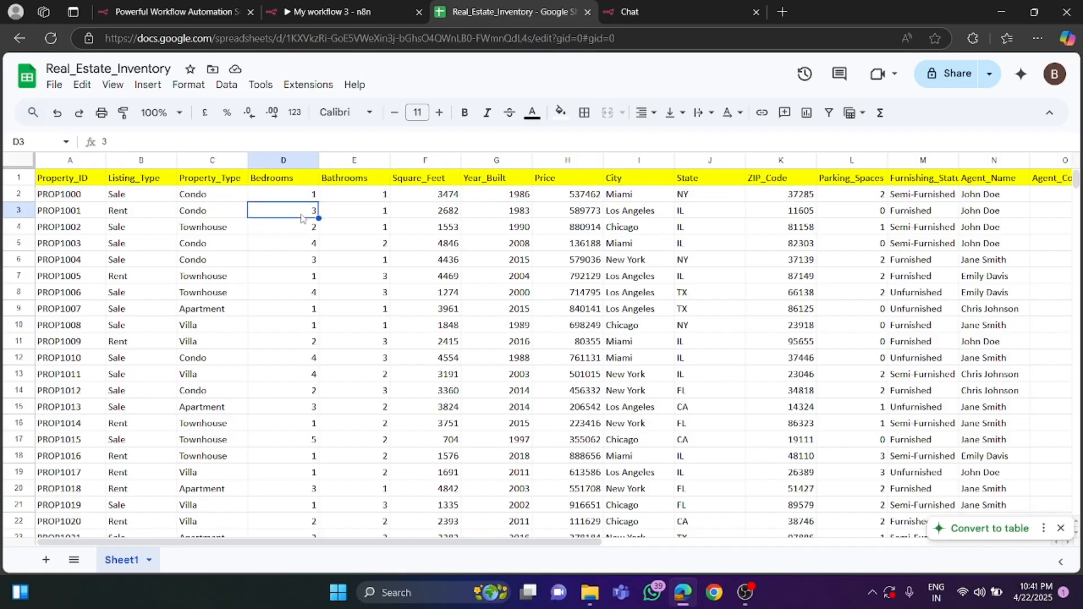
{"action": "left_click", "coordinate": [358, 182]}
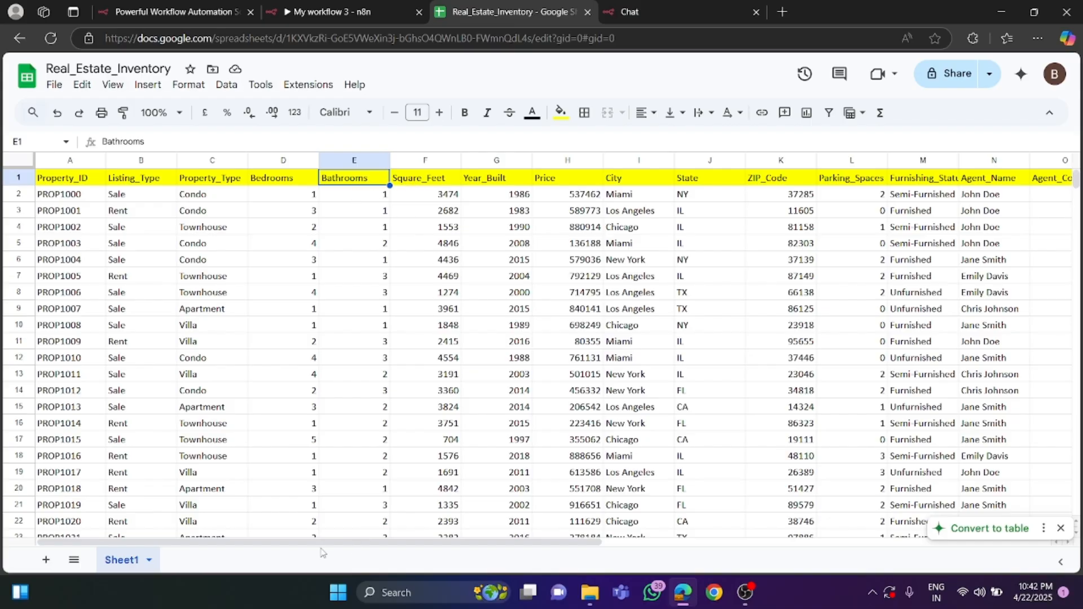
{"action": "left_click_drag", "start_coordinate": [358, 543], "coordinate": [237, 528]}
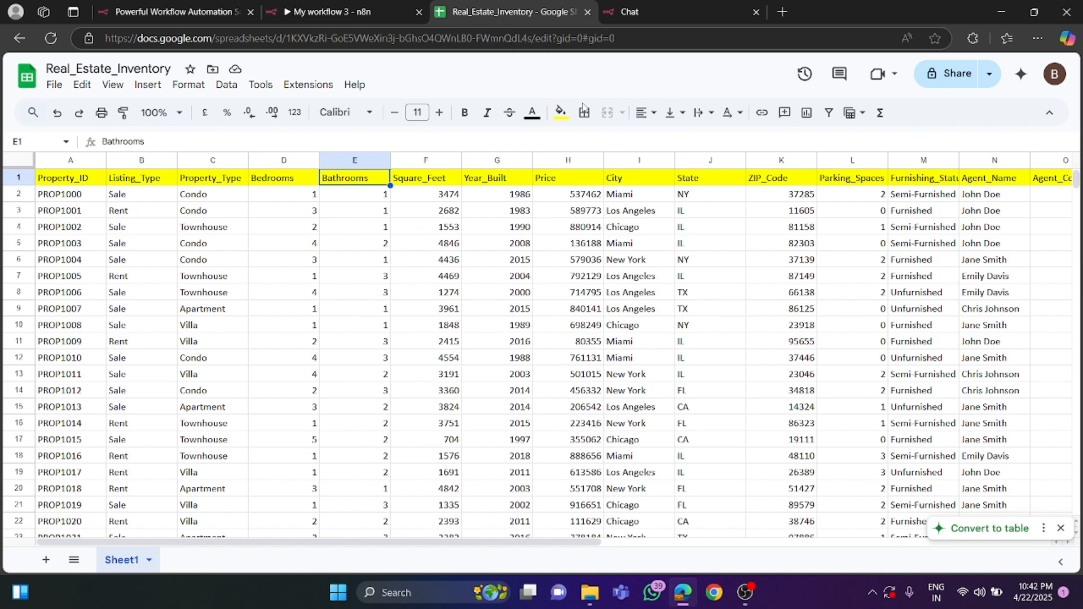
- Ask the hosted n8n chat "How many apartments are sold?"
{"action": "left_click", "coordinate": [635, 10]}
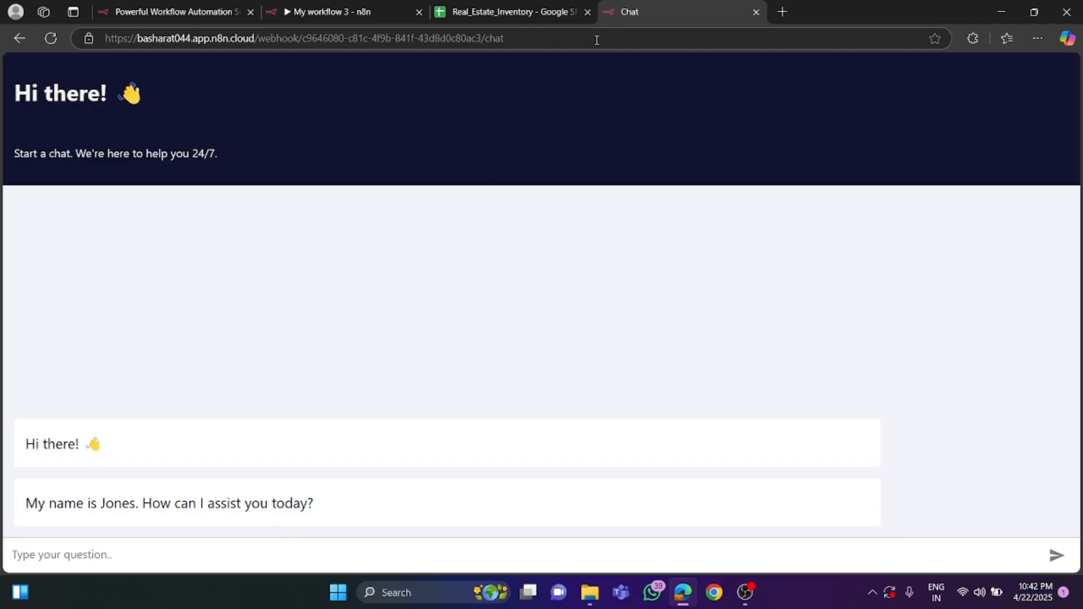
{"action": "left_click", "coordinate": [498, 9]}
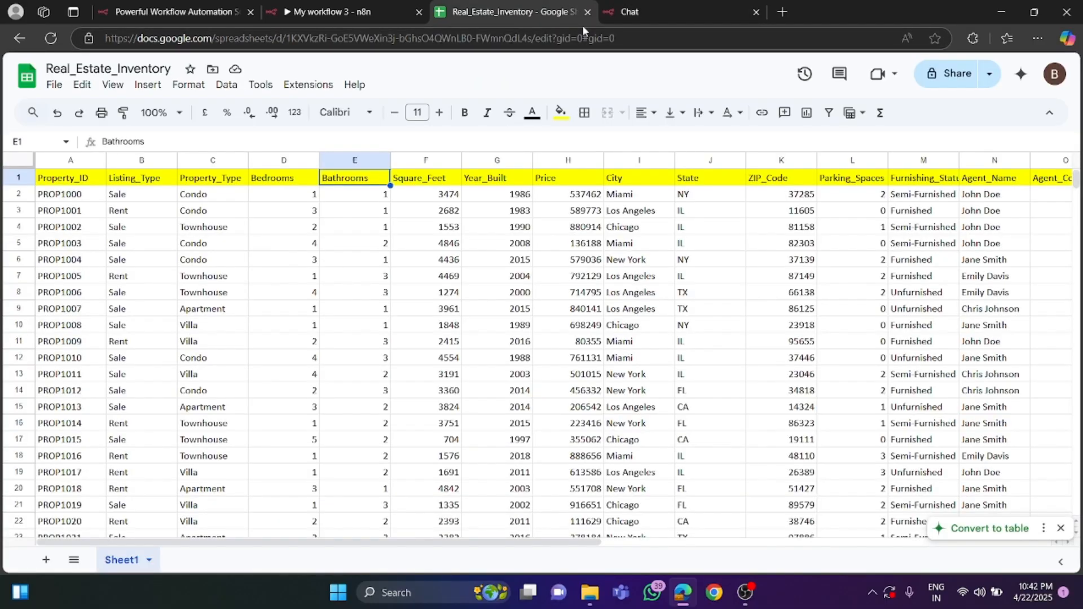
{"action": "left_click", "coordinate": [659, 5]}
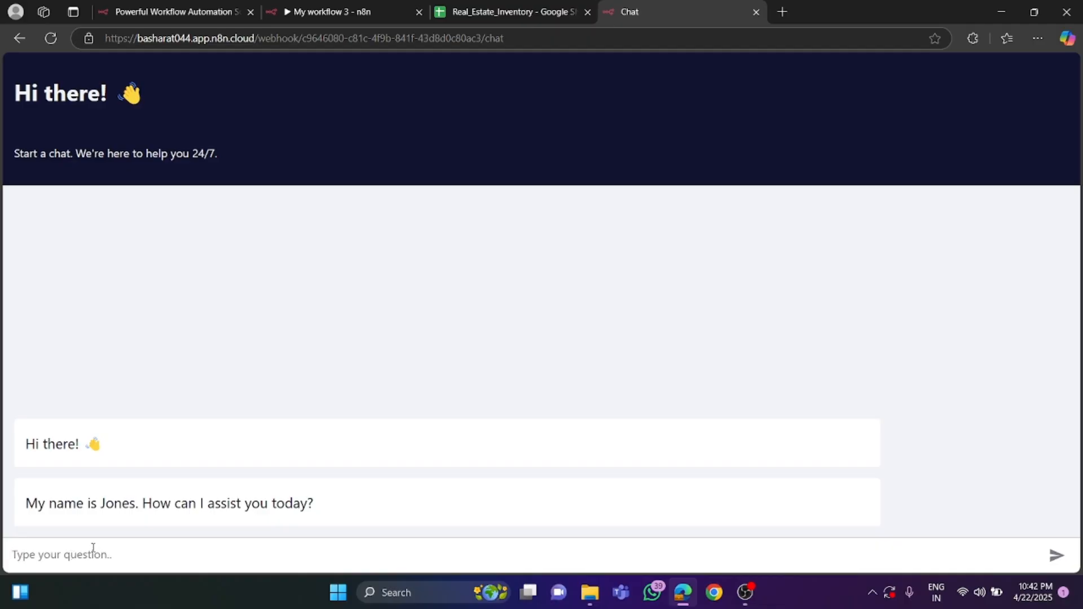
{"action": "type", "text": "How many are"}
{"action": "type", "text": "rtment"}
{"action": "type", "text": "s are sold?"}
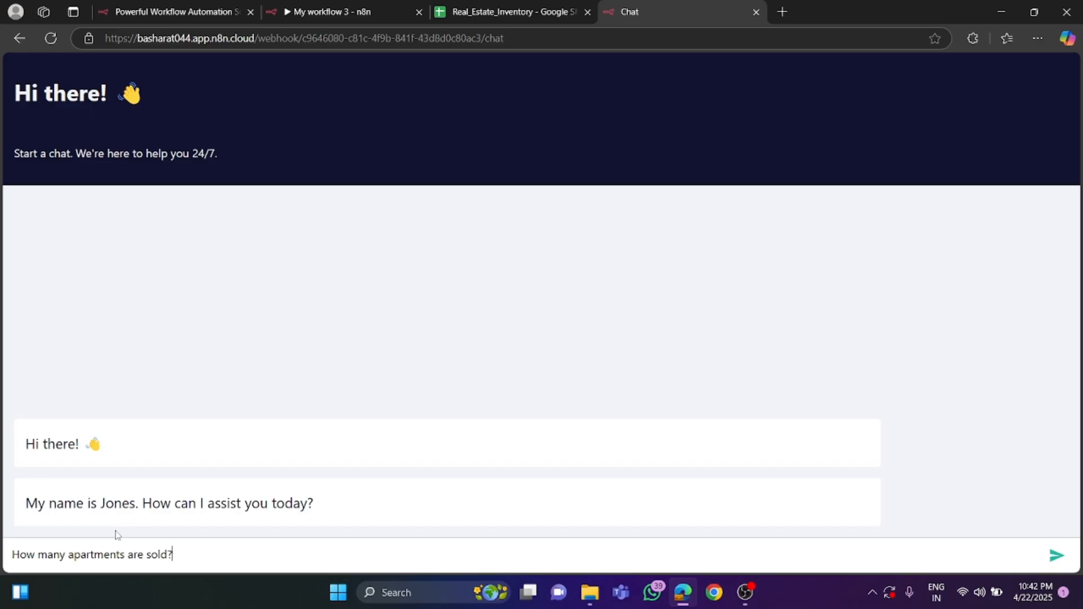
{"action": "key", "text": "Return"}
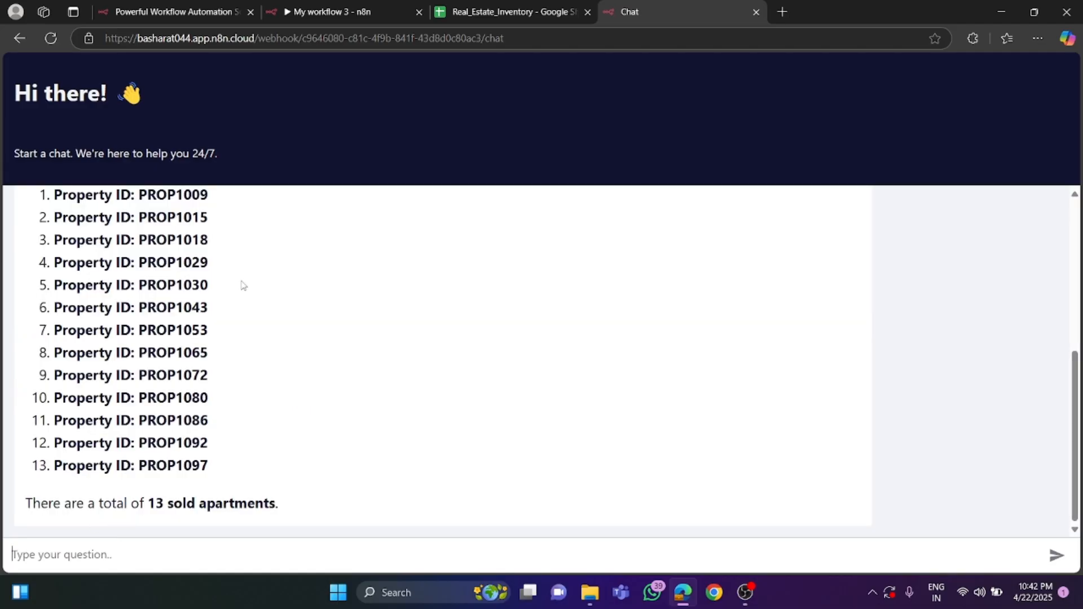
- Read through the chatbot's full reply about sold apartments, including the listed property IDs and the closing total
{"action": "scroll", "coordinate": [242, 286], "scroll_direction": "up", "scroll_amount": 6}
{"action": "scroll", "coordinate": [201, 306], "scroll_direction": "down", "scroll_amount": 3}
{"action": "scroll", "coordinate": [184, 325], "scroll_direction": "down", "scroll_amount": 2}
{"action": "scroll", "coordinate": [169, 345], "scroll_direction": "up", "scroll_amount": 4}
{"action": "scroll", "coordinate": [179, 355], "scroll_direction": "down", "scroll_amount": 2}
{"action": "scroll", "coordinate": [181, 356], "scroll_direction": "down", "scroll_amount": 2}
{"action": "scroll", "coordinate": [294, 309], "scroll_direction": "up", "scroll_amount": 3}
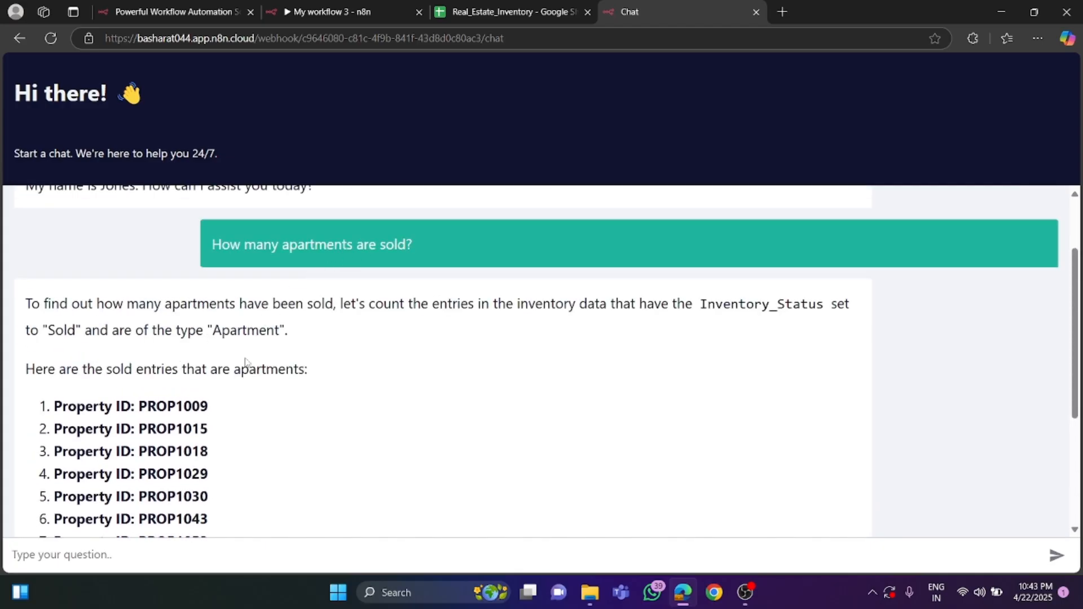
{"action": "scroll", "coordinate": [243, 364], "scroll_direction": "down", "scroll_amount": 3}
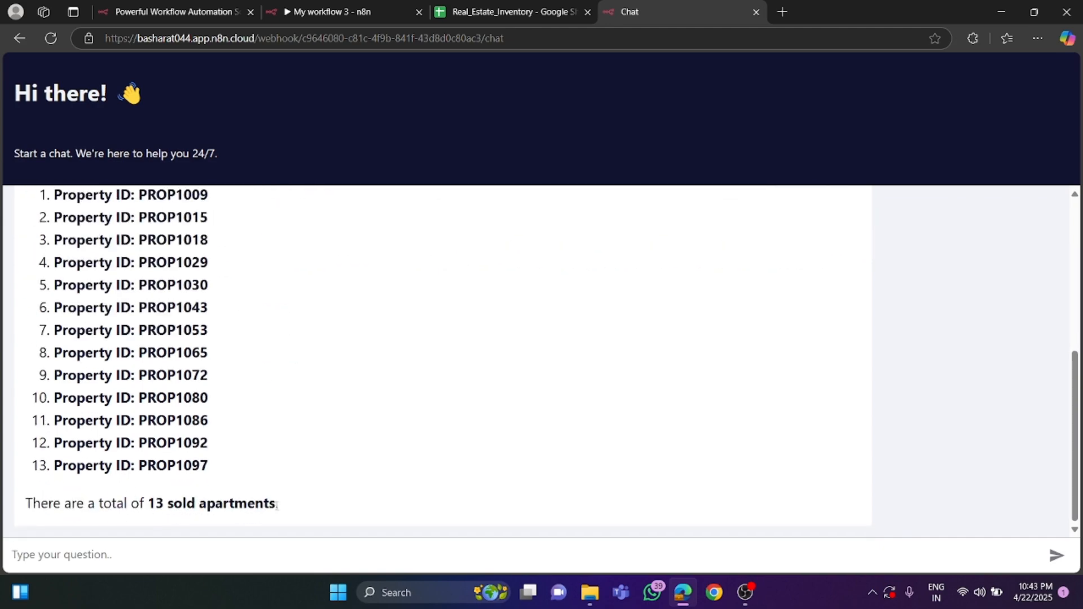
{"action": "scroll", "coordinate": [254, 473], "scroll_direction": "up", "scroll_amount": 3}
{"action": "scroll", "coordinate": [259, 438], "scroll_direction": "down", "scroll_amount": 3}
- Examine the City column and its New York entries in the Real_Estate_Inventory spreadsheet
{"action": "left_click", "coordinate": [476, 14]}
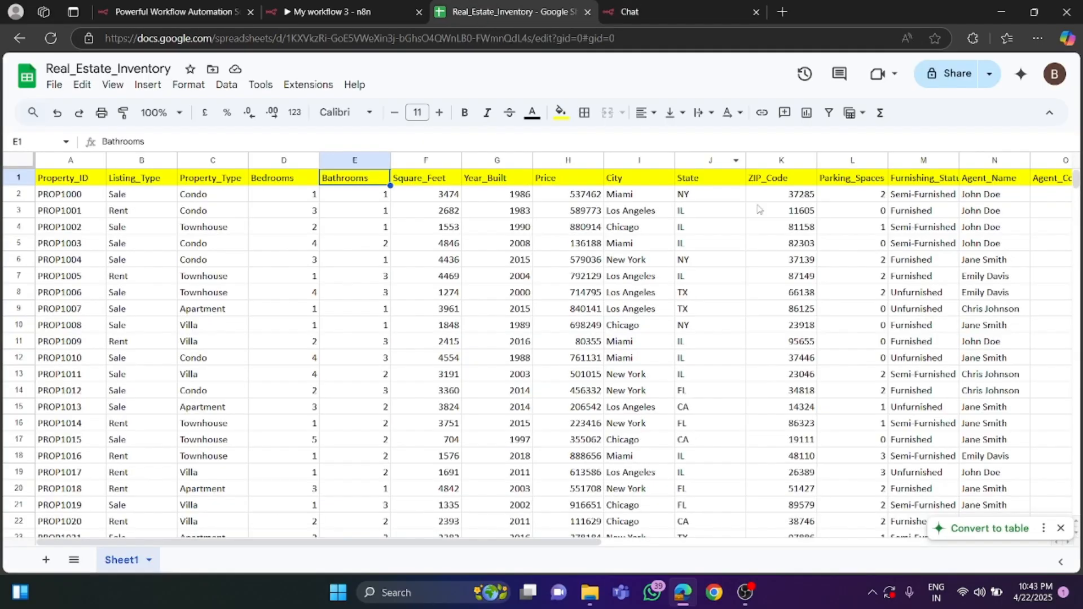
{"action": "left_click", "coordinate": [629, 184]}
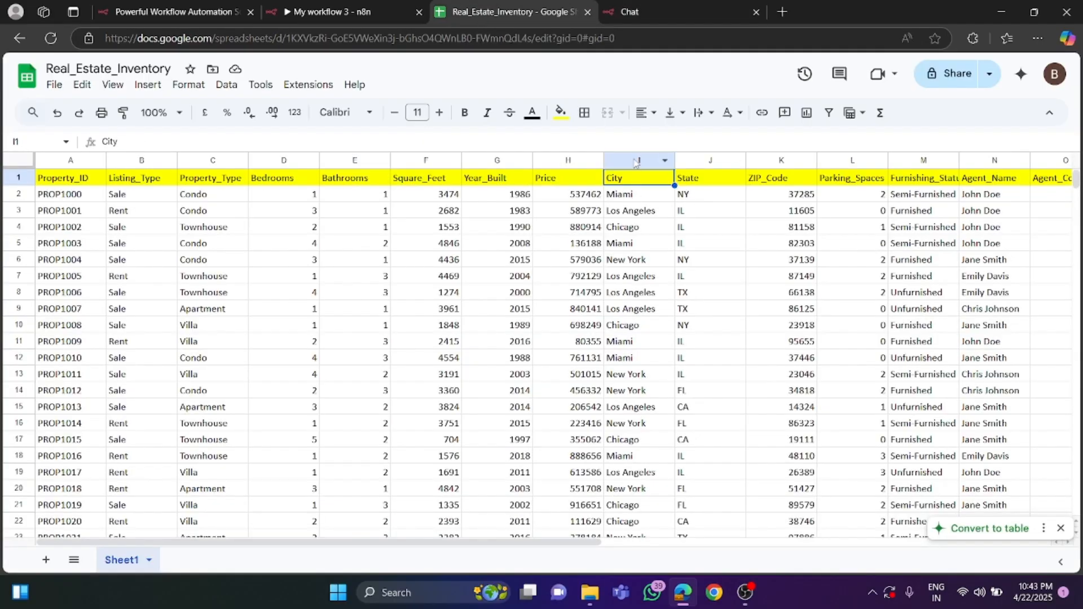
{"action": "left_click", "coordinate": [636, 163]}
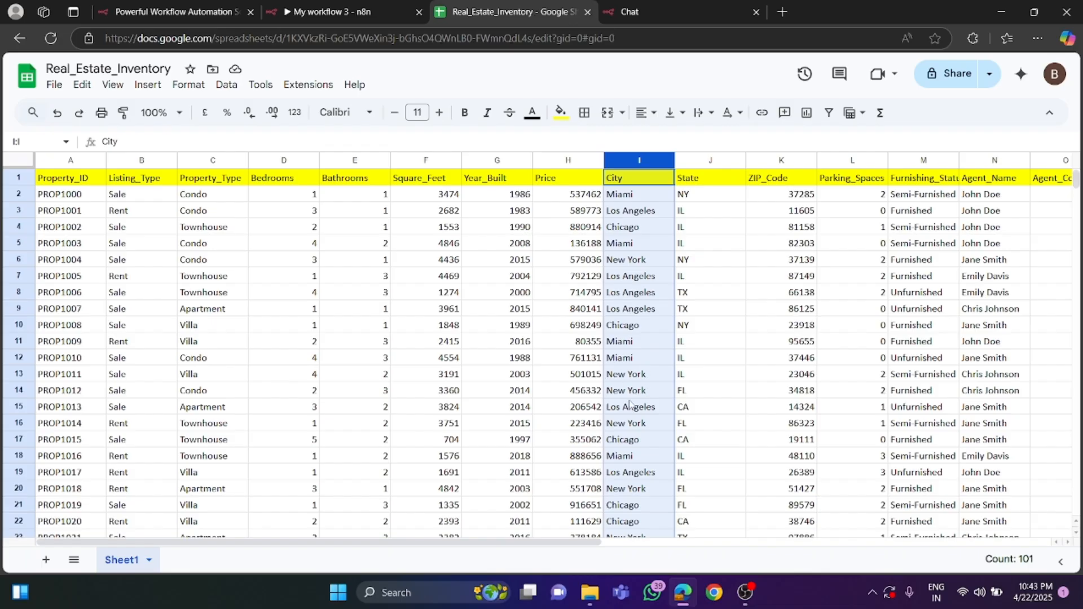
{"action": "left_click", "coordinate": [623, 379]}
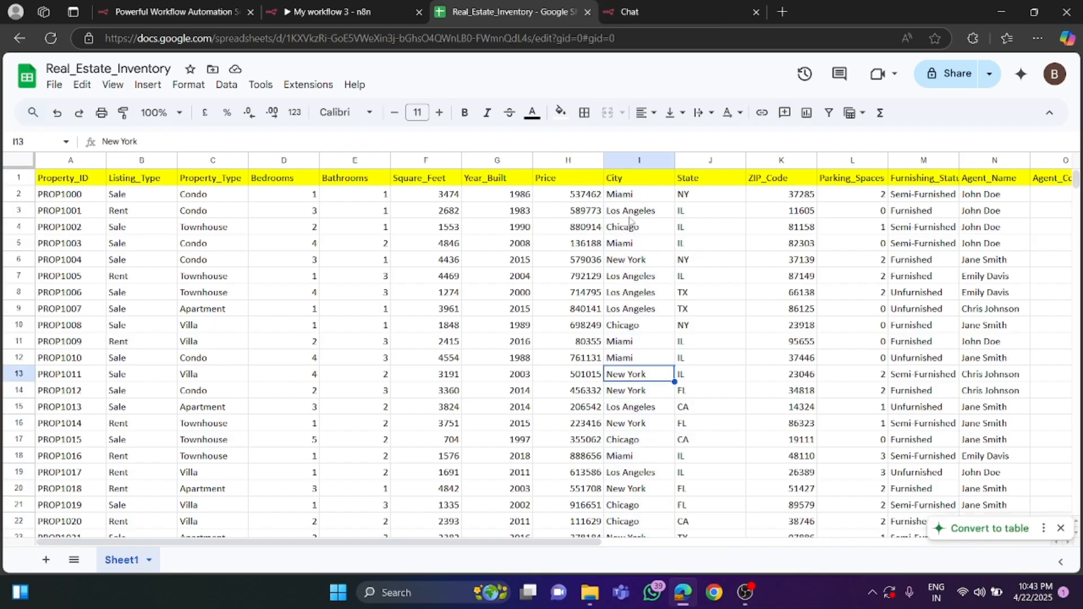
- Ask the hosted chat "what is the average price of houses in New York?" and view the inventory sheet while awaiting the reply
{"action": "left_click", "coordinate": [659, 14]}
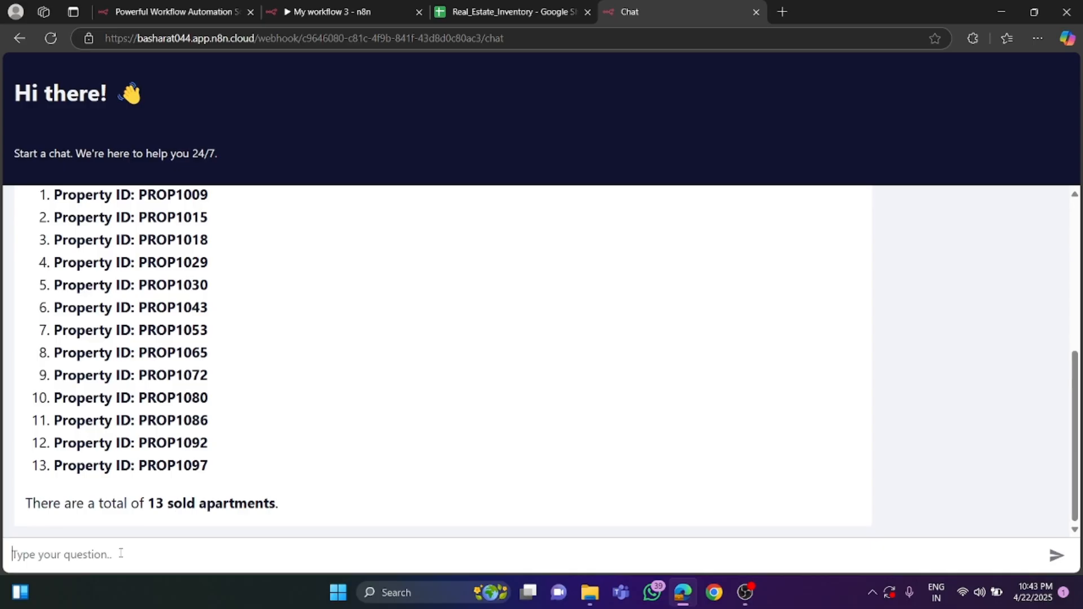
{"action": "type", "text": "what is th"}
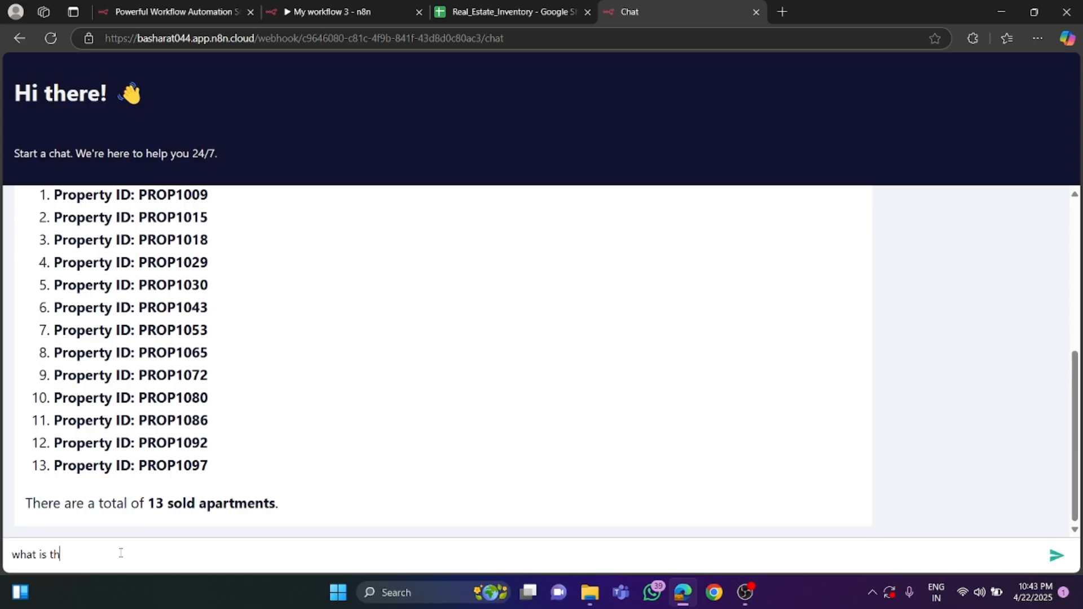
{"action": "type", "text": "e average price of houses in N"}
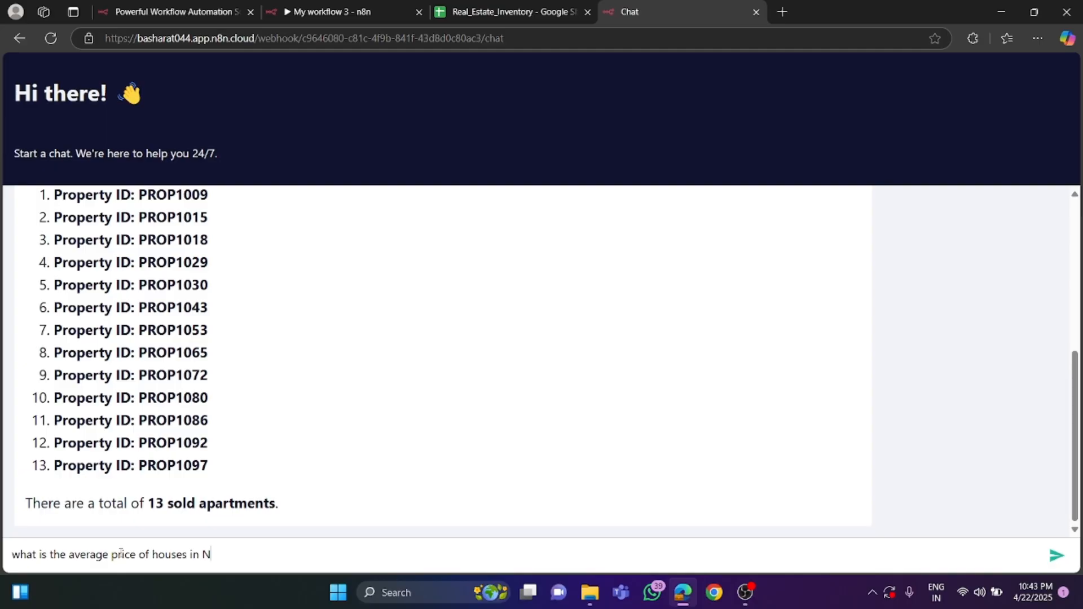
{"action": "type", "text": "ew "}
{"action": "type", "text": "You"}
{"action": "key", "text": "Return"}
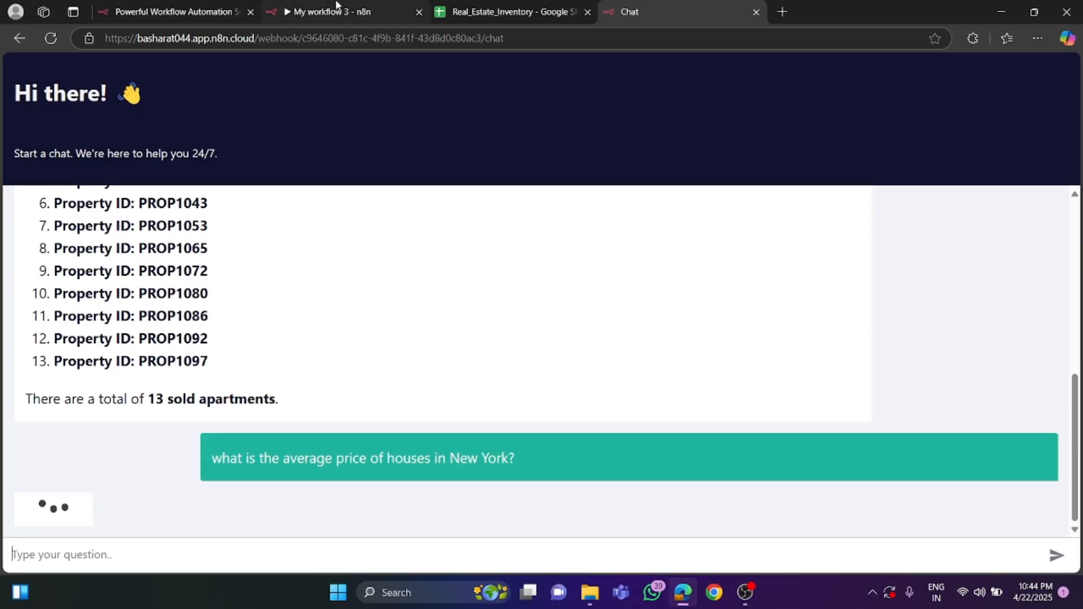
{"action": "left_click", "coordinate": [497, 11]}
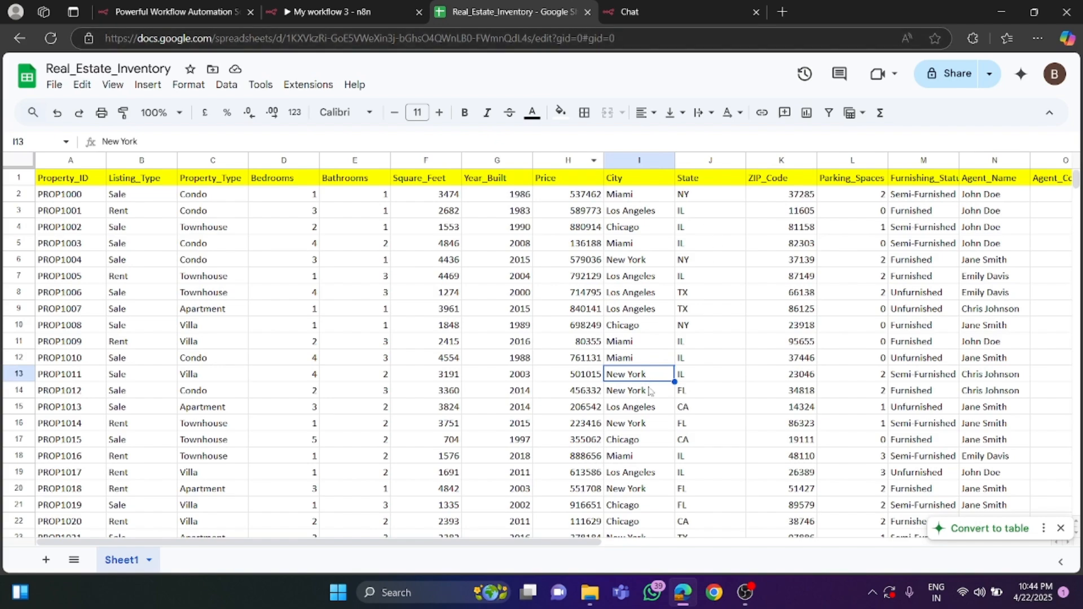
{"action": "left_click", "coordinate": [626, 11]}
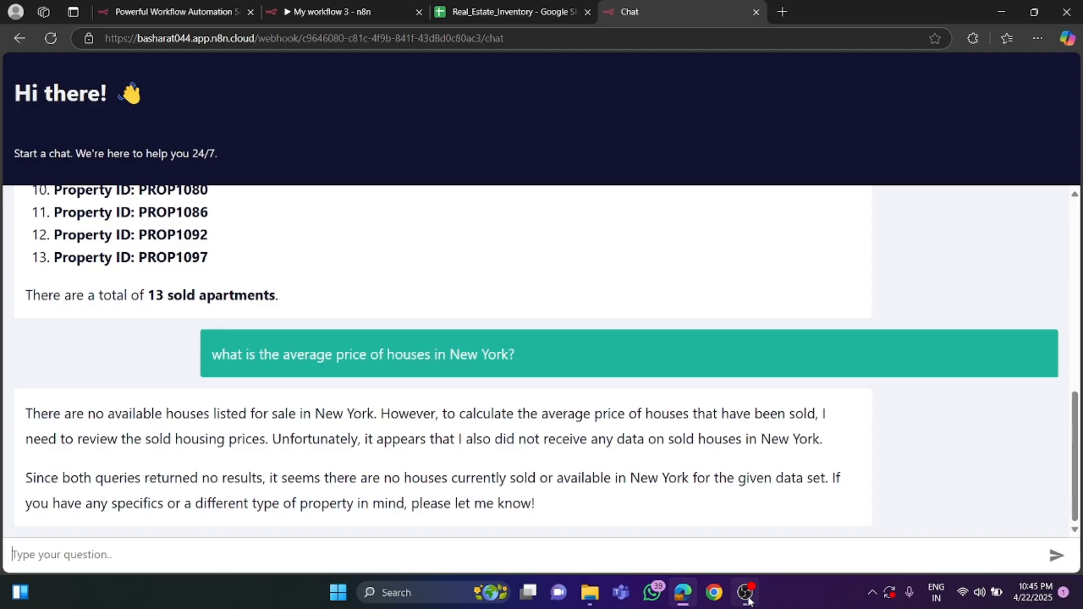
- In My workflow 3, add an AI Agent node with default parameters after the chat message trigger
{"action": "left_click", "coordinate": [337, 6]}
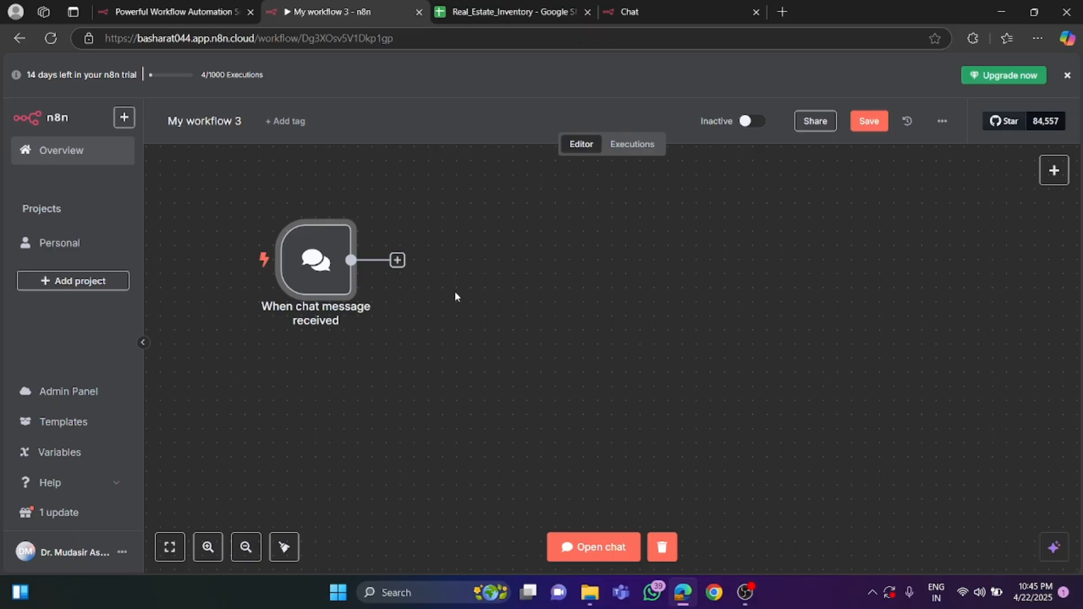
{"action": "left_click", "coordinate": [398, 260]}
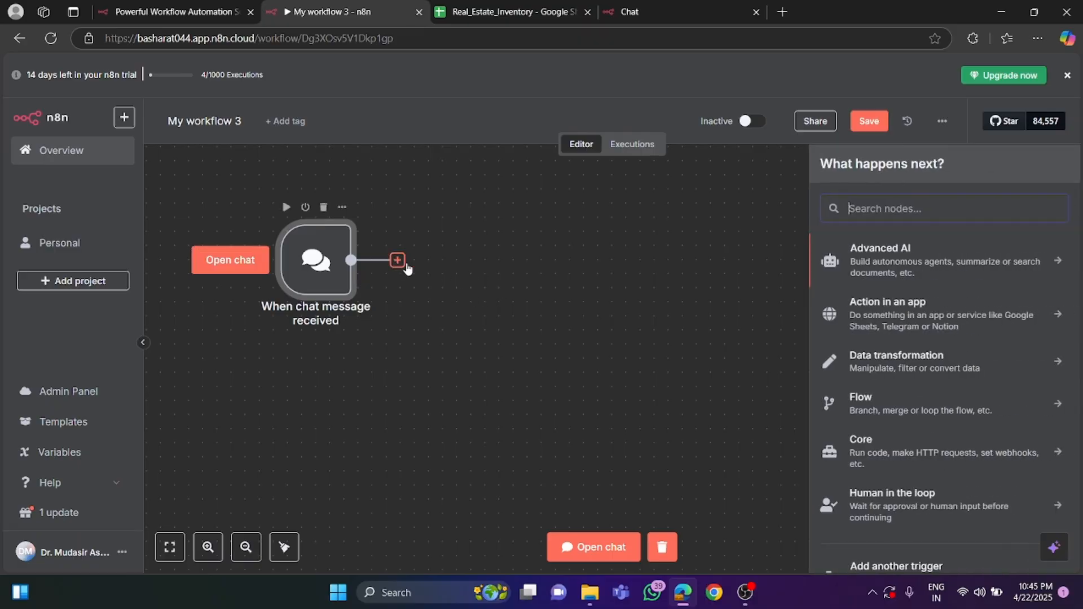
{"action": "left_click", "coordinate": [874, 260]}
{"action": "left_click", "coordinate": [880, 339]}
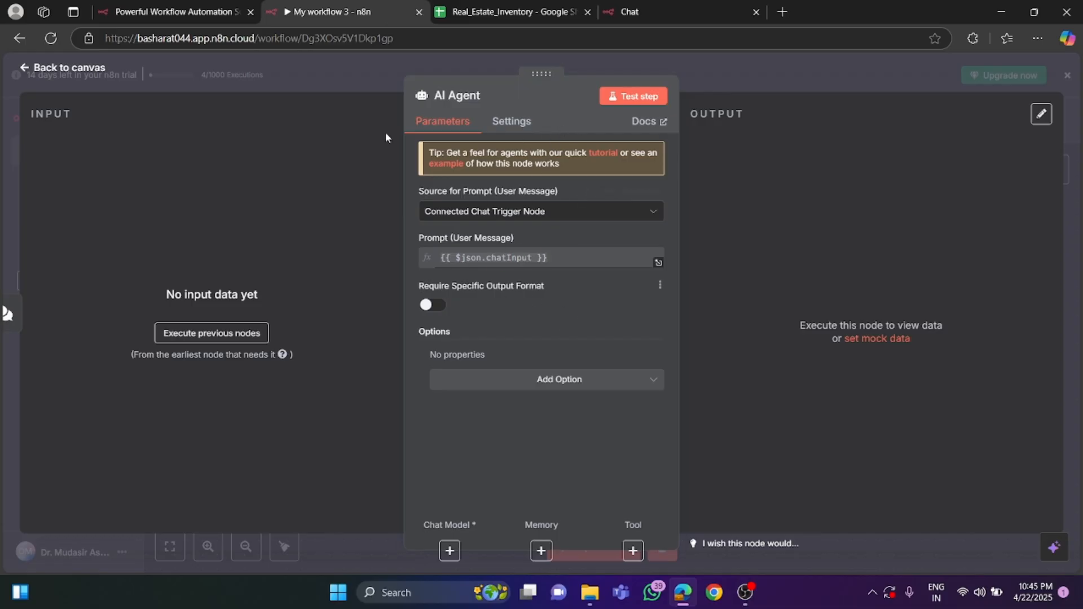
{"action": "left_click", "coordinate": [57, 69]}
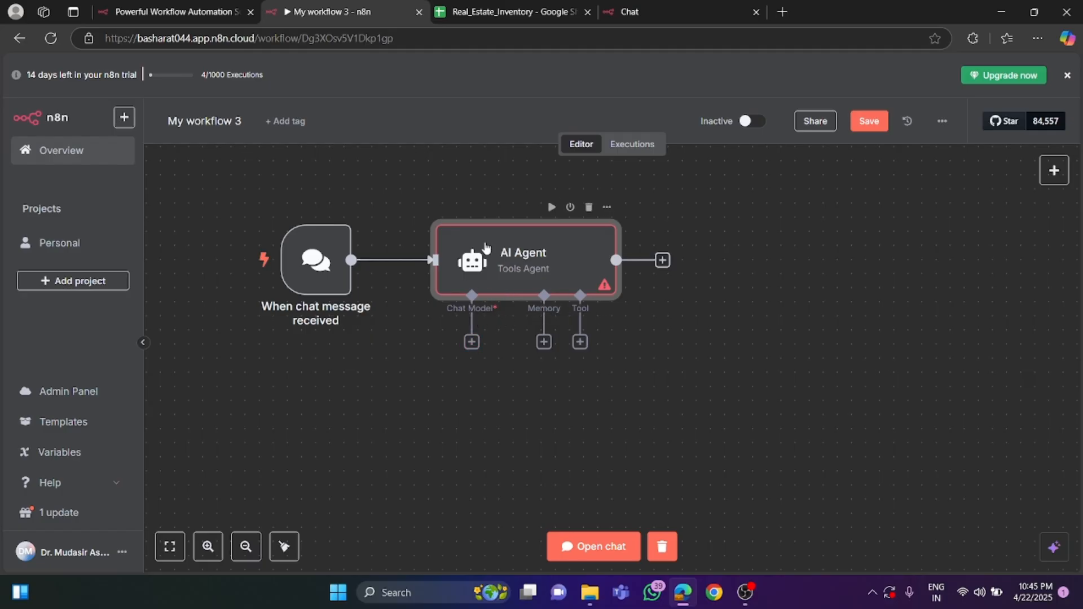
- Shift the AI Agent and chat trigger nodes slightly up and to the left on the canvas, keeping them aligned
{"action": "left_click_drag", "start_coordinate": [485, 247], "coordinate": [471, 219]}
{"action": "left_click_drag", "start_coordinate": [305, 230], "coordinate": [291, 202]}
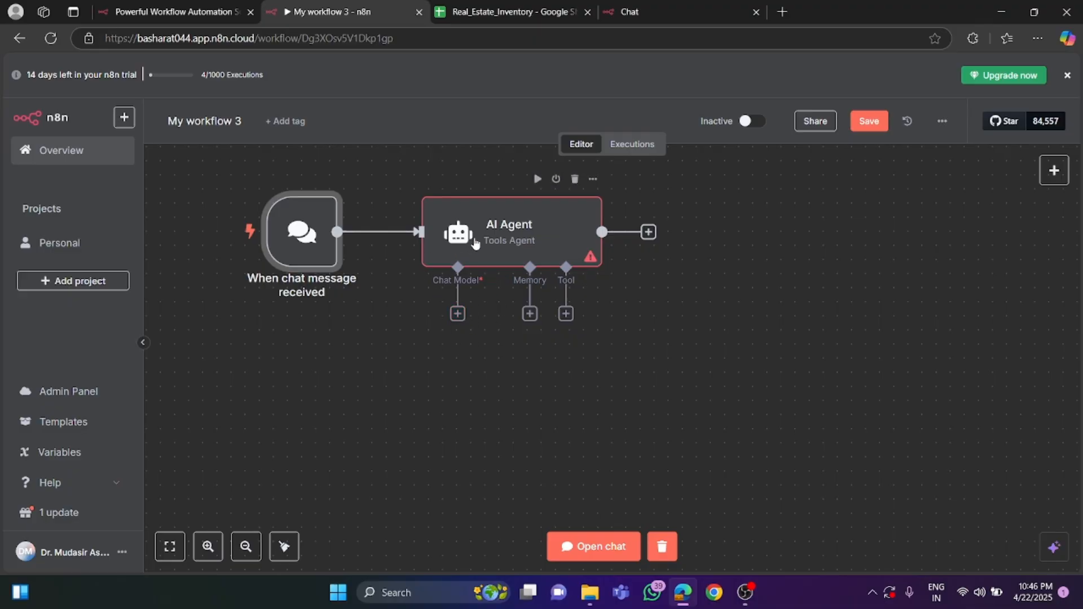
{"action": "mouse_move", "coordinate": [298, 236]}
- Look through the language models offered for the AI Agent's chat model connection, from Anthropic to OpenAI
{"action": "left_click", "coordinate": [457, 316]}
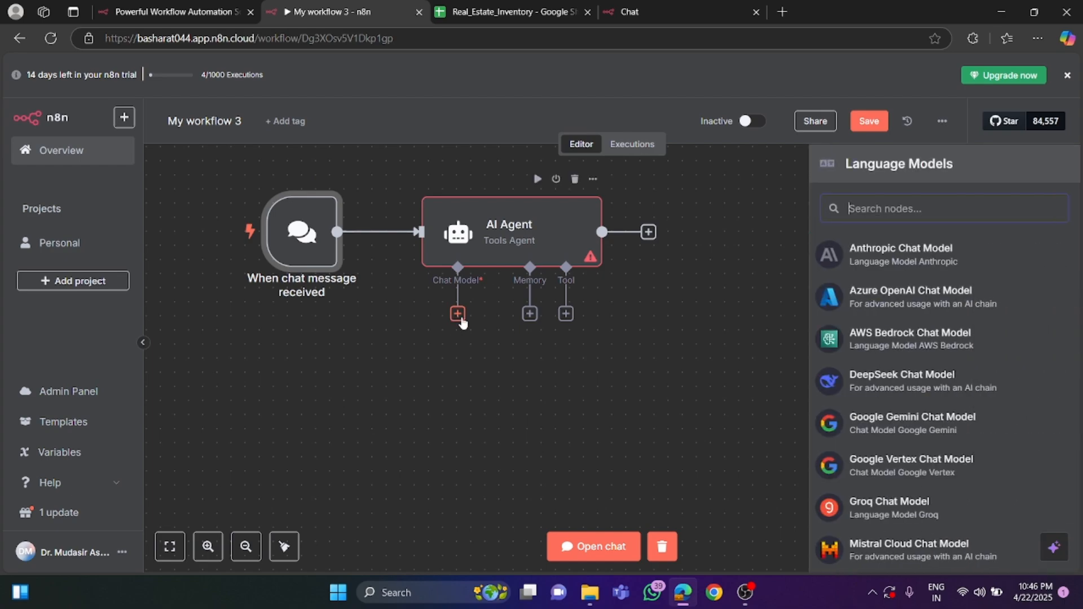
{"action": "scroll", "coordinate": [893, 333], "scroll_direction": "down", "scroll_amount": 3}
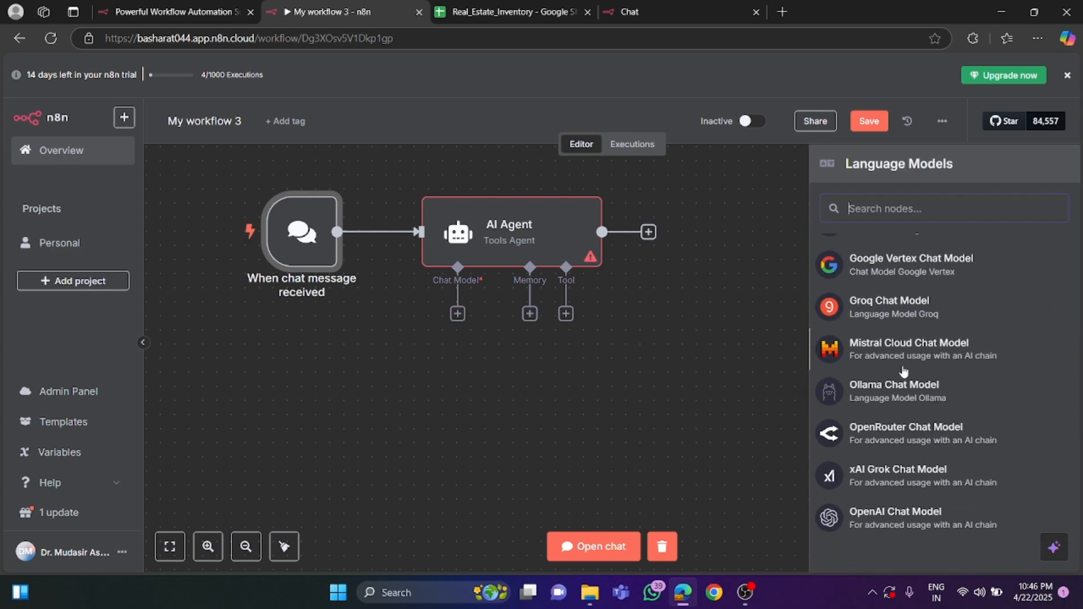
{"action": "scroll", "coordinate": [894, 339], "scroll_direction": "up", "scroll_amount": 3}
{"action": "scroll", "coordinate": [898, 353], "scroll_direction": "down", "scroll_amount": 3}
{"action": "scroll", "coordinate": [914, 395], "scroll_direction": "up", "scroll_amount": 3}
{"action": "scroll", "coordinate": [926, 451], "scroll_direction": "down", "scroll_amount": 3}
{"action": "scroll", "coordinate": [923, 499], "scroll_direction": "up", "scroll_amount": 2}
{"action": "scroll", "coordinate": [902, 452], "scroll_direction": "up", "scroll_amount": 1}
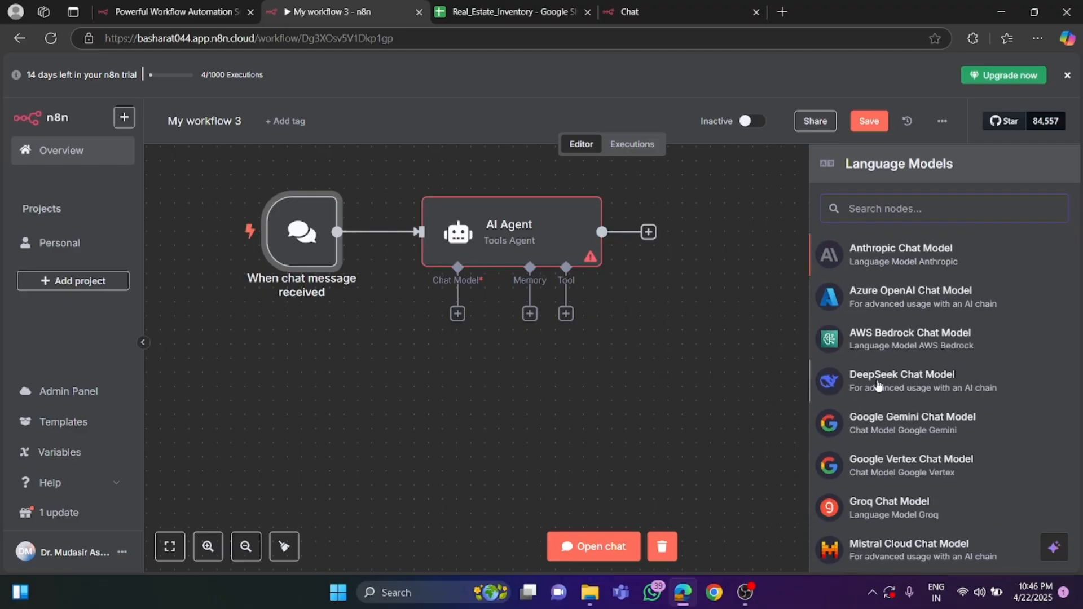
- Attach an OpenAI Chat Model node to the AI Agent as its chat model
{"action": "scroll", "coordinate": [947, 387], "scroll_direction": "down", "scroll_amount": 2}
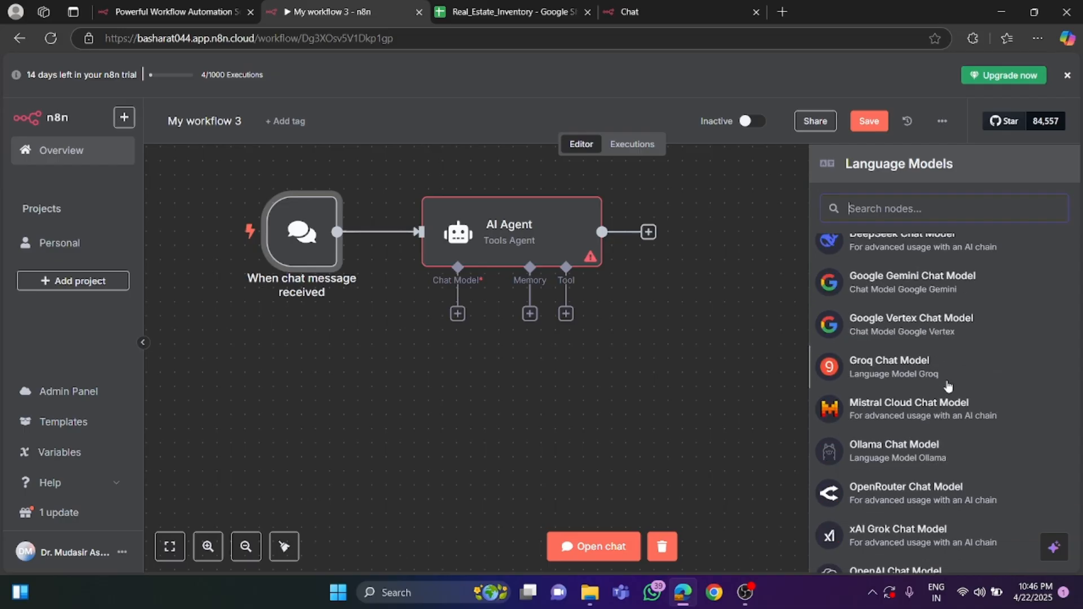
{"action": "scroll", "coordinate": [927, 383], "scroll_direction": "down", "scroll_amount": 1}
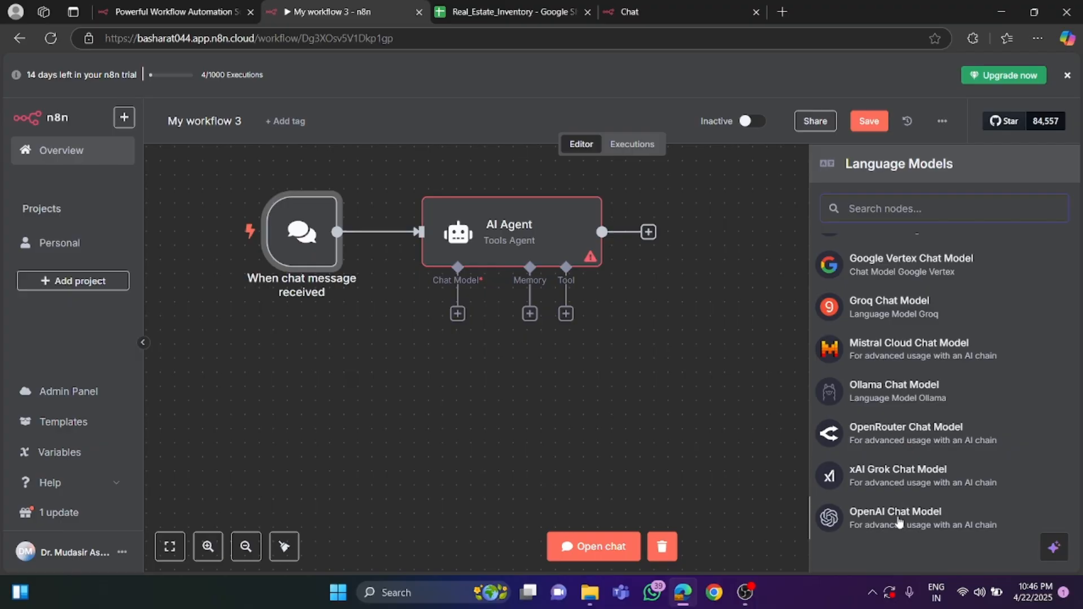
{"action": "left_click", "coordinate": [900, 524]}
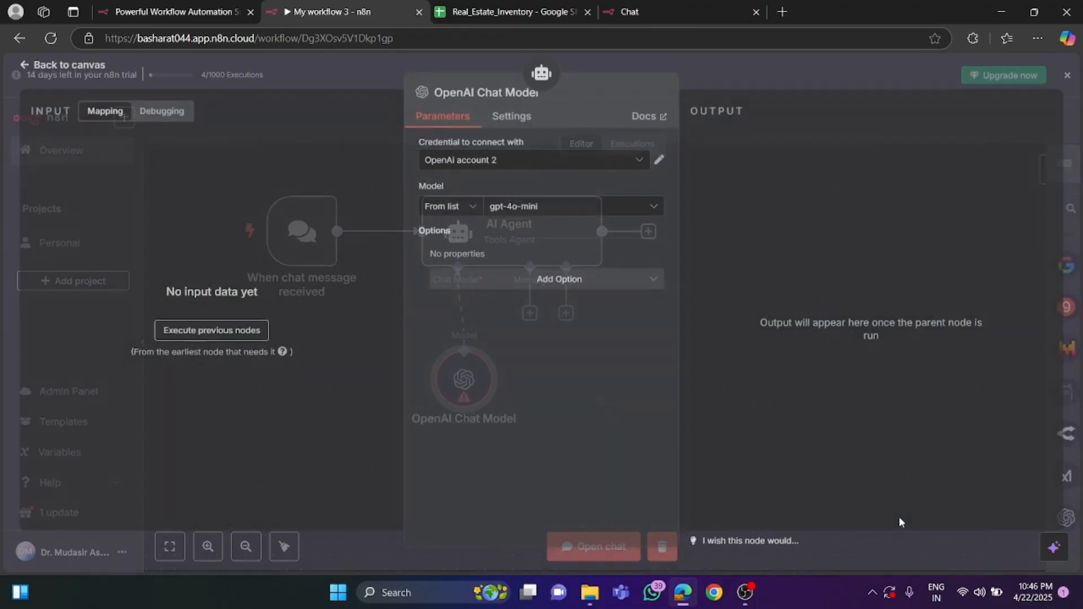
- Review the available credentials for the OpenAI Chat Model and select n8n free OpenAI API credits
{"action": "left_click", "coordinate": [641, 164]}
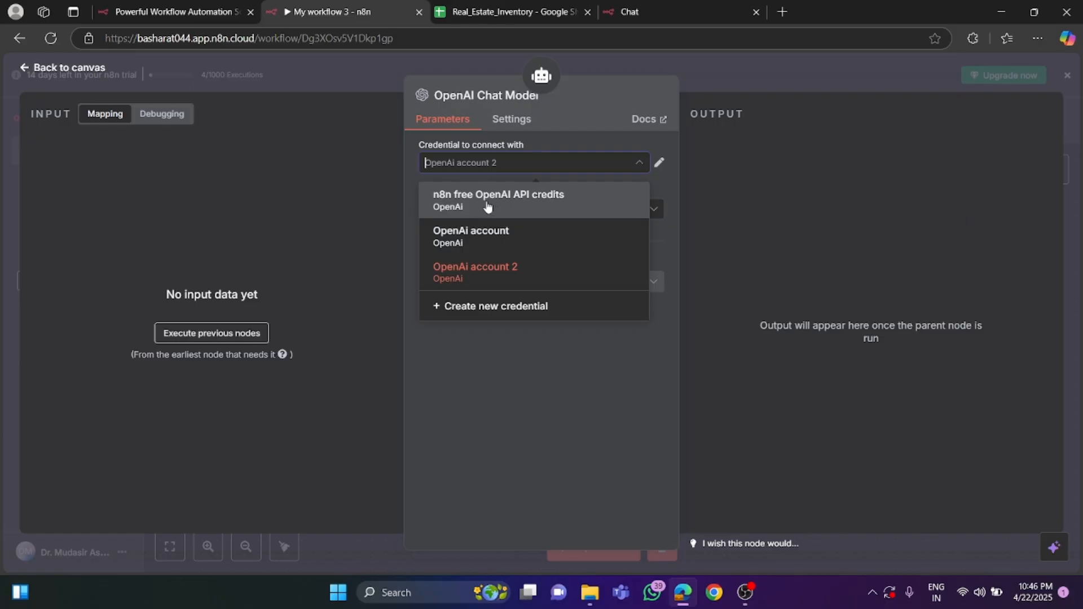
{"action": "left_click", "coordinate": [580, 142]}
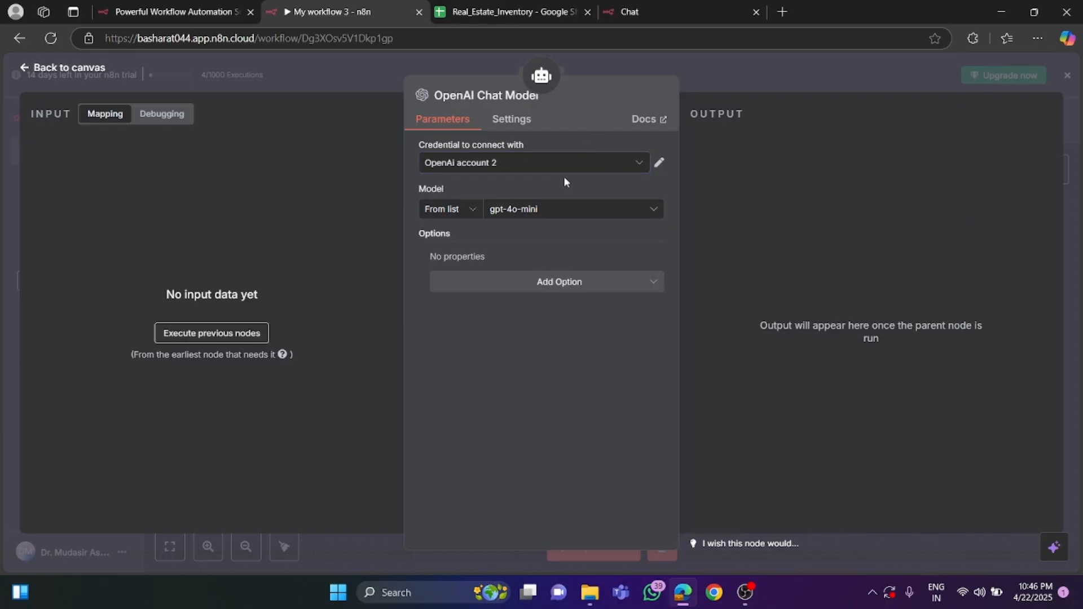
{"action": "left_click", "coordinate": [641, 164]}
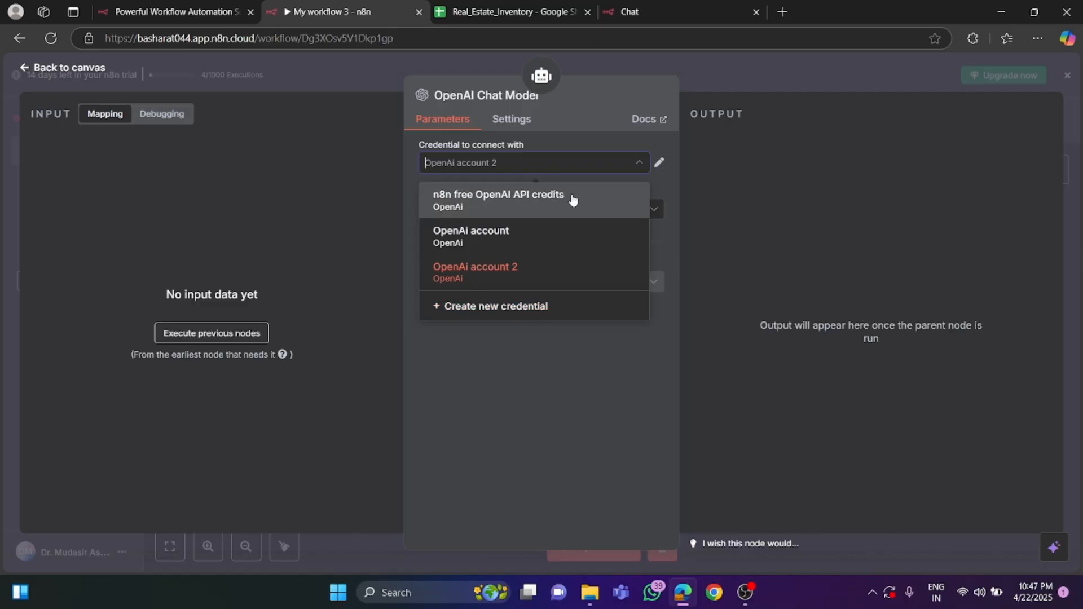
{"action": "left_click", "coordinate": [663, 180]}
{"action": "left_click", "coordinate": [494, 163]}
{"action": "left_click", "coordinate": [671, 179]}
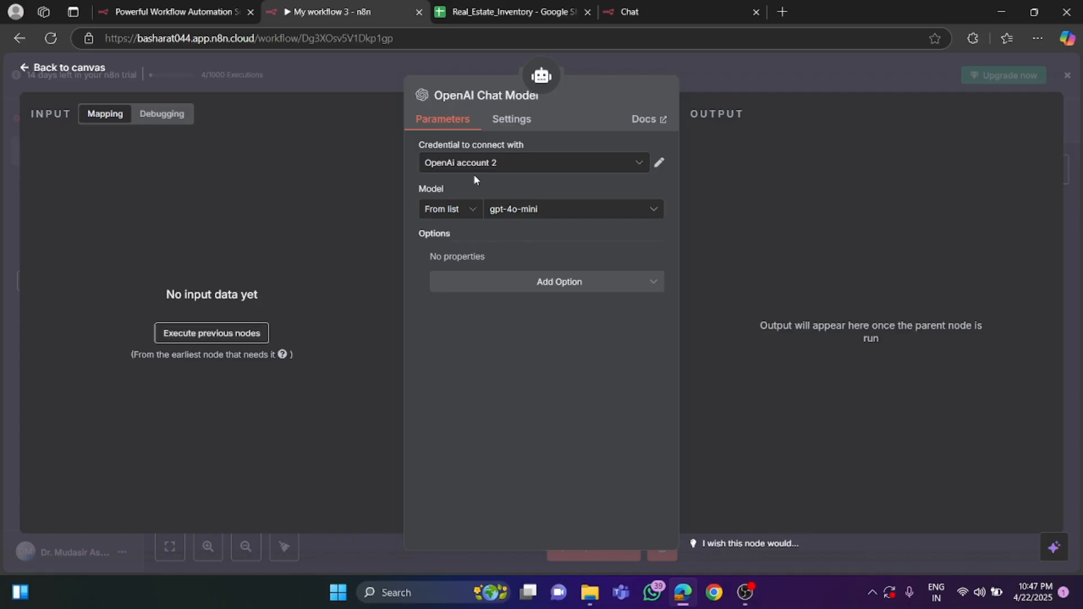
{"action": "left_click", "coordinate": [499, 170]}
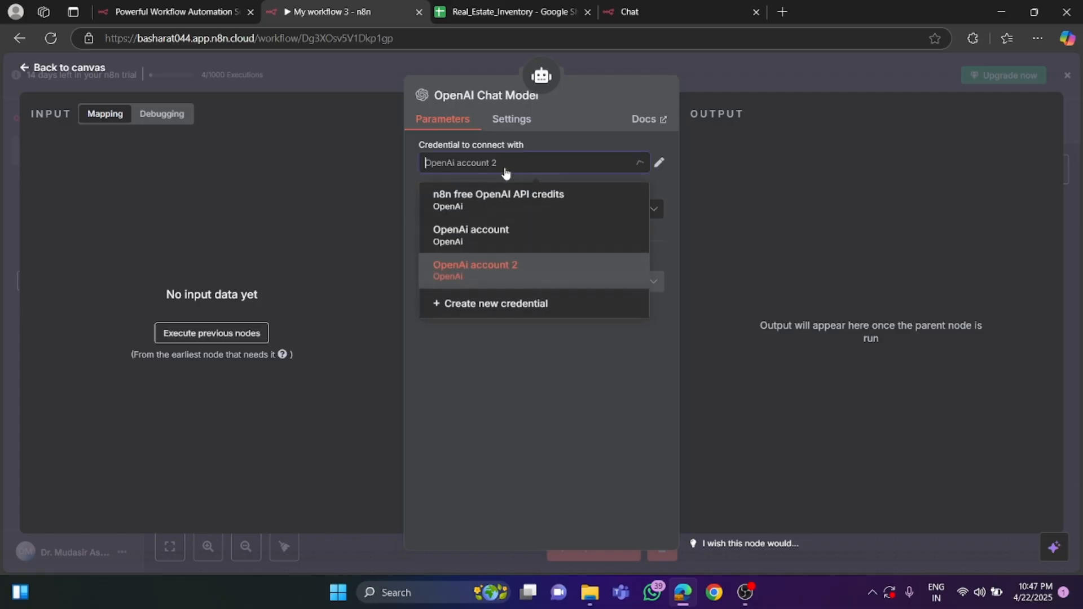
{"action": "left_click", "coordinate": [499, 195]}
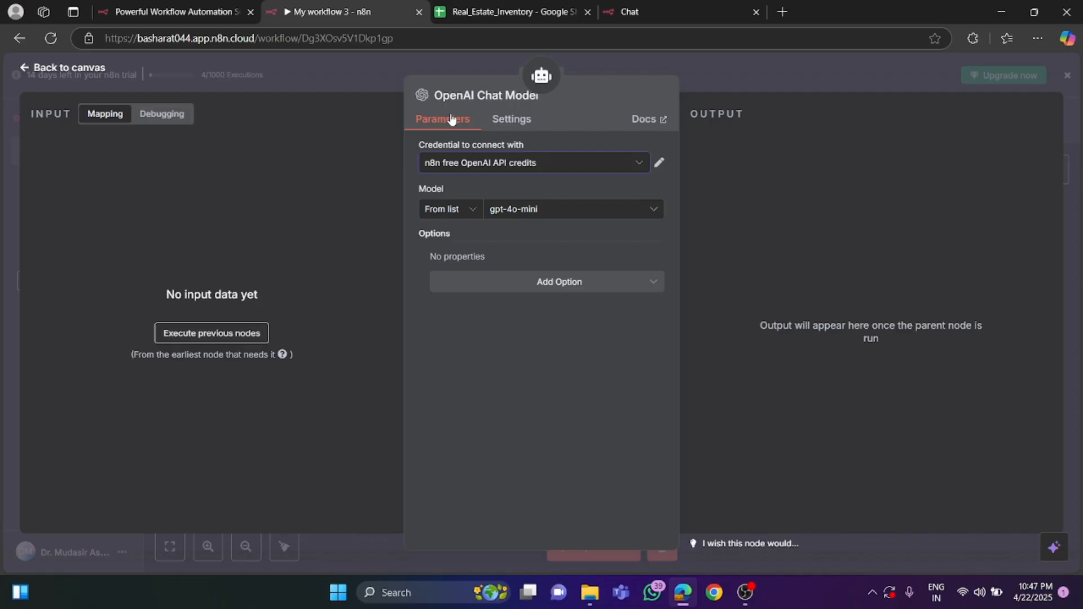
- Start a new credential for the OpenAI Chat Model, search the web for "open ai" in a new browser tab and open the OpenAI website
{"action": "left_click", "coordinate": [540, 168]}
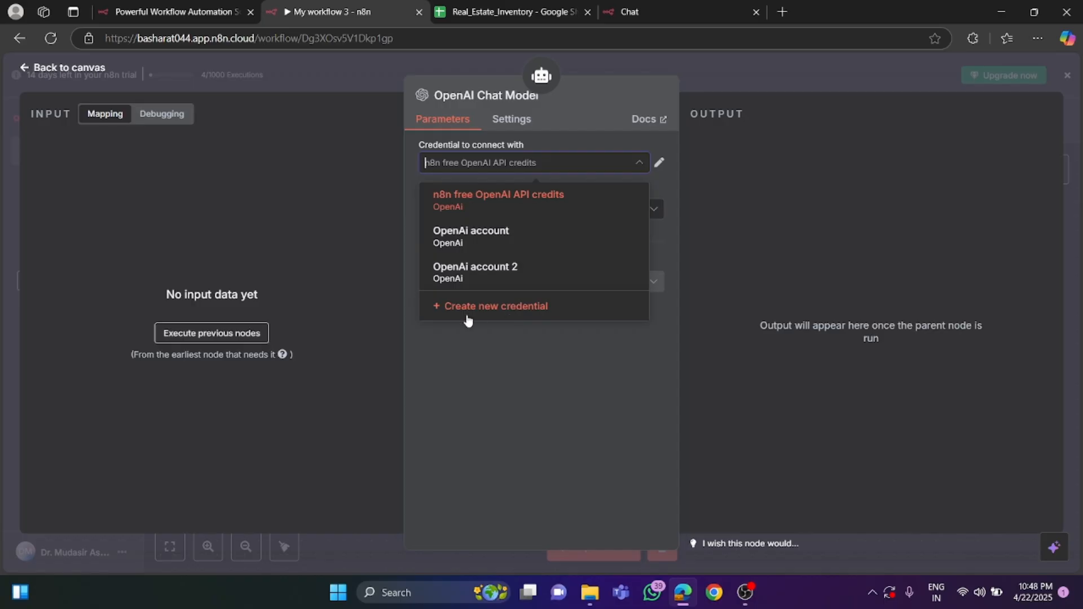
{"action": "left_click", "coordinate": [517, 312]}
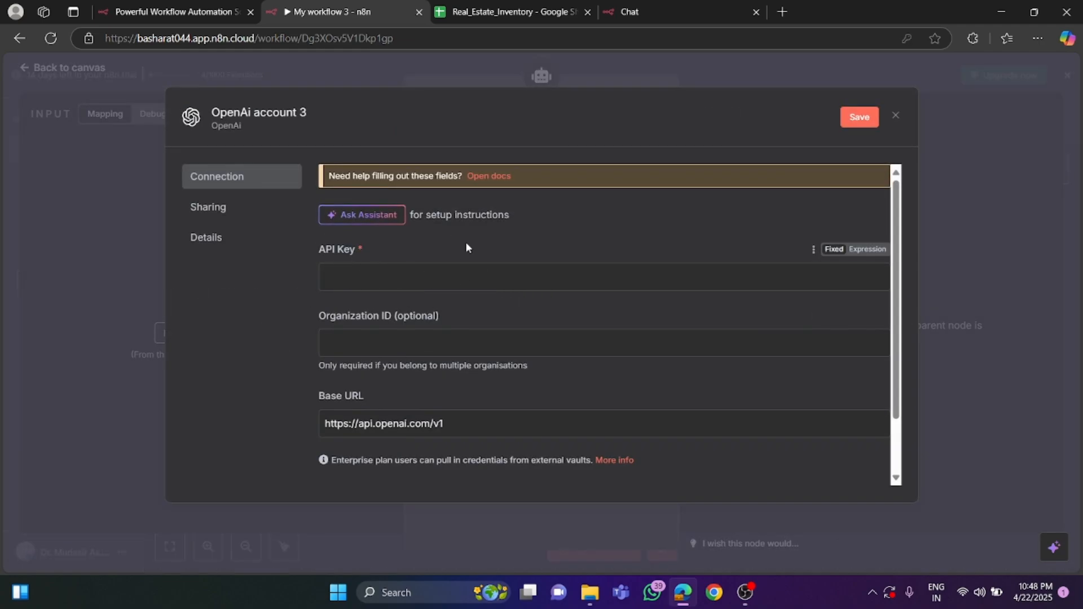
{"action": "right_click", "coordinate": [364, 12]}
{"action": "left_click", "coordinate": [375, 19]}
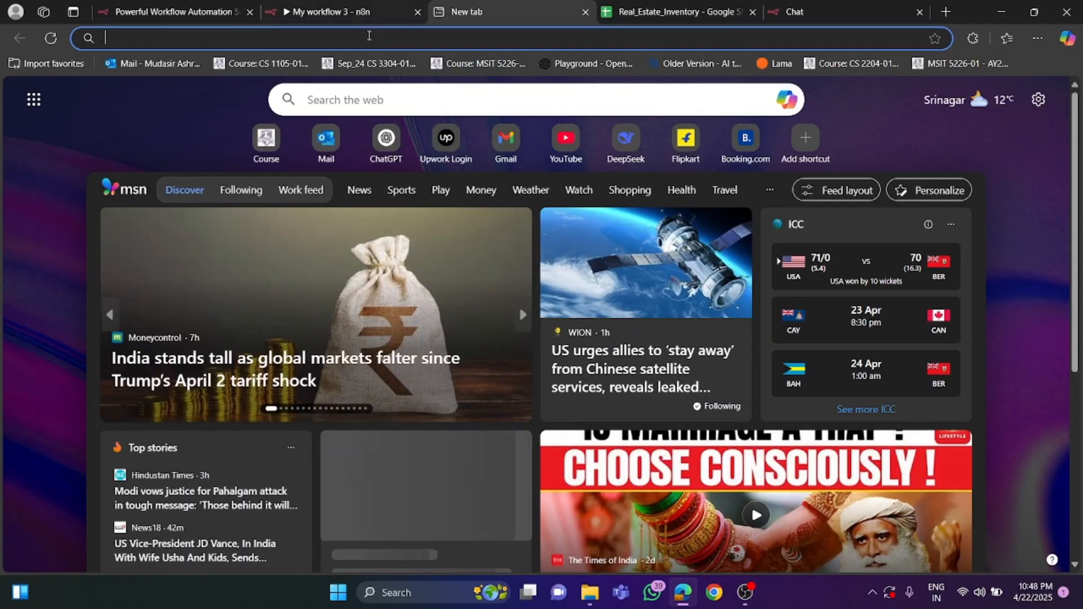
{"action": "type", "text": "open"}
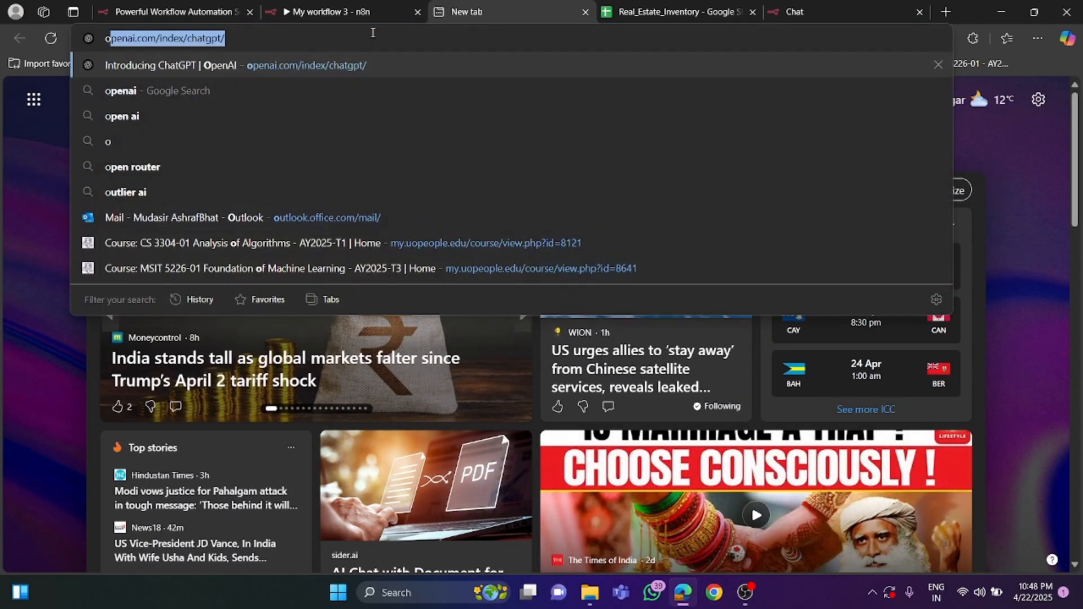
{"action": "type", "text": " ai"}
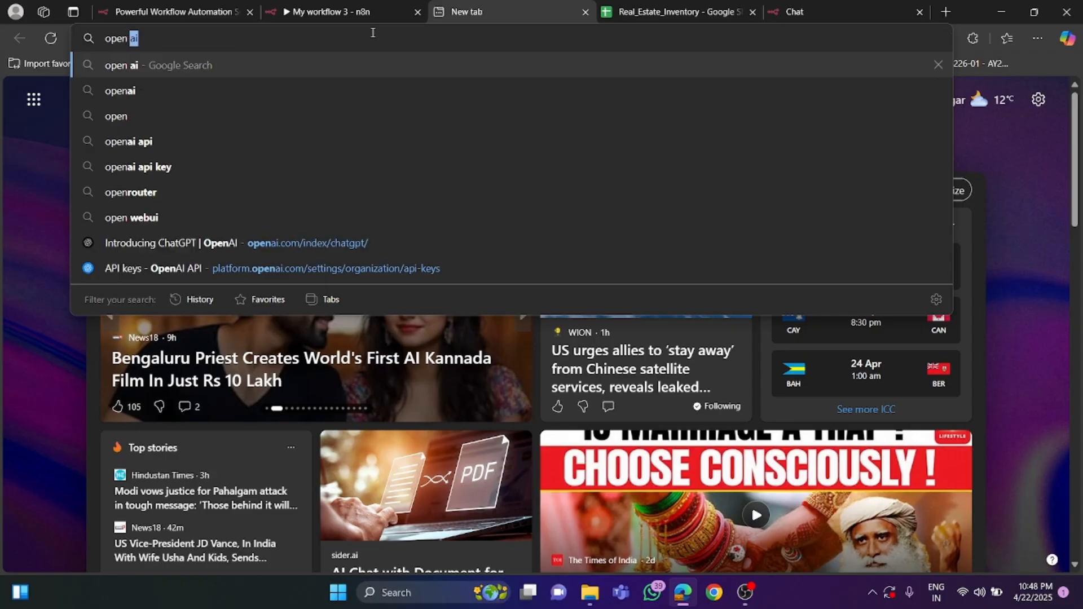
{"action": "key", "text": "Return"}
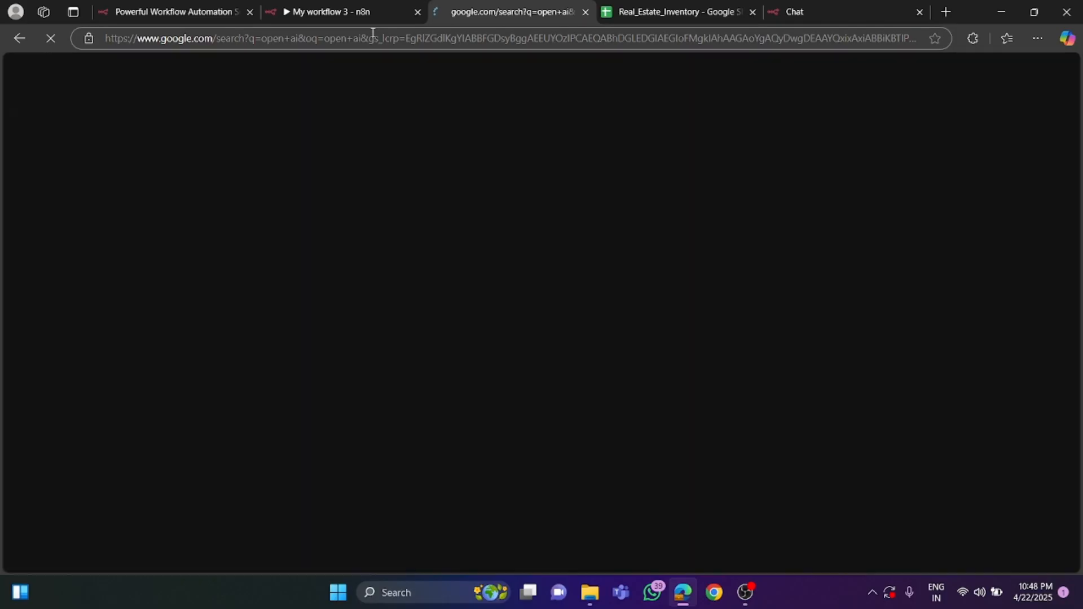
{"action": "left_click", "coordinate": [184, 263]}
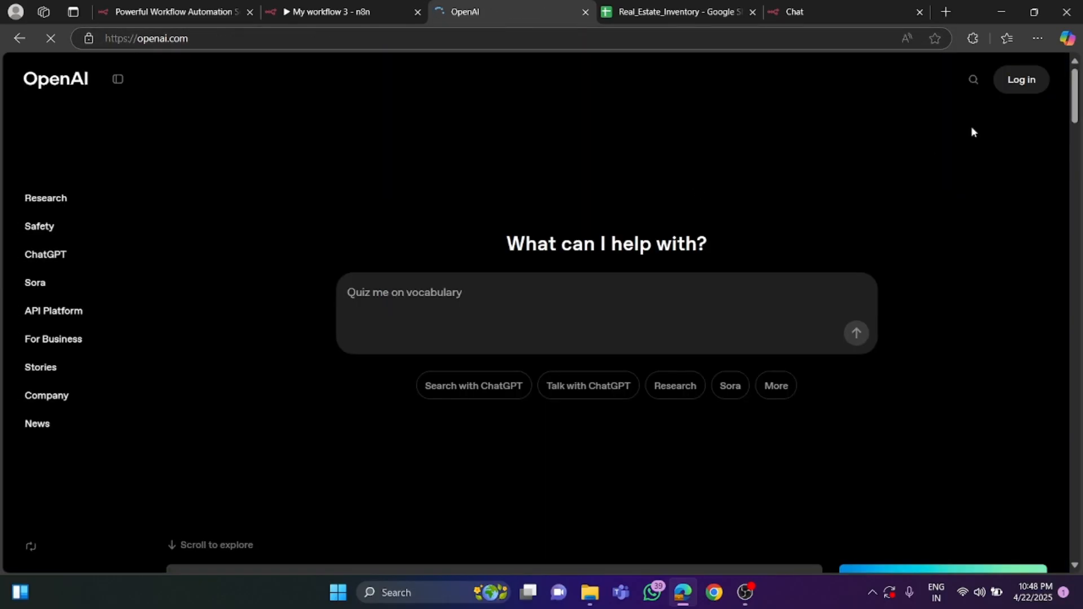
- Check the API key field required by the n8n credential, log in to OpenAI's API Platform and open the account's profile settings
{"action": "mouse_move", "coordinate": [1023, 92]}
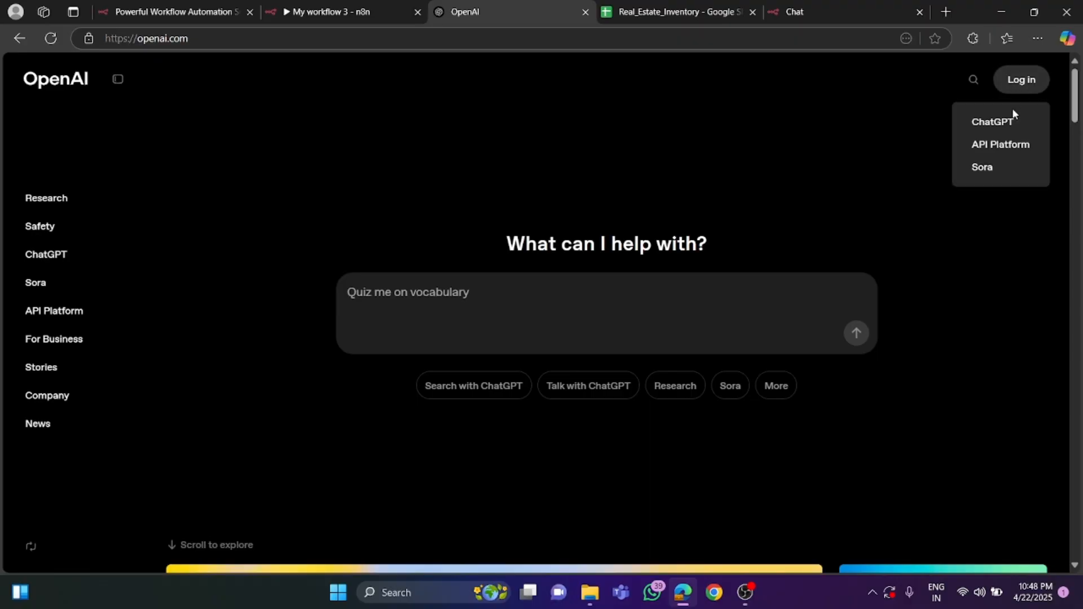
{"action": "left_click", "coordinate": [336, 11]}
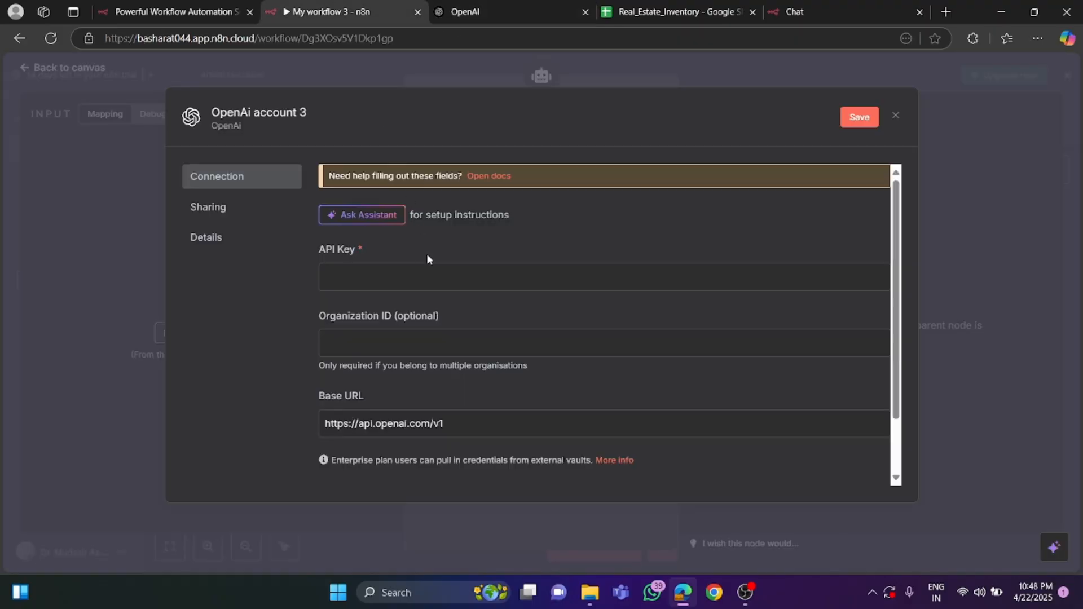
{"action": "left_click", "coordinate": [544, 4]}
{"action": "mouse_move", "coordinate": [1025, 80]}
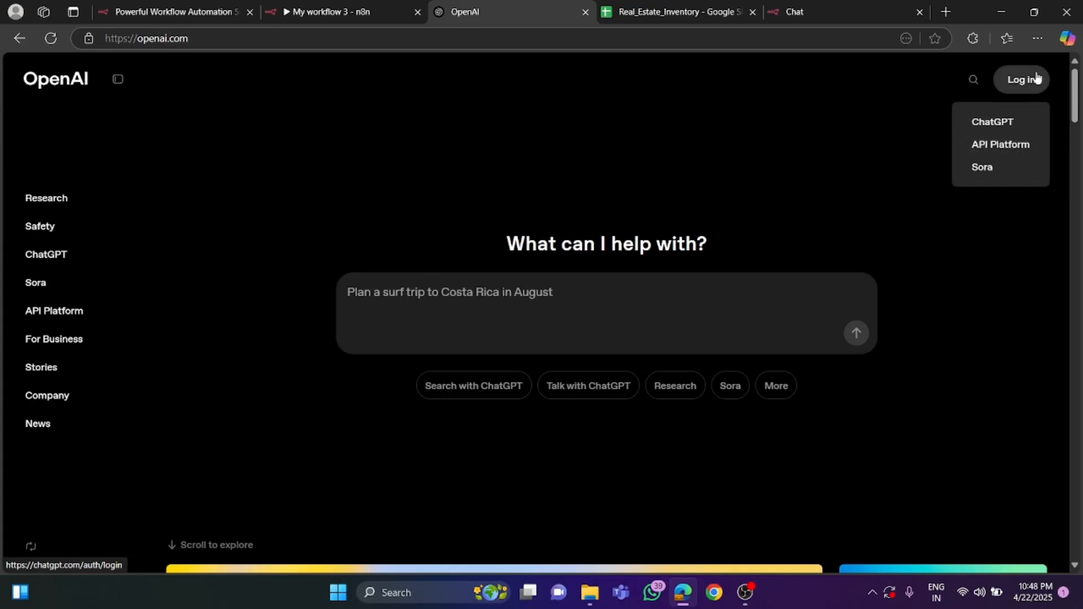
{"action": "left_click", "coordinate": [1020, 148]}
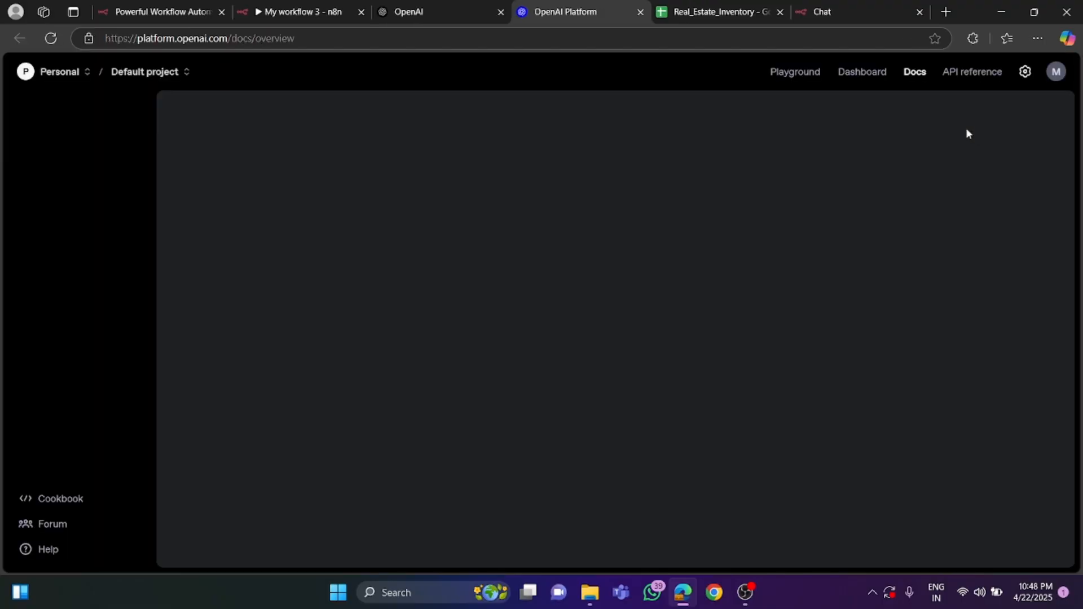
{"action": "left_click", "coordinate": [1057, 73]}
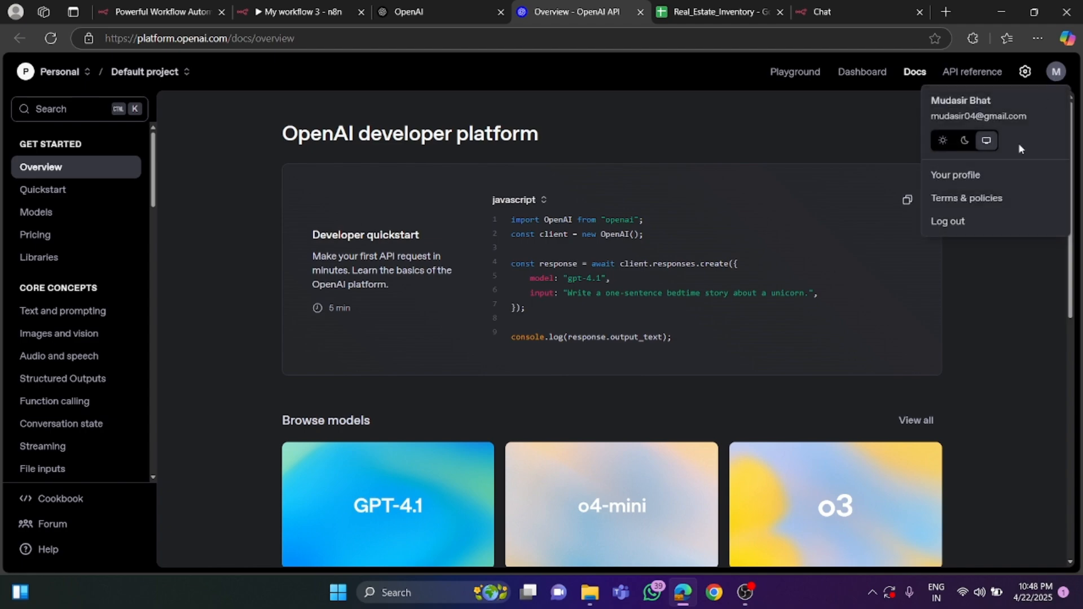
{"action": "left_click", "coordinate": [968, 176]}
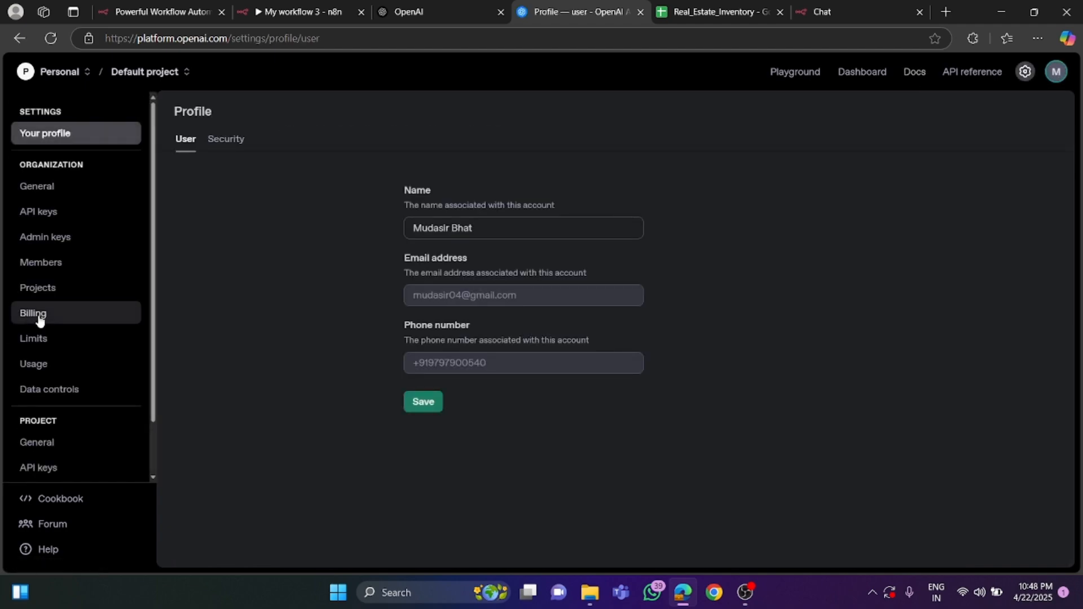
- Examine the organization's billing credit balance and the form for adding credit, leaving without adding any funds
{"action": "left_click", "coordinate": [40, 317]}
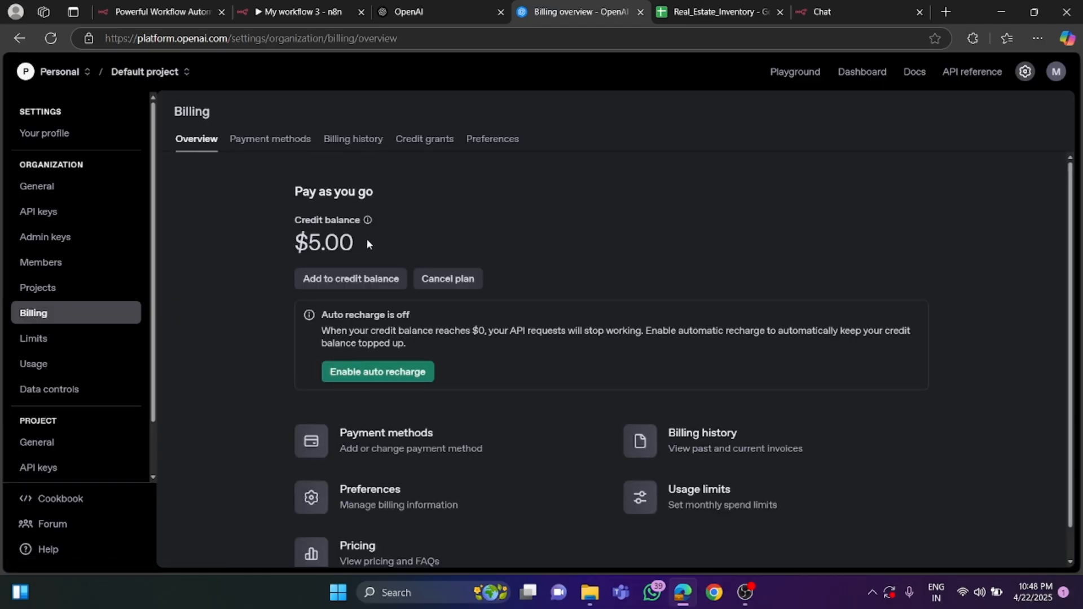
{"action": "left_click_drag", "start_coordinate": [367, 244], "coordinate": [276, 246]}
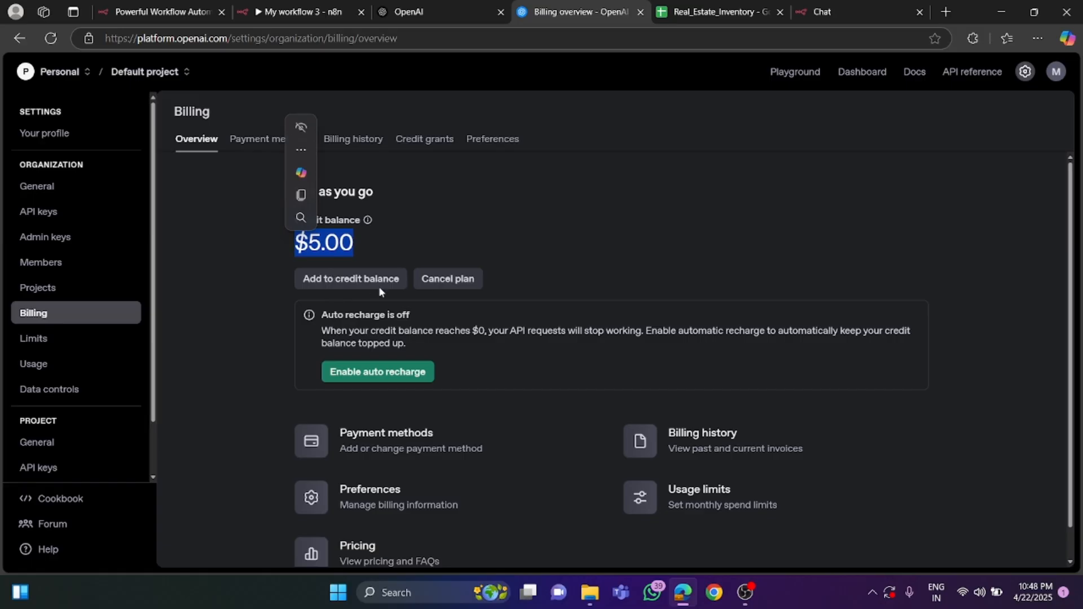
{"action": "left_click", "coordinate": [358, 282]}
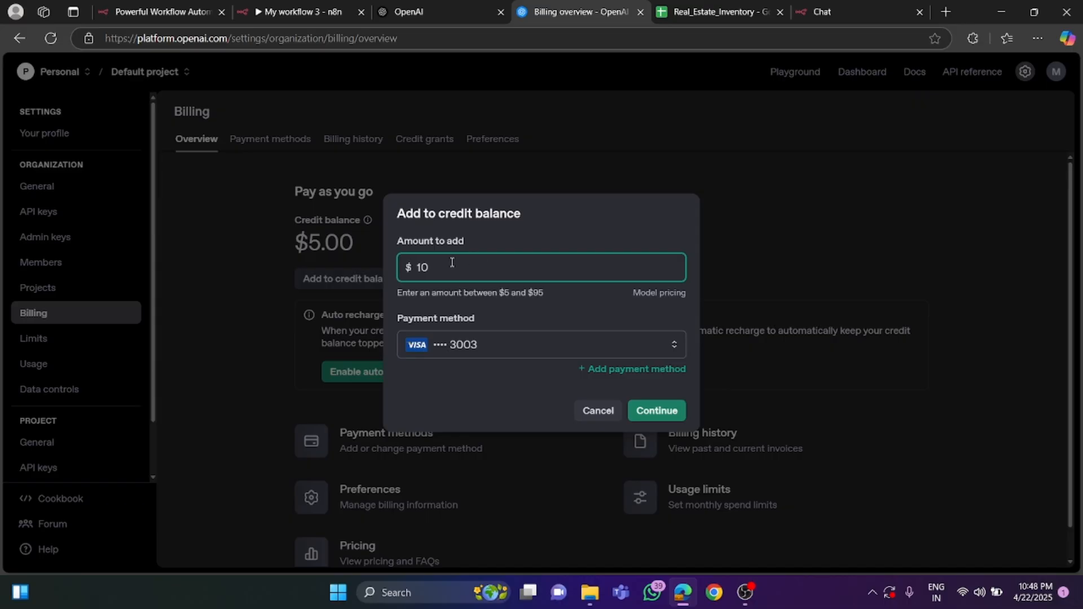
{"action": "double_click", "coordinate": [409, 269]}
{"action": "left_click", "coordinate": [598, 411]}
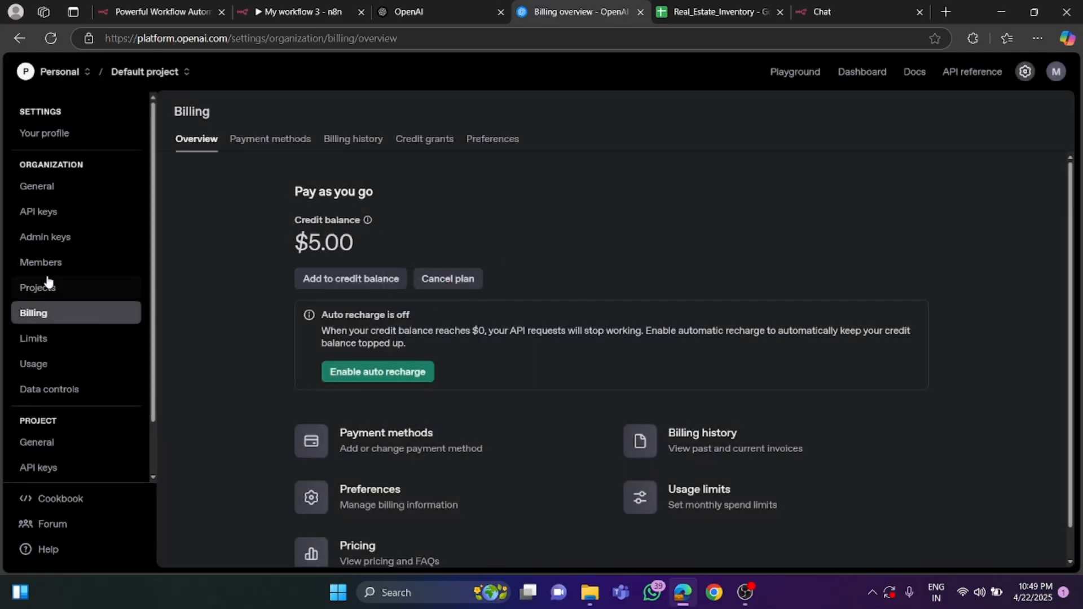
- Create a new organization secret key named TestKey1 for Default project and copy the generated key
{"action": "left_click", "coordinate": [50, 216]}
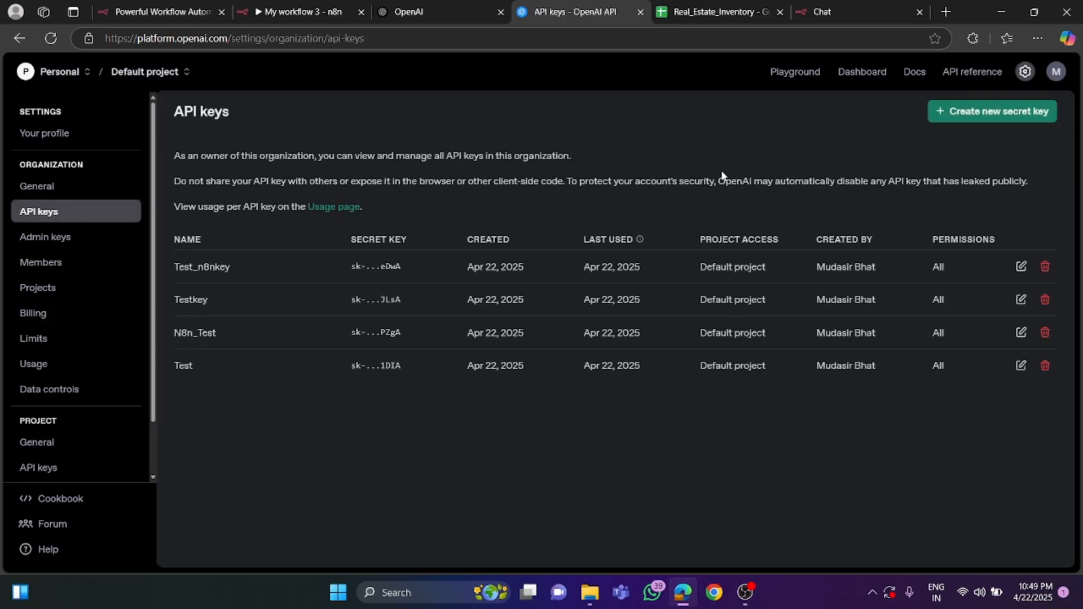
{"action": "left_click", "coordinate": [968, 114]}
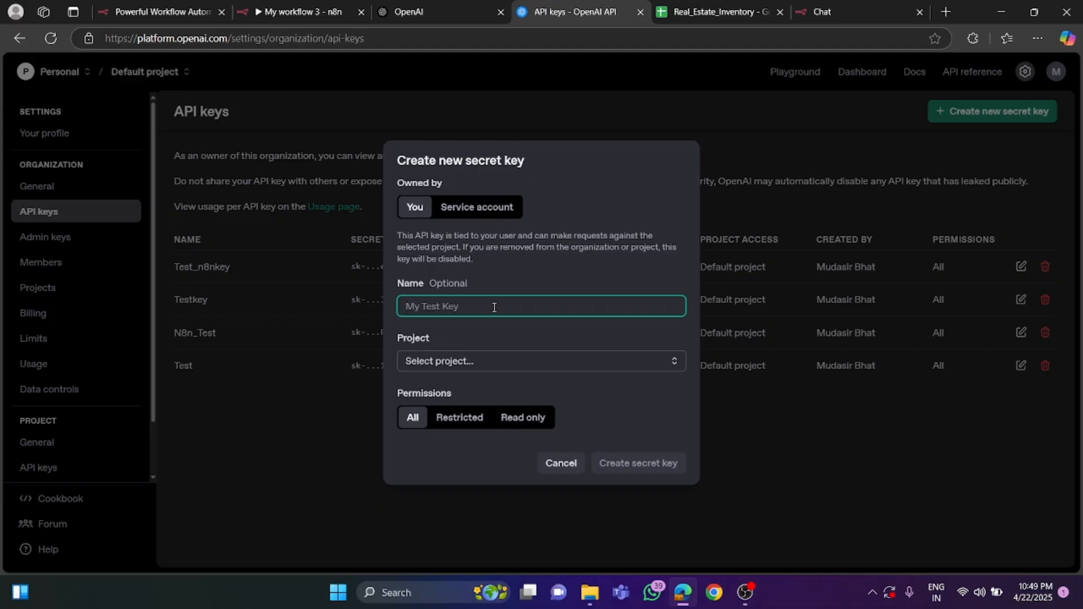
{"action": "left_click", "coordinate": [444, 311]}
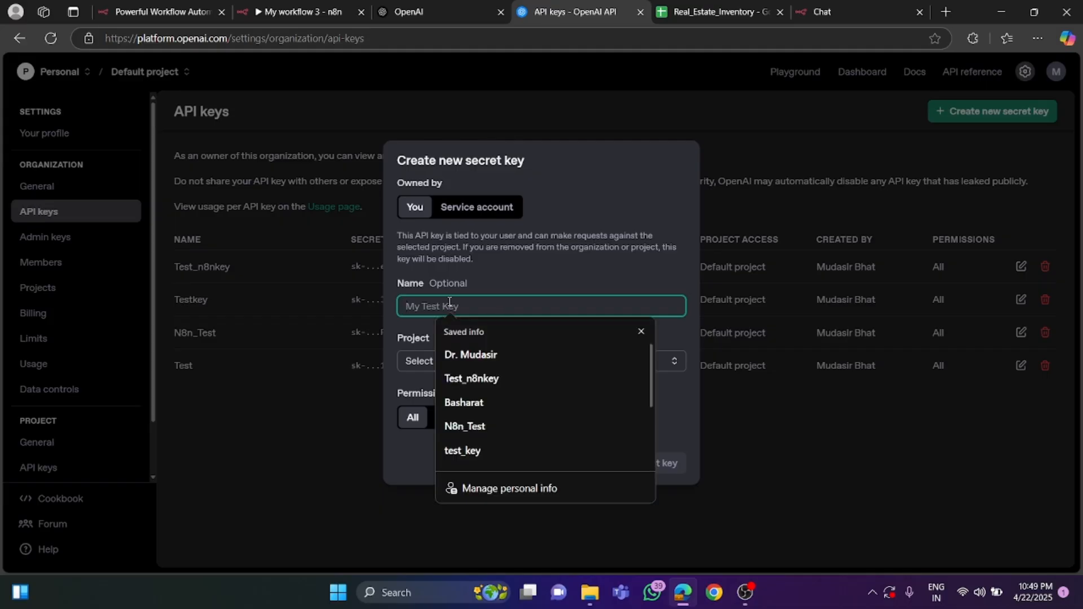
{"action": "type", "text": "Te"}
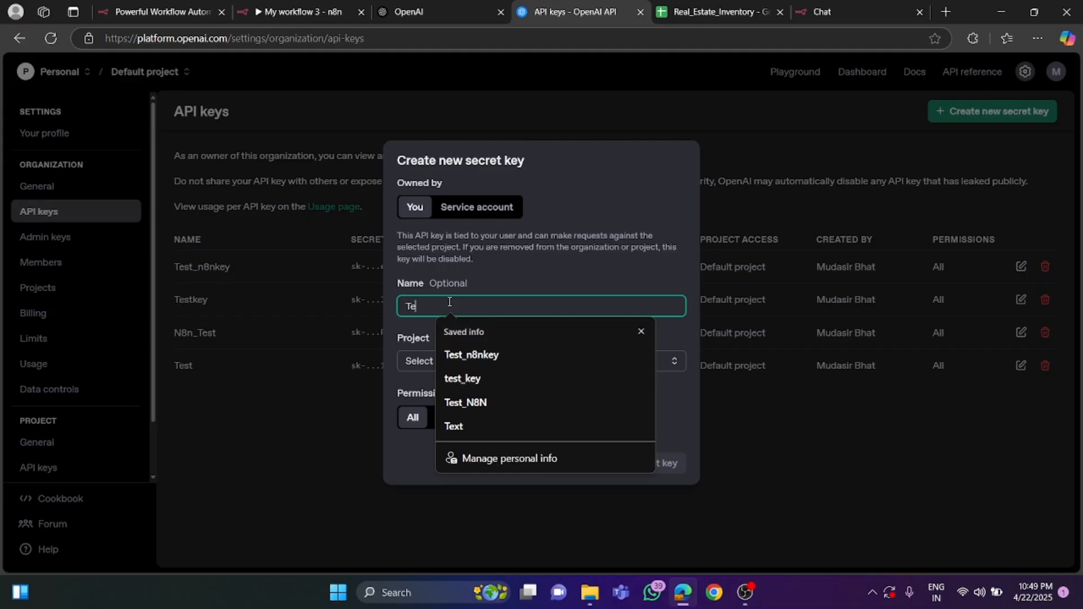
{"action": "type", "text": "stK"}
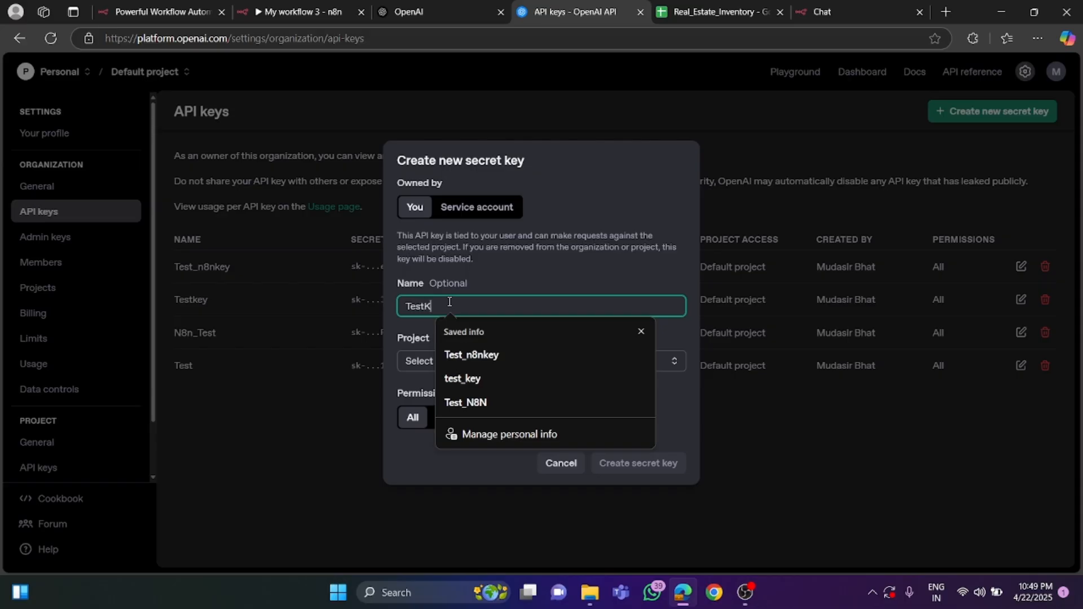
{"action": "type", "text": "ey1"}
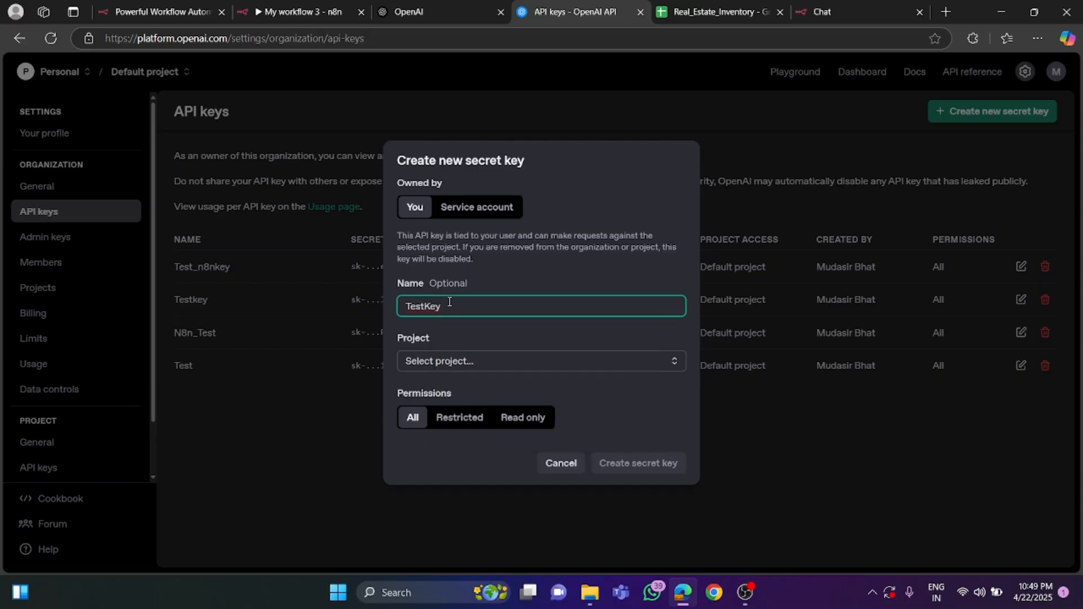
{"action": "left_click", "coordinate": [538, 368]}
{"action": "left_click", "coordinate": [464, 393]}
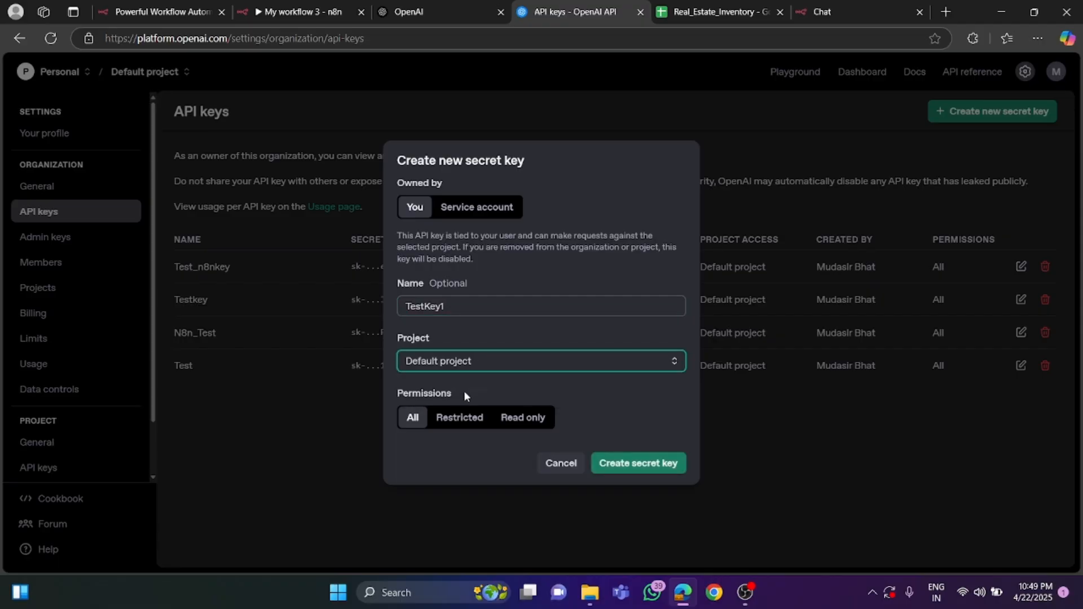
{"action": "left_click", "coordinate": [618, 467]}
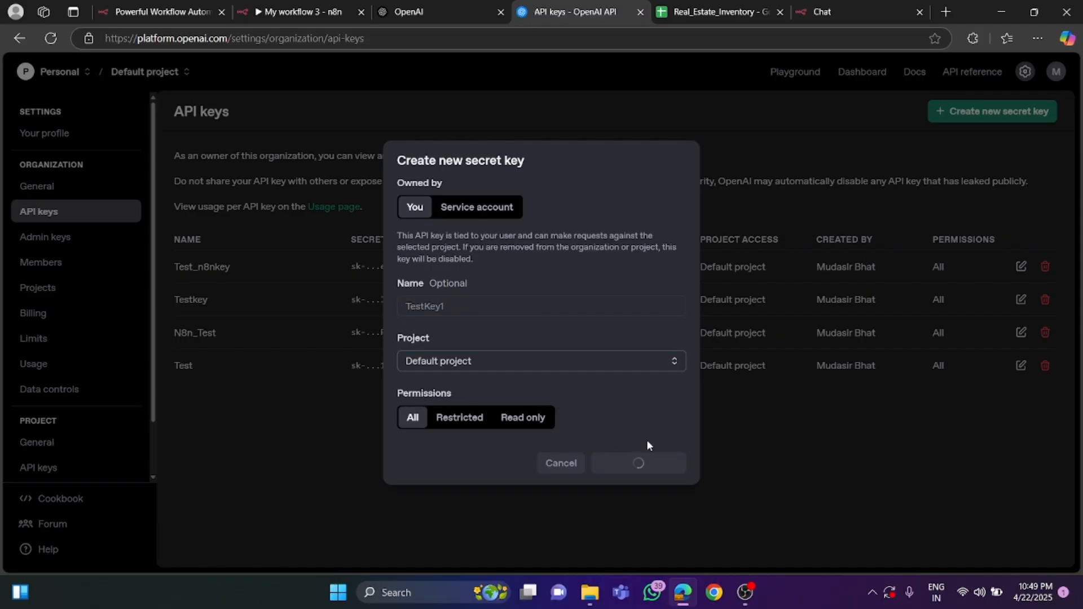
{"action": "left_click", "coordinate": [649, 327]}
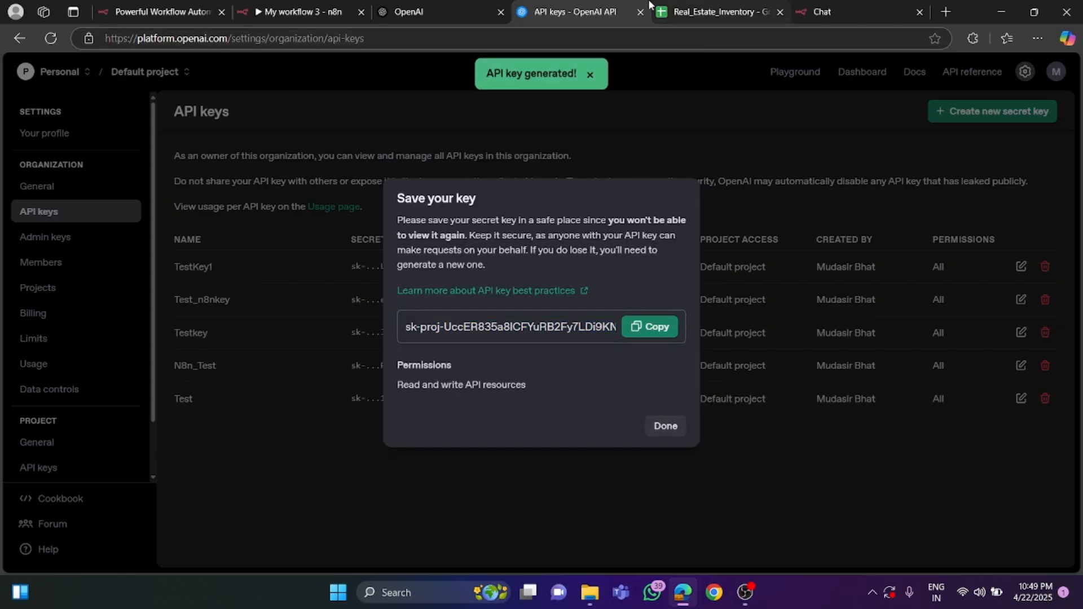
- Return to the n8n workflow, paste the copied API key into the new OpenAI credential and save it, declining the browser's offer to store the password
{"action": "left_click", "coordinate": [288, 12]}
{"action": "left_click", "coordinate": [344, 277]}
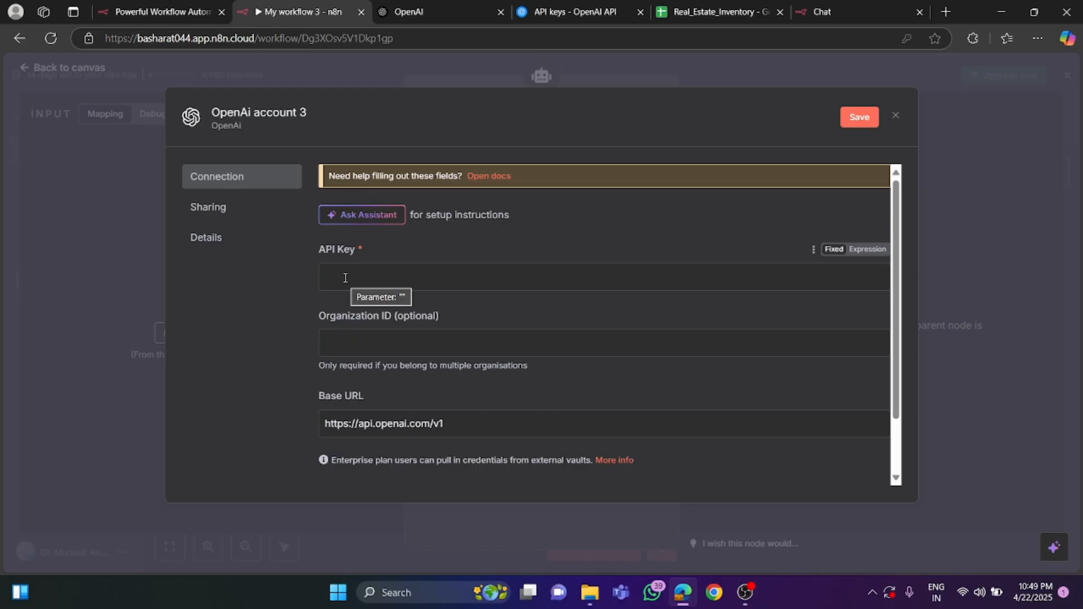
{"action": "right_click", "coordinate": [344, 277]}
{"action": "left_click", "coordinate": [398, 413]}
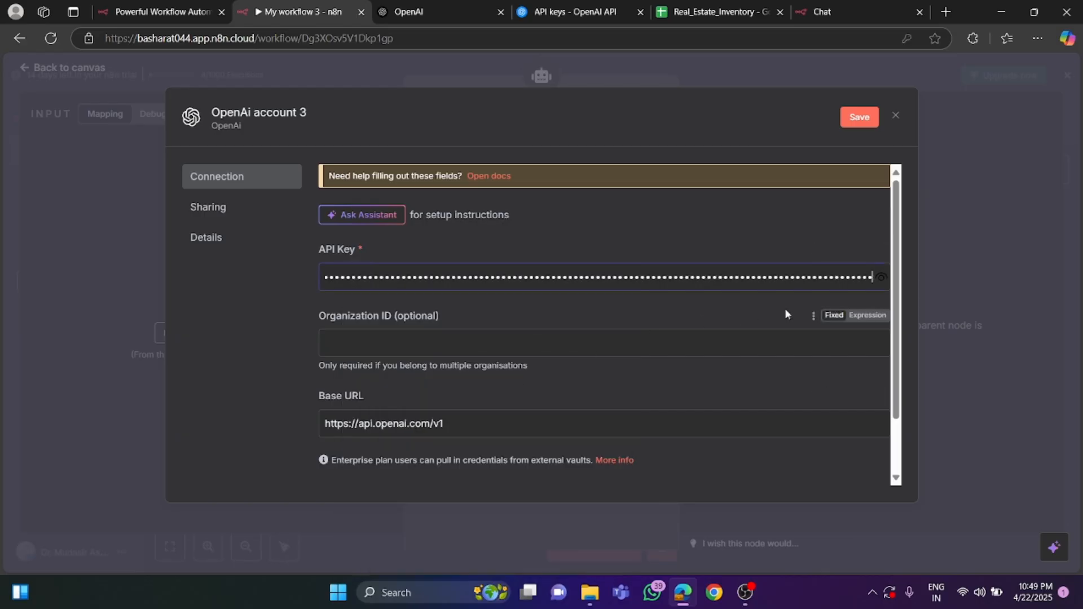
{"action": "left_click", "coordinate": [860, 116]}
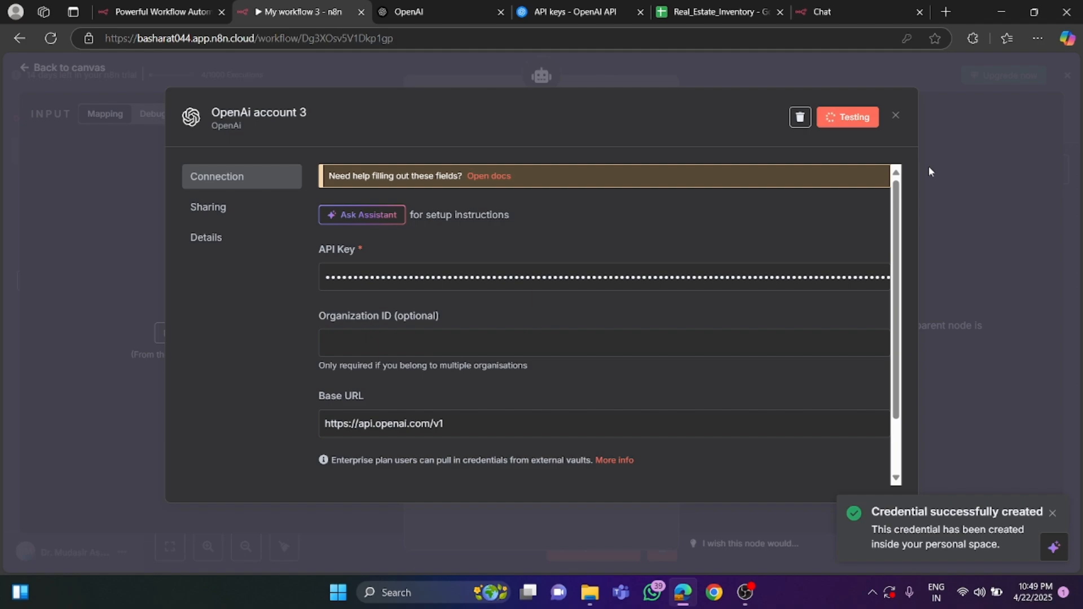
{"action": "left_click", "coordinate": [894, 116]}
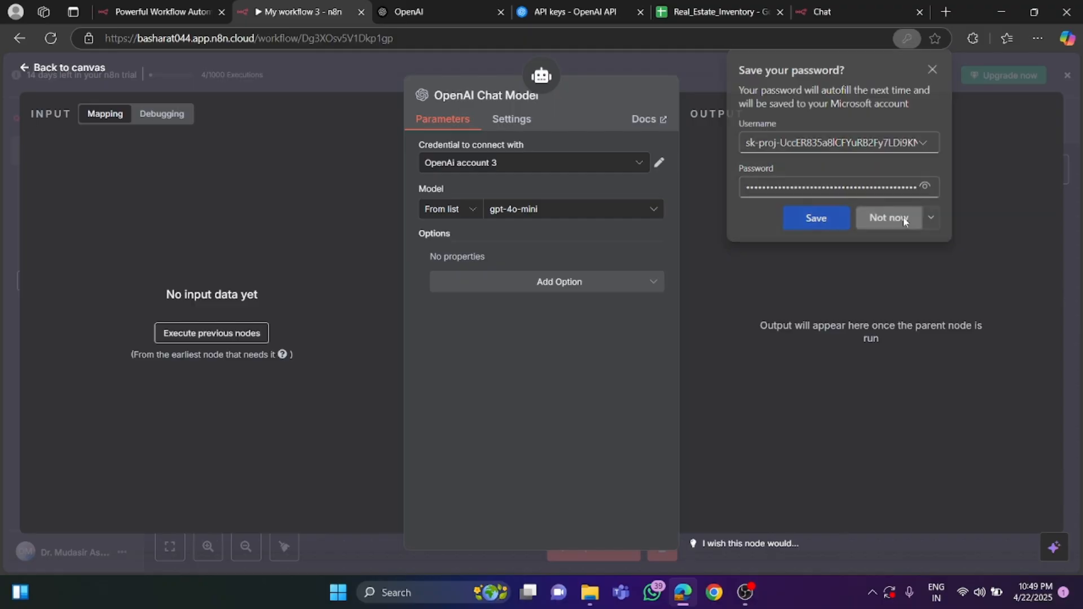
{"action": "left_click", "coordinate": [889, 218]}
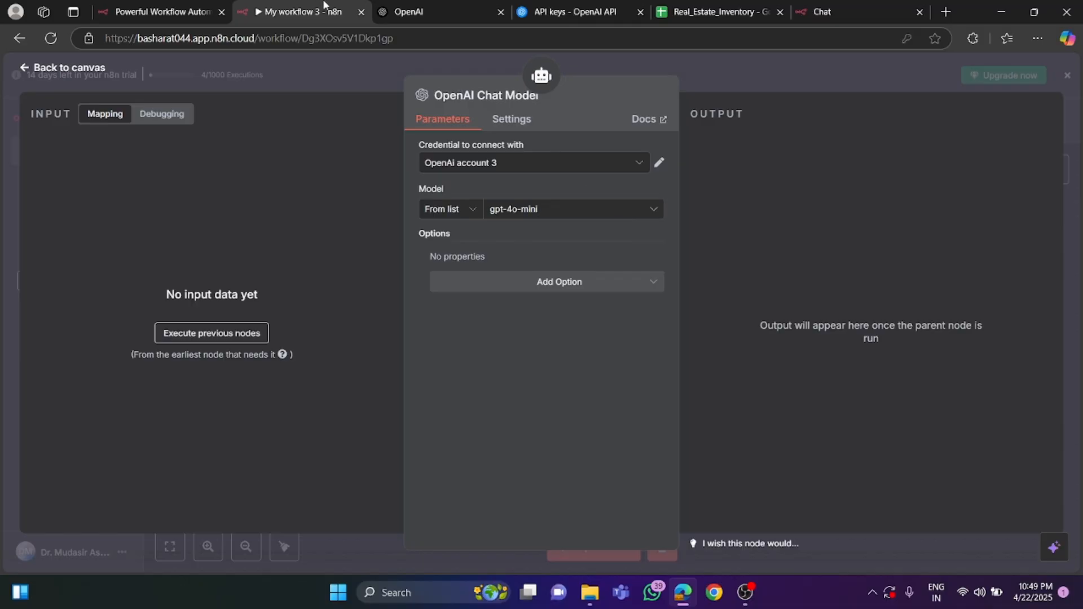
{"action": "left_click", "coordinate": [398, 11]}
{"action": "left_click", "coordinate": [357, 8]}
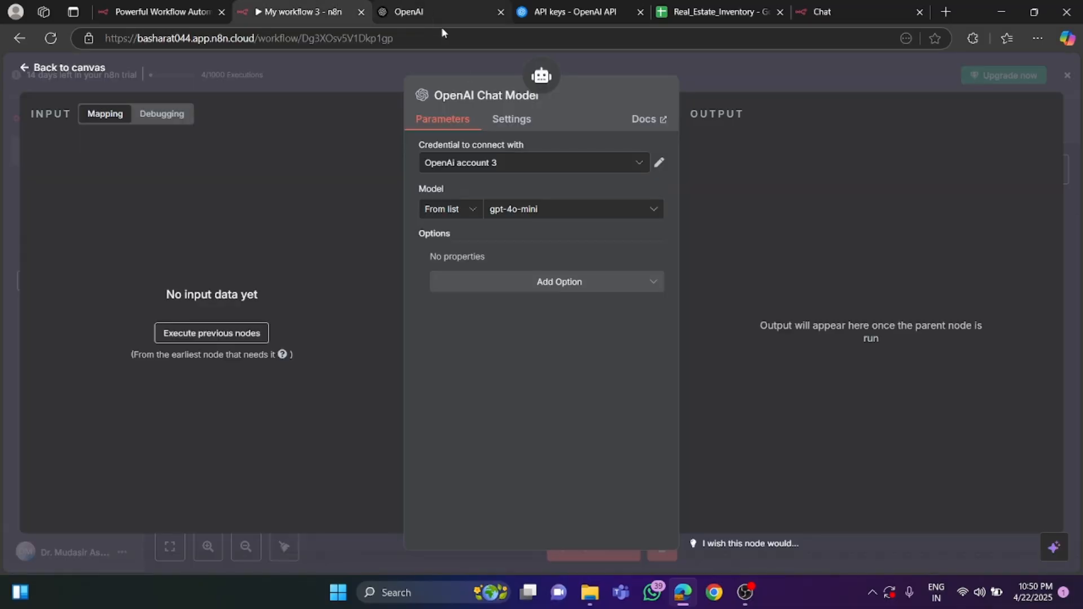
{"action": "left_click", "coordinate": [432, 9]}
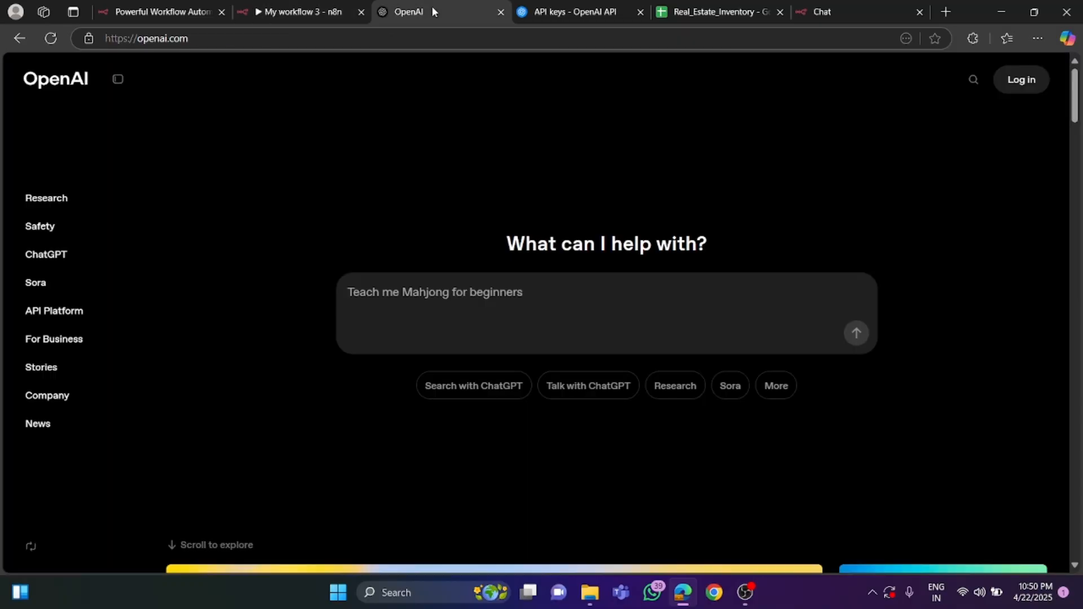
{"action": "left_click", "coordinate": [562, 7]}
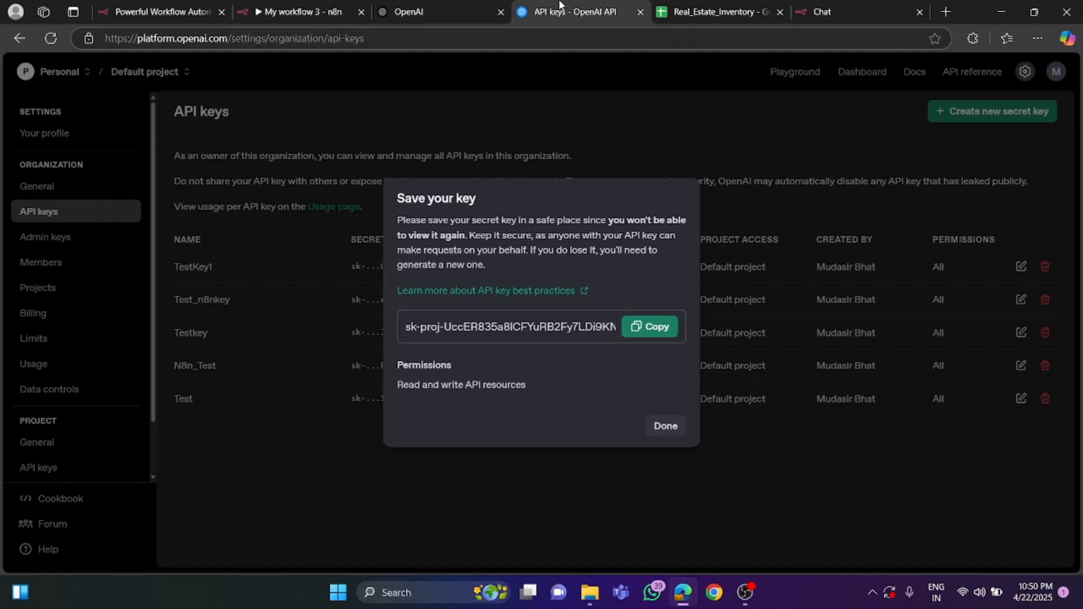
{"action": "left_click", "coordinate": [437, 10]}
{"action": "left_click", "coordinate": [289, 7]}
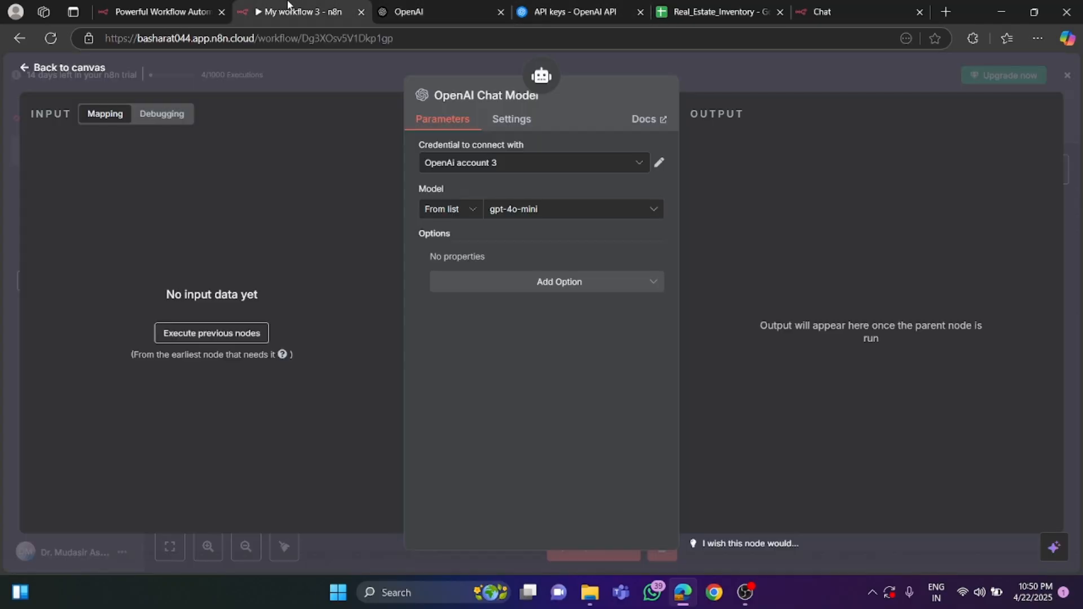
- Switch the OpenAI Chat Model's credential to n8n free OpenAI API credits and reposition its node on the canvas, below and to the left of AI Agent
{"action": "left_click", "coordinate": [596, 165]}
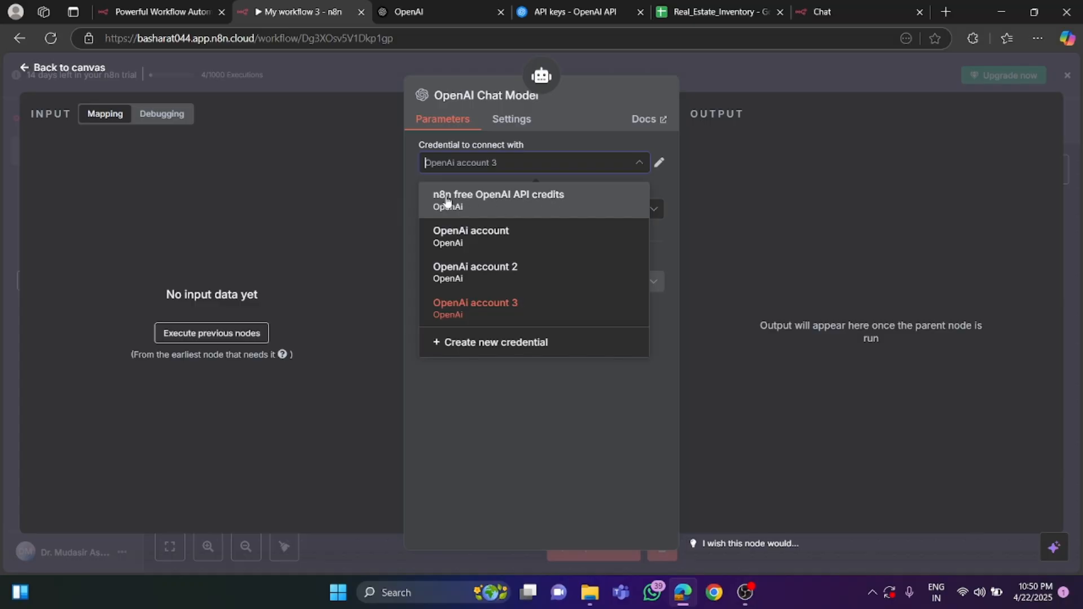
{"action": "left_click", "coordinate": [474, 204]}
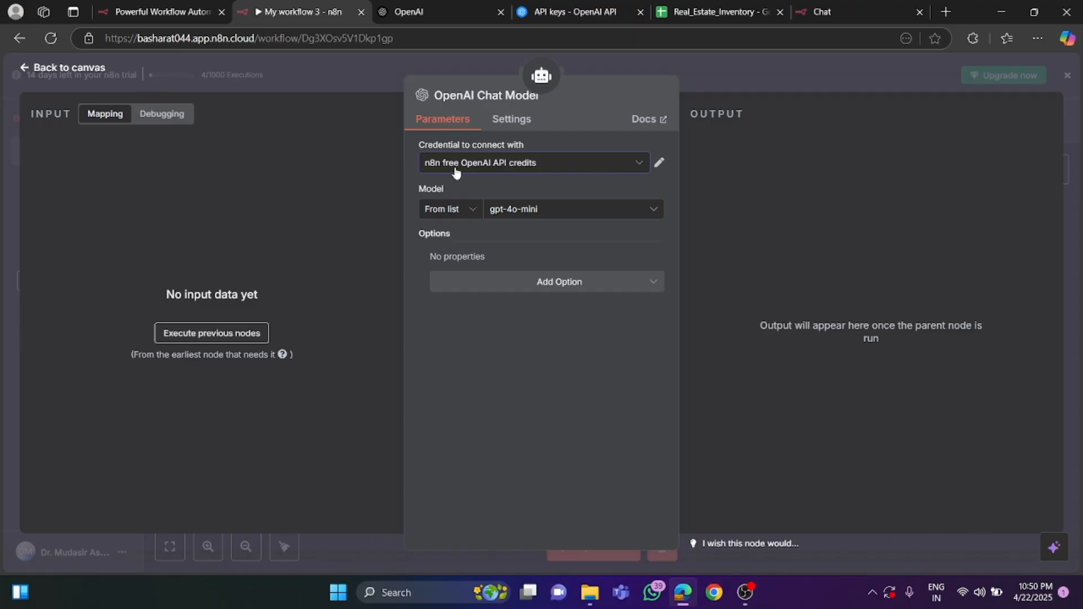
{"action": "left_click", "coordinate": [59, 68]}
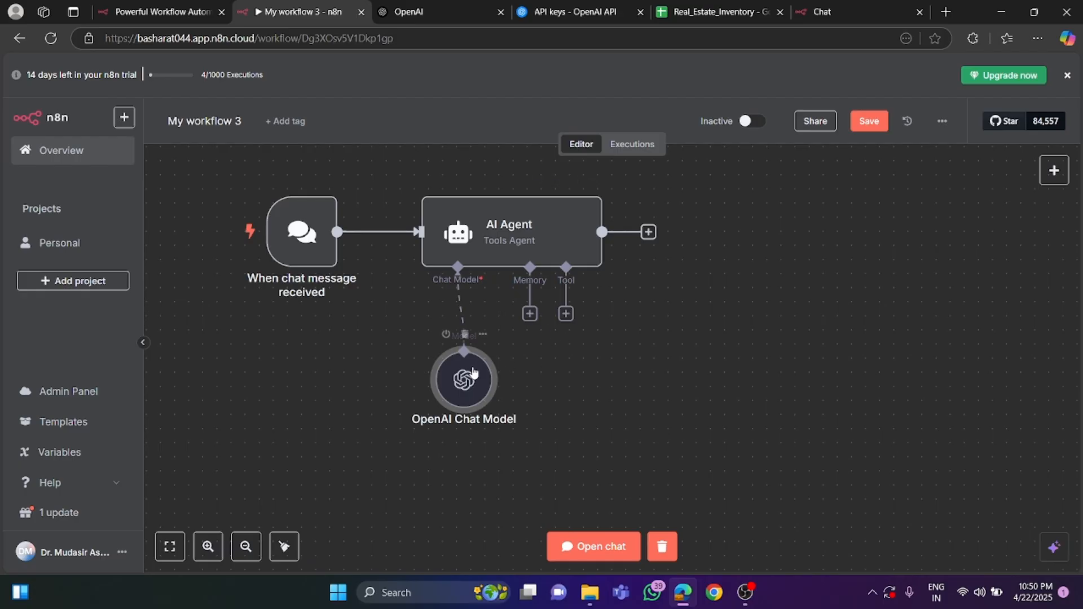
{"action": "left_click_drag", "start_coordinate": [464, 360], "coordinate": [379, 332]}
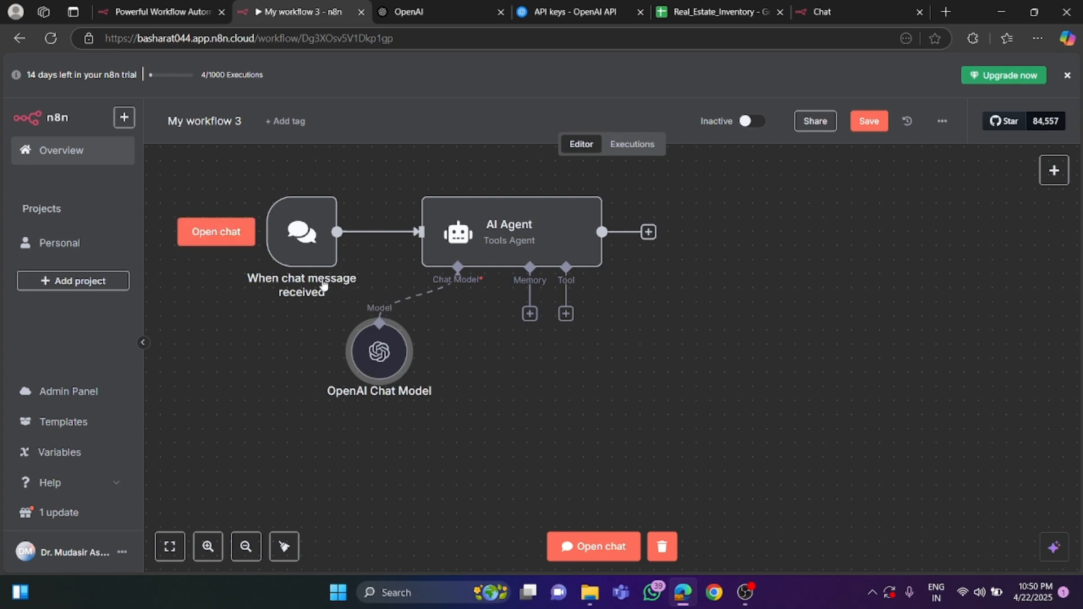
- Open the workflow's test chat and send the message "Hi"
{"action": "left_click", "coordinate": [587, 559]}
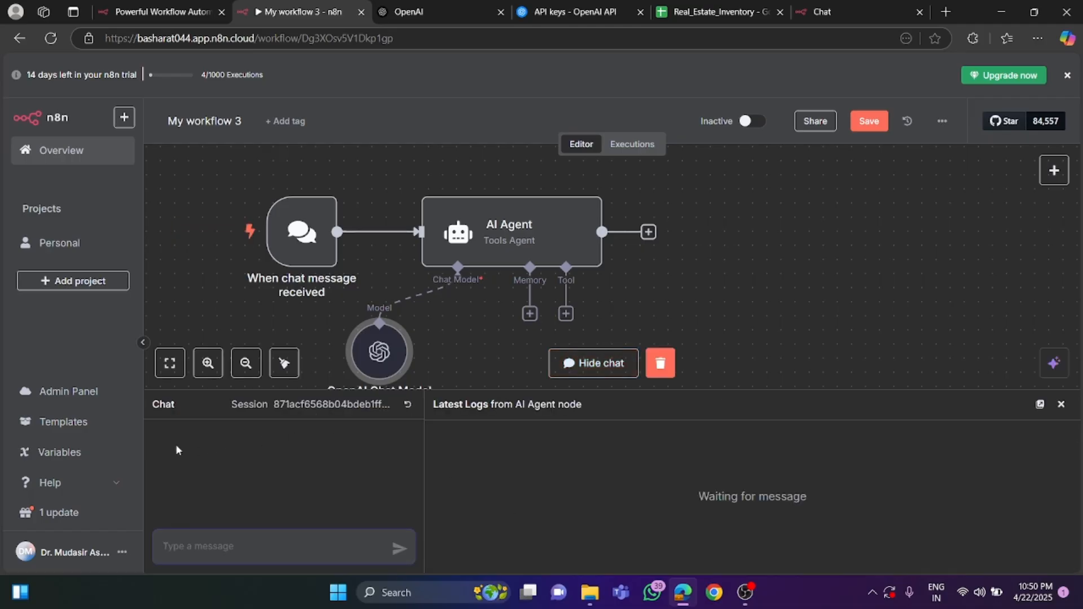
{"action": "type", "text": "Hi"}
{"action": "key", "text": "Return"}
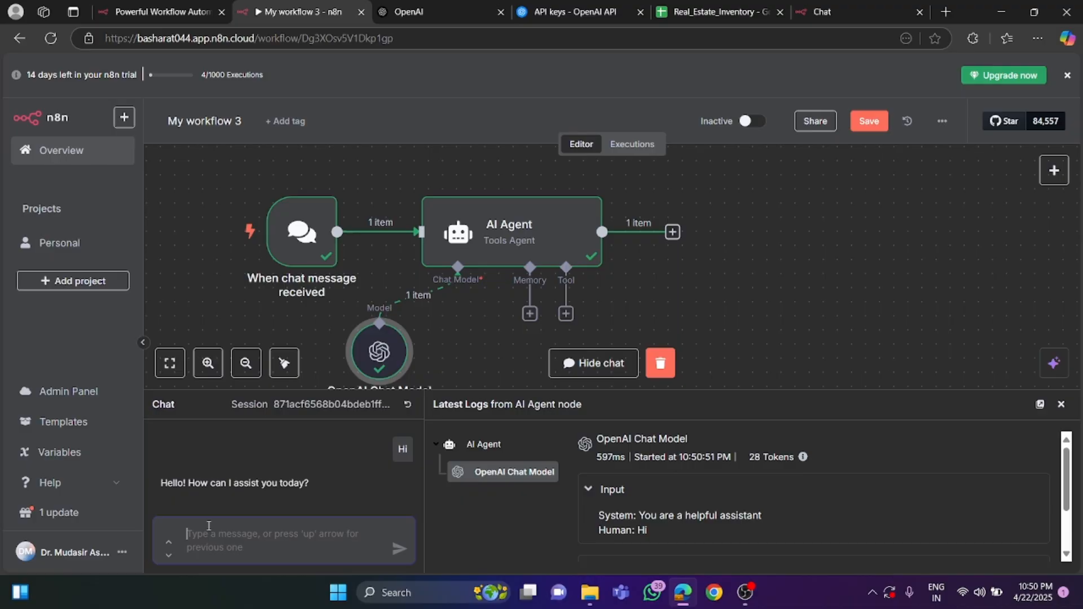
- Ask the chat "Do you know The great wall of China?", correcting the misspelled word before sending, and read through the reply
{"action": "type", "text": "Do "}
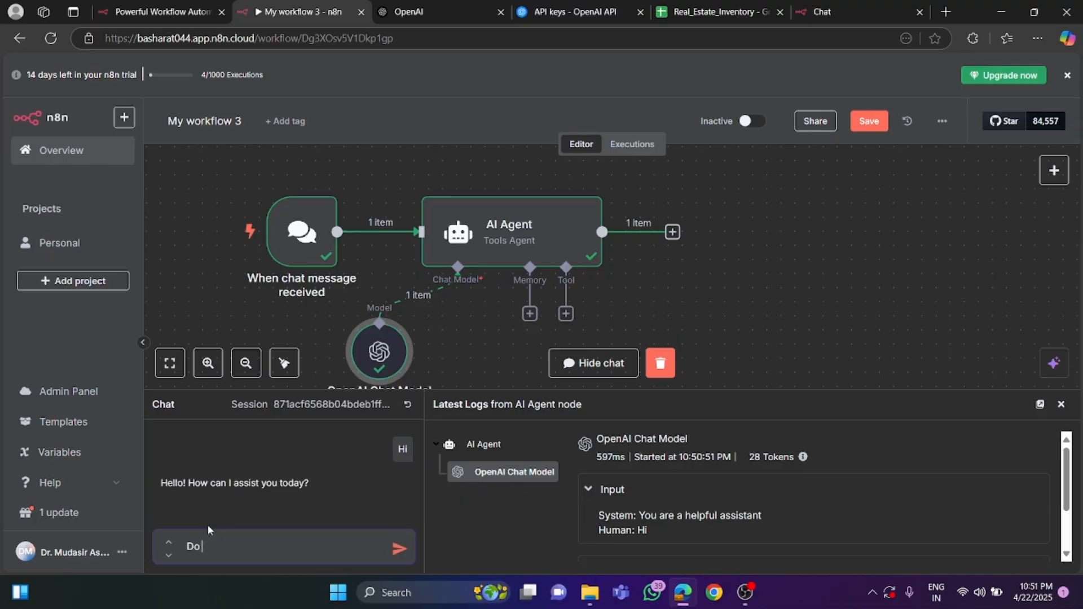
{"action": "type", "text": "you know a"}
{"action": "key", "text": "BackSpace"}
{"action": "type", "text": "The greeat wall of "}
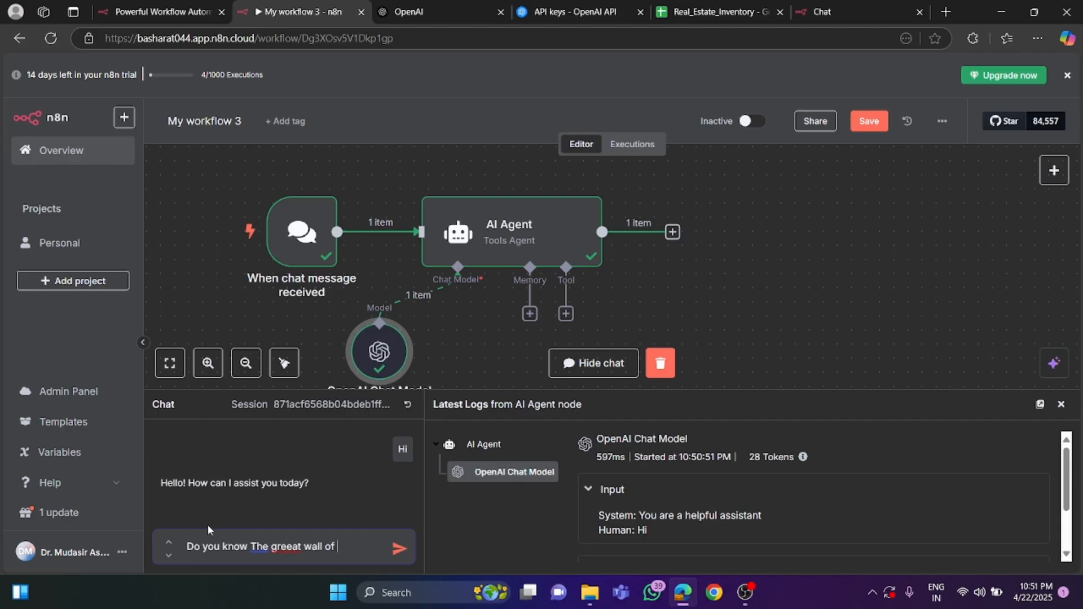
{"action": "type", "text": "China/"}
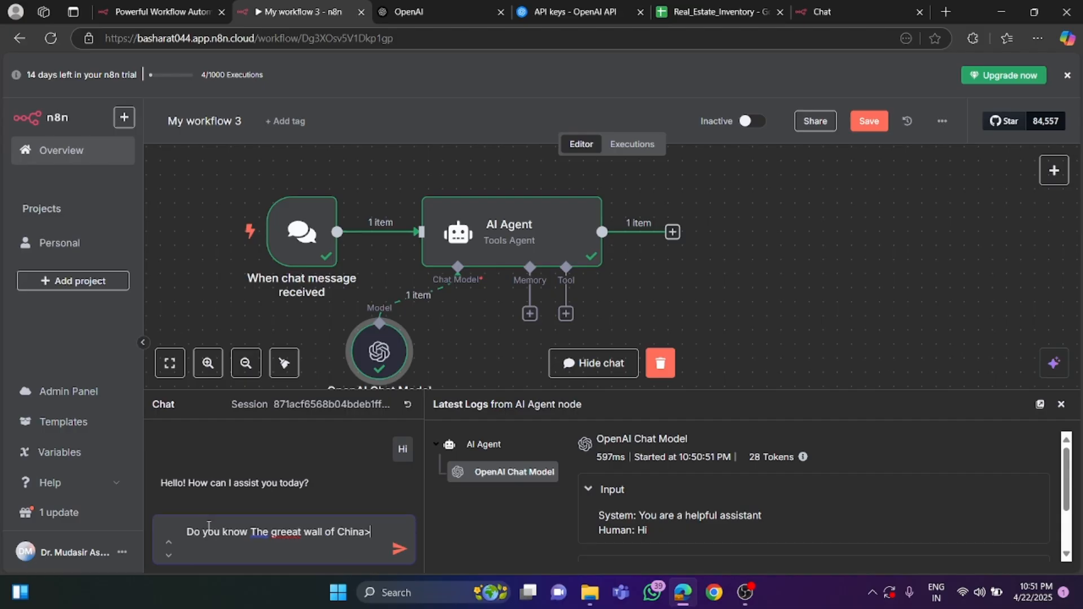
{"action": "key", "text": "BackSpace"}
{"action": "type", "text": "?"}
{"action": "right_click", "coordinate": [292, 536]}
{"action": "left_click", "coordinate": [310, 351]}
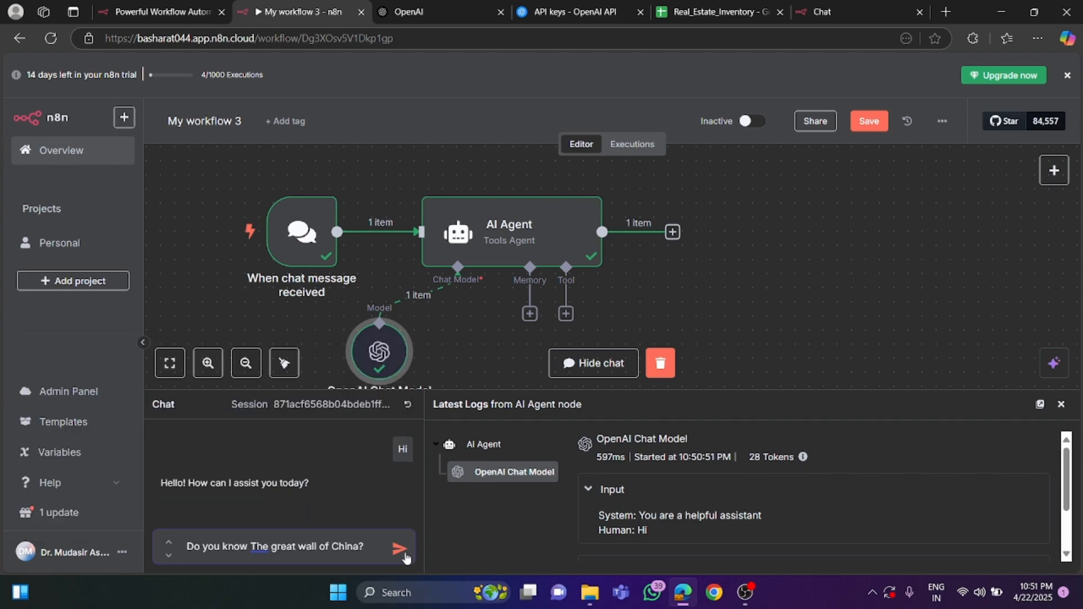
{"action": "left_click", "coordinate": [400, 550]}
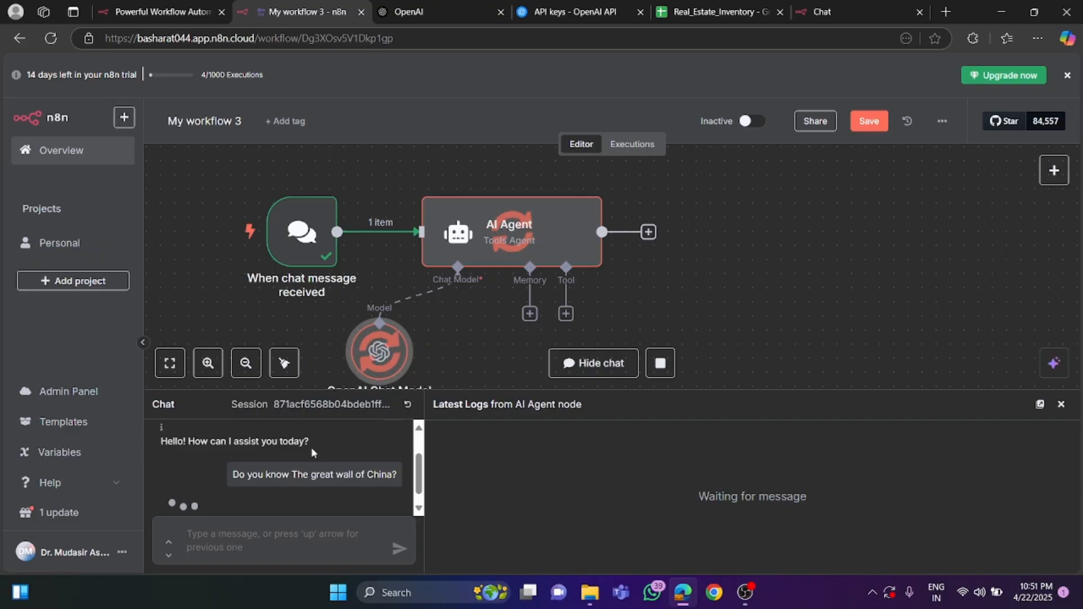
{"action": "scroll", "coordinate": [292, 468], "scroll_direction": "up", "scroll_amount": 3}
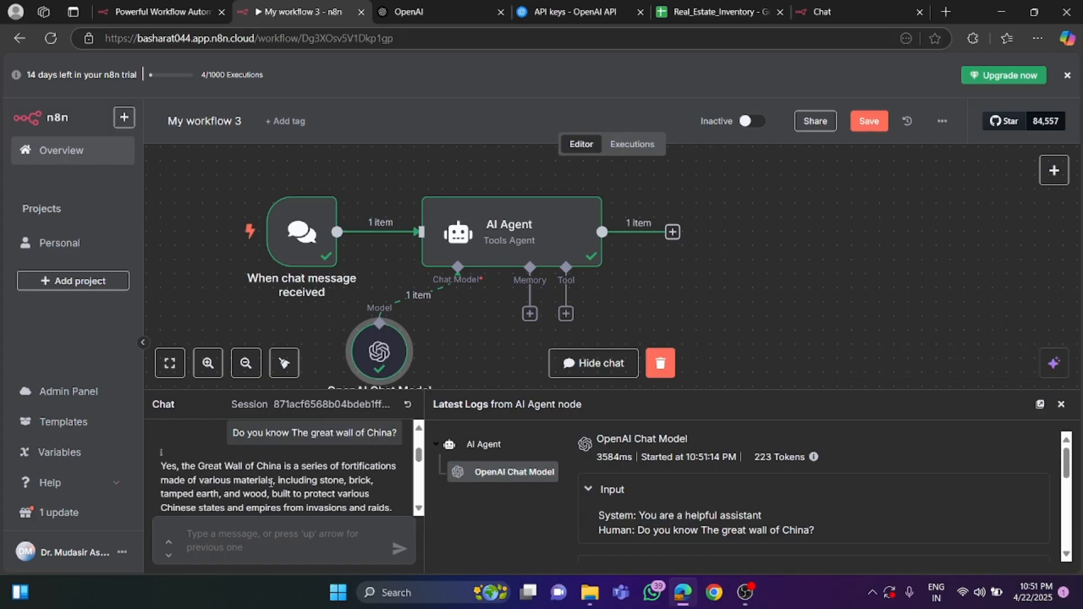
{"action": "scroll", "coordinate": [310, 471], "scroll_direction": "down", "scroll_amount": 10}
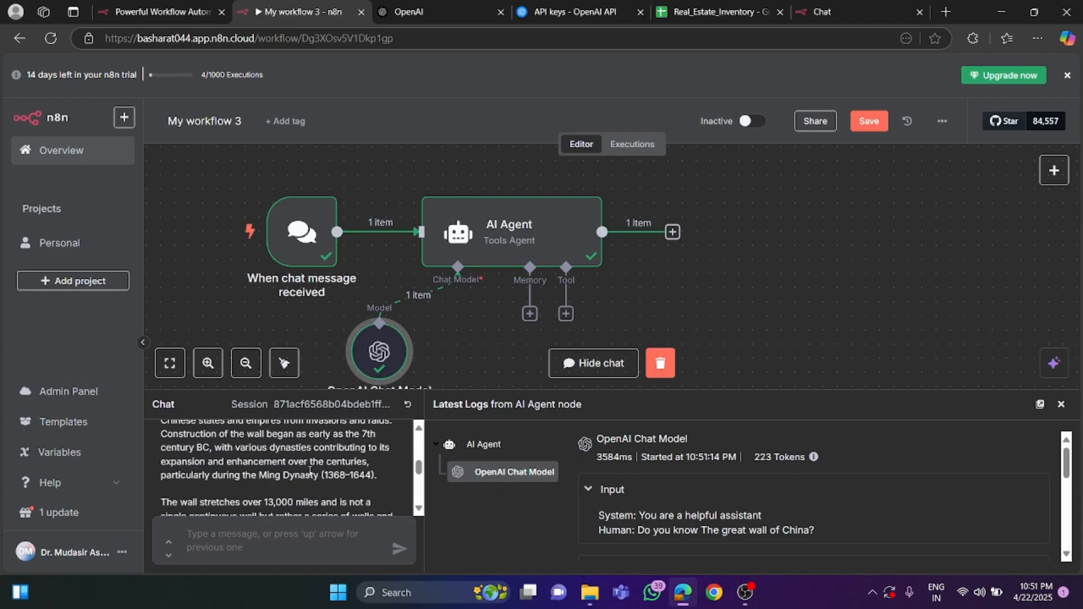
{"action": "scroll", "coordinate": [307, 468], "scroll_direction": "up", "scroll_amount": 5}
{"action": "scroll", "coordinate": [307, 468], "scroll_direction": "up", "scroll_amount": 10}
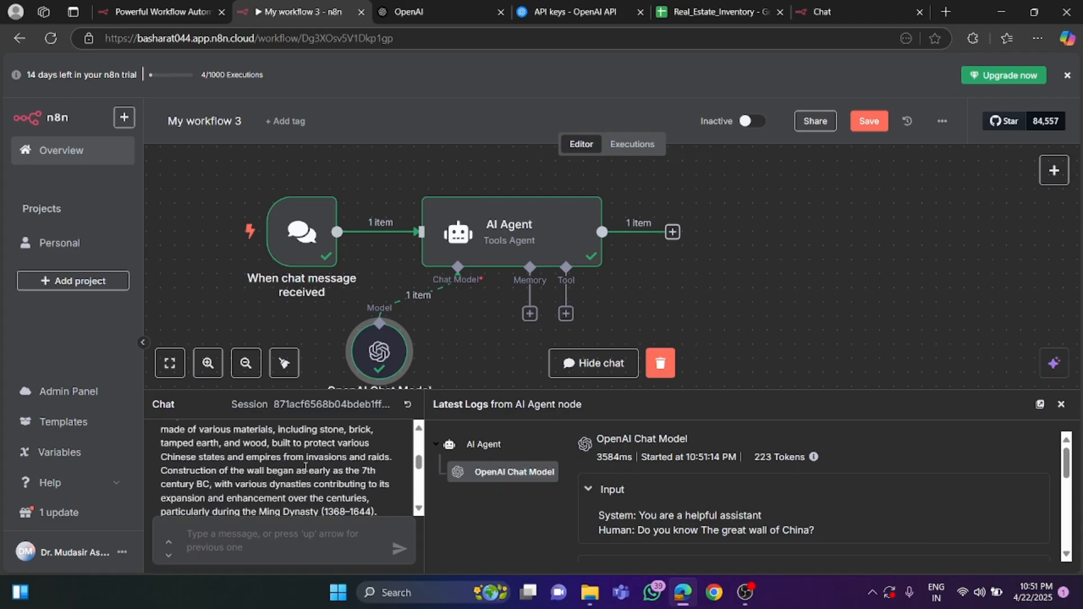
{"action": "scroll", "coordinate": [237, 496], "scroll_direction": "down", "scroll_amount": 15}
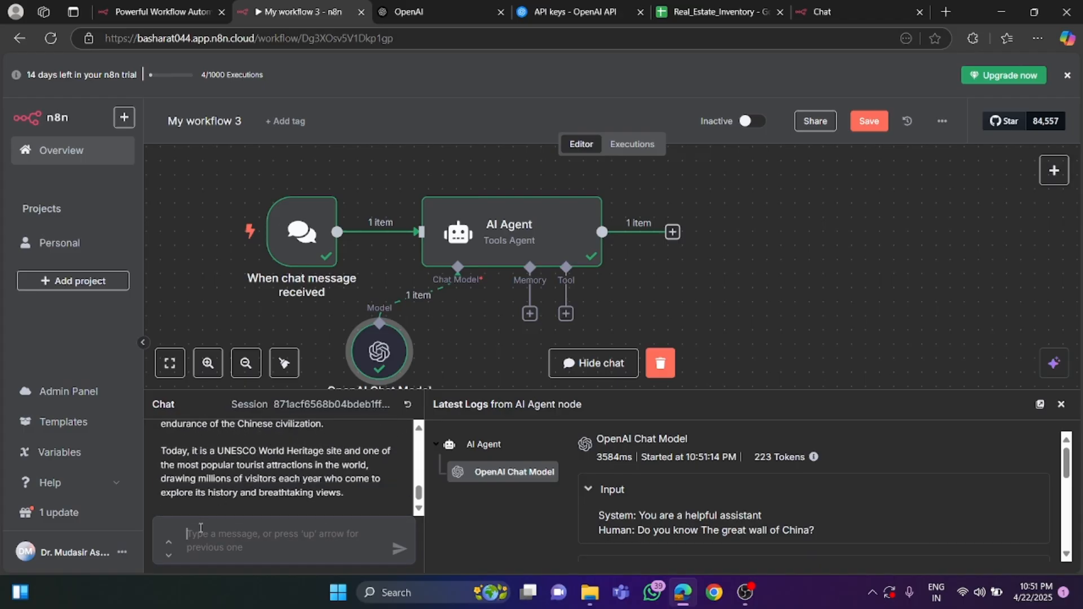
- Test whether the agent remembers context by asking "what is the length of this wall?", and close the chat
{"action": "type", "text": "what"}
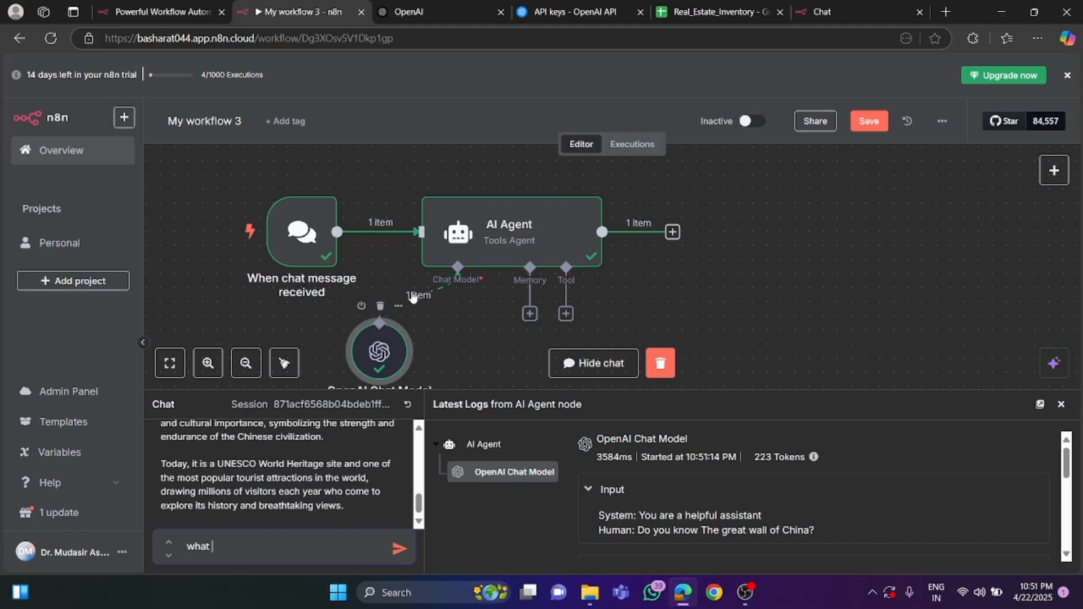
{"action": "scroll", "coordinate": [418, 299], "scroll_direction": "down", "scroll_amount": 1}
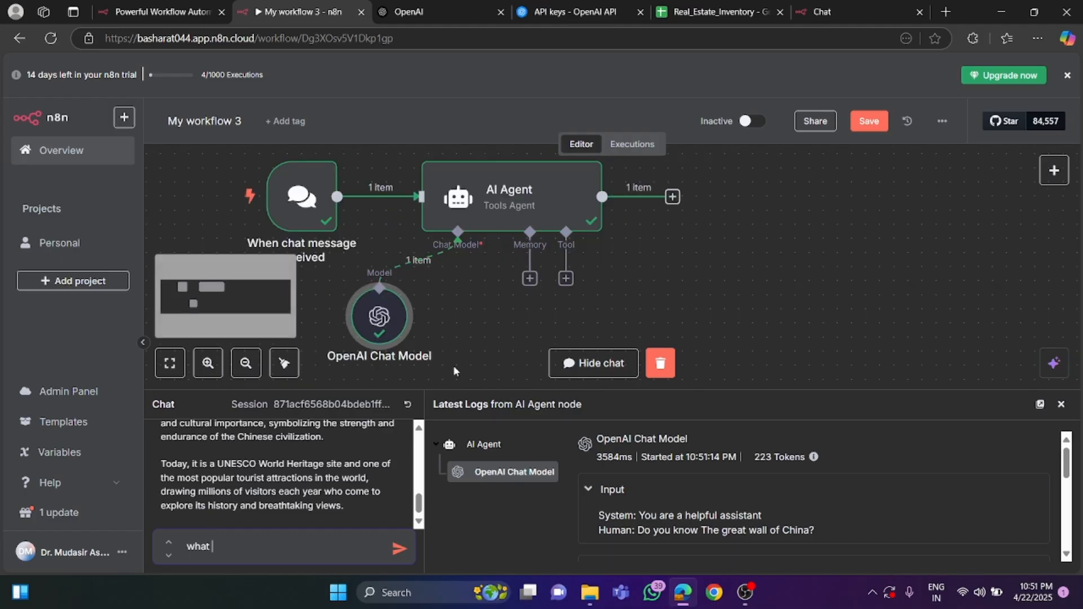
{"action": "type", "text": "the length"}
{"action": "type", "text": " of"}
{"action": "key", "text": "BackSpace"}
{"action": "type", "text": "of this wall"}
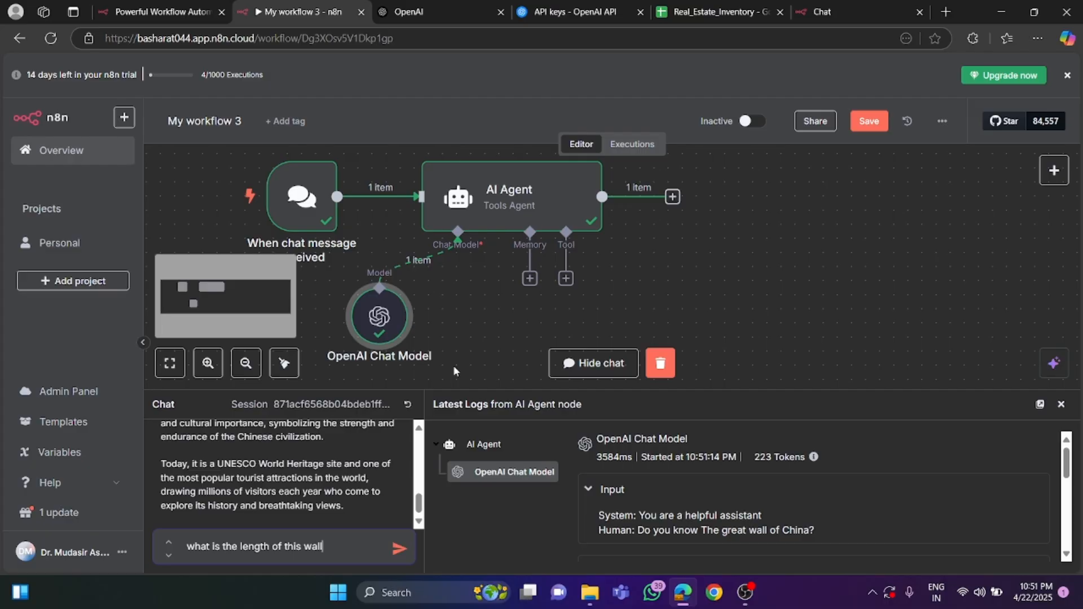
{"action": "type", "text": "?"}
{"action": "key", "text": "Return"}
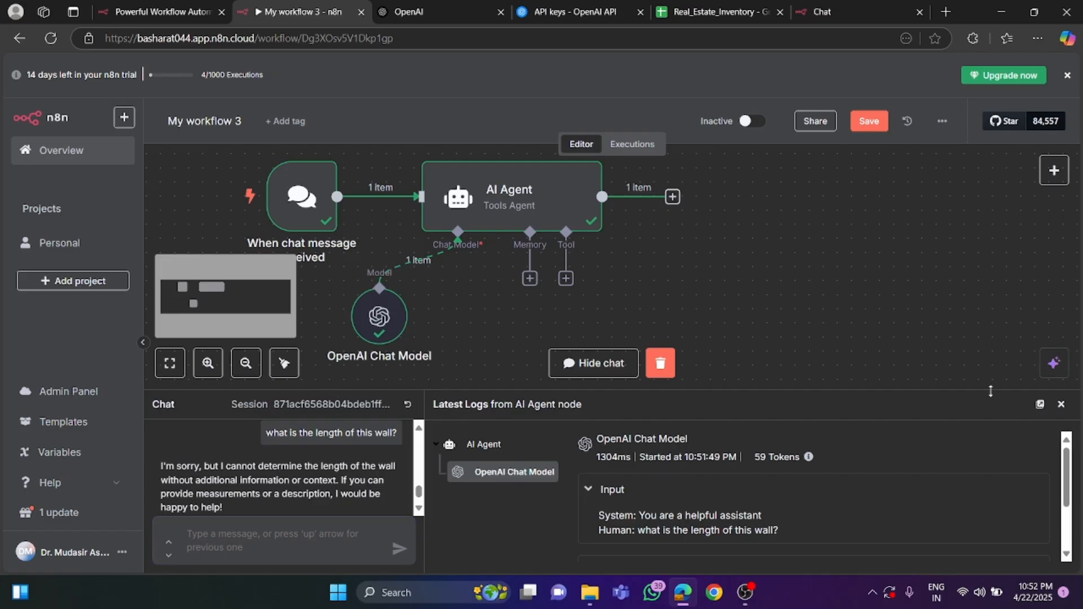
{"action": "left_click", "coordinate": [1061, 404]}
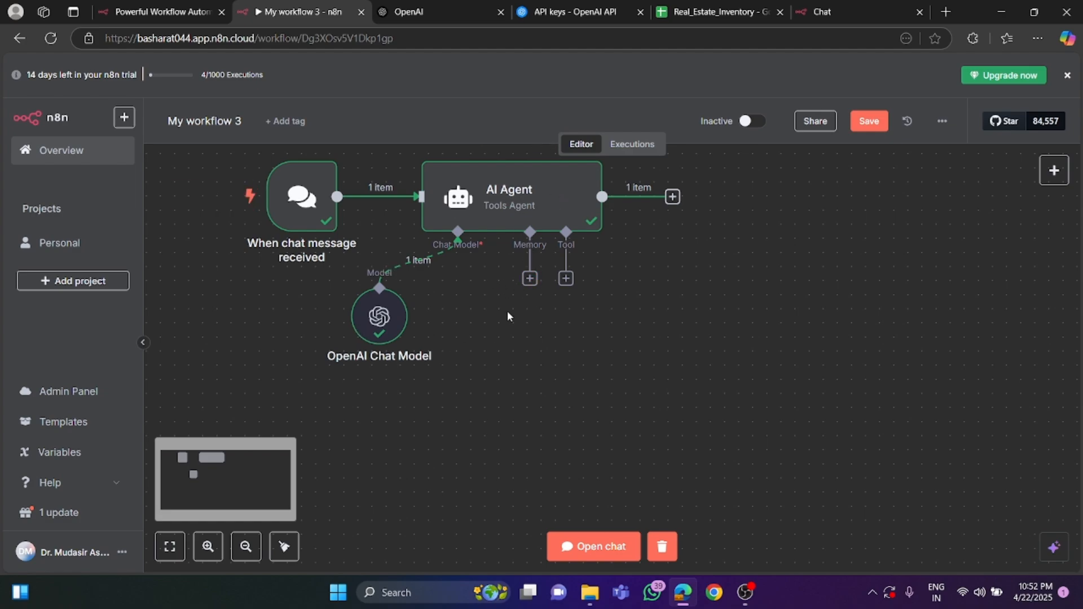
- Attach a Simple Memory node with a context window length of 5 to the AI Agent and reopen the test chat
{"action": "left_click", "coordinate": [530, 279]}
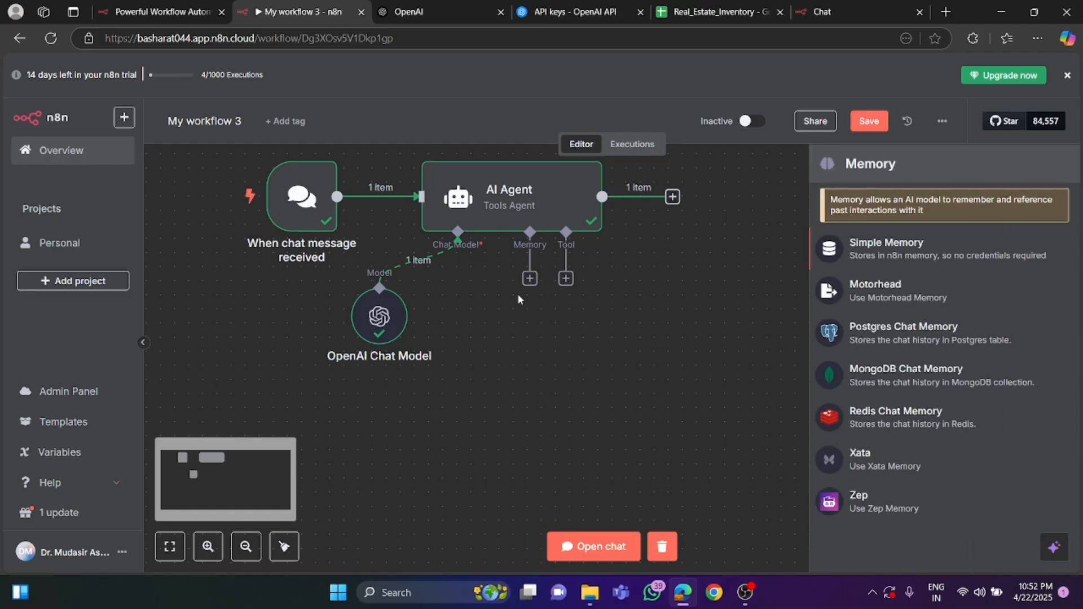
{"action": "left_click", "coordinate": [873, 252]}
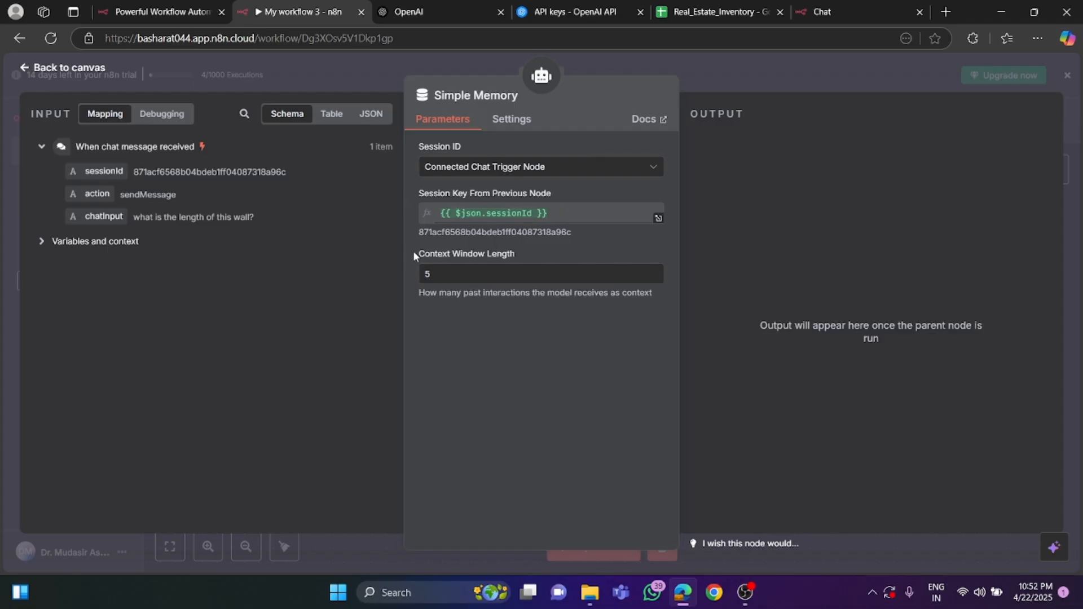
{"action": "left_click_drag", "start_coordinate": [413, 252], "coordinate": [468, 253]}
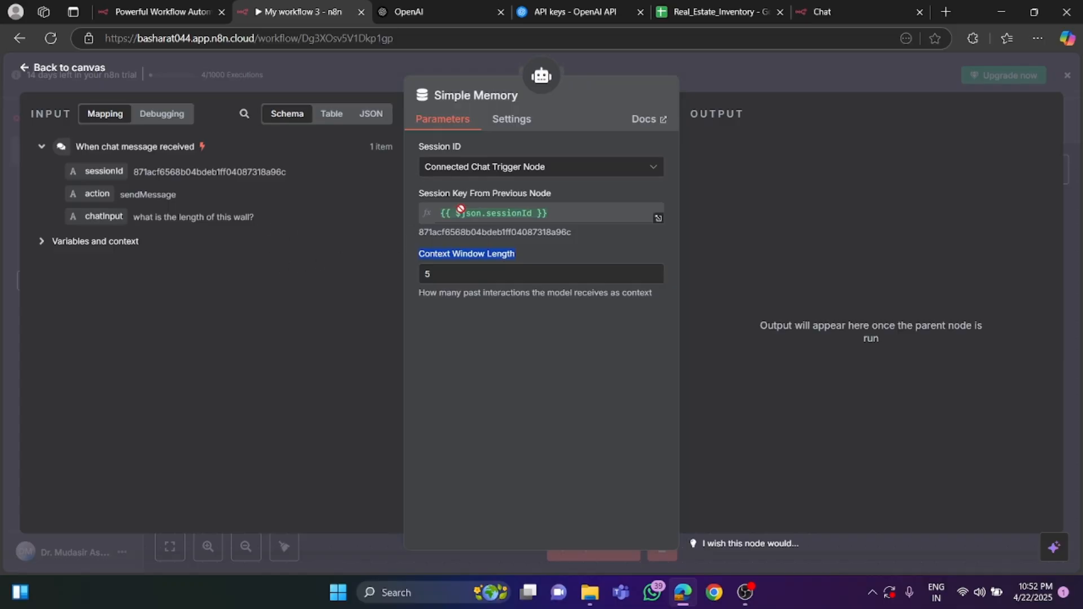
{"action": "left_click", "coordinate": [458, 273]}
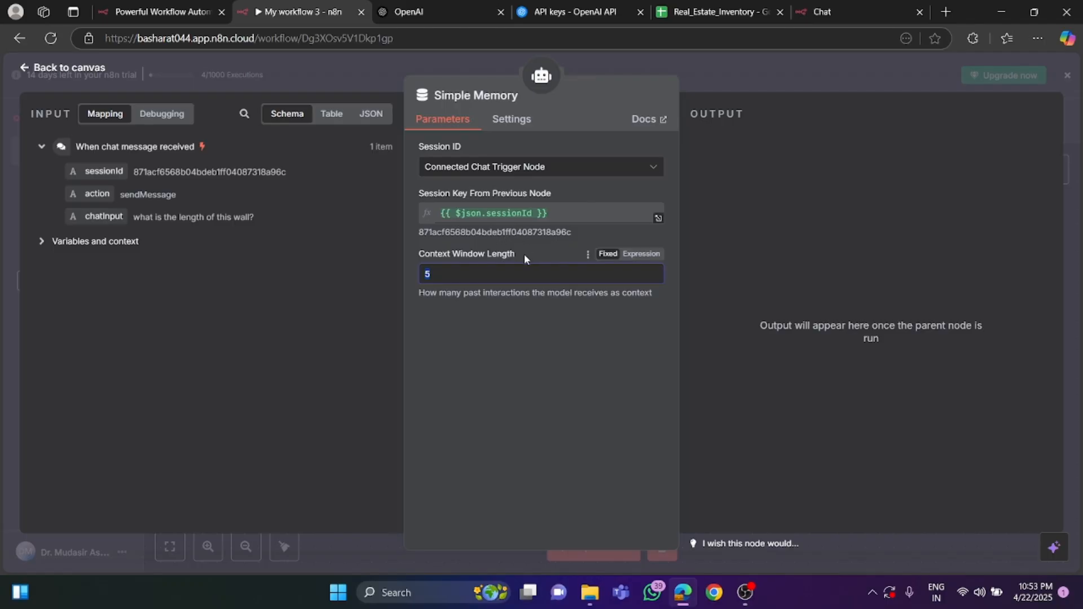
{"action": "left_click", "coordinate": [79, 68]}
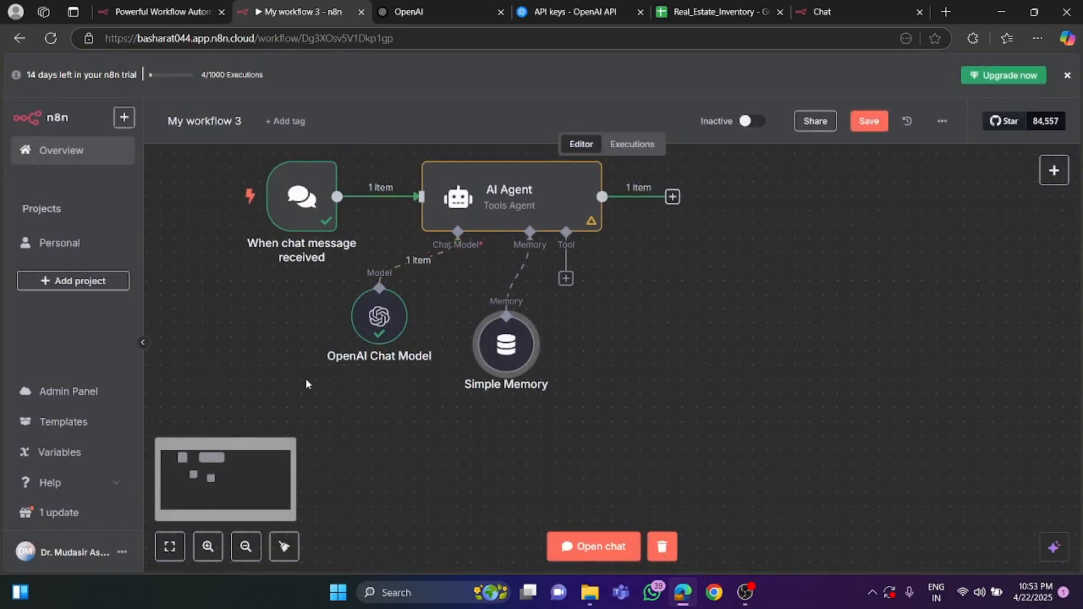
{"action": "left_click", "coordinate": [592, 546]}
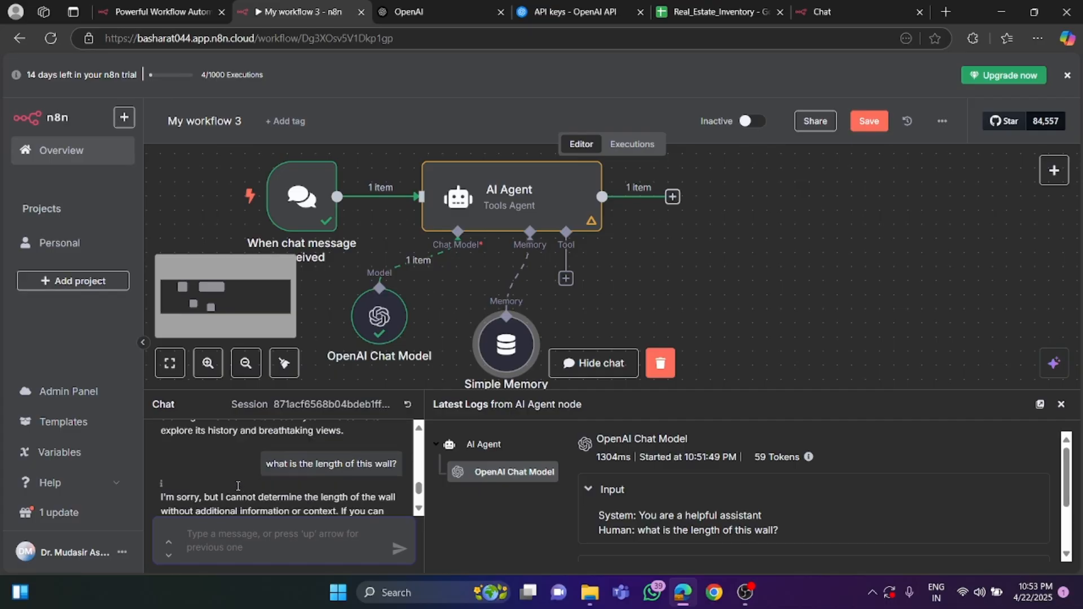
- Copy the earlier question "Do you know The great wall of China?" from the chat history and send it again
{"action": "scroll", "coordinate": [225, 497], "scroll_direction": "up", "scroll_amount": 5}
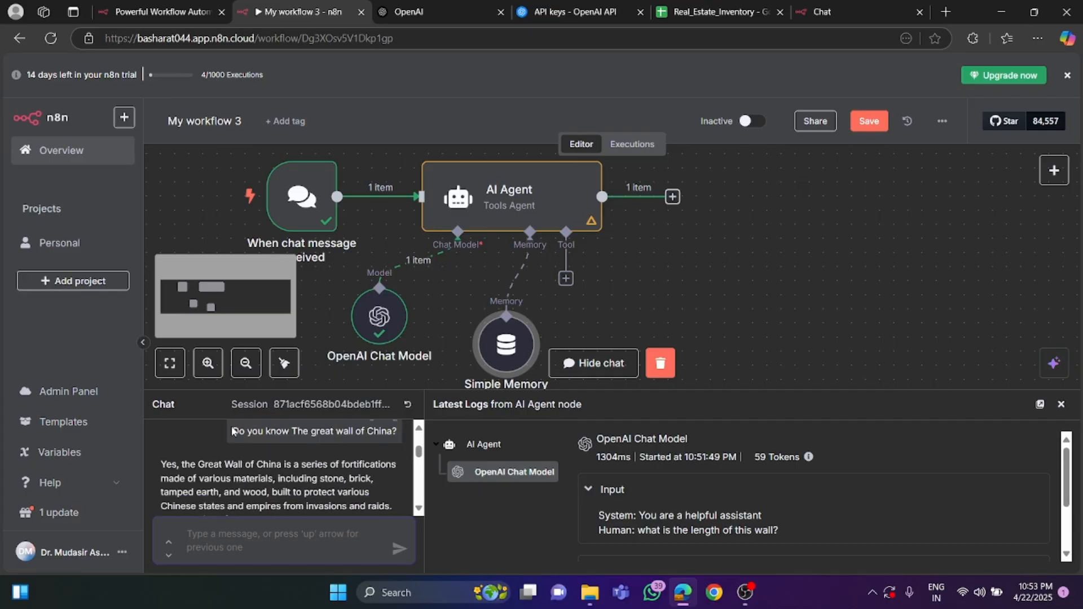
{"action": "left_click_drag", "start_coordinate": [231, 431], "coordinate": [365, 436]}
{"action": "right_click", "coordinate": [398, 445]}
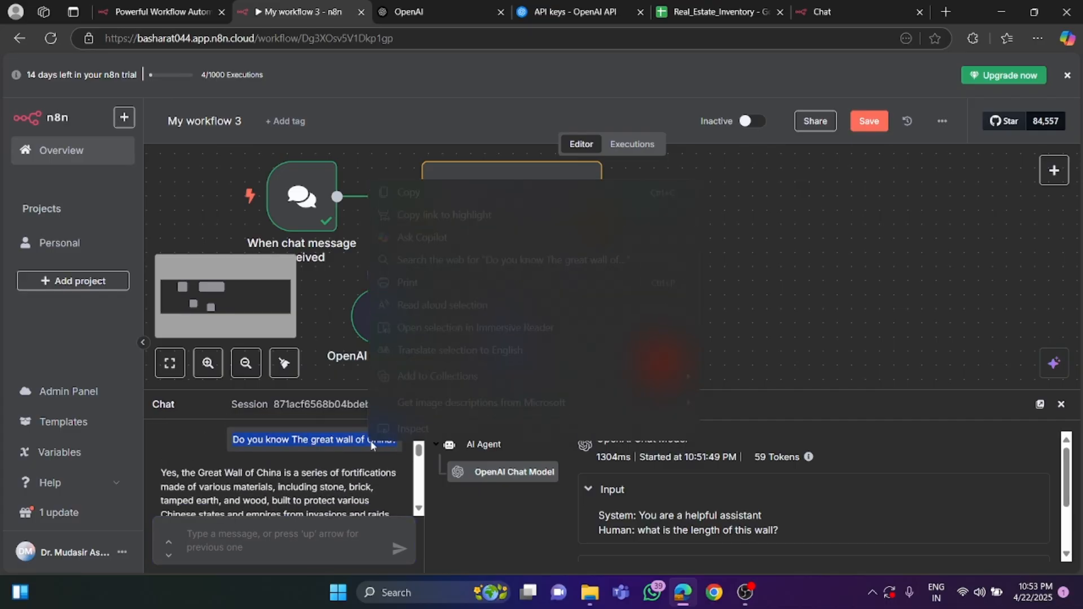
{"action": "left_click", "coordinate": [404, 190]}
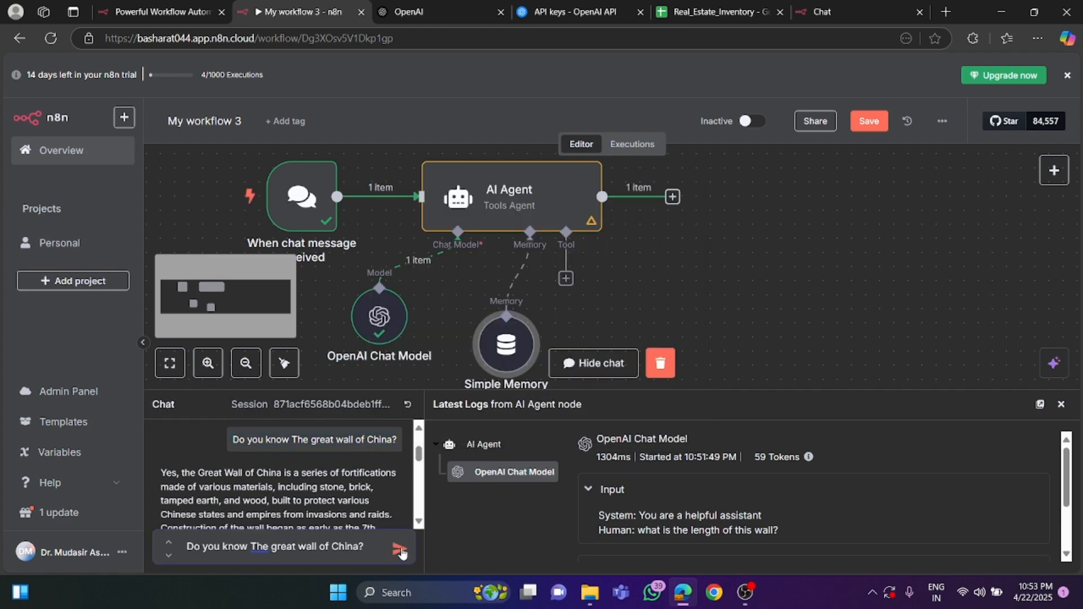
{"action": "key", "text": "Return"}
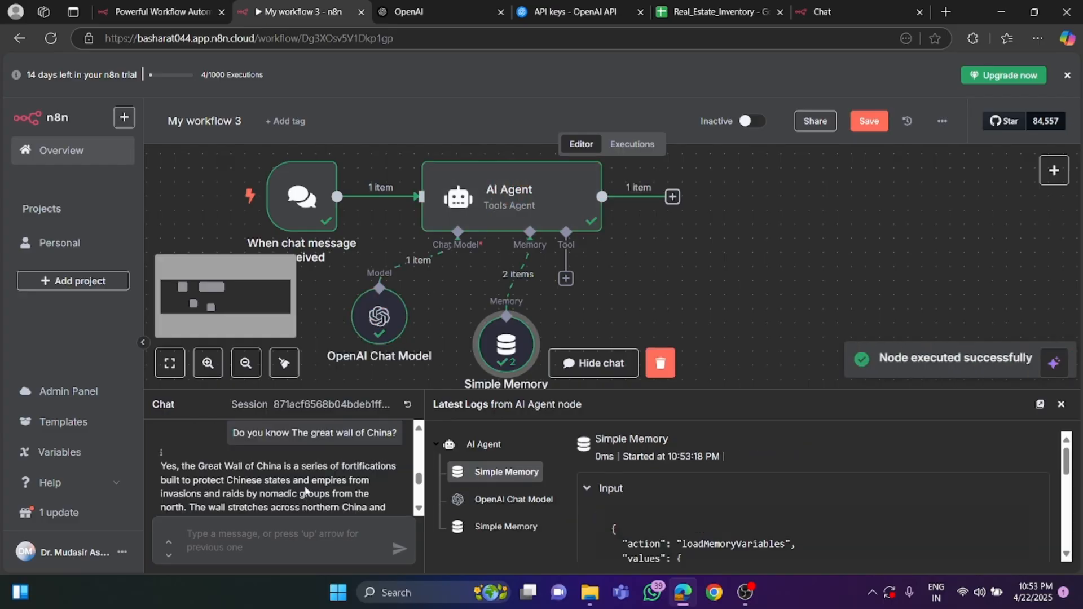
- Test the agent's memory by asking "what is the length of this wall?", and highlight the length in miles in the reply
{"action": "type", "text": "w"}
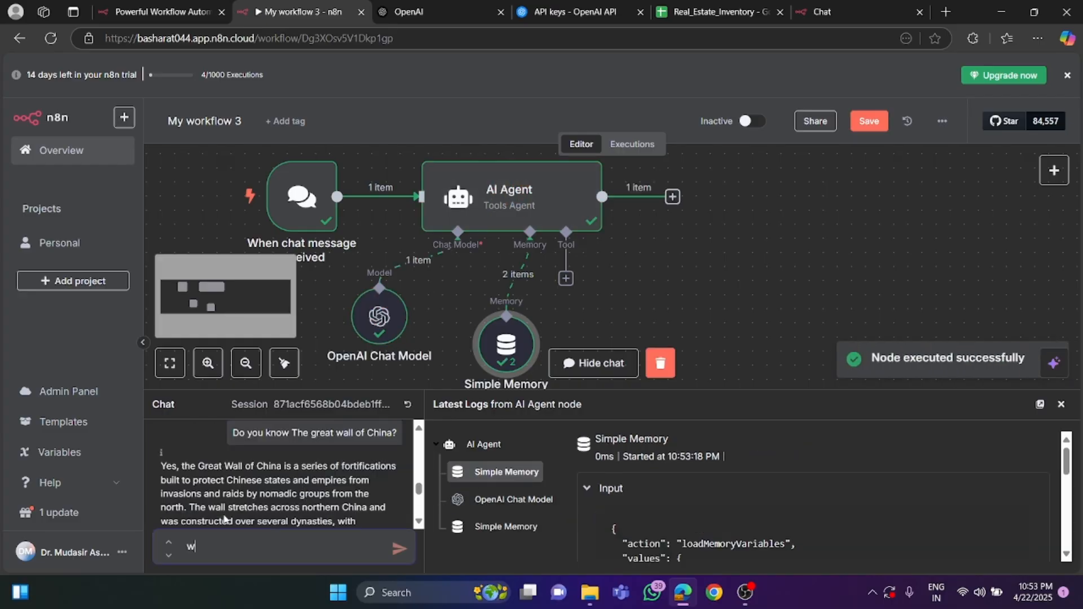
{"action": "type", "text": "hat is the length of this wall?"}
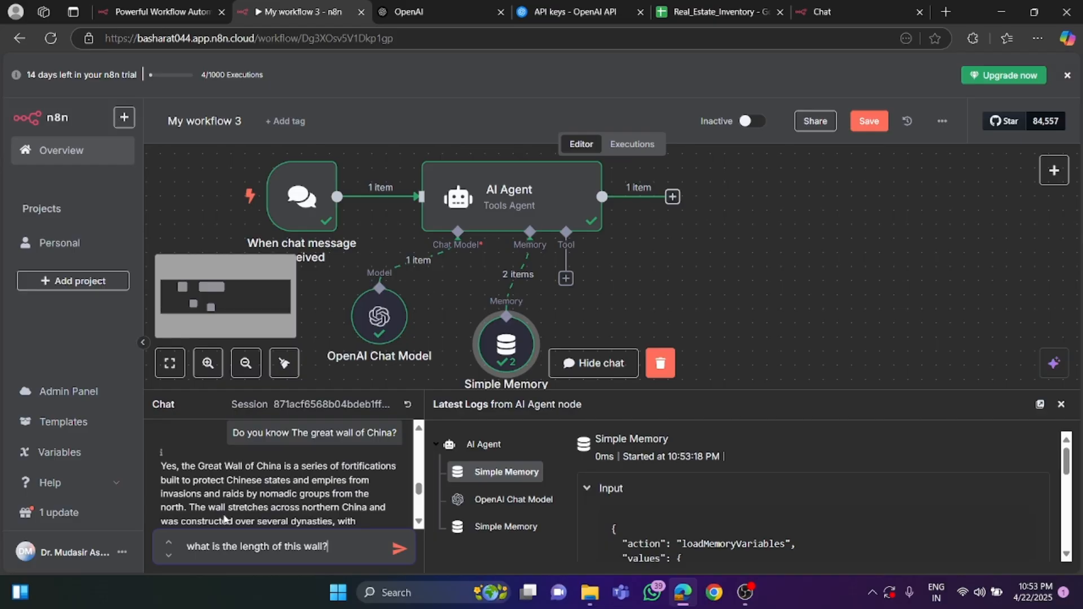
{"action": "key", "text": "Return"}
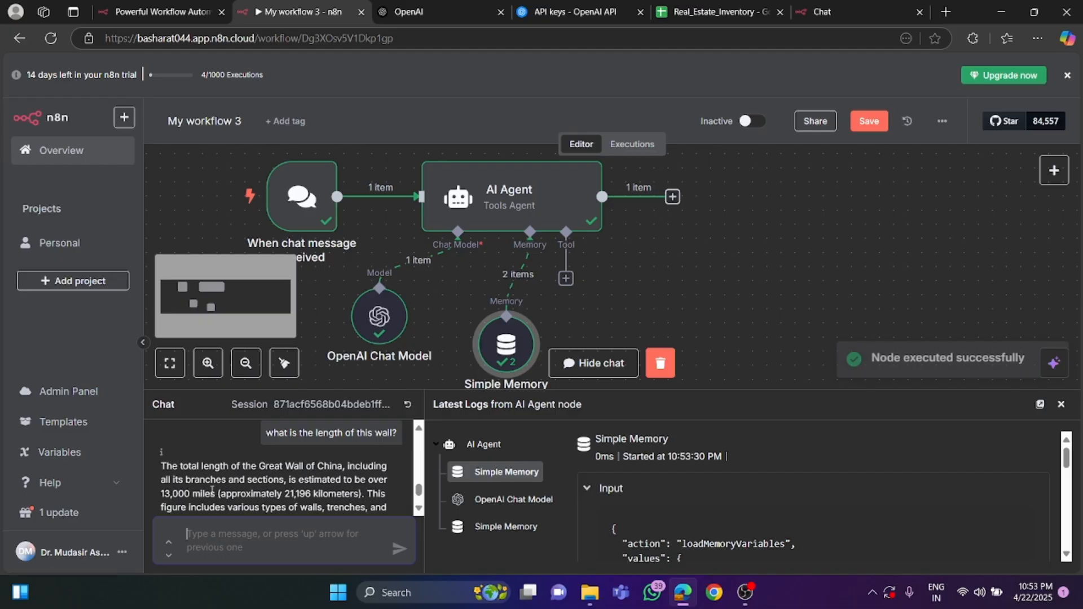
{"action": "left_click_drag", "start_coordinate": [161, 495], "coordinate": [212, 496]}
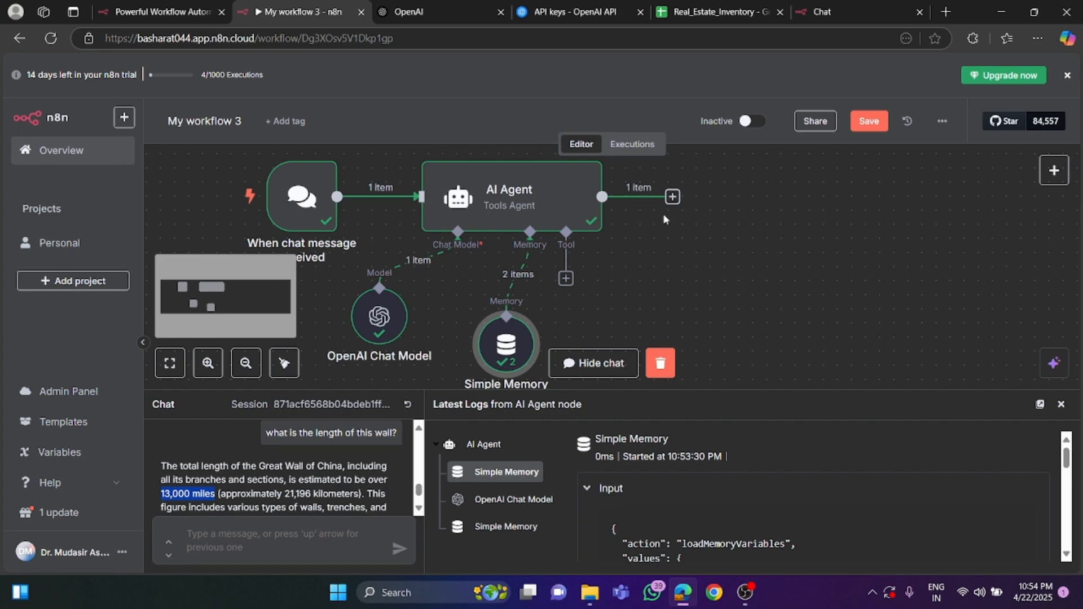
- Glance at the Real_Estate_Inventory spreadsheet, and add a Google Sheets Tool to the AI Agent's tool connection
{"action": "left_click", "coordinate": [692, 13]}
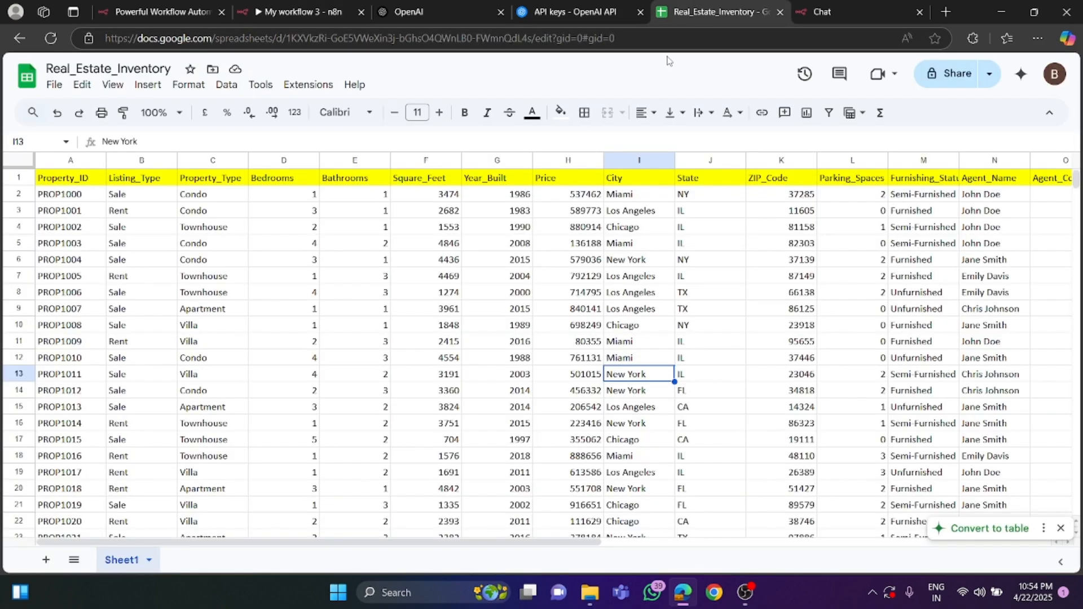
{"action": "left_click", "coordinate": [319, 11]}
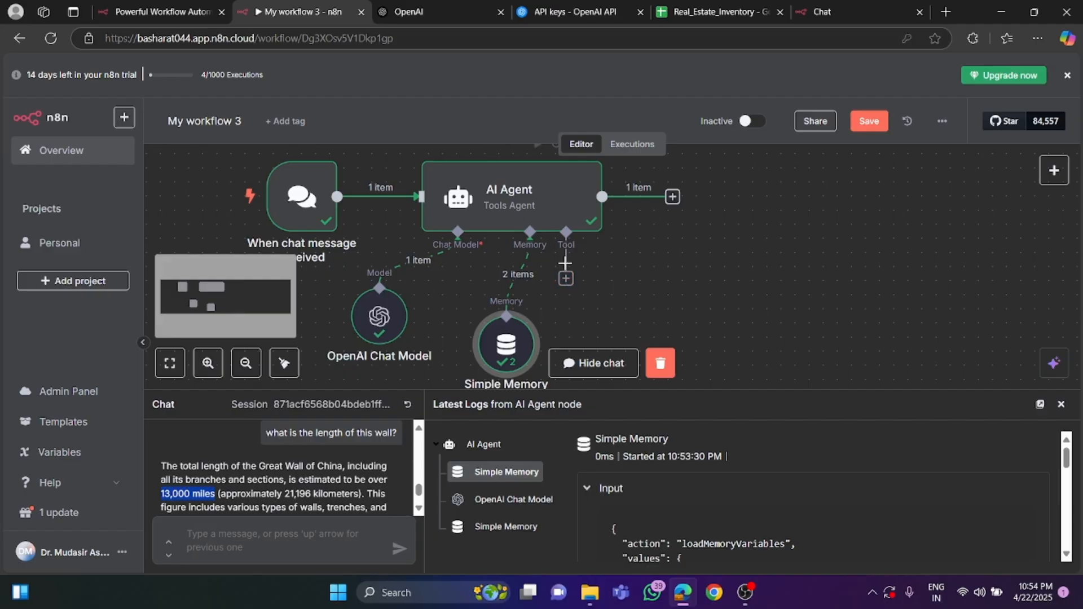
{"action": "left_click", "coordinate": [575, 278]}
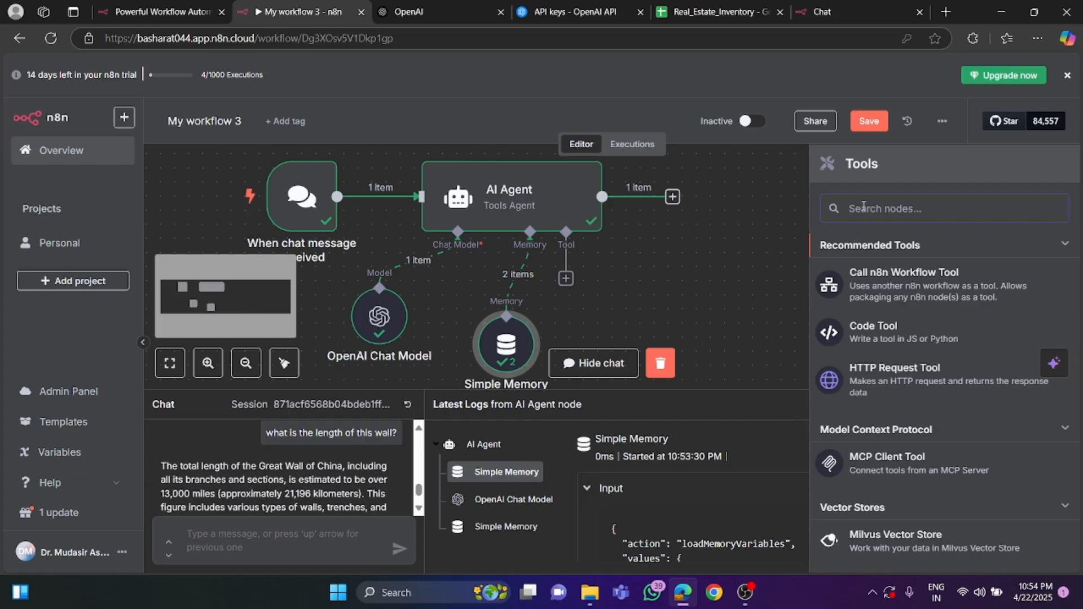
{"action": "type", "text": "Gogole"}
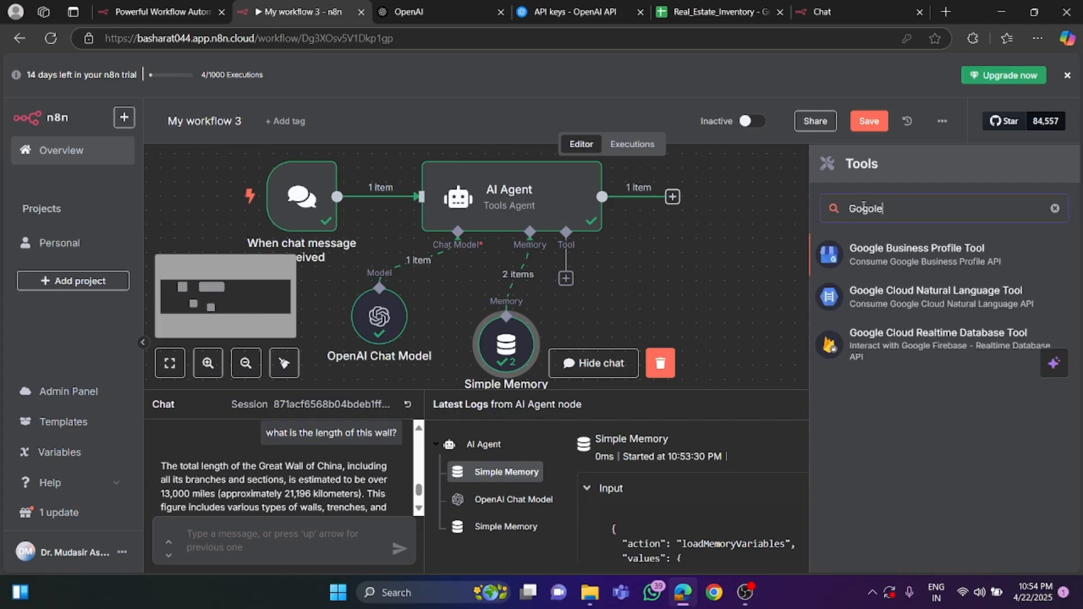
{"action": "type", "text": " sheets"}
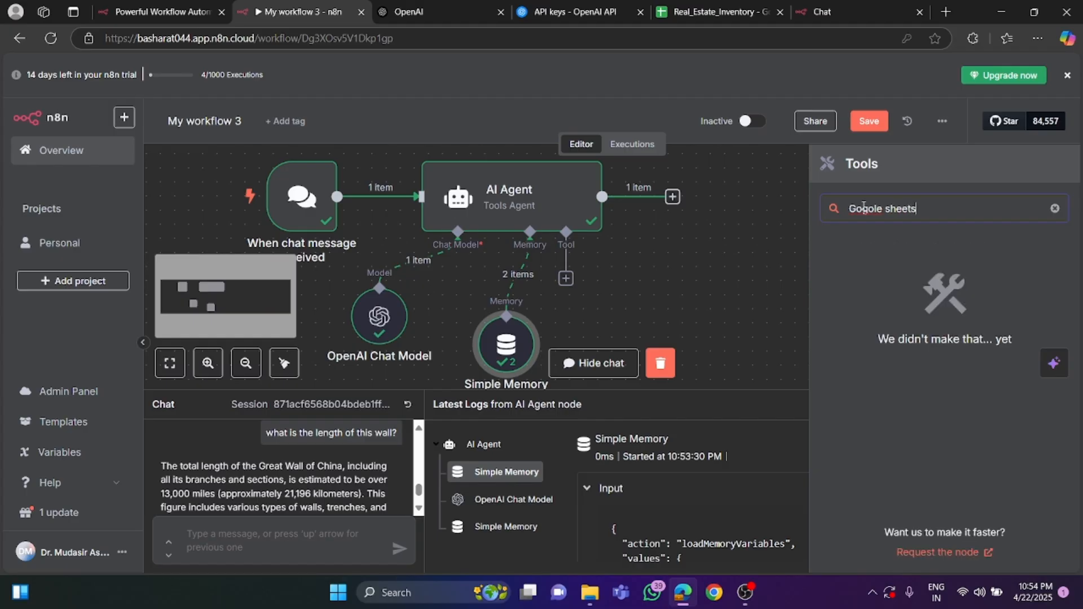
{"action": "key", "text": "BackSpace"}
{"action": "key", "text": "BackSpace"}
{"action": "key", "text": "BackSpace"}
{"action": "key", "text": "BackSpace"}
{"action": "key", "text": "BackSpace"}
{"action": "key", "text": "BackSpace"}
{"action": "key", "text": "BackSpace"}
{"action": "key", "text": "BackSpace"}
{"action": "key", "text": "BackSpace"}
{"action": "key", "text": "BackSpace"}
{"action": "key", "text": "BackSpace"}
{"action": "key", "text": "BackSpace"}
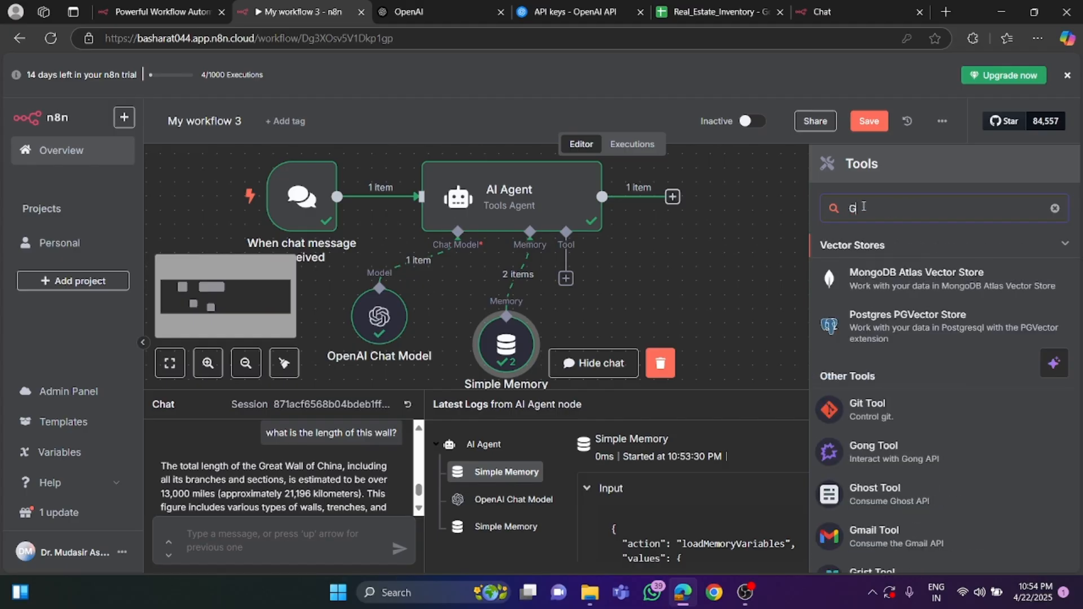
{"action": "type", "text": "oogle sh"}
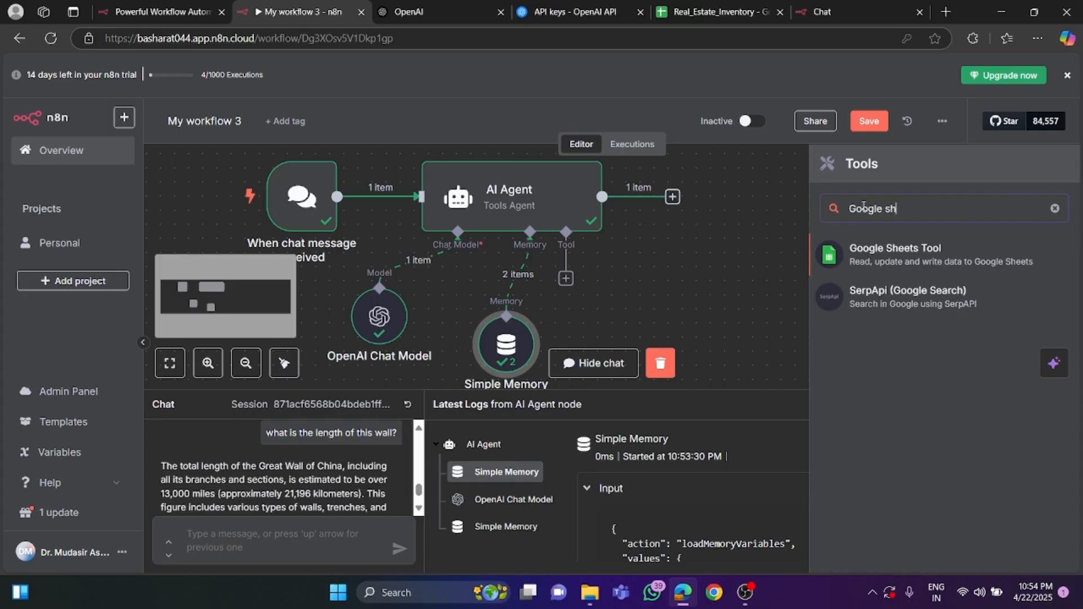
{"action": "type", "text": "ee"}
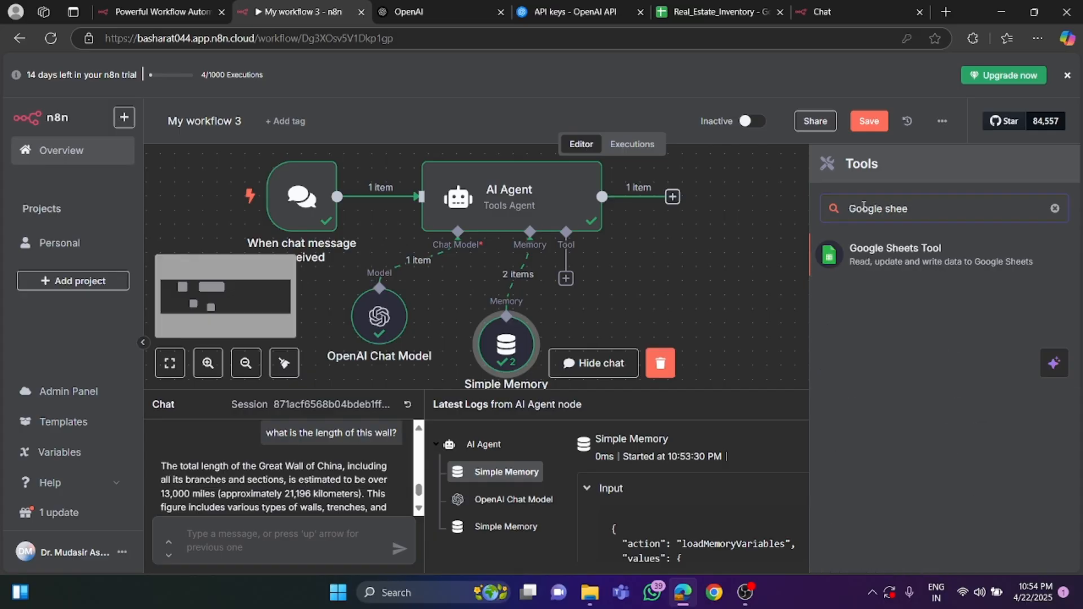
{"action": "left_click", "coordinate": [934, 255]}
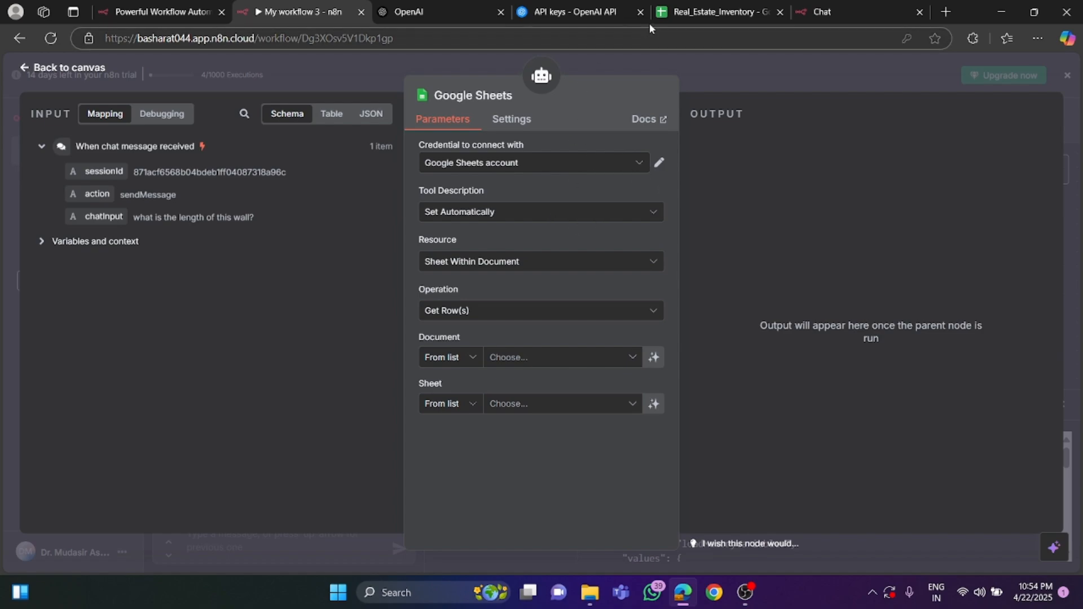
- Check the inventory spreadsheet's name, close the OpenAI and API keys pages, and return to the workflow's Google Sheets settings
{"action": "left_click", "coordinate": [703, 11]}
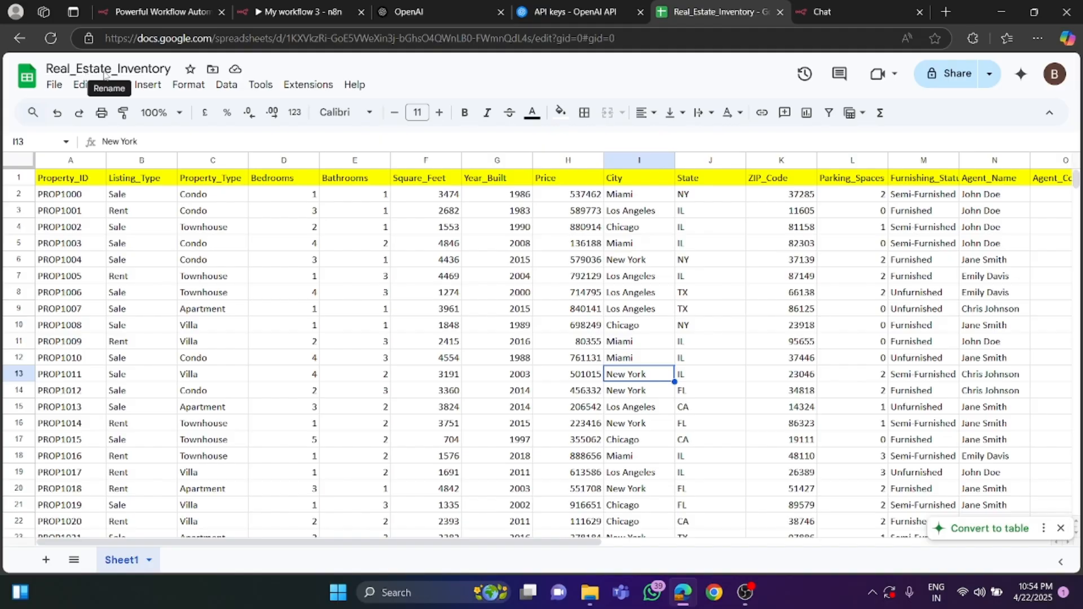
{"action": "left_click", "coordinate": [132, 68]}
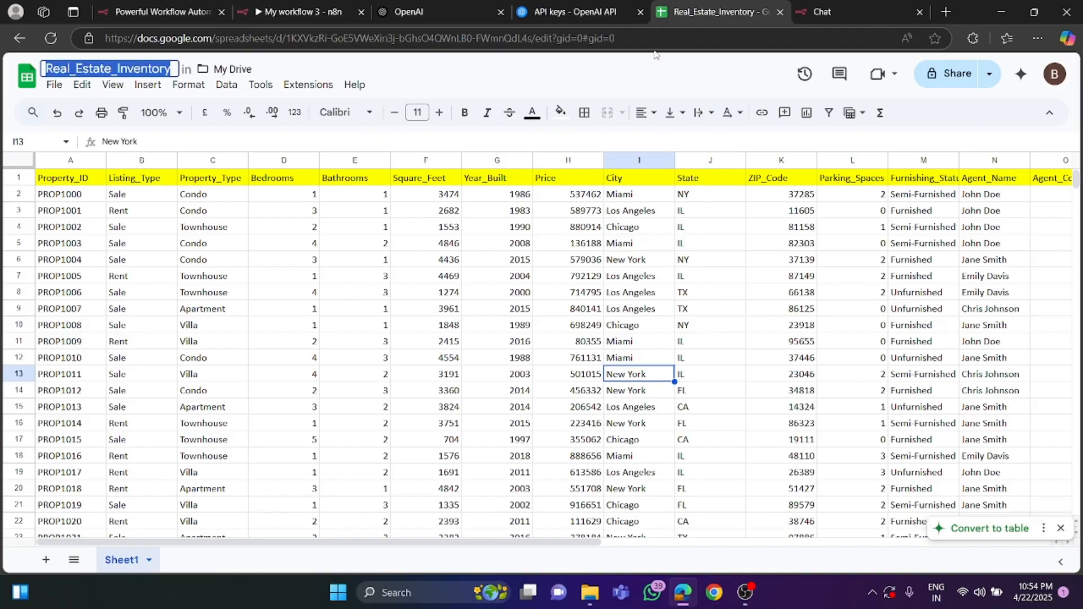
{"action": "left_click", "coordinate": [438, 6]}
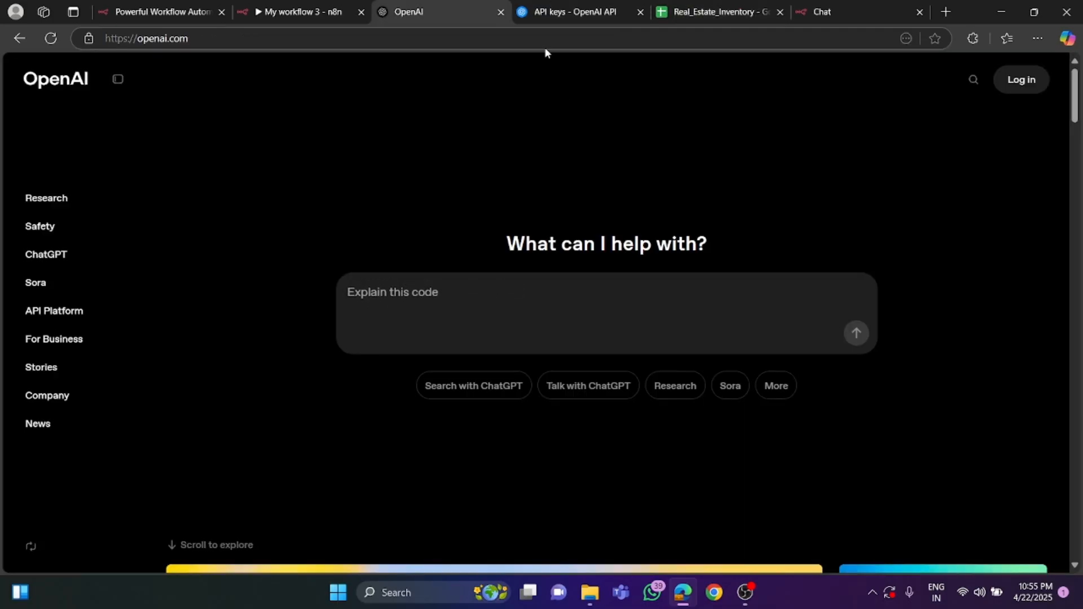
{"action": "left_click", "coordinate": [304, 8]}
{"action": "left_click", "coordinate": [429, 11]}
{"action": "left_click", "coordinate": [499, 12]}
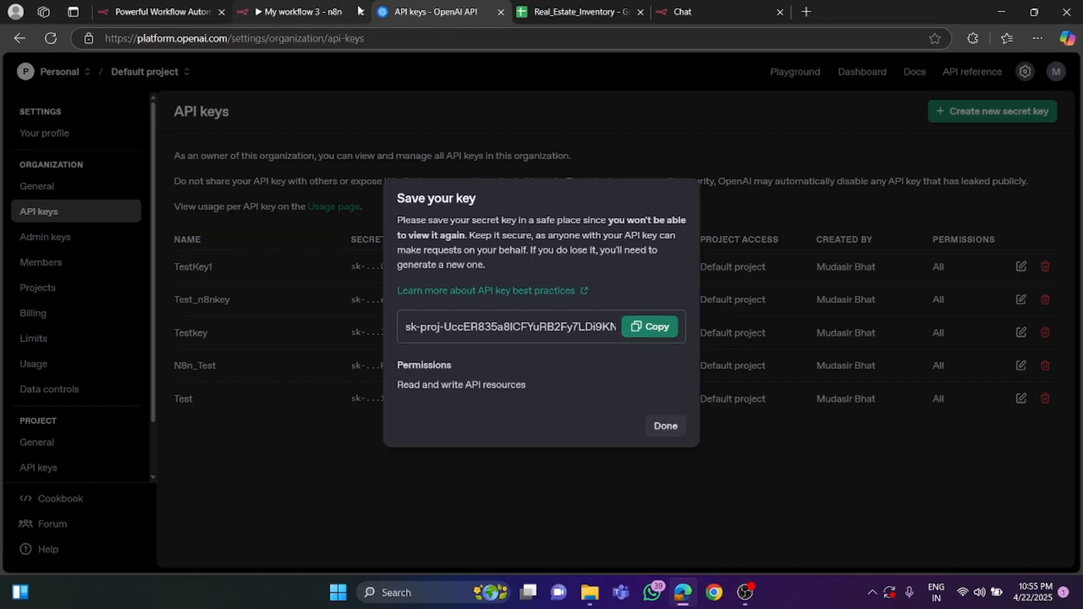
{"action": "left_click", "coordinate": [500, 13]}
{"action": "left_click", "coordinate": [316, 11]}
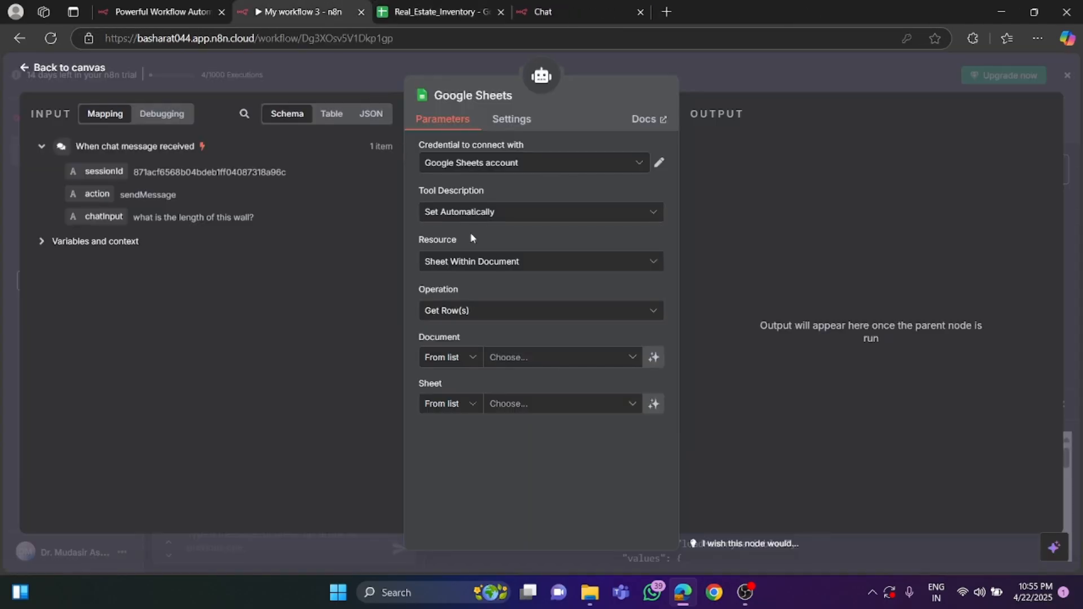
{"action": "left_click", "coordinate": [638, 164]}
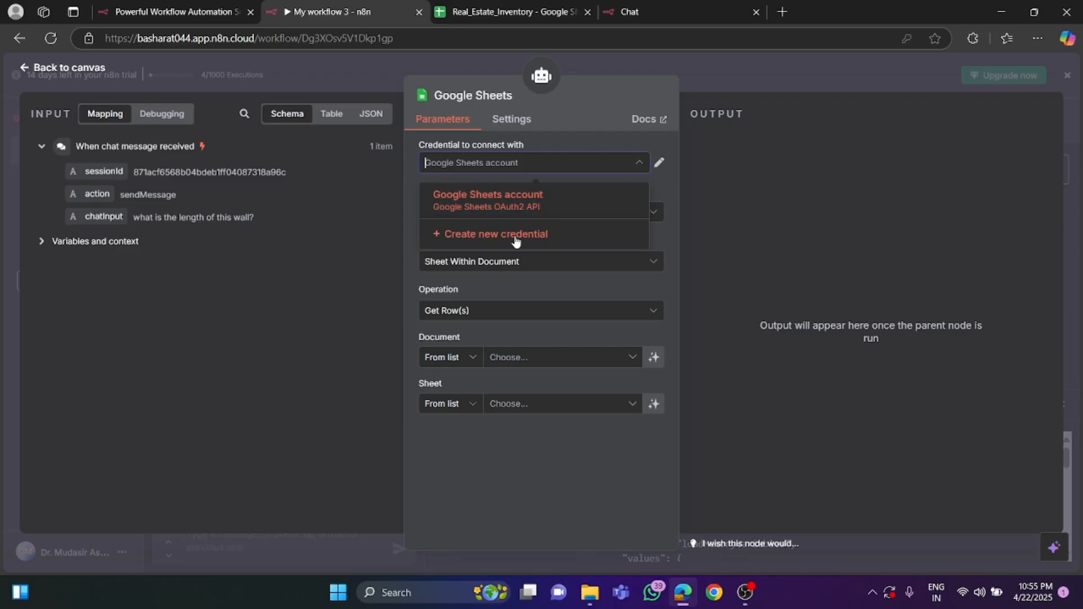
{"action": "left_click", "coordinate": [484, 242]}
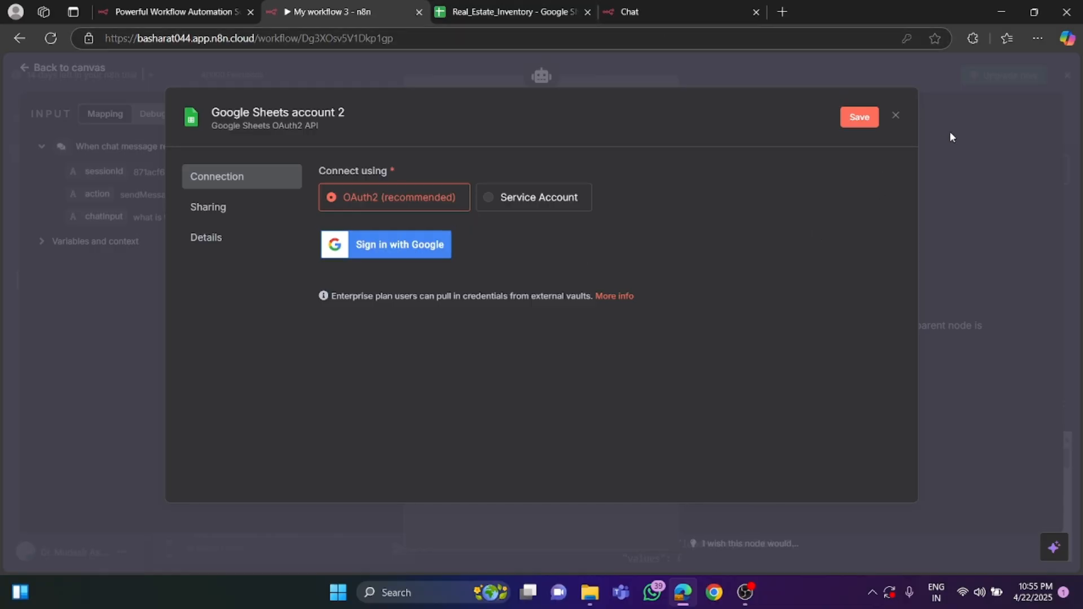
{"action": "left_click", "coordinate": [896, 116]}
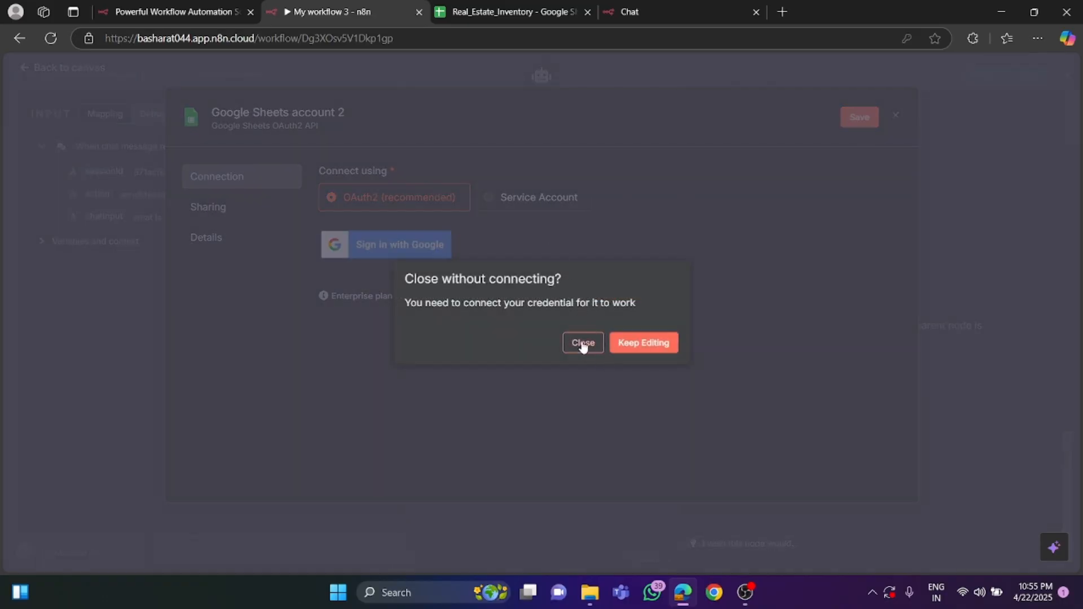
{"action": "left_click", "coordinate": [581, 342]}
- Use the existing Google Sheets account credential for the tool and set its operation to Get Row(s)
{"action": "left_click", "coordinate": [637, 168]}
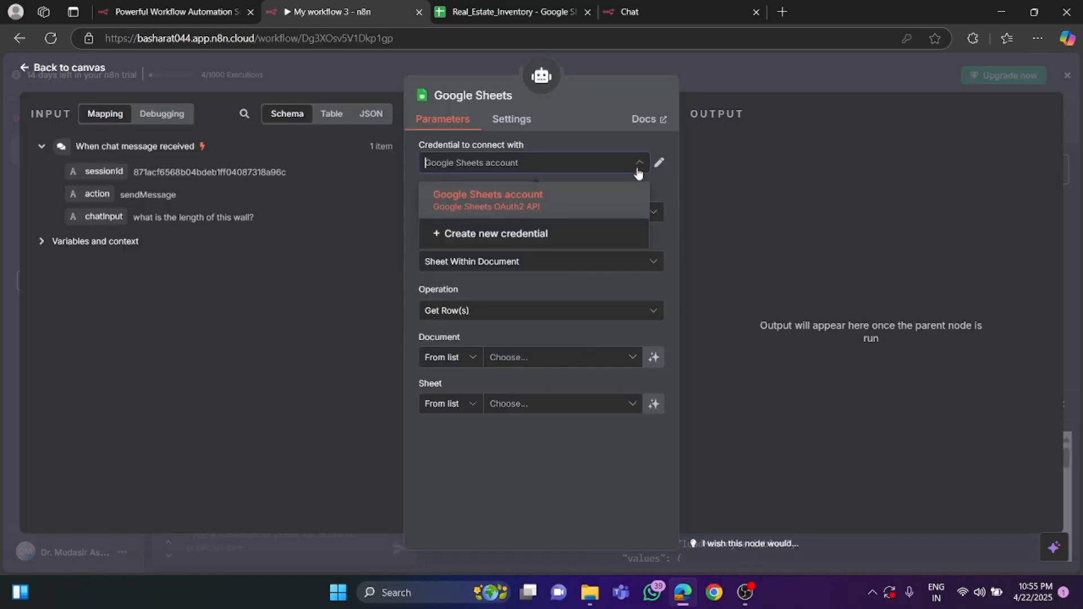
{"action": "left_click", "coordinate": [519, 194]}
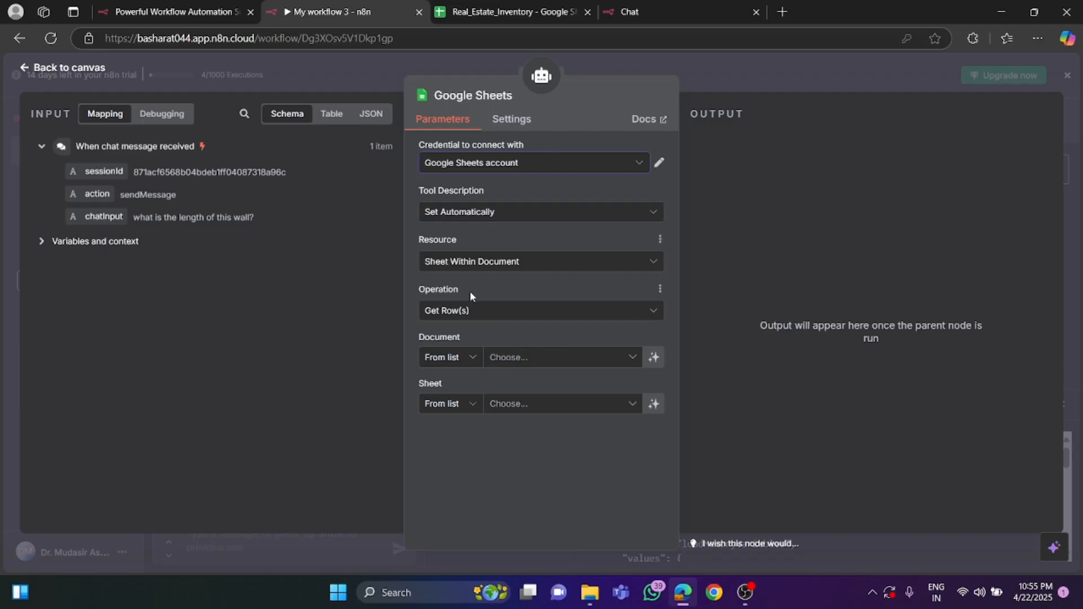
{"action": "left_click", "coordinate": [477, 310]}
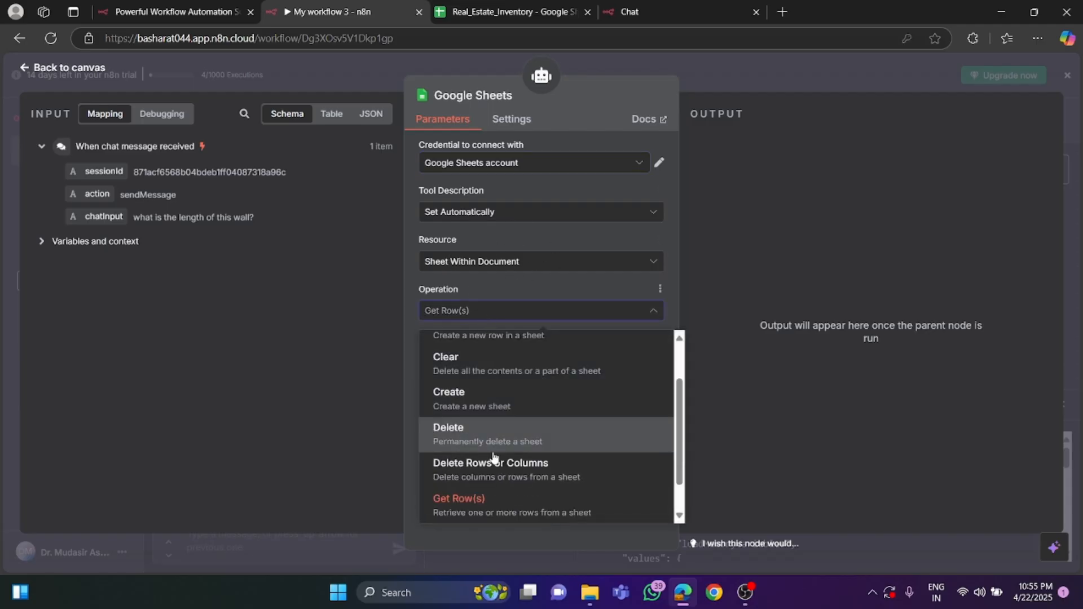
{"action": "scroll", "coordinate": [482, 498], "scroll_direction": "down", "scroll_amount": 1}
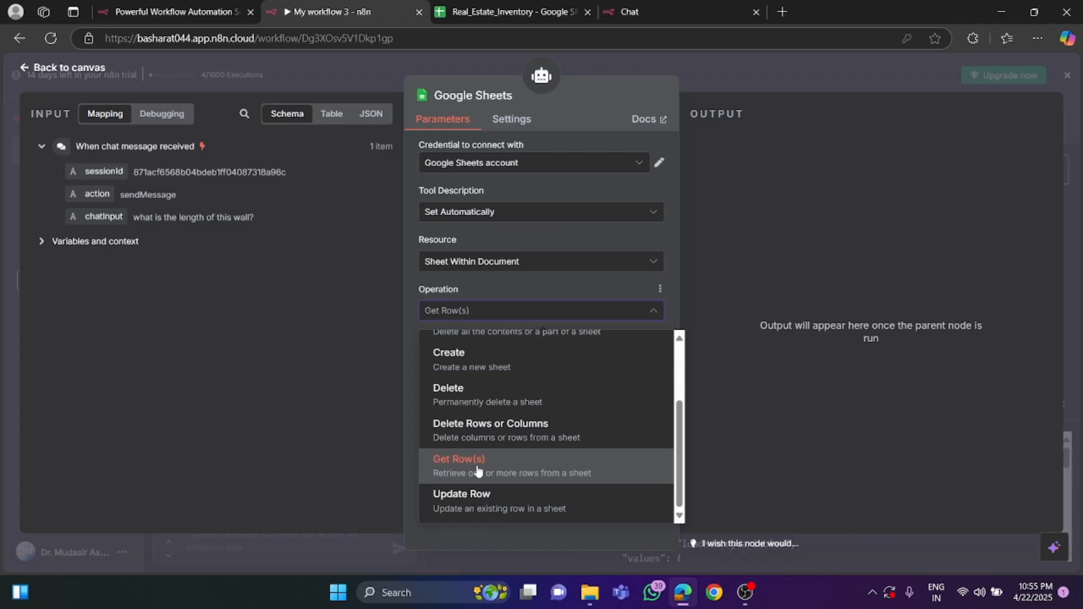
{"action": "left_click", "coordinate": [479, 470]}
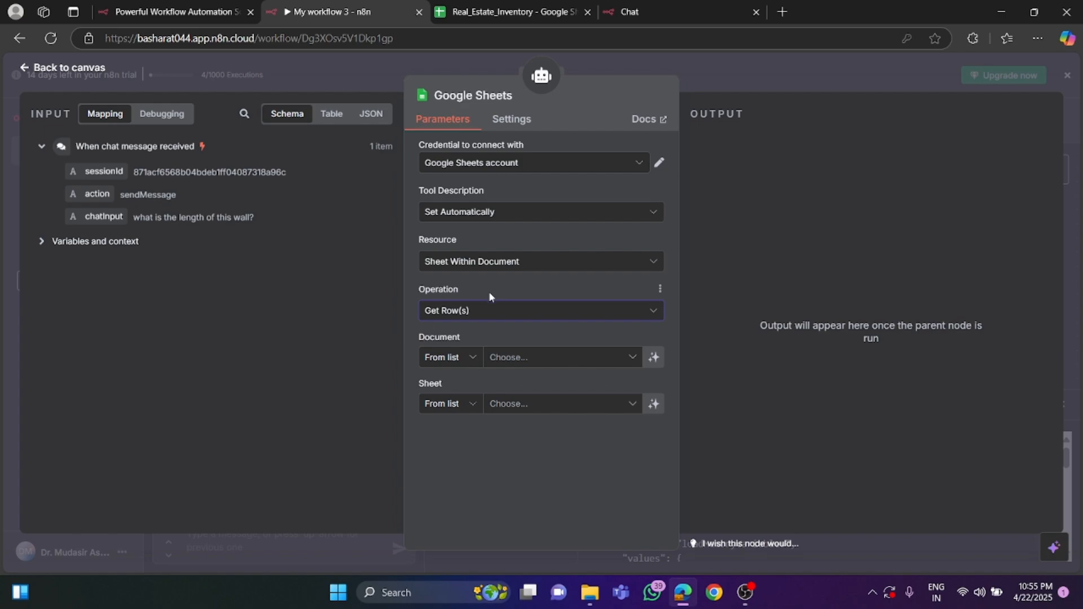
- Set the tool's document to Real_Estate_Inventory and its sheet to Sheet1, and return to the canvas
{"action": "left_click", "coordinate": [525, 362]}
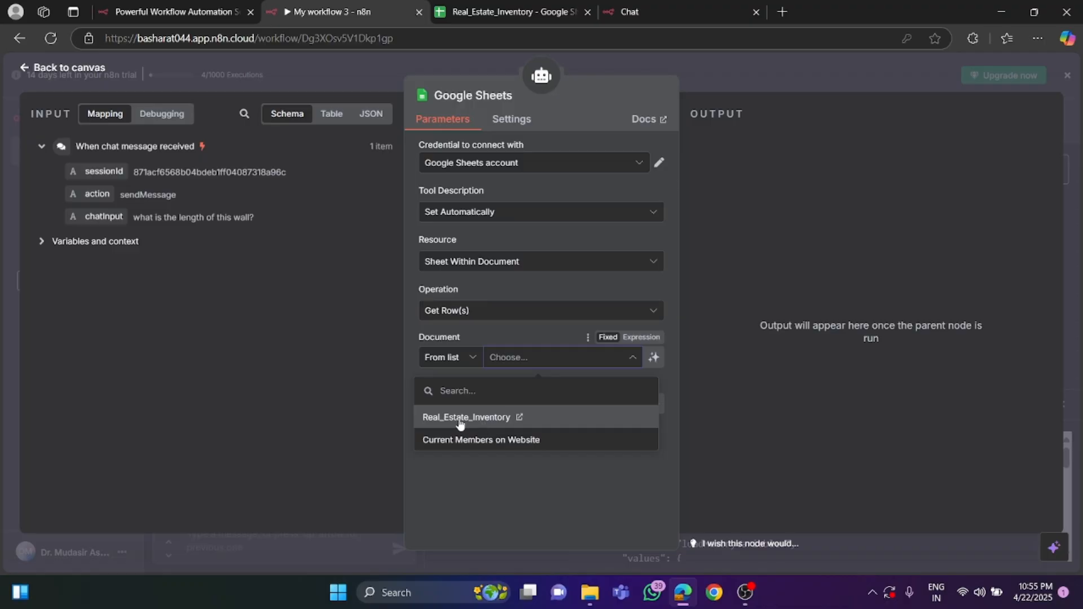
{"action": "left_click", "coordinate": [472, 422]}
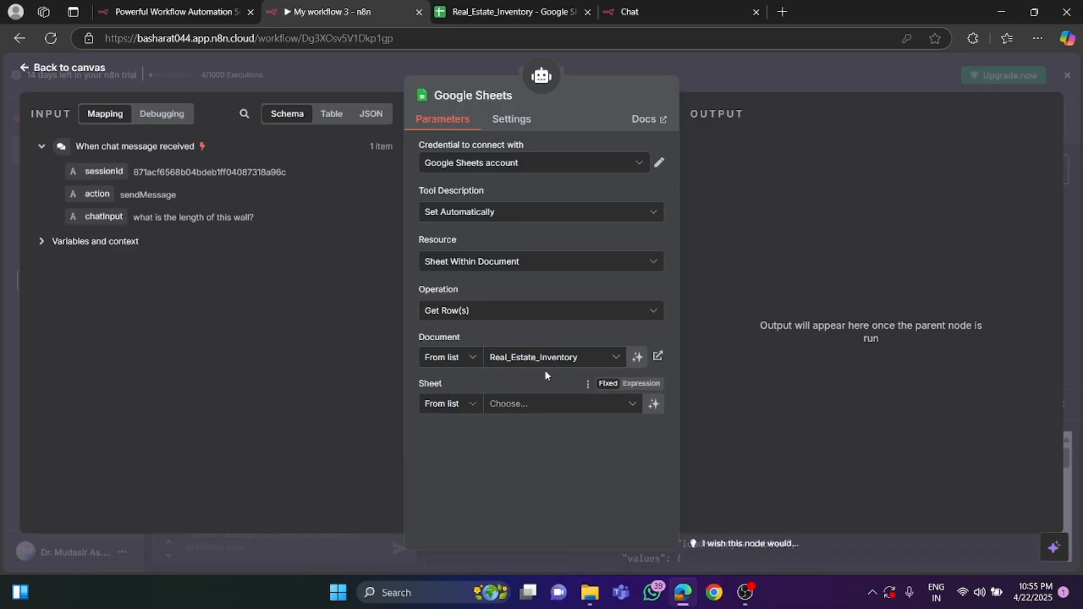
{"action": "left_click", "coordinate": [519, 406]}
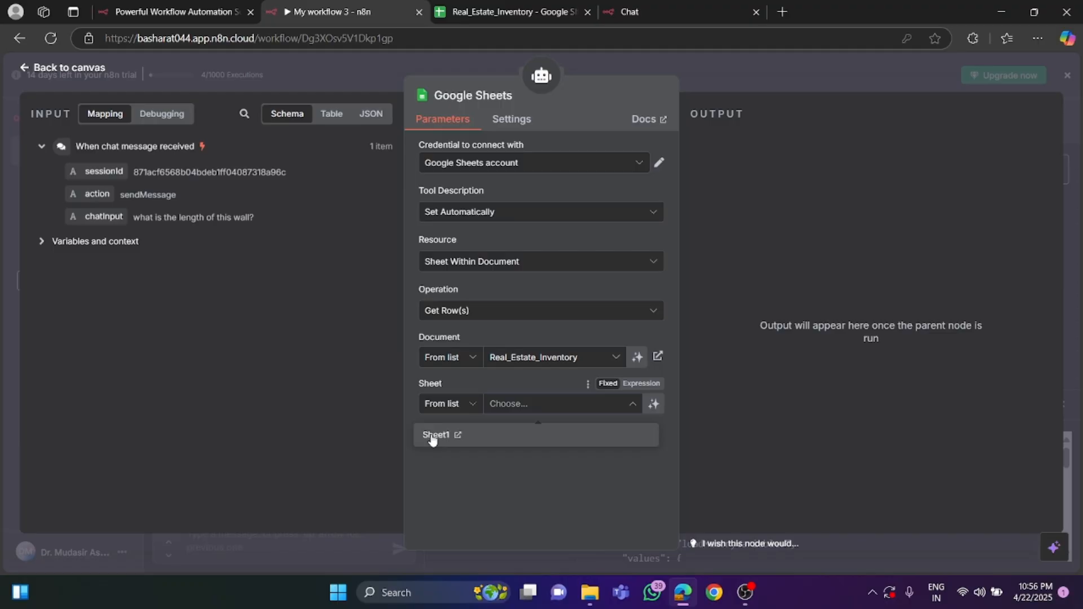
{"action": "left_click", "coordinate": [433, 437]}
{"action": "scroll", "coordinate": [514, 412], "scroll_direction": "down", "scroll_amount": 2}
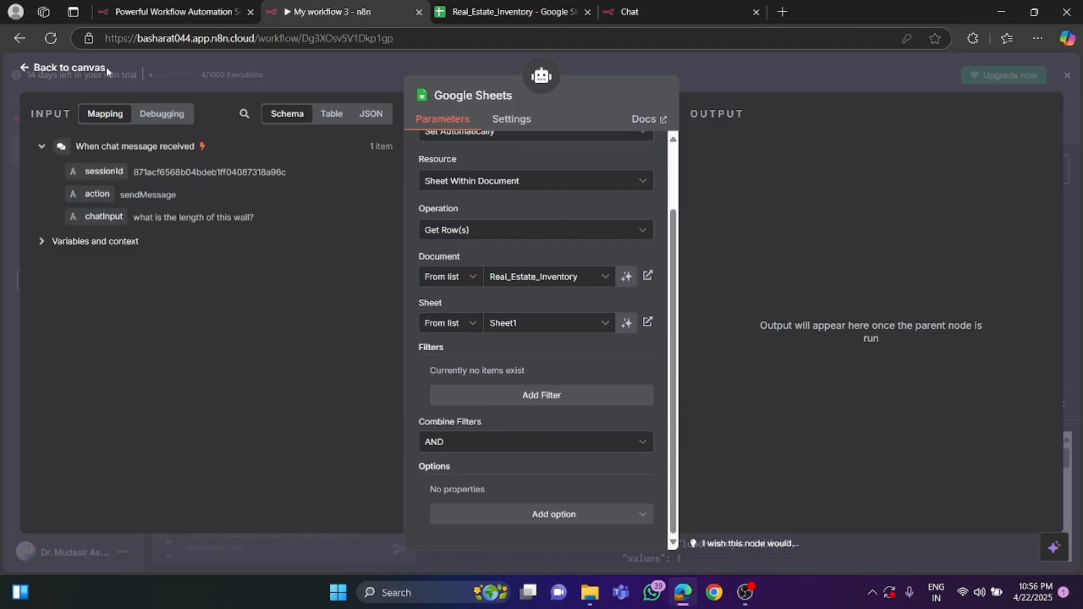
{"action": "left_click", "coordinate": [65, 68]}
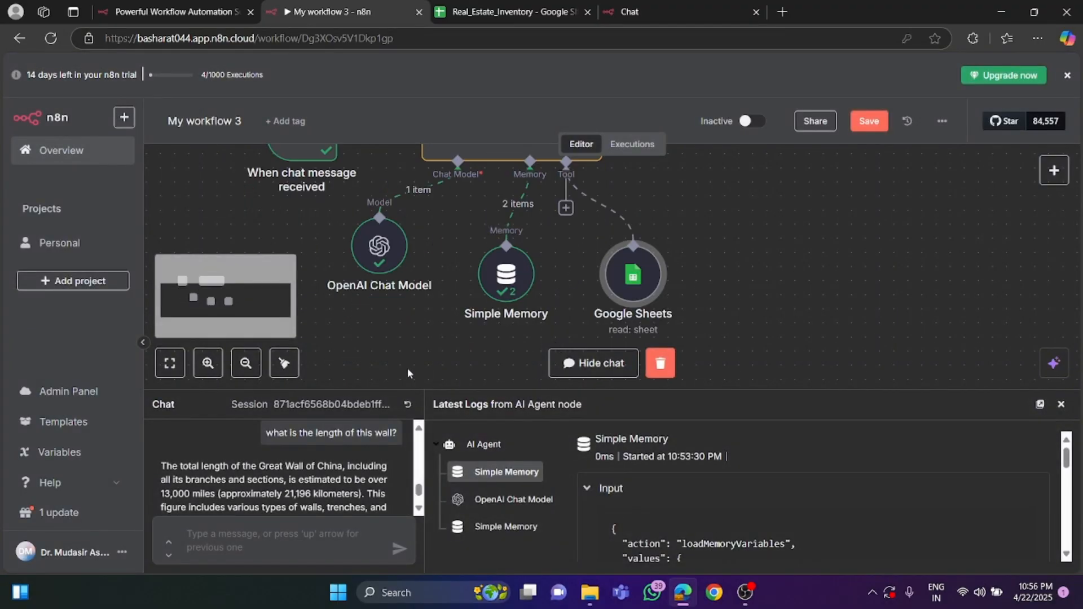
{"action": "scroll", "coordinate": [483, 345], "scroll_direction": "up", "scroll_amount": 2}
{"action": "scroll", "coordinate": [551, 314], "scroll_direction": "down", "scroll_amount": 2}
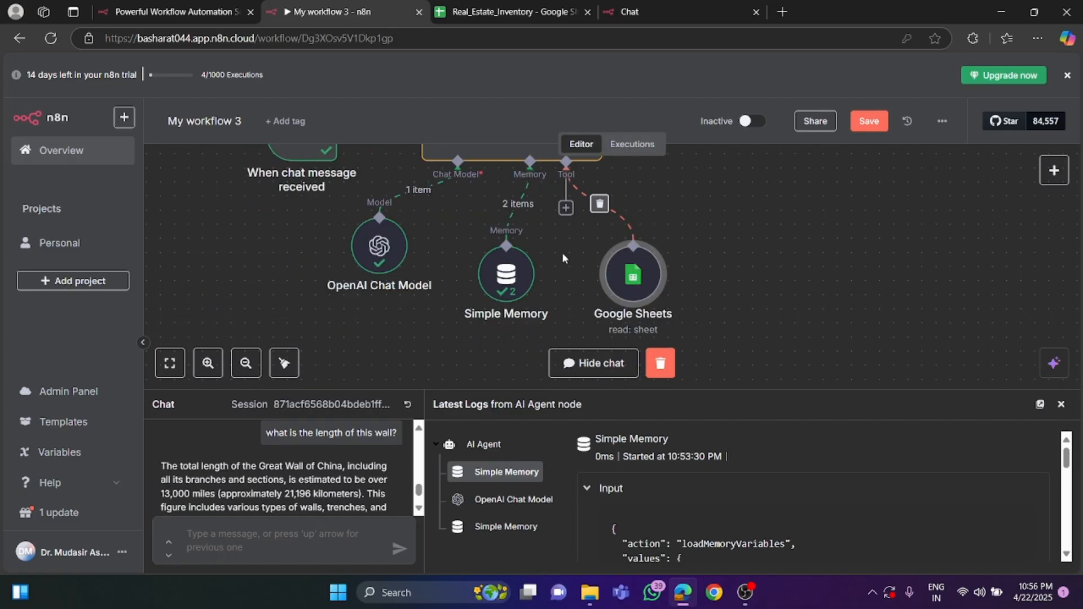
{"action": "scroll", "coordinate": [562, 252], "scroll_direction": "up", "scroll_amount": 2}
{"action": "scroll", "coordinate": [560, 261], "scroll_direction": "down", "scroll_amount": 2}
{"action": "scroll", "coordinate": [579, 273], "scroll_direction": "up", "scroll_amount": 2}
{"action": "scroll", "coordinate": [580, 273], "scroll_direction": "down", "scroll_amount": 2}
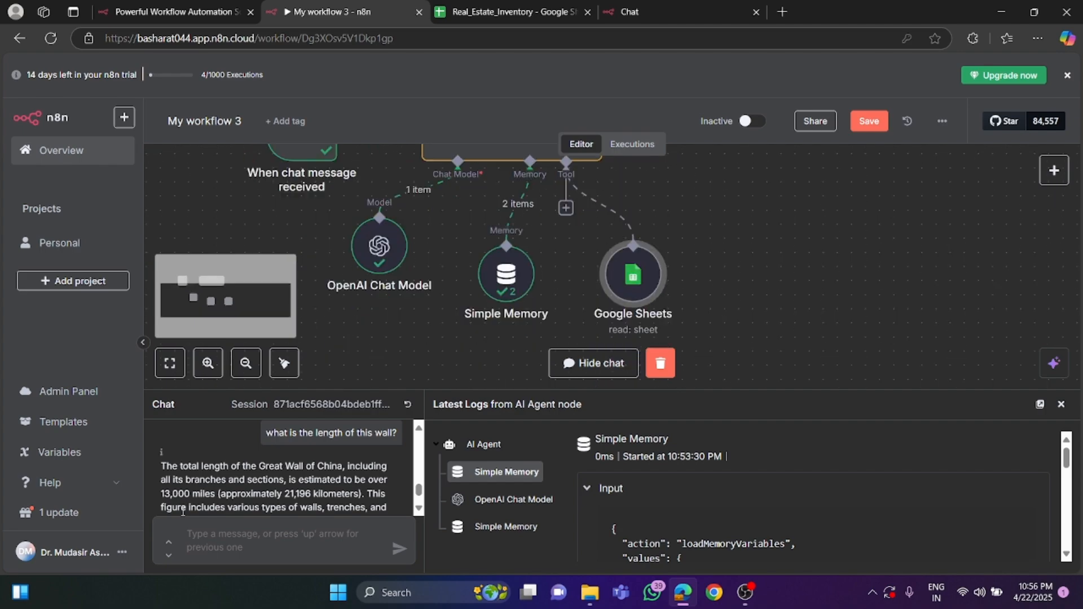
- Ask the chatbot "How many apartments are available for rent?" in the workflow's test chat
{"action": "left_click", "coordinate": [240, 534]}
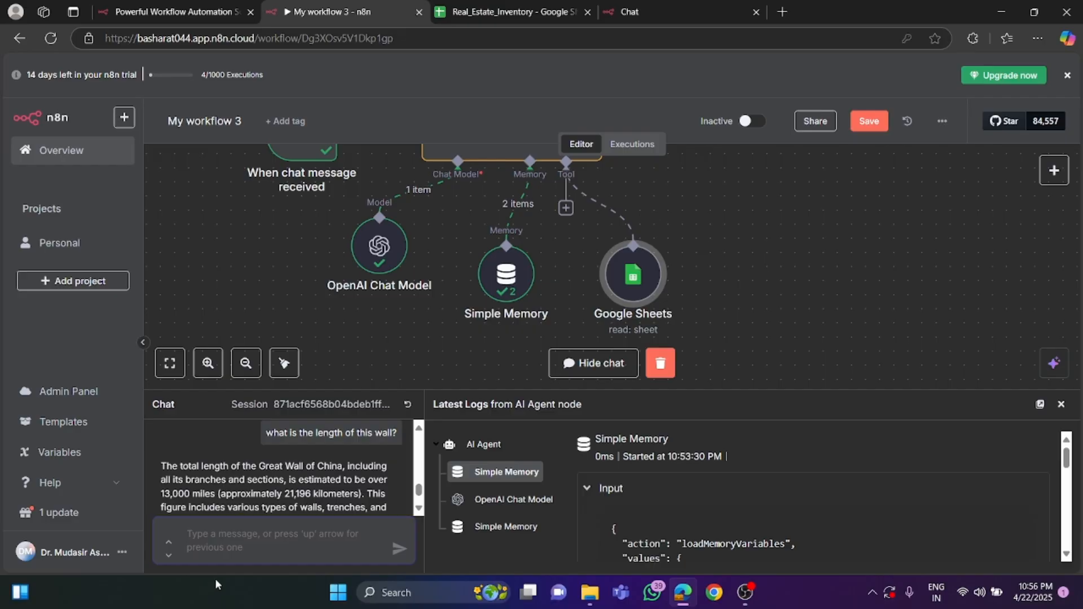
{"action": "type", "text": "Hw"}
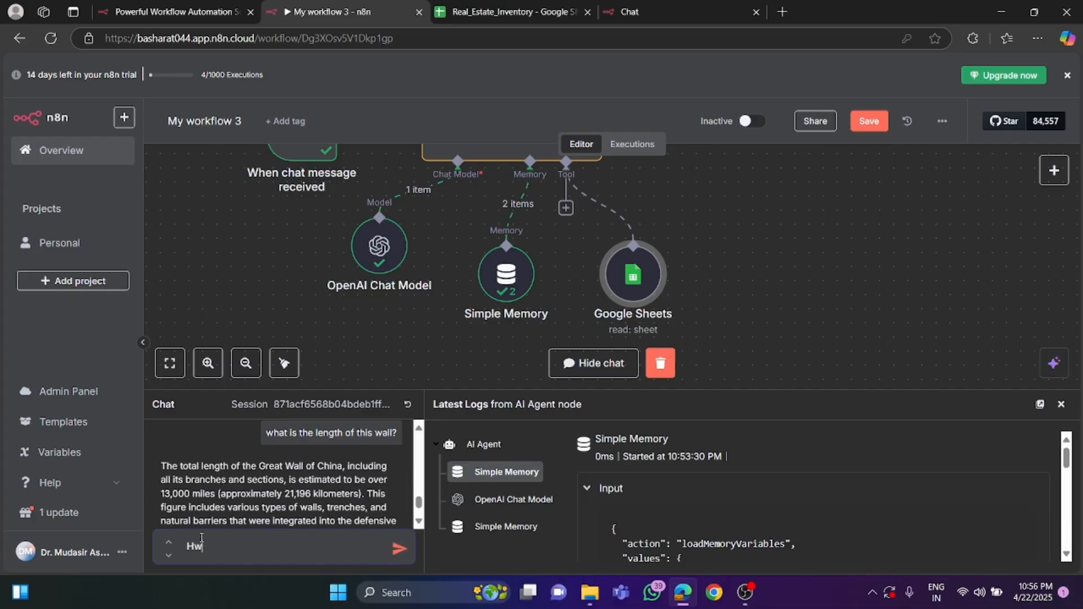
{"action": "type", "text": "w many"}
{"action": "type", "text": "apartments are av"}
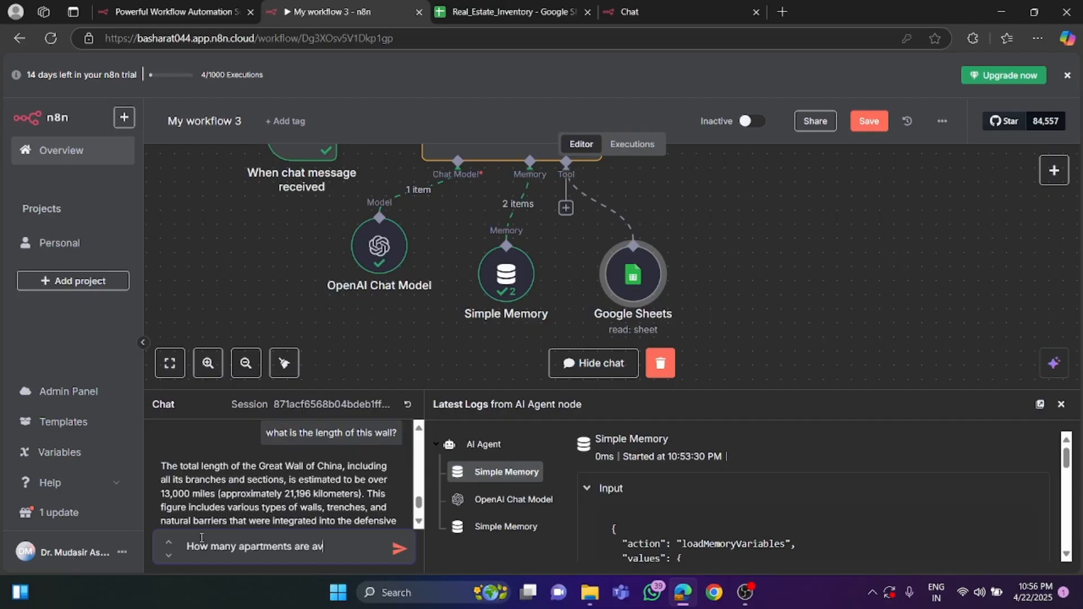
{"action": "type", "text": "ailable for re"}
{"action": "key", "text": "BackSpace"}
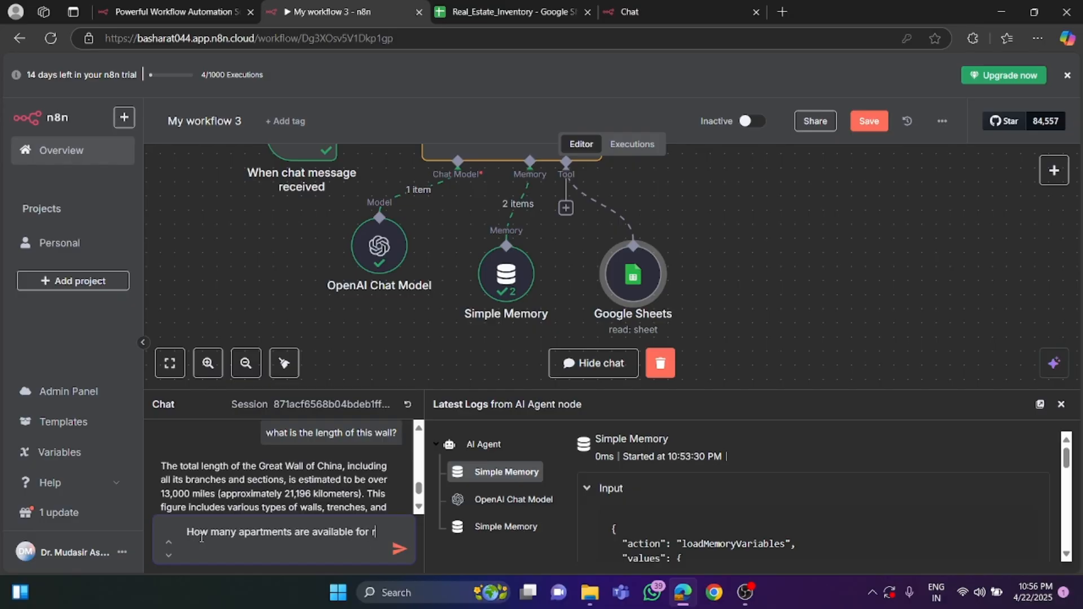
{"action": "type", "text": "rent?"}
{"action": "key", "text": "Return"}
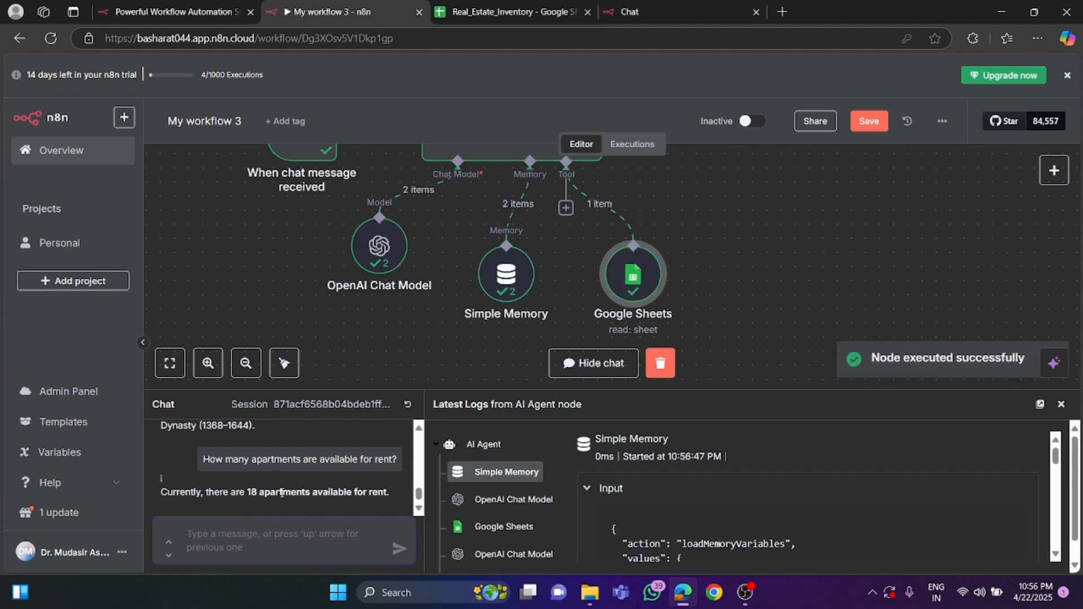
- Enlarge the chat area and ask the chatbot "Which City has the highest number of listed properties?"
{"action": "left_click_drag", "start_coordinate": [477, 390], "coordinate": [481, 320]}
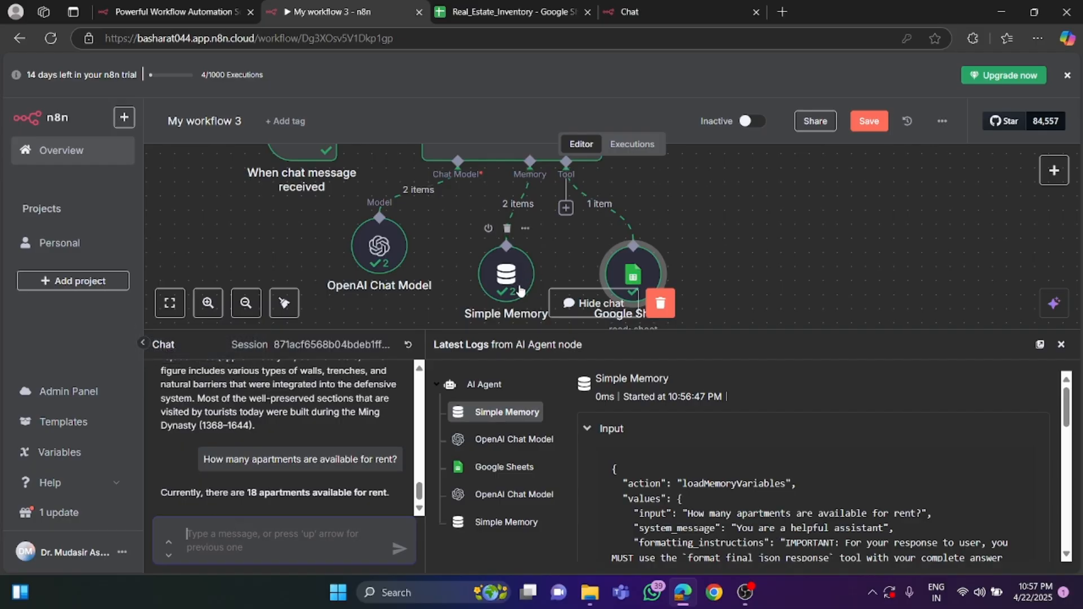
{"action": "scroll", "coordinate": [438, 267], "scroll_direction": "down", "scroll_amount": 2}
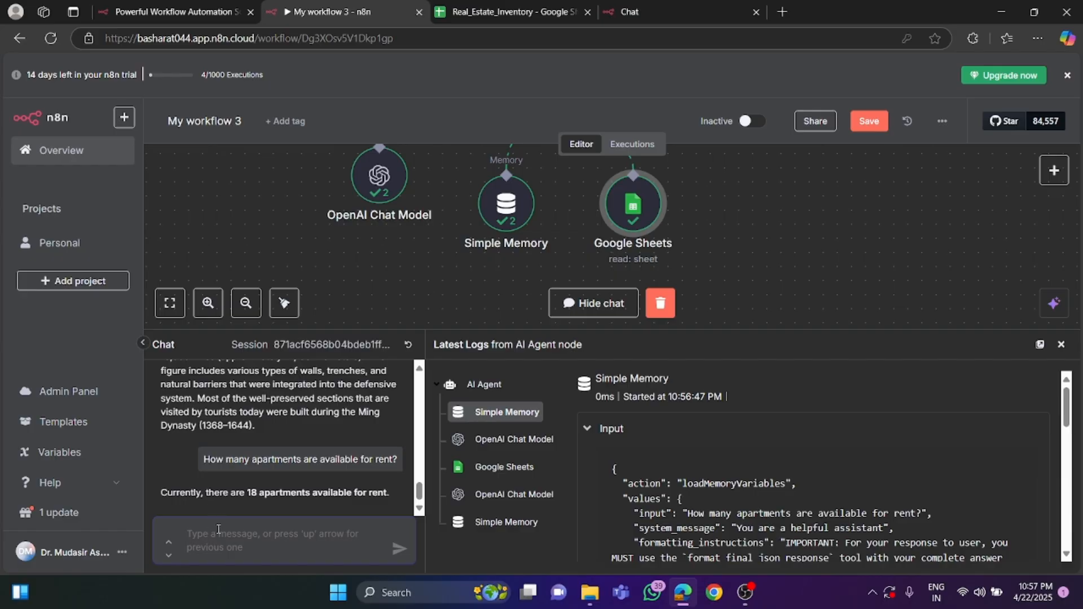
{"action": "type", "text": "Cab"}
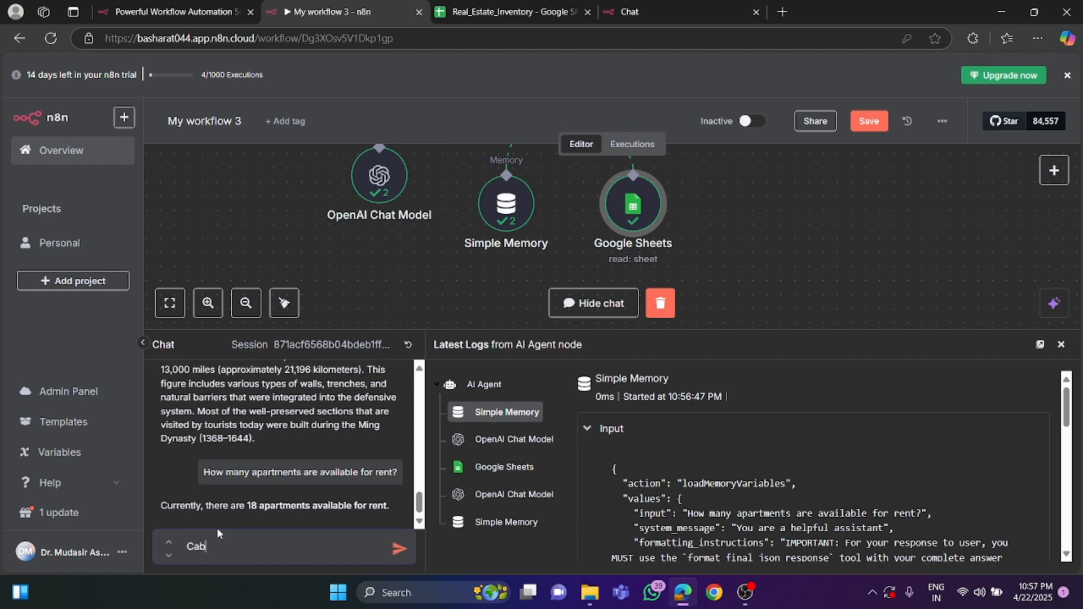
{"action": "key", "text": "BackSpace"}
{"action": "type", "text": "W"}
{"action": "type", "text": "hich City has the highest"}
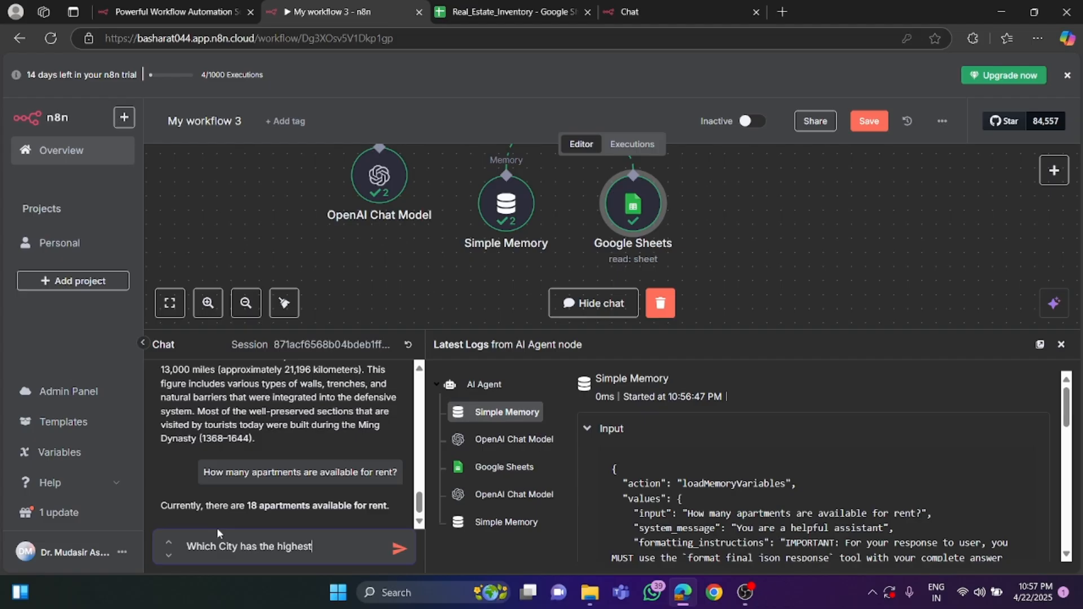
{"action": "type", "text": "number"}
{"action": "key", "text": "Left"}
{"action": "key", "text": "Left"}
{"action": "key", "text": "Left"}
{"action": "key", "text": "Left"}
{"action": "key", "text": "Left"}
{"action": "key", "text": "Left"}
{"action": "key", "text": "Right"}
{"action": "key", "text": "Right"}
{"action": "key", "text": "Right"}
{"action": "key", "text": "Right"}
{"action": "key", "text": "Right"}
{"action": "key", "text": "Right"}
{"action": "type", "text": "of listed p"}
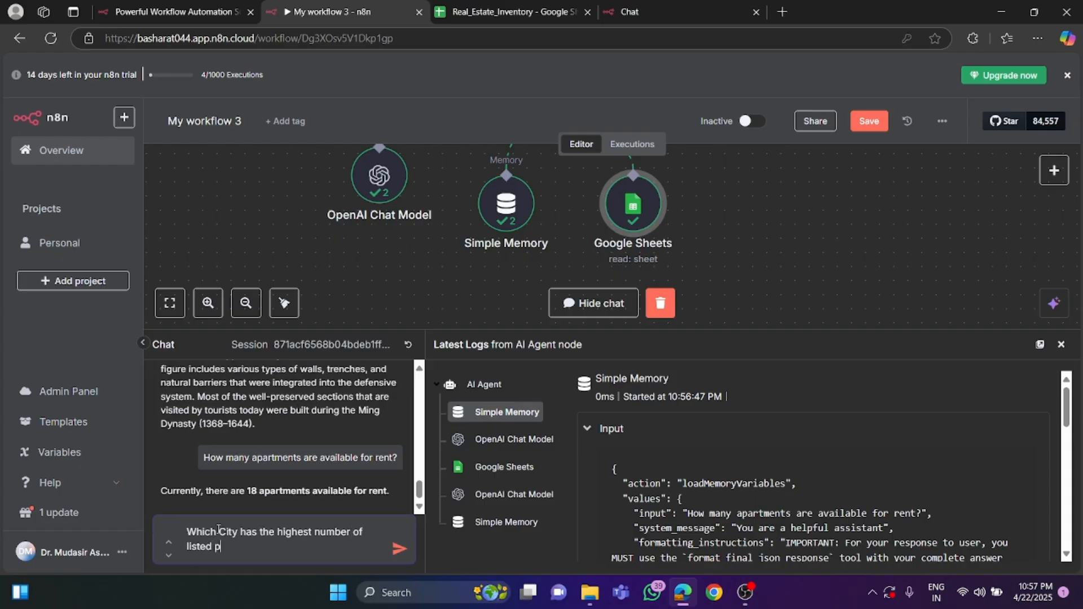
{"action": "type", "text": "roperties"}
{"action": "key", "text": "Return"}
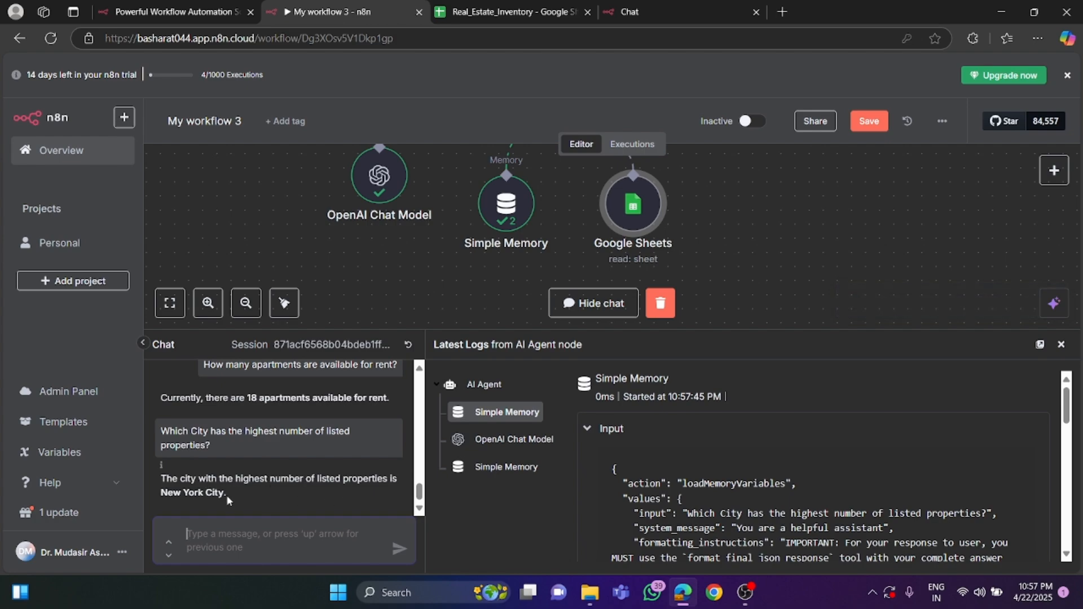
- Highlight the chatbot's latest answer, and examine the Real_Estate_Inventory spreadsheet down to its last property and the first empty row
{"action": "left_click_drag", "start_coordinate": [228, 496], "coordinate": [148, 480]}
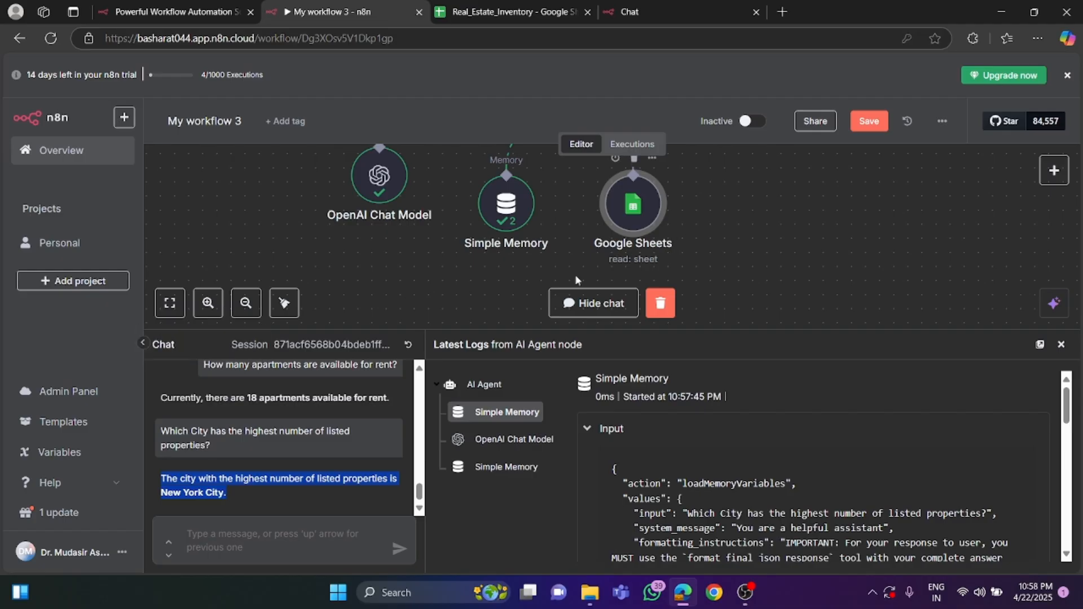
{"action": "left_click", "coordinate": [512, 14]}
{"action": "scroll", "coordinate": [404, 273], "scroll_direction": "down", "scroll_amount": 20}
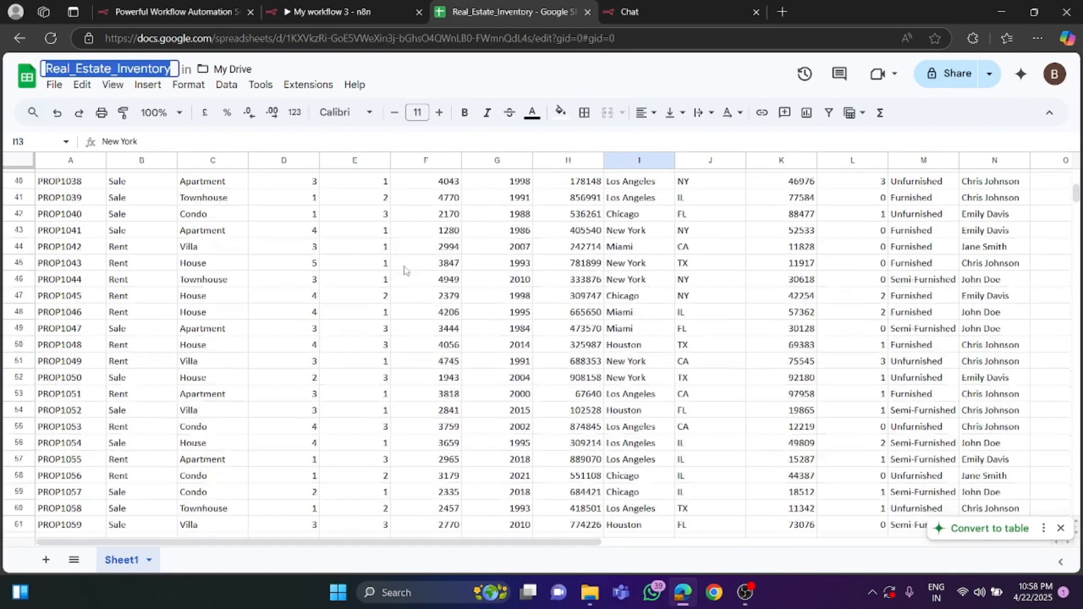
{"action": "scroll", "coordinate": [361, 292], "scroll_direction": "down", "scroll_amount": 6}
{"action": "scroll", "coordinate": [110, 317], "scroll_direction": "up", "scroll_amount": 3}
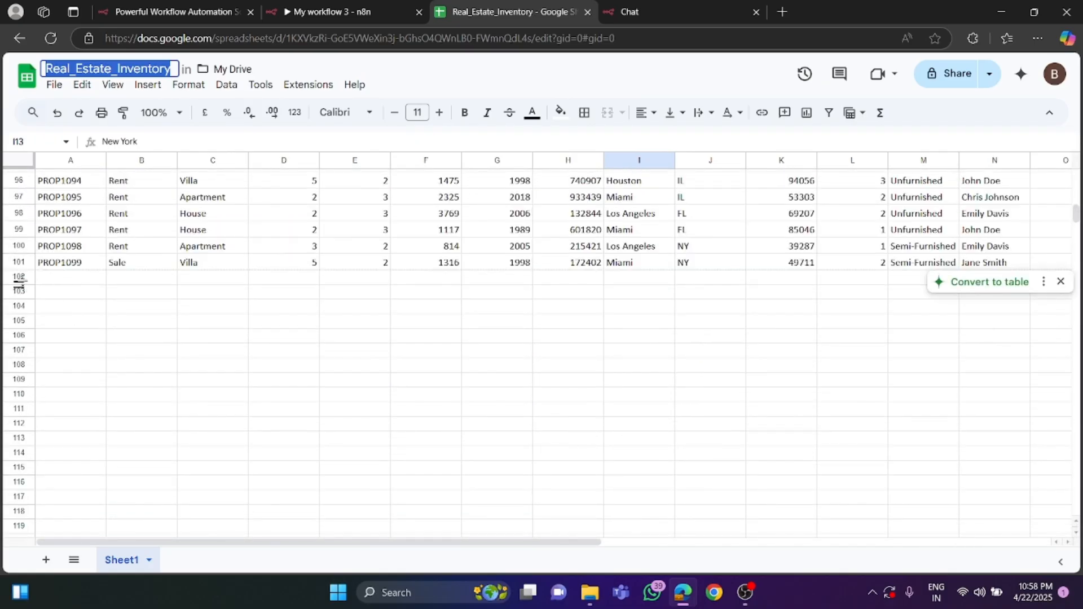
{"action": "left_click", "coordinate": [65, 278]}
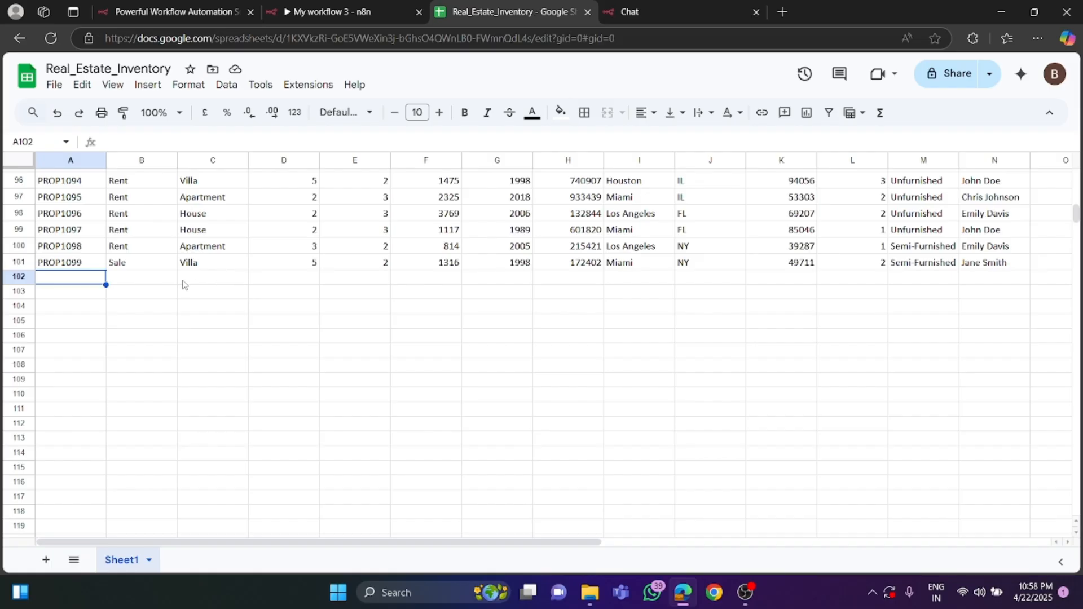
{"action": "left_click", "coordinate": [199, 278]}
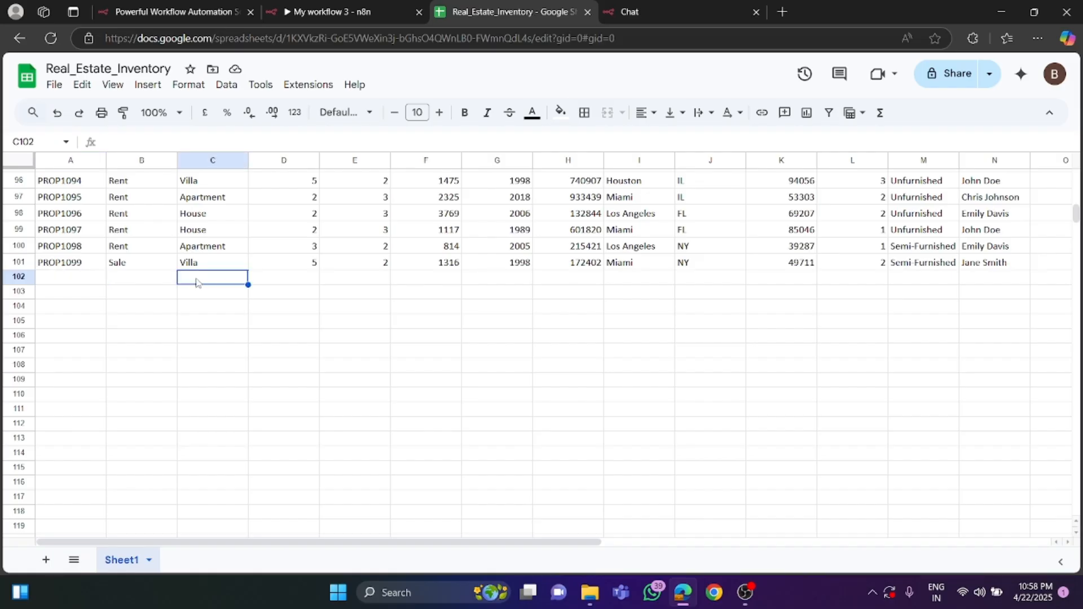
{"action": "scroll", "coordinate": [195, 250], "scroll_direction": "up", "scroll_amount": 6}
{"action": "scroll", "coordinate": [194, 250], "scroll_direction": "down", "scroll_amount": 8}
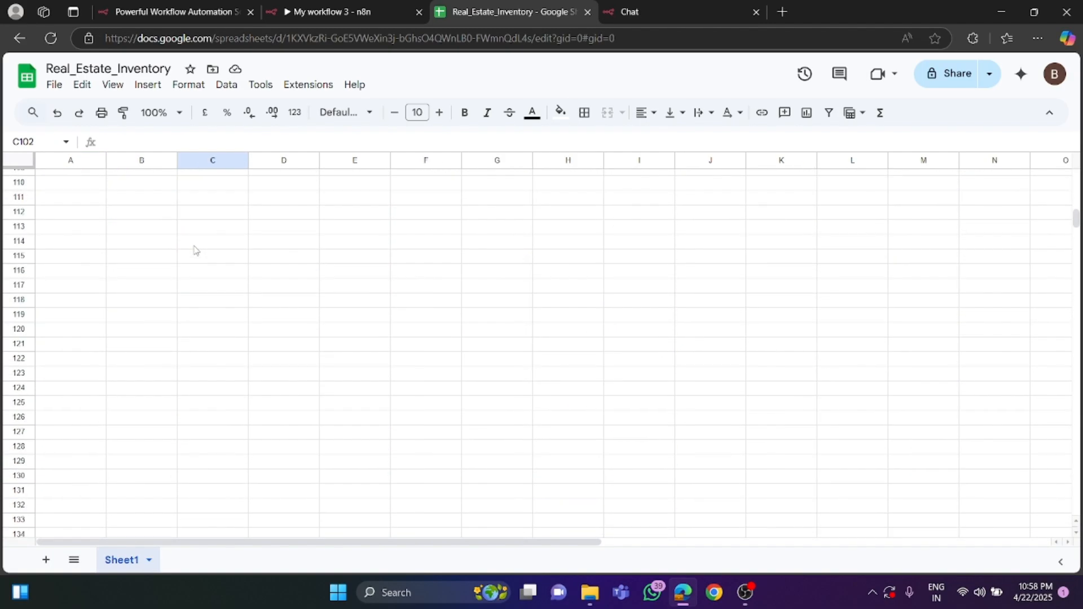
{"action": "scroll", "coordinate": [197, 260], "scroll_direction": "up", "scroll_amount": 3}
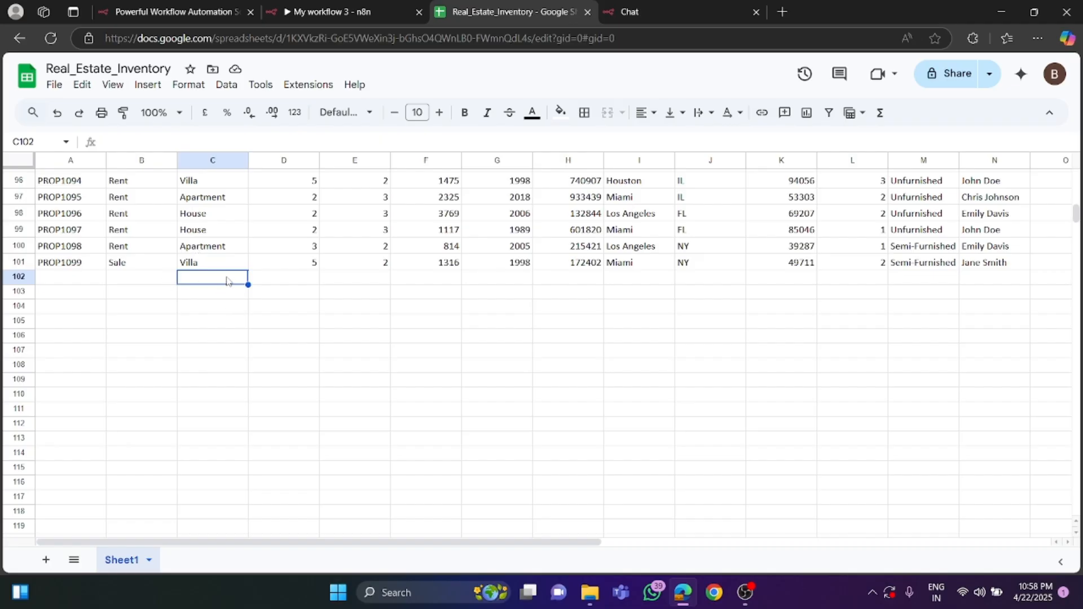
- Set cell D101 in the spreadsheet's last property row to 4
{"action": "left_click", "coordinate": [295, 263]}
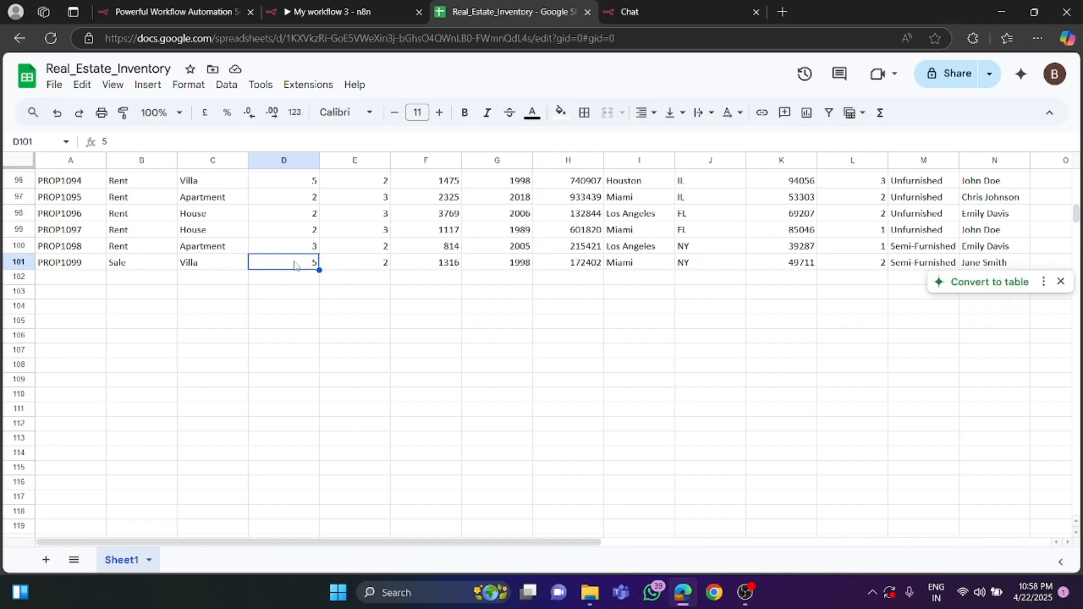
{"action": "double_click", "coordinate": [303, 264]}
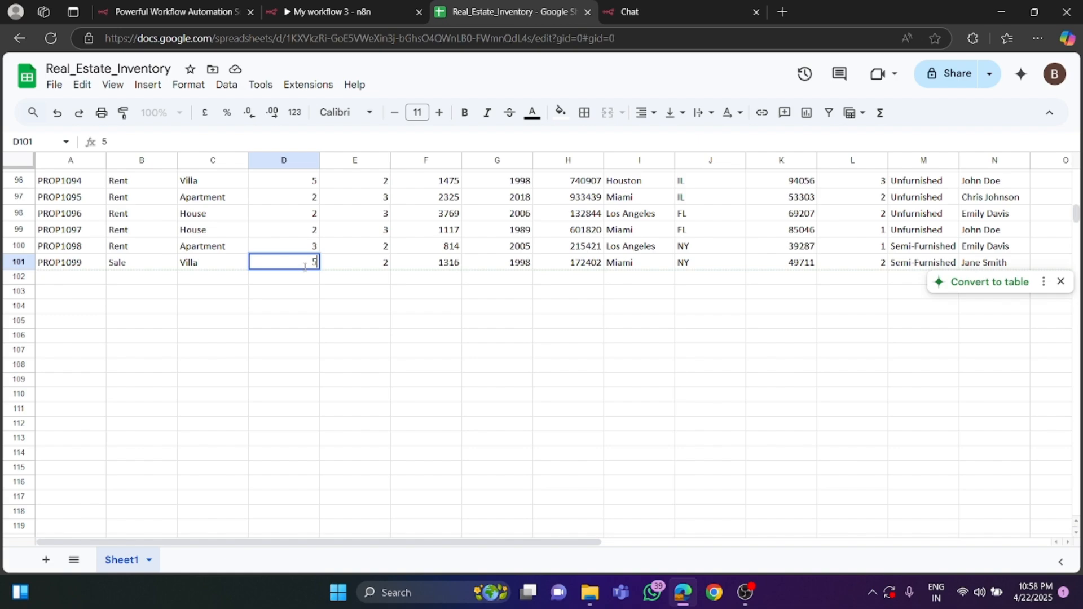
{"action": "type", "text": "4"}
{"action": "left_click", "coordinate": [292, 282]}
- Return to the n8n workflow and add a second Google Sheets Tool to the AI Agent's tool connection
{"action": "left_click", "coordinate": [363, 17]}
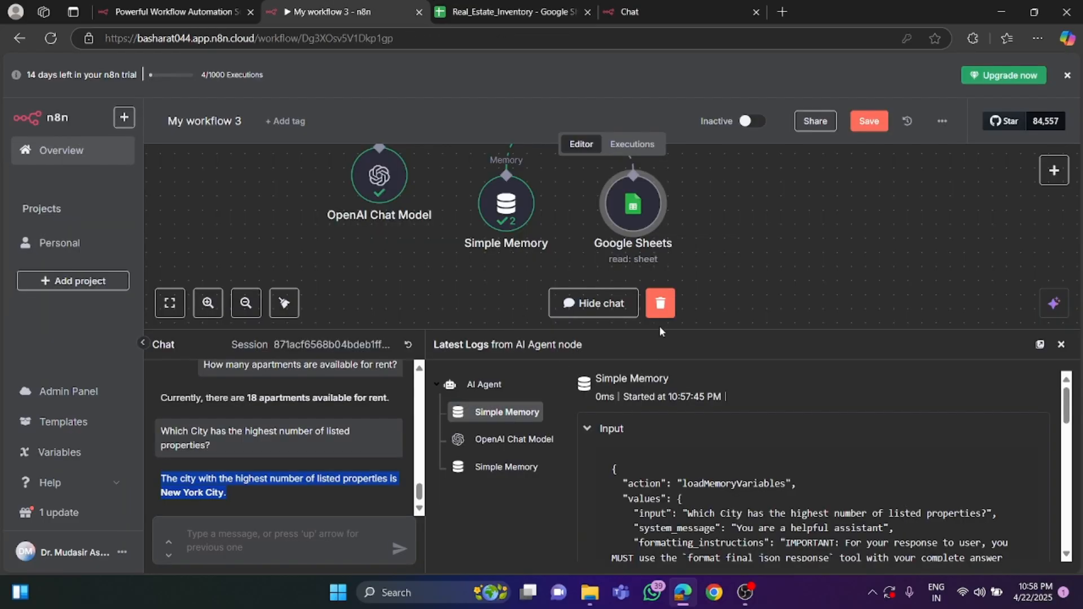
{"action": "scroll", "coordinate": [642, 226], "scroll_direction": "up", "scroll_amount": 3}
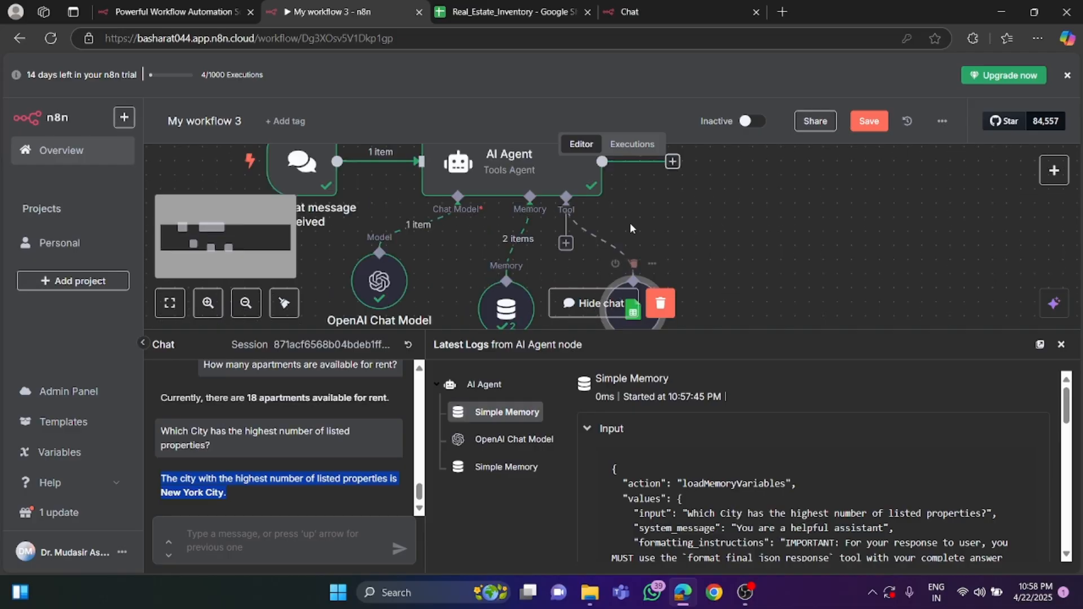
{"action": "left_click", "coordinate": [567, 244]}
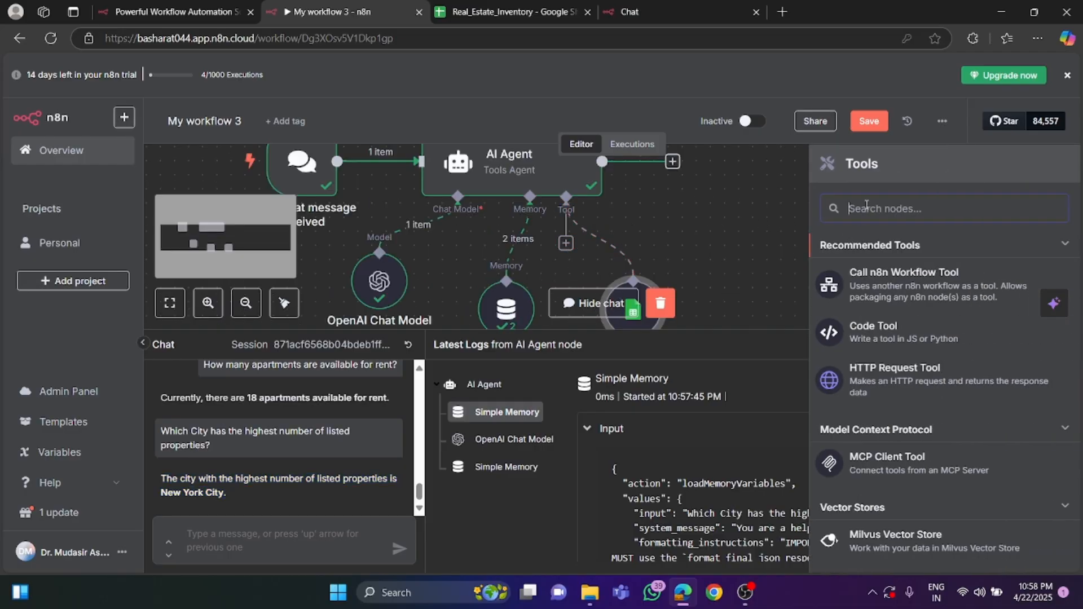
{"action": "type", "text": "sheet"}
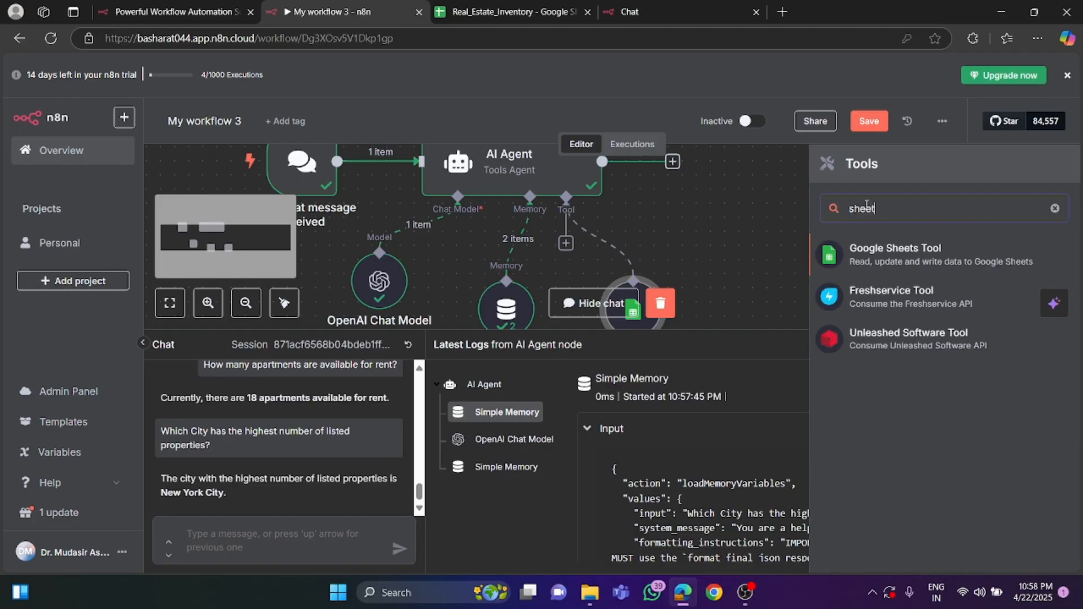
{"action": "left_click", "coordinate": [897, 257]}
- Use the existing Google Sheets account credential for the second Google Sheets tool
{"action": "left_click", "coordinate": [641, 163]}
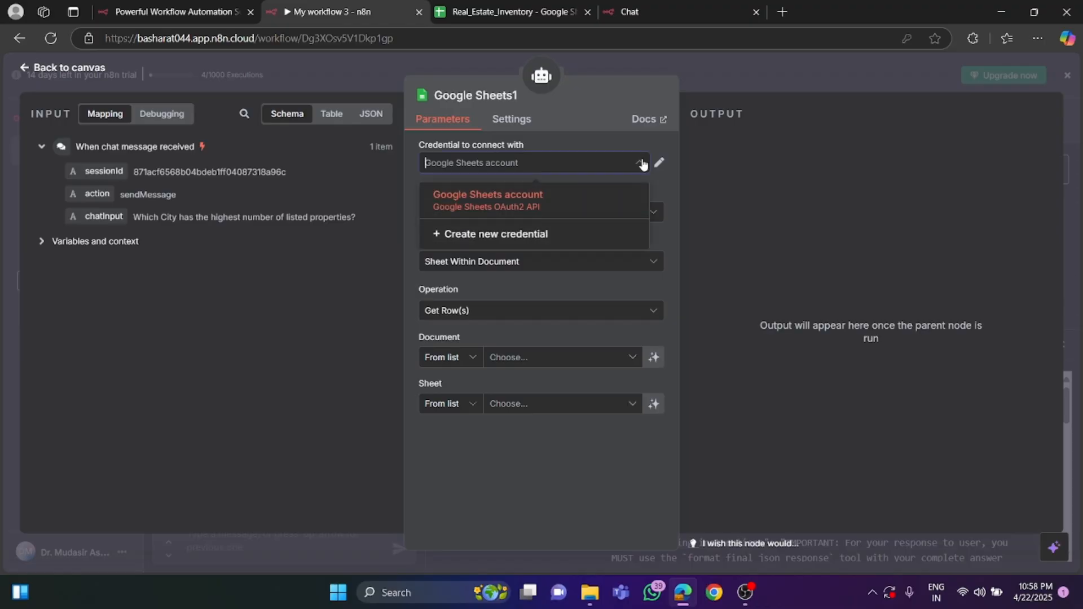
{"action": "left_click", "coordinate": [665, 183]}
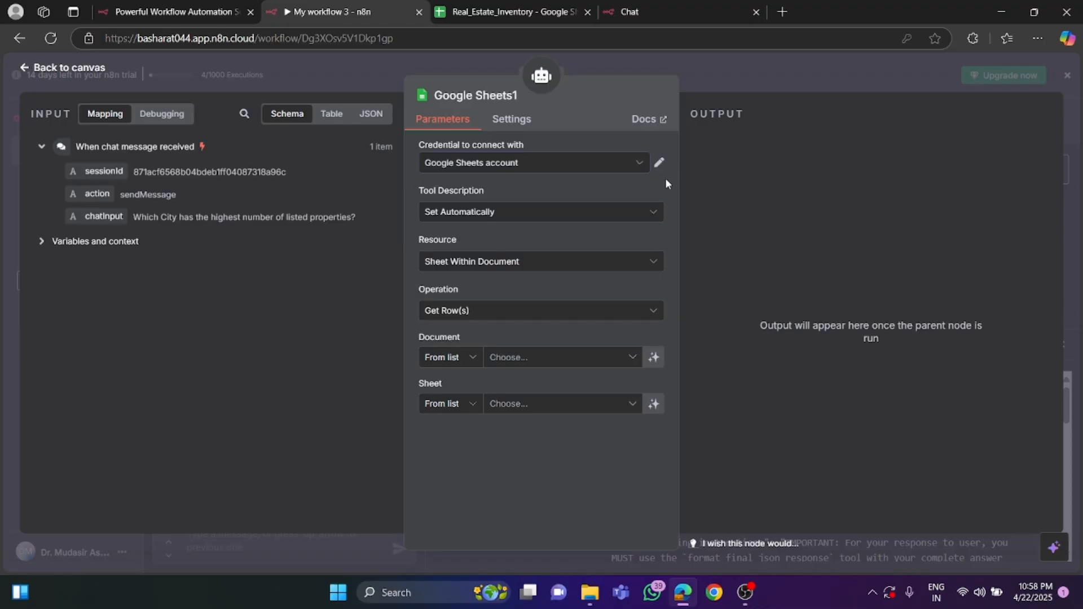
{"action": "left_click", "coordinate": [580, 165]}
{"action": "left_click", "coordinate": [589, 202]}
- Set the second Google Sheets tool's operation to Append or Update Row, glancing at the inventory spreadsheet before confirming the choice
{"action": "left_click", "coordinate": [519, 313]}
{"action": "scroll", "coordinate": [528, 440], "scroll_direction": "down", "scroll_amount": 1}
{"action": "scroll", "coordinate": [527, 441], "scroll_direction": "down", "scroll_amount": 1}
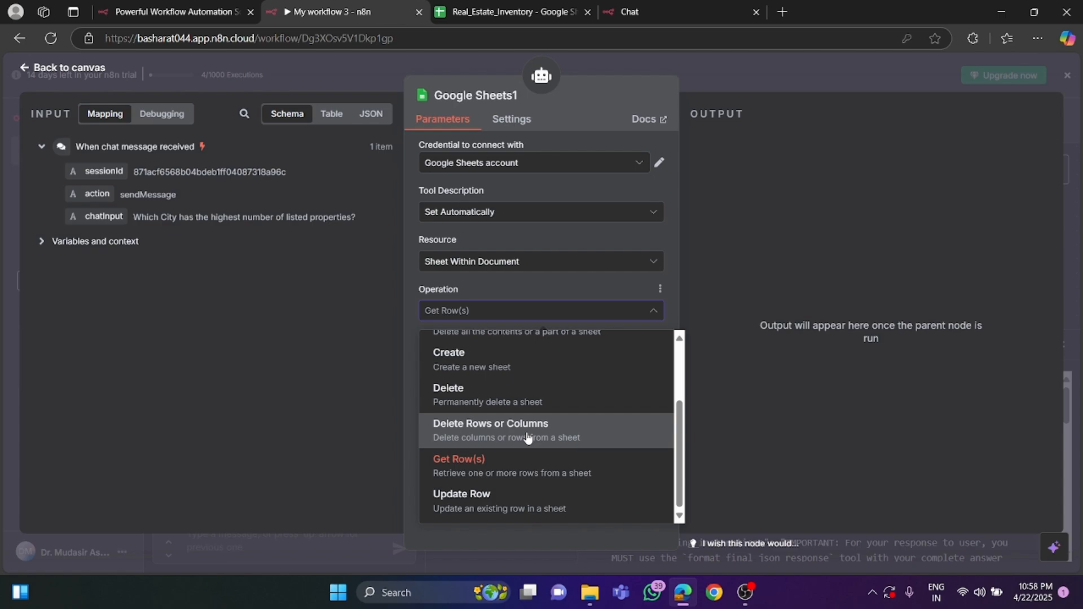
{"action": "scroll", "coordinate": [519, 438], "scroll_direction": "up", "scroll_amount": 3}
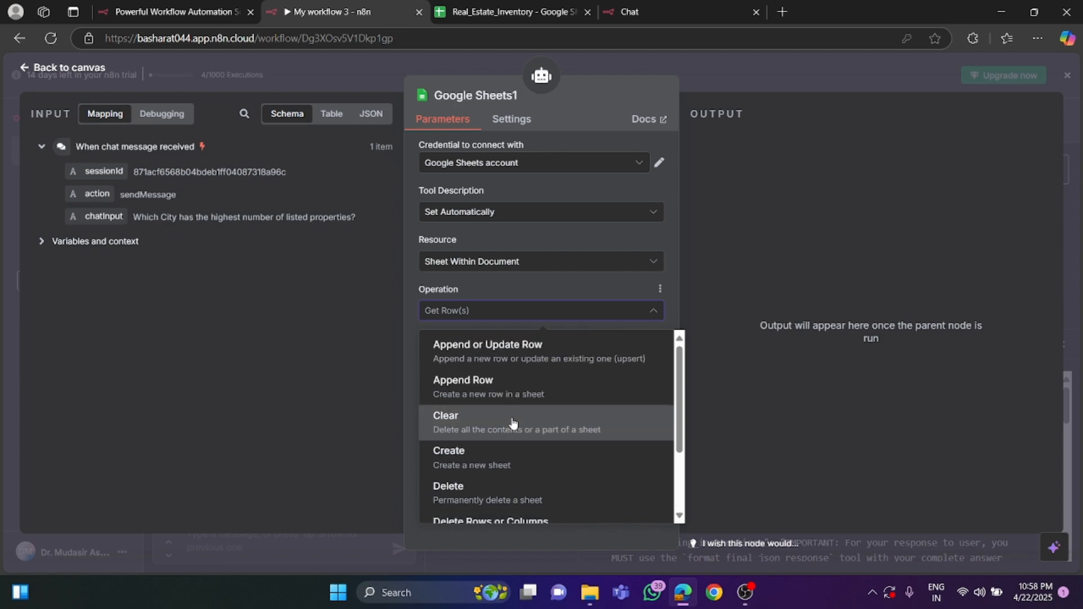
{"action": "left_click", "coordinate": [511, 354]}
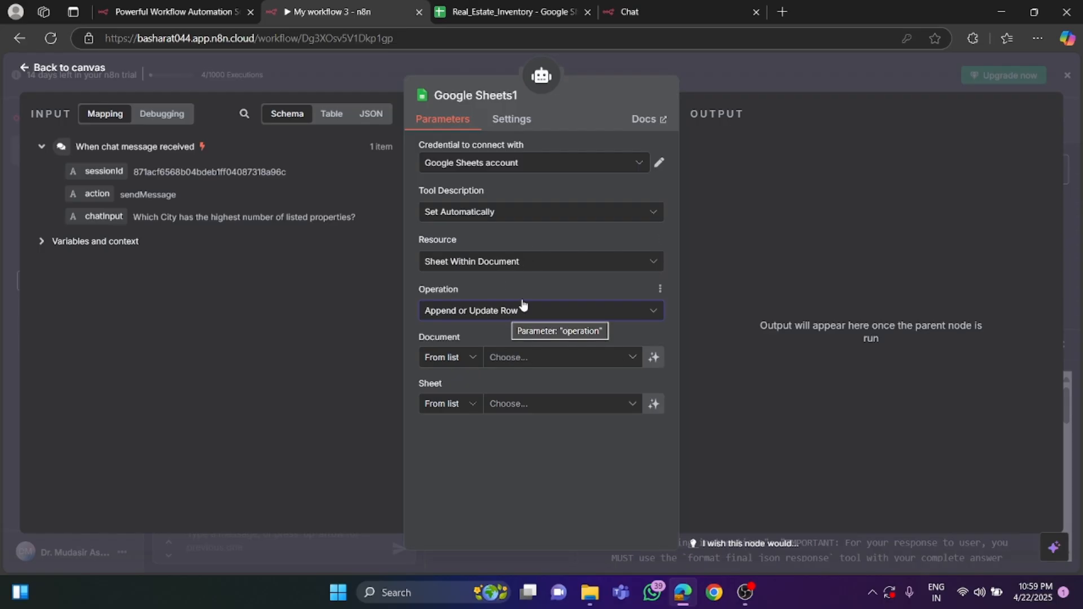
{"action": "left_click", "coordinate": [494, 11]}
{"action": "left_click", "coordinate": [369, 12]}
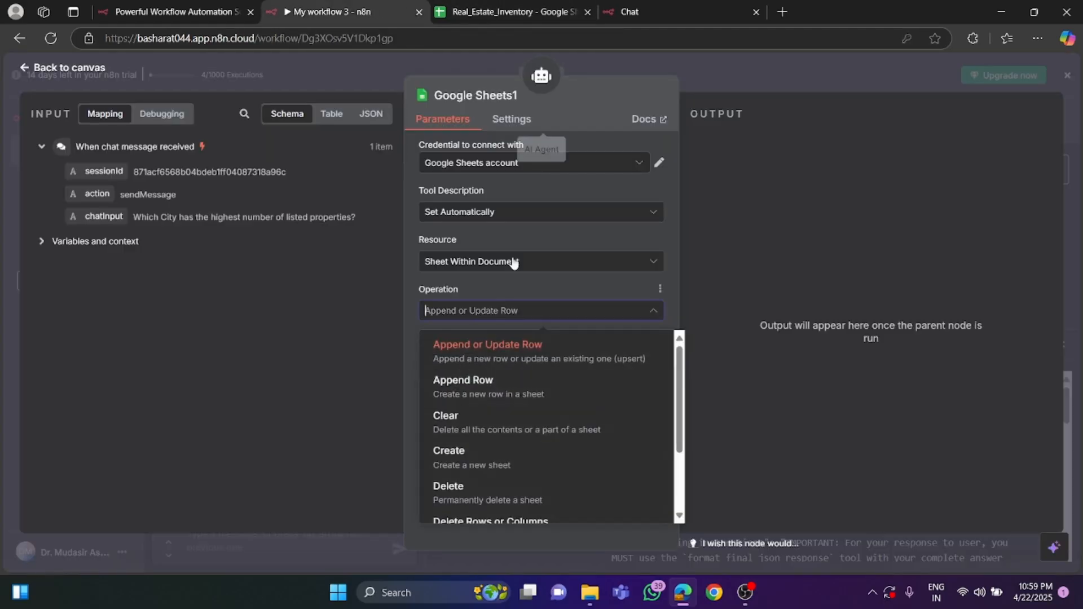
{"action": "left_click", "coordinate": [546, 283]}
{"action": "left_click", "coordinate": [505, 315]}
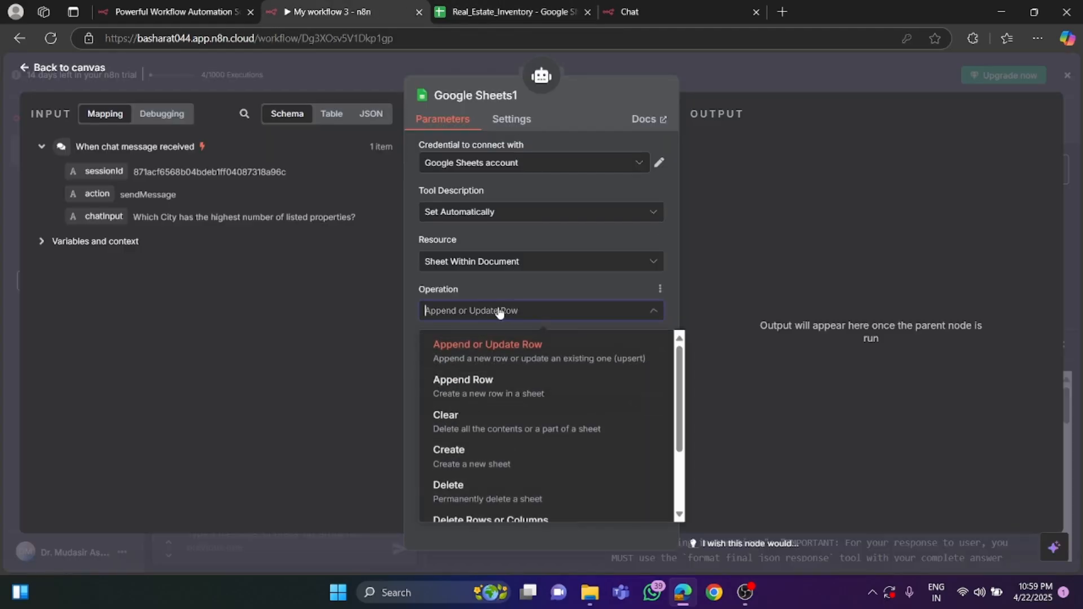
{"action": "left_click", "coordinate": [501, 355]}
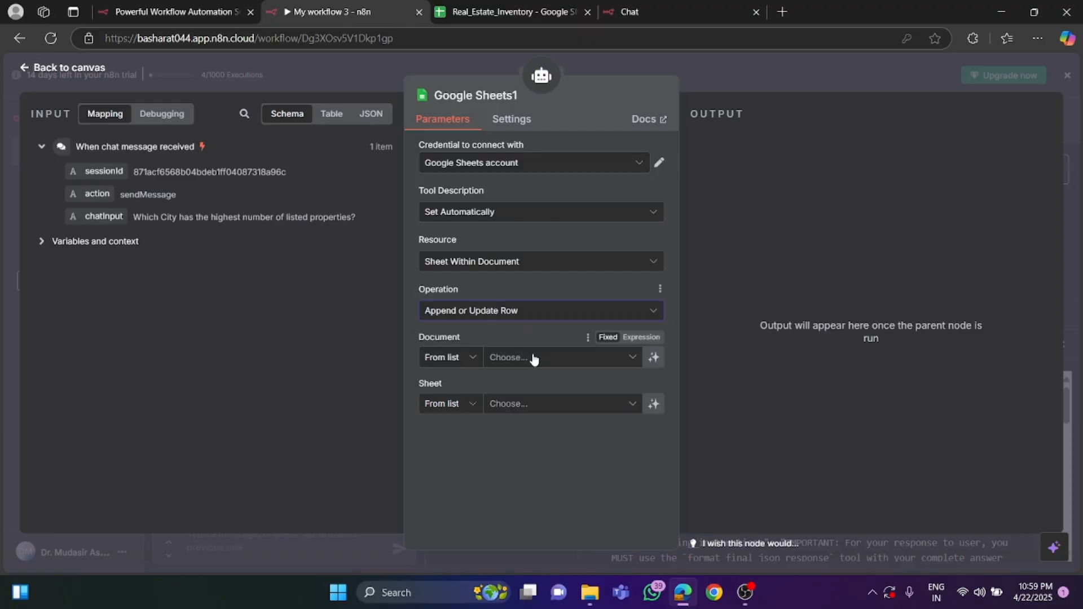
- Point the second Google Sheets tool at the Real_Estate_Inventory document and its Sheet1 sheet
{"action": "left_click", "coordinate": [536, 359]}
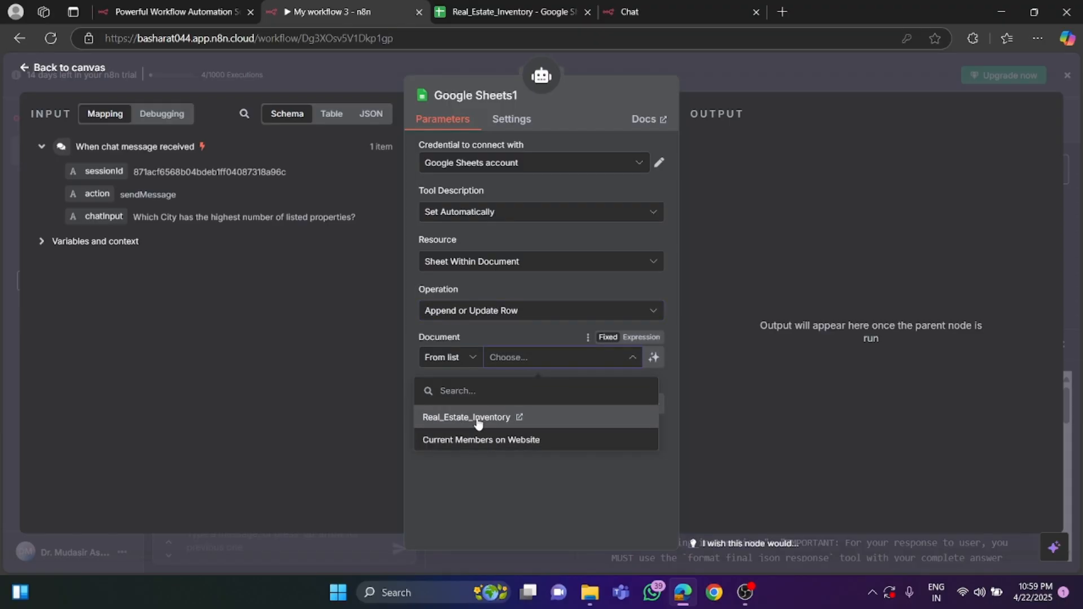
{"action": "left_click", "coordinate": [479, 418]}
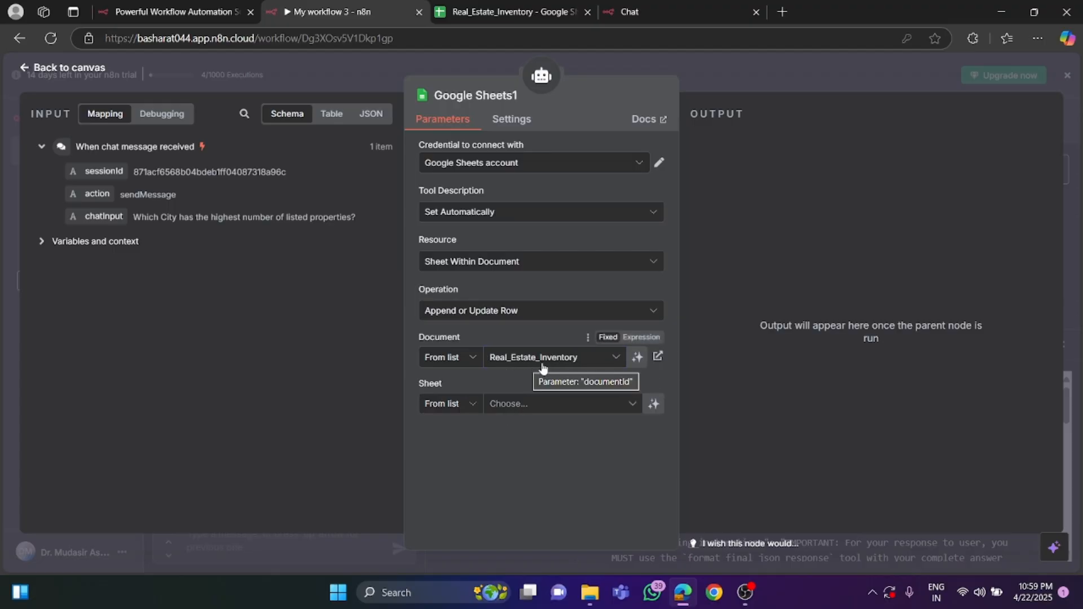
{"action": "left_click", "coordinate": [525, 405]}
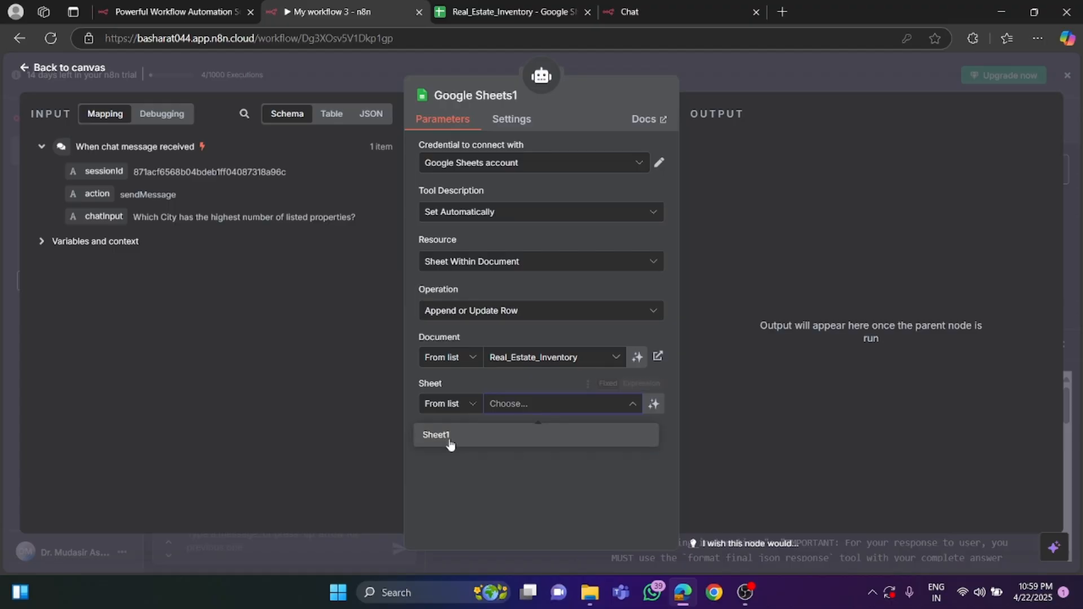
{"action": "left_click", "coordinate": [490, 436]}
- Set Property_Type as the column to match on for the append-or-update operation
{"action": "scroll", "coordinate": [500, 446], "scroll_direction": "down", "scroll_amount": 1}
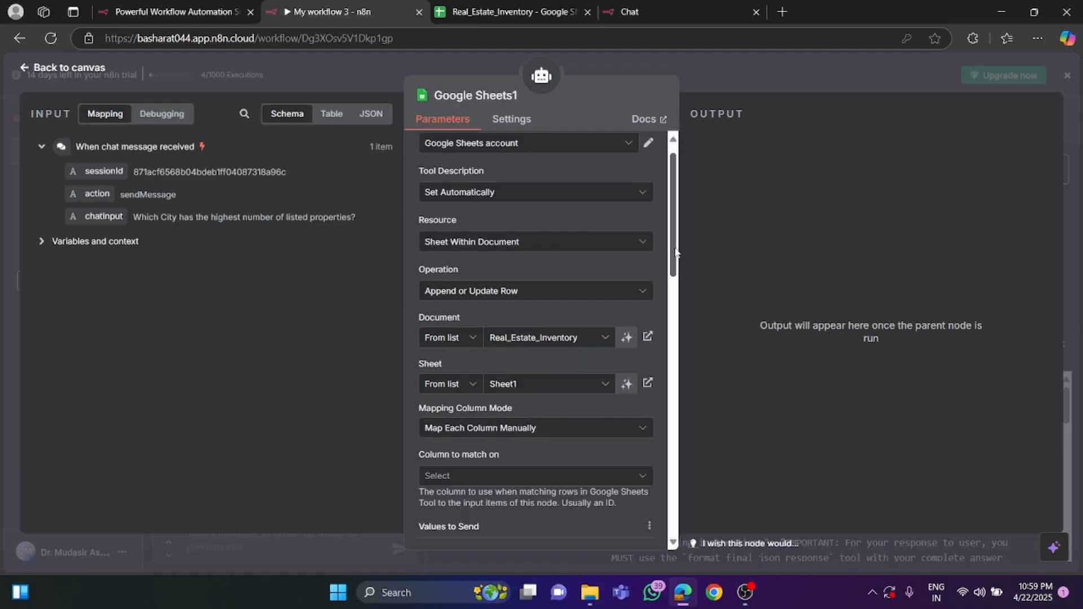
{"action": "left_click_drag", "start_coordinate": [677, 256], "coordinate": [680, 323]}
{"action": "scroll", "coordinate": [680, 323], "scroll_direction": "down", "scroll_amount": 1}
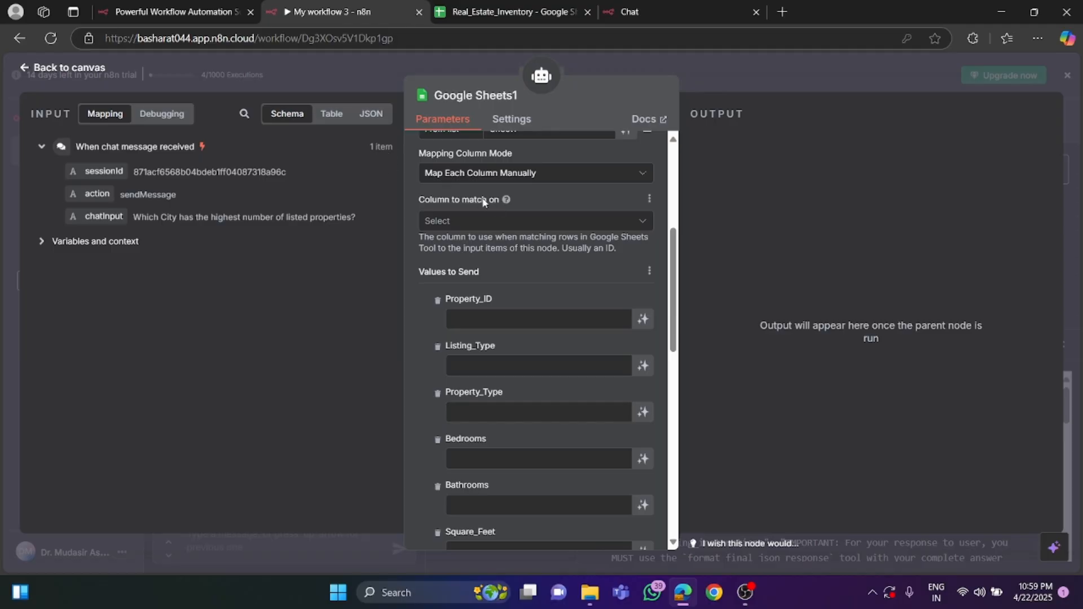
{"action": "double_click", "coordinate": [448, 202]}
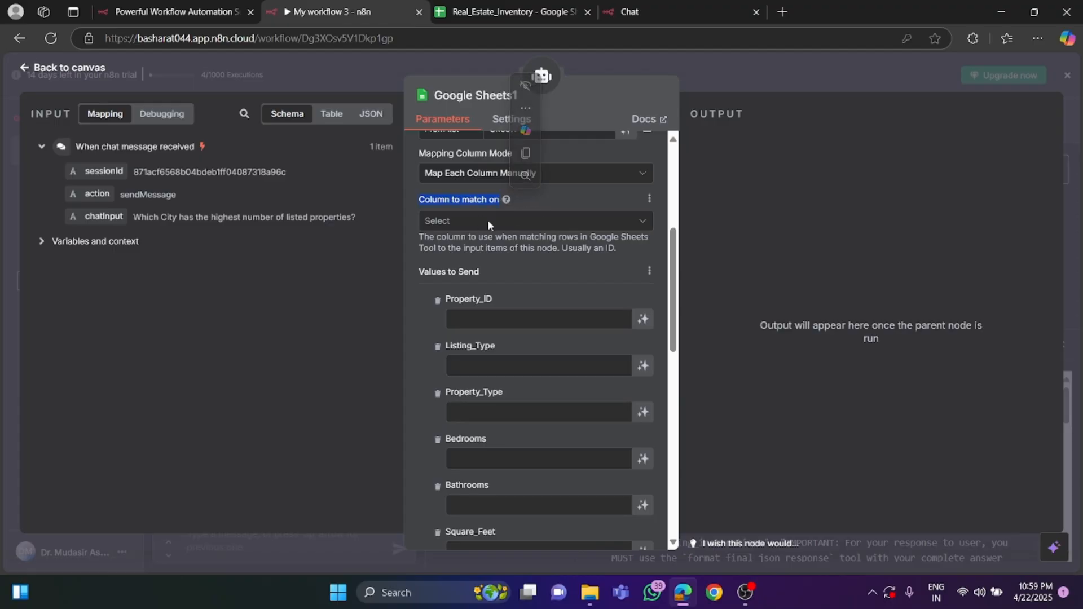
{"action": "left_click", "coordinate": [505, 224]}
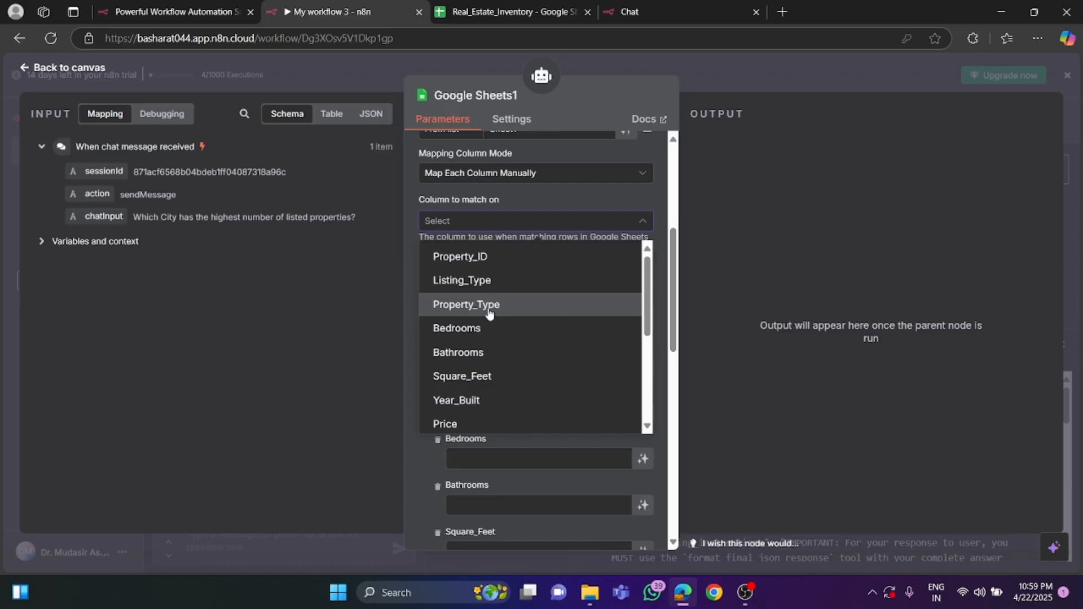
{"action": "left_click", "coordinate": [490, 309]}
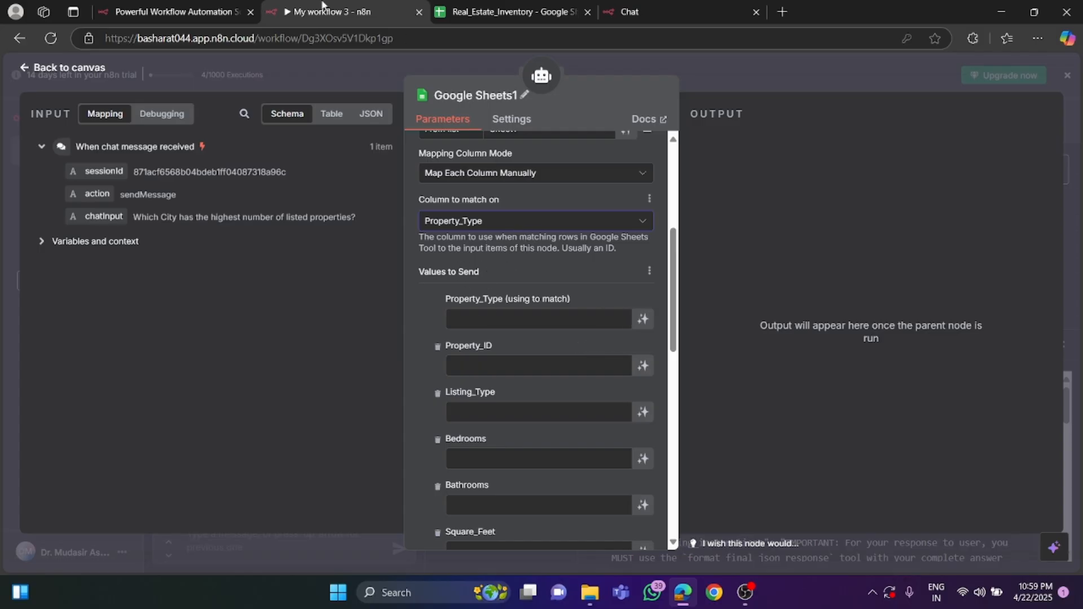
- Check the column headers and Property_Type entries in the Real_Estate_Inventory spreadsheet, and return to the n8n workflow
{"action": "left_click", "coordinate": [498, 10]}
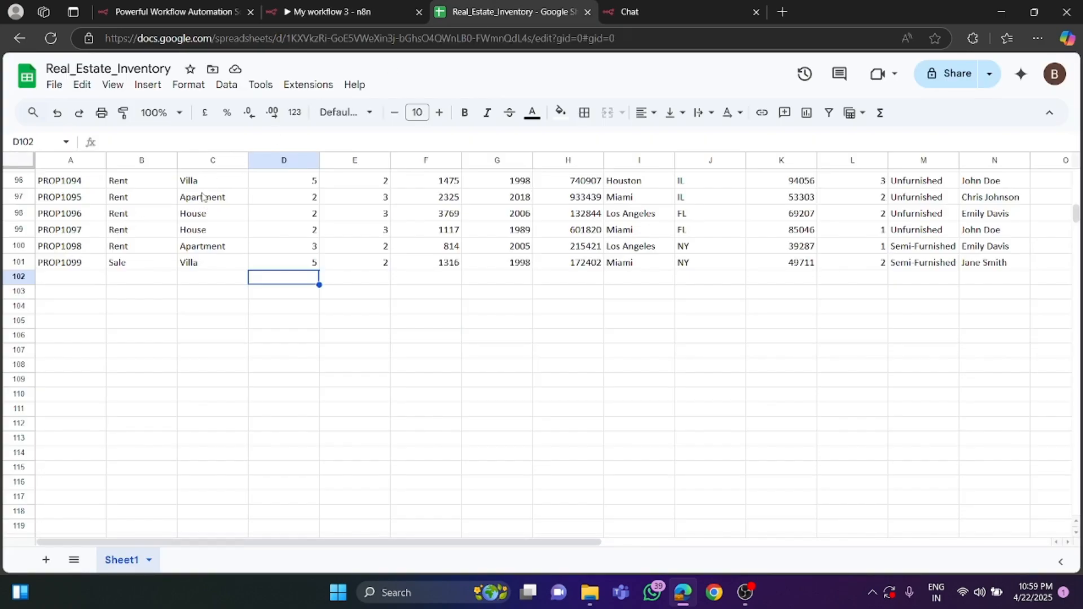
{"action": "scroll", "coordinate": [204, 214], "scroll_direction": "up", "scroll_amount": 1}
{"action": "scroll", "coordinate": [205, 215], "scroll_direction": "up", "scroll_amount": 2}
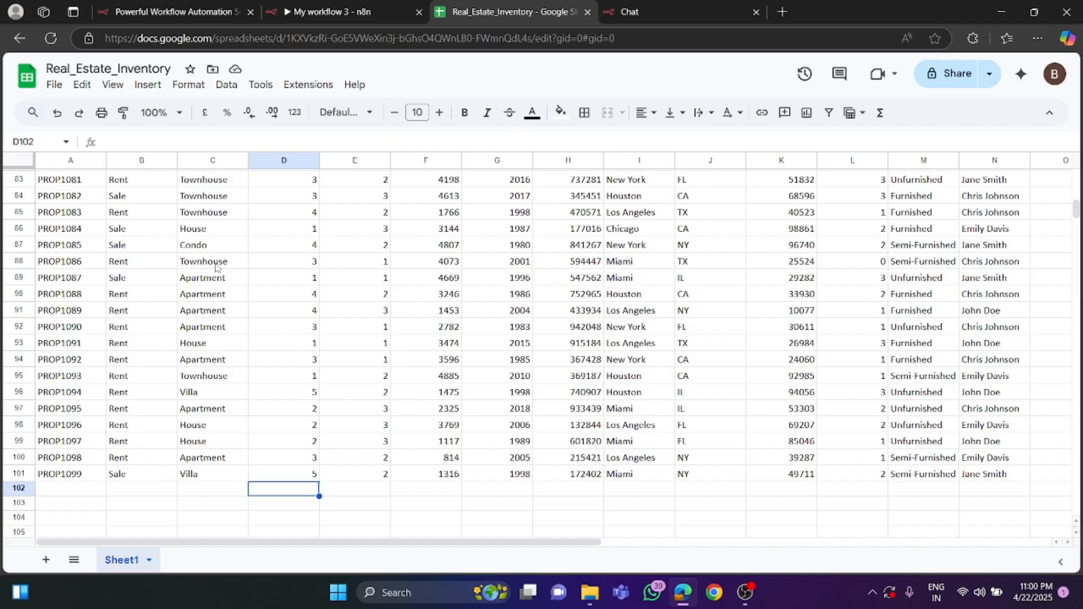
{"action": "scroll", "coordinate": [201, 225], "scroll_direction": "up", "scroll_amount": 10}
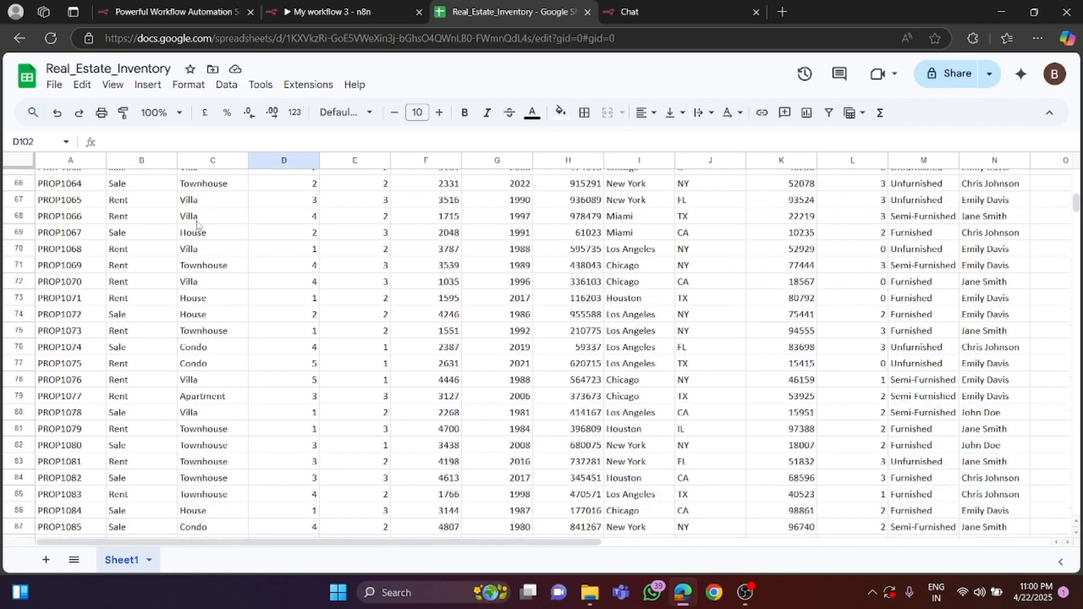
{"action": "scroll", "coordinate": [198, 222], "scroll_direction": "up", "scroll_amount": 15}
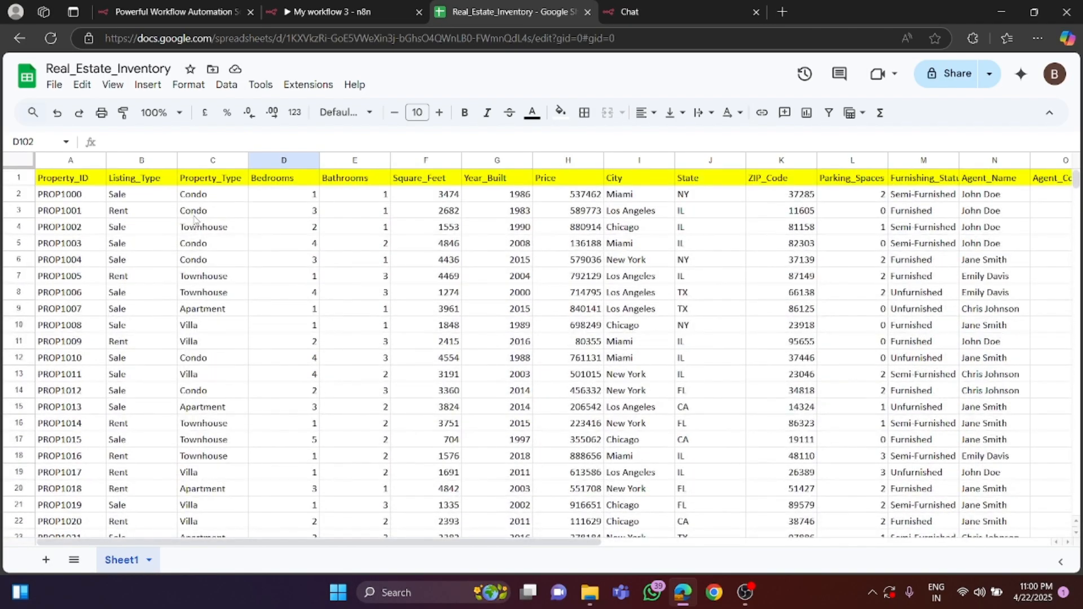
{"action": "left_click", "coordinate": [405, 11]}
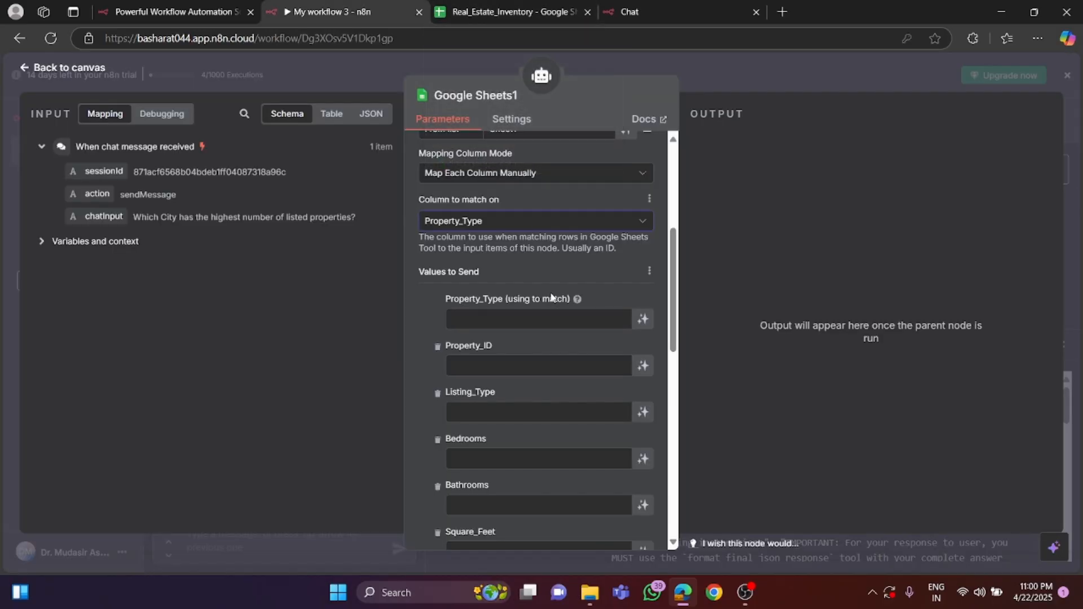
- Let the model define the Property_Type, Property_ID and Listing_Type values to send
{"action": "left_click", "coordinate": [490, 324]}
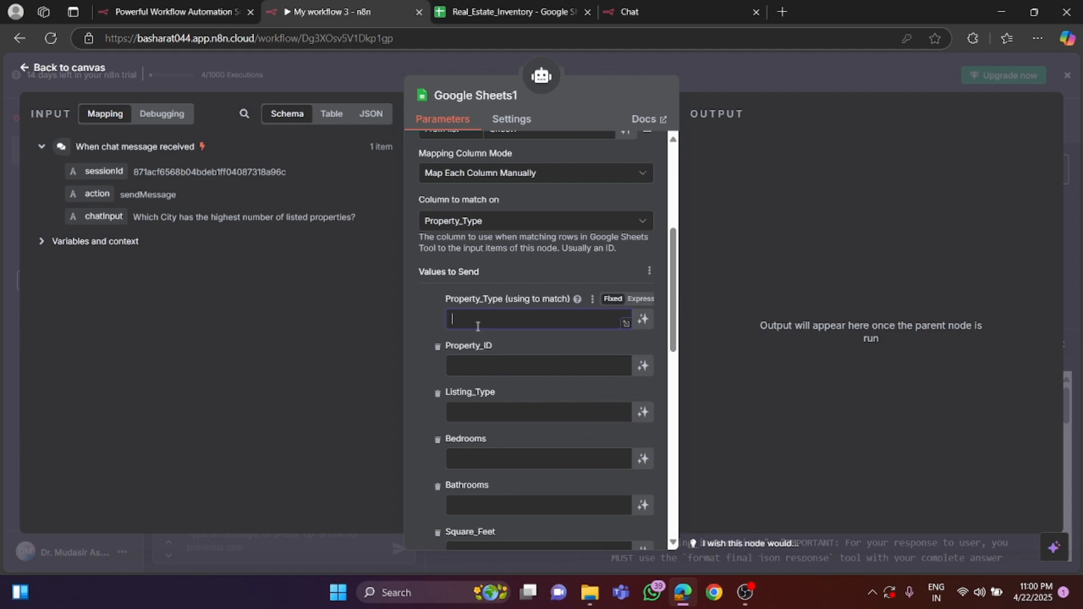
{"action": "scroll", "coordinate": [485, 430], "scroll_direction": "down", "scroll_amount": 1}
{"action": "scroll", "coordinate": [484, 430], "scroll_direction": "down", "scroll_amount": 7}
{"action": "scroll", "coordinate": [483, 428], "scroll_direction": "down", "scroll_amount": 2}
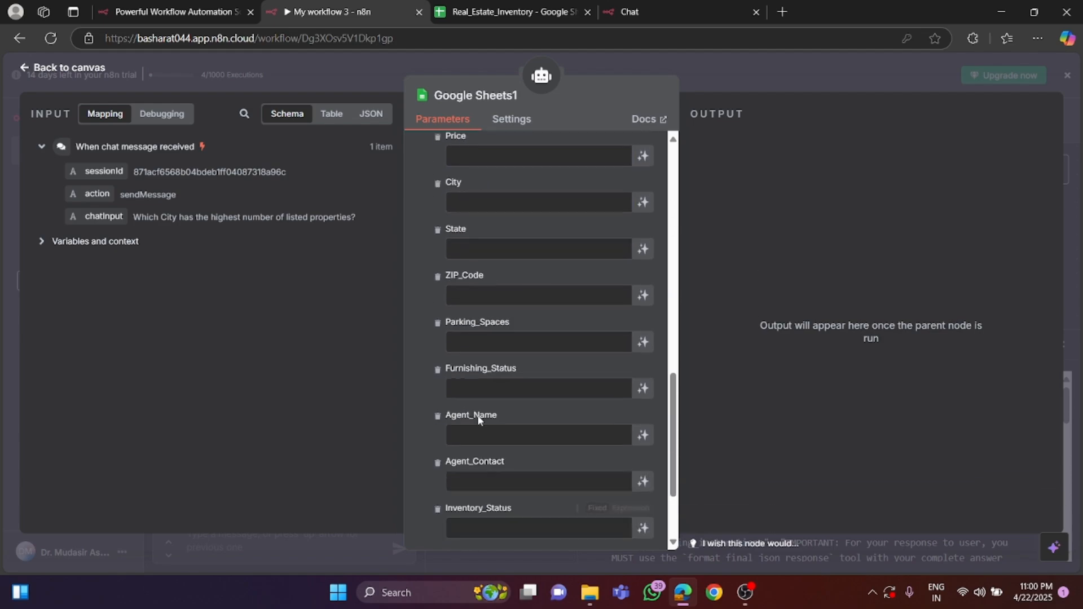
{"action": "scroll", "coordinate": [484, 416], "scroll_direction": "up", "scroll_amount": 10}
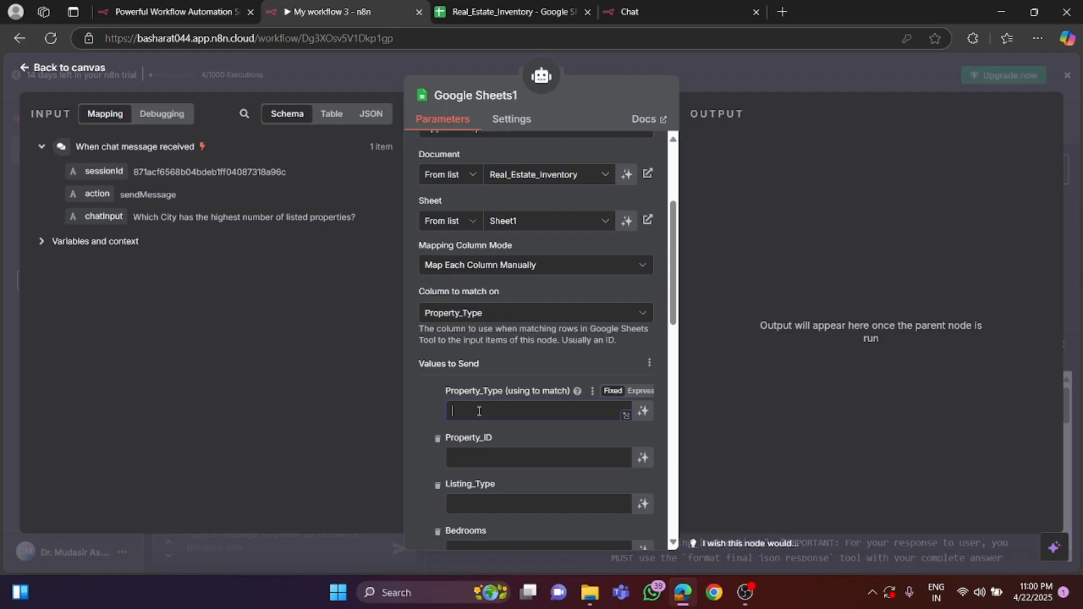
{"action": "left_click", "coordinate": [643, 412]}
{"action": "scroll", "coordinate": [642, 418], "scroll_direction": "down", "scroll_amount": 3}
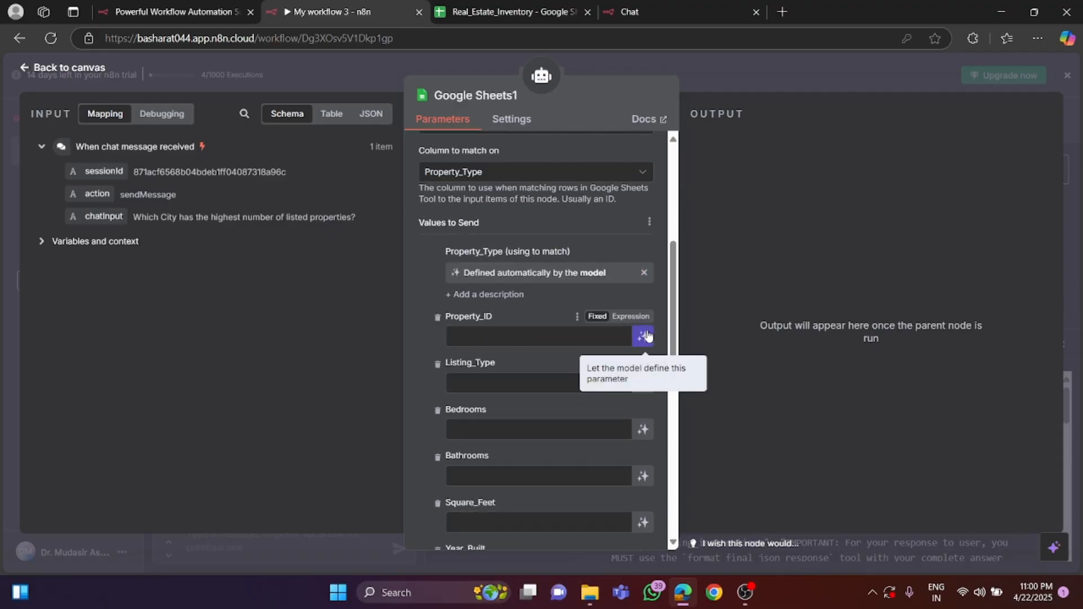
{"action": "left_click", "coordinate": [643, 340]}
{"action": "left_click", "coordinate": [643, 403]}
- Let the model define the Bedrooms, Bathrooms, Square_Feet, Year_Built and Price values
{"action": "scroll", "coordinate": [643, 403], "scroll_direction": "down", "scroll_amount": 3}
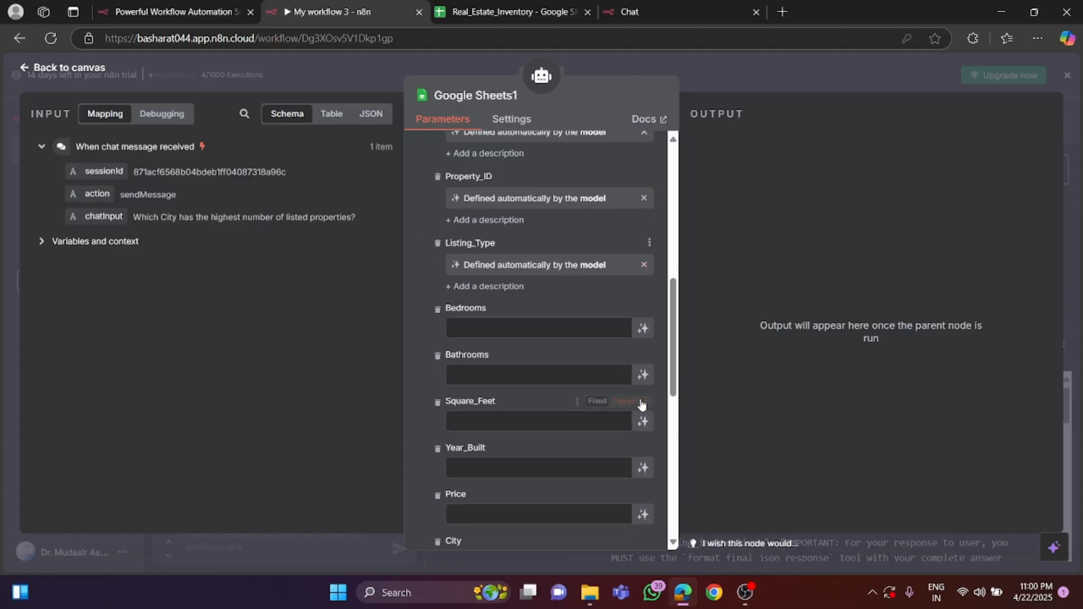
{"action": "left_click", "coordinate": [644, 329]}
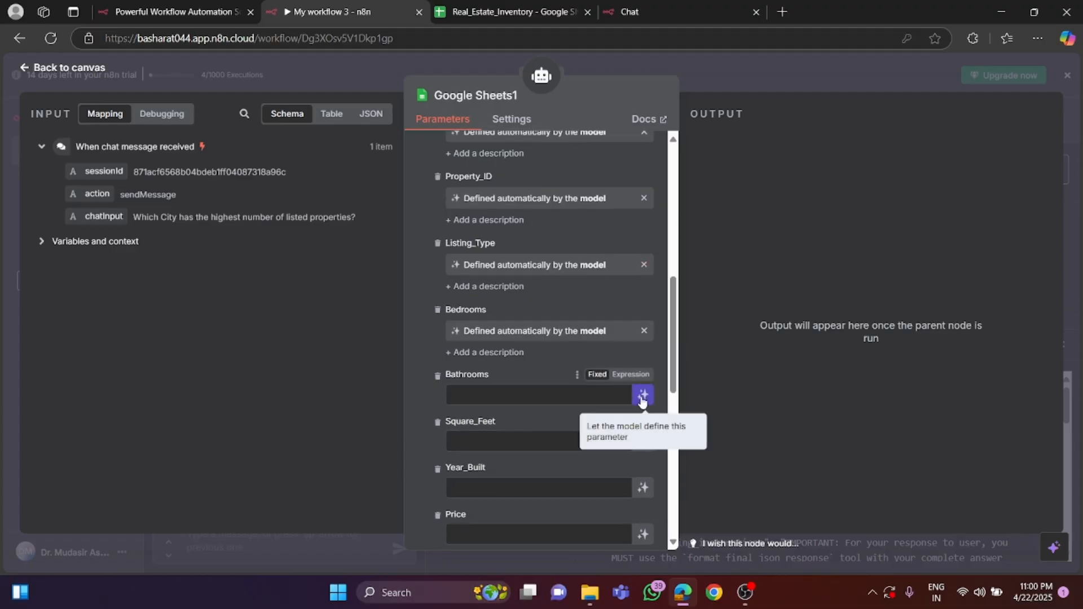
{"action": "left_click", "coordinate": [643, 396]}
{"action": "scroll", "coordinate": [643, 395], "scroll_direction": "down", "scroll_amount": 3}
{"action": "left_click", "coordinate": [643, 248]}
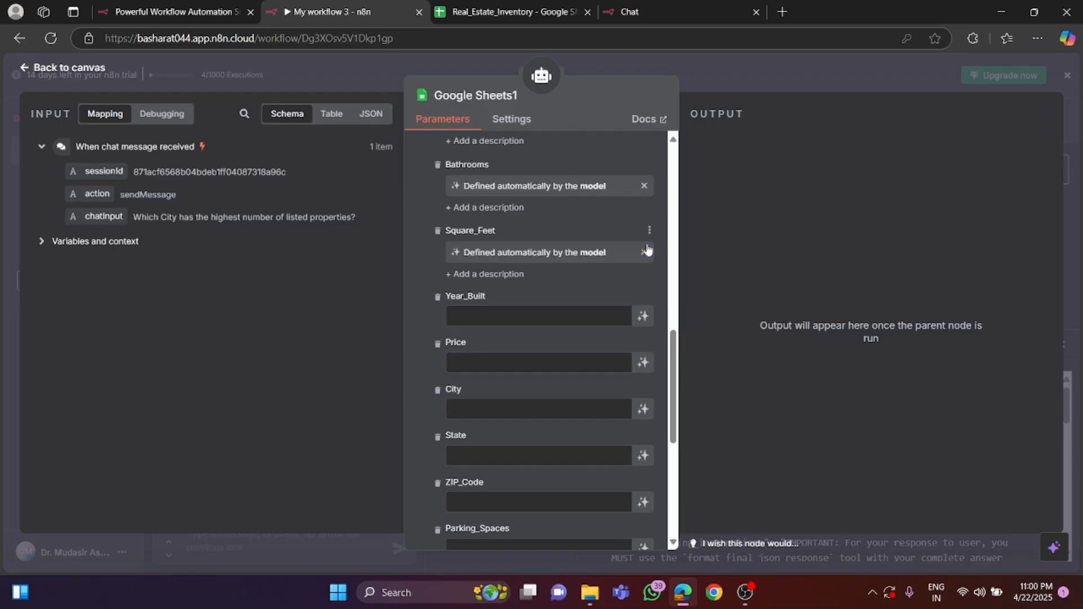
{"action": "left_click", "coordinate": [643, 316]}
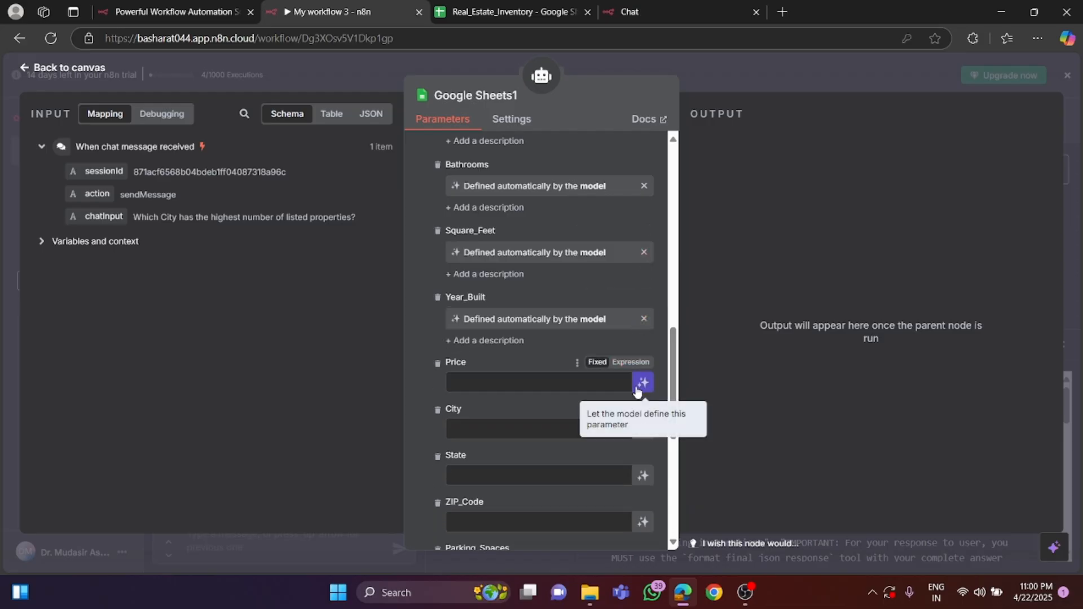
{"action": "left_click", "coordinate": [644, 383]}
- Let the model define the City, State, ZIP_Code and Parking_Spaces values
{"action": "scroll", "coordinate": [643, 387], "scroll_direction": "down", "scroll_amount": 5}
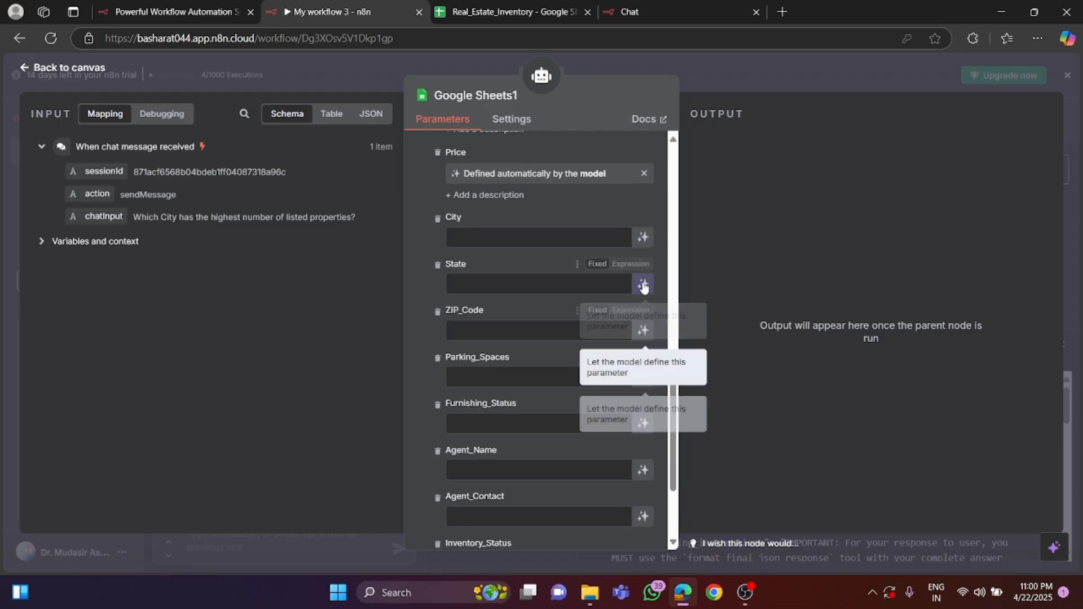
{"action": "left_click", "coordinate": [644, 241]}
{"action": "left_click", "coordinate": [644, 301]}
{"action": "scroll", "coordinate": [643, 341], "scroll_direction": "down", "scroll_amount": 4}
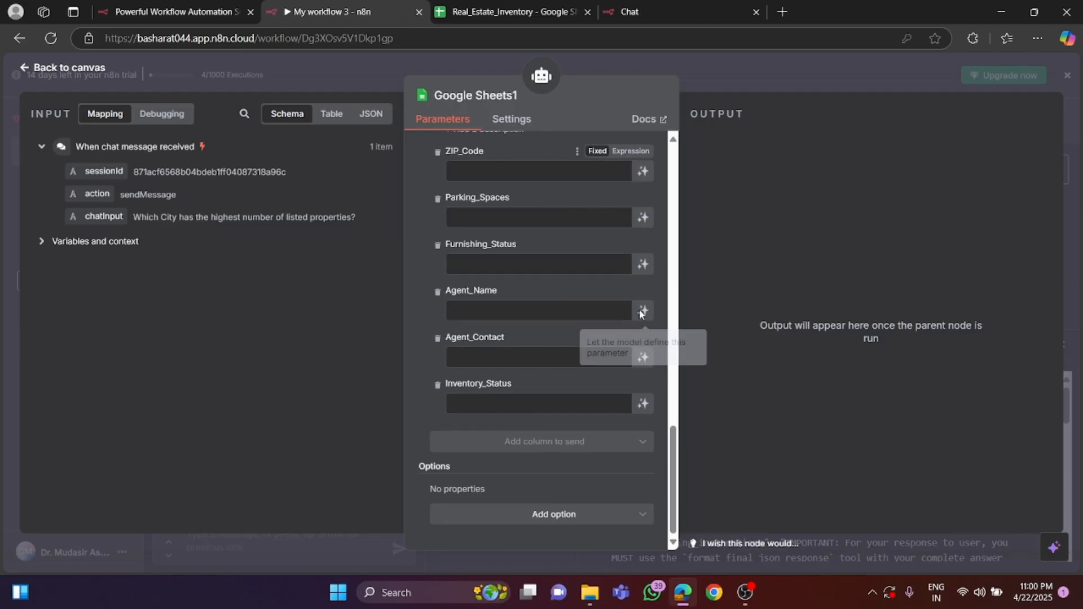
{"action": "left_click", "coordinate": [643, 171]}
{"action": "left_click", "coordinate": [643, 240]}
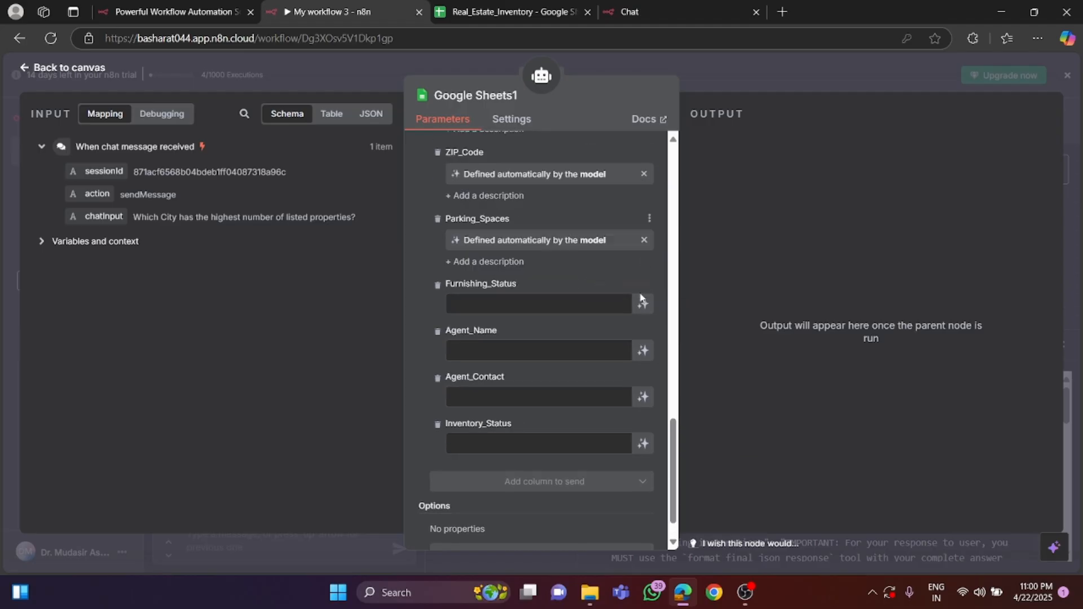
- Let the model define the Furnishing_Status, Agent_Name, Agent_Contact and Inventory_Status values, and return to the canvas
{"action": "left_click", "coordinate": [644, 305]}
{"action": "left_click", "coordinate": [643, 372]}
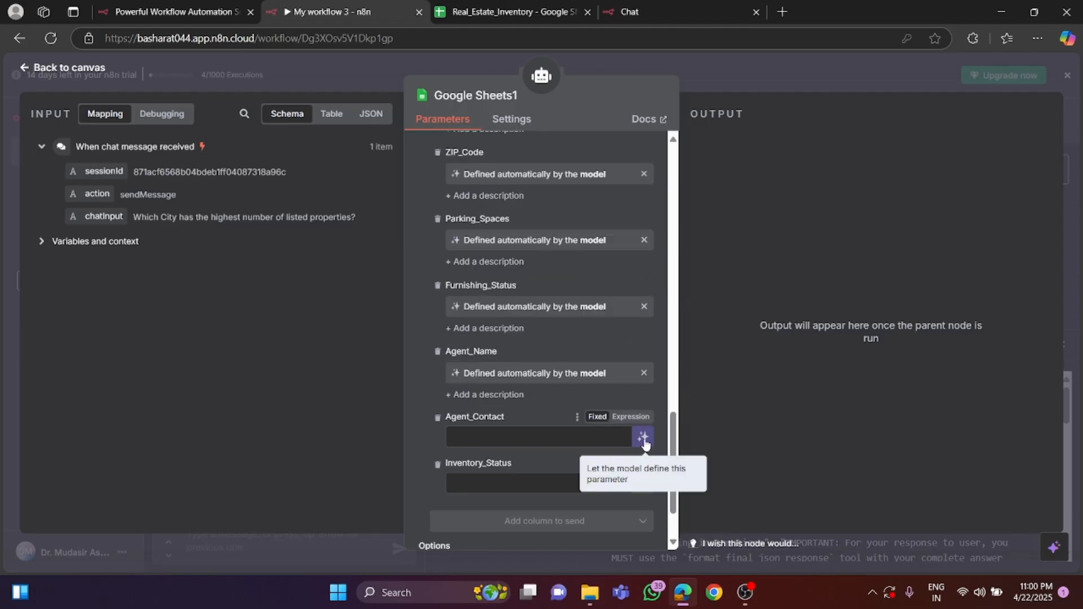
{"action": "left_click", "coordinate": [643, 438]}
{"action": "left_click", "coordinate": [643, 504]}
{"action": "scroll", "coordinate": [614, 418], "scroll_direction": "down", "scroll_amount": 2}
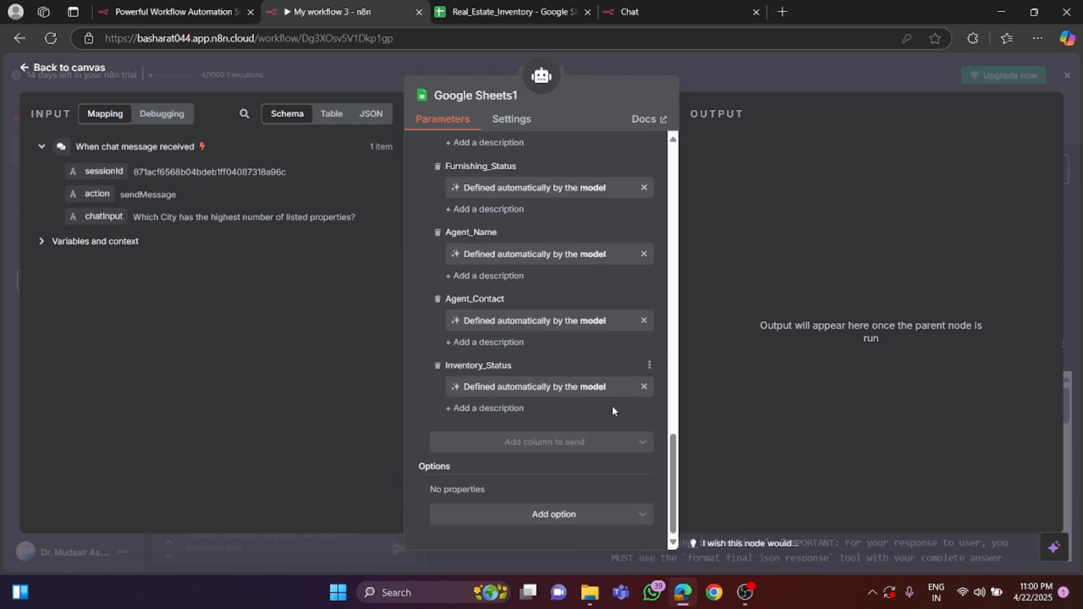
{"action": "scroll", "coordinate": [612, 405], "scroll_direction": "up", "scroll_amount": 8}
{"action": "scroll", "coordinate": [613, 396], "scroll_direction": "up", "scroll_amount": 10}
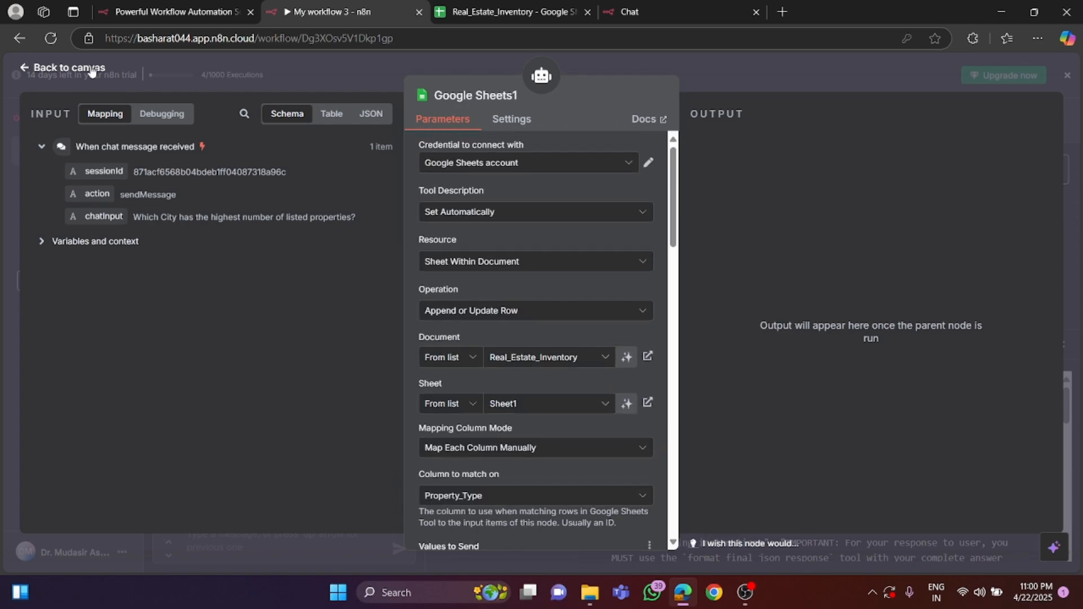
{"action": "left_click", "coordinate": [89, 68]}
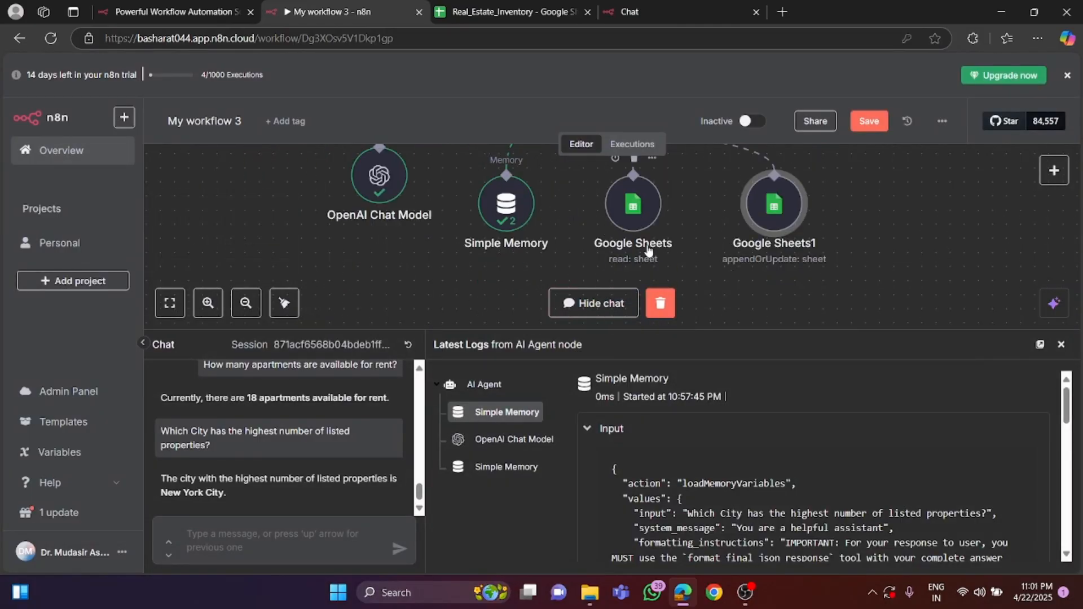
- Rename the Google Sheets node that reads the sheet as Search Inventory
{"action": "right_click", "coordinate": [647, 247]}
{"action": "left_click", "coordinate": [679, 301]}
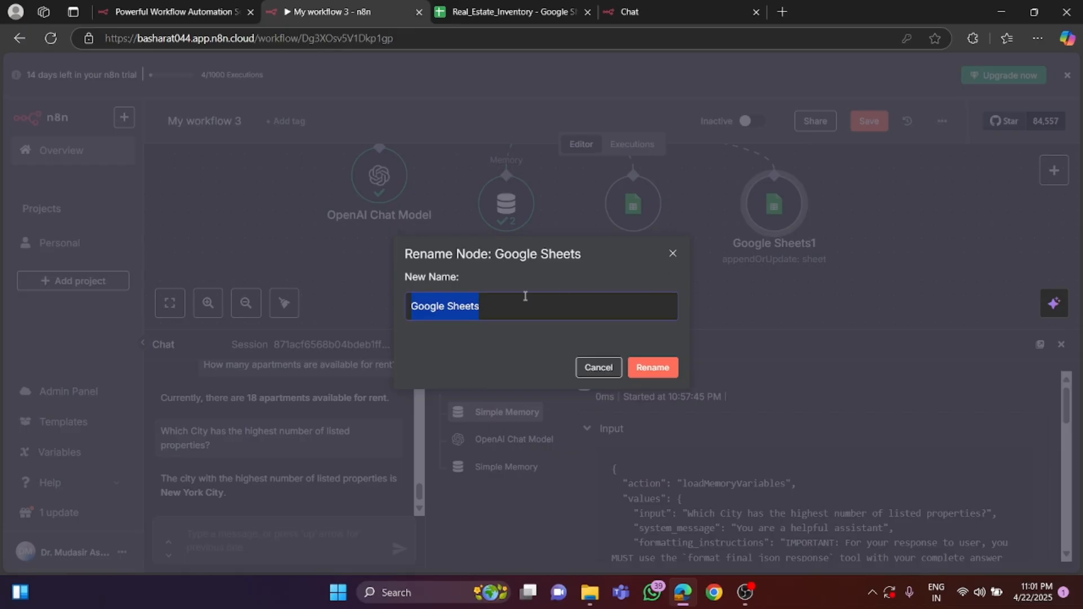
{"action": "key", "text": "BackSpace"}
{"action": "type", "text": "Search In"}
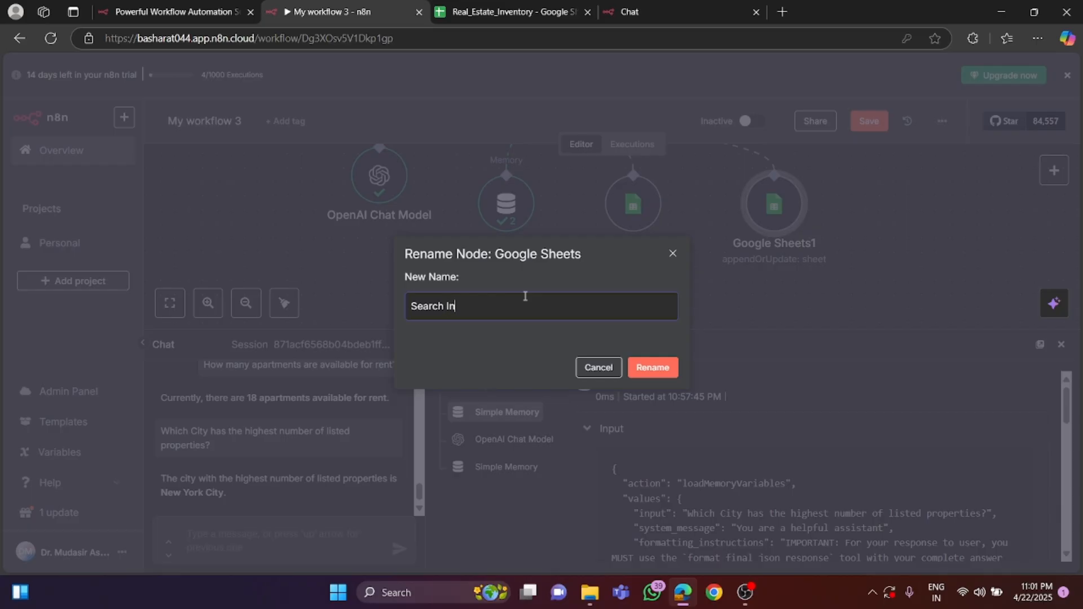
{"action": "type", "text": "ventory"}
{"action": "left_click", "coordinate": [671, 364]}
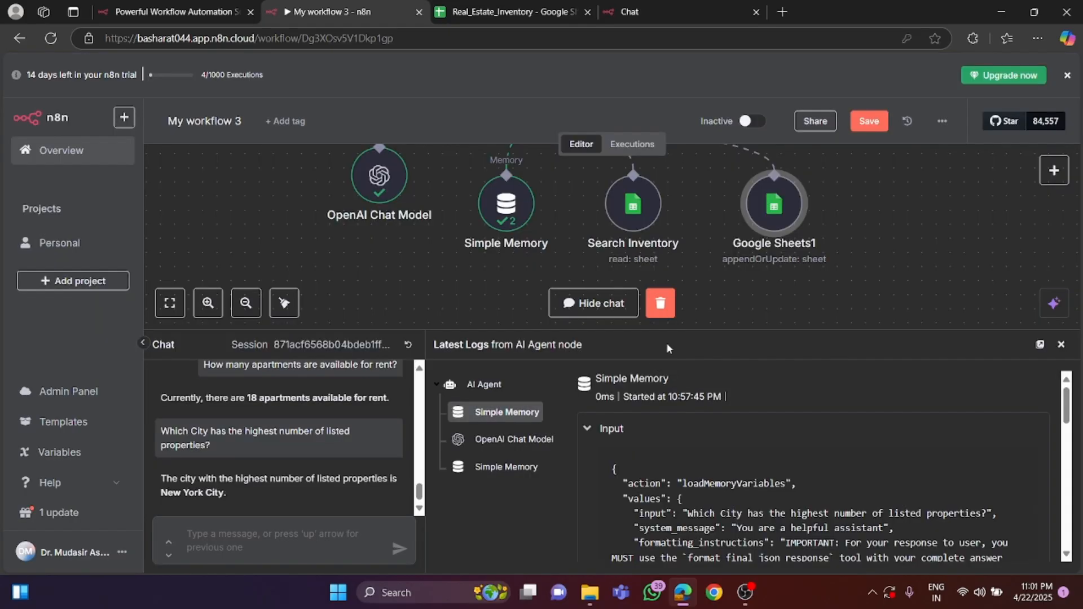
- Rename the append-or-update Google Sheets node as Update inventory
{"action": "right_click", "coordinate": [773, 253]}
{"action": "left_click", "coordinate": [801, 306]}
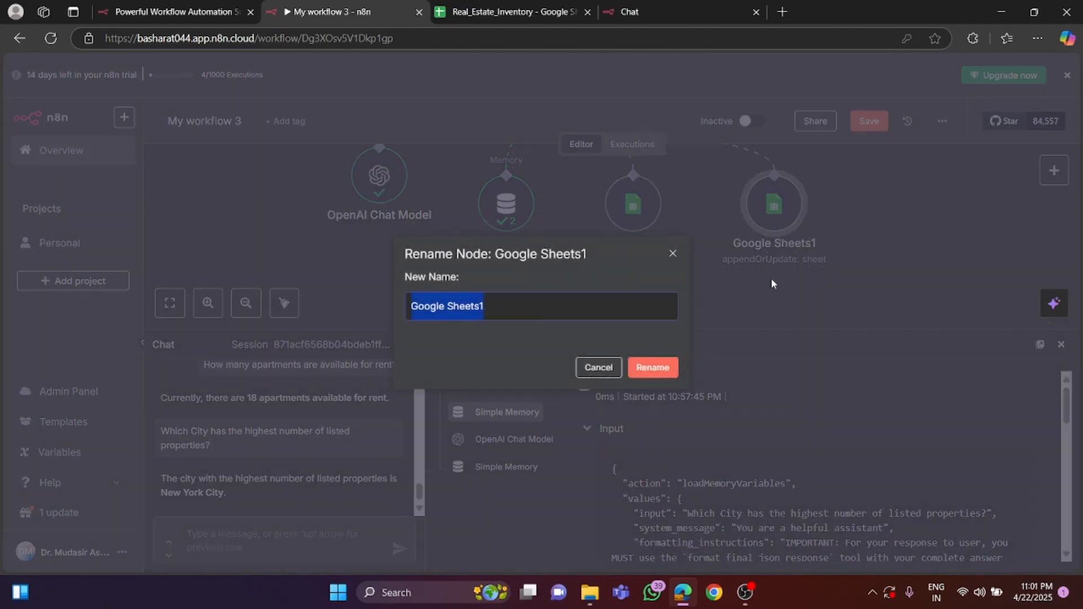
{"action": "type", "text": "U"}
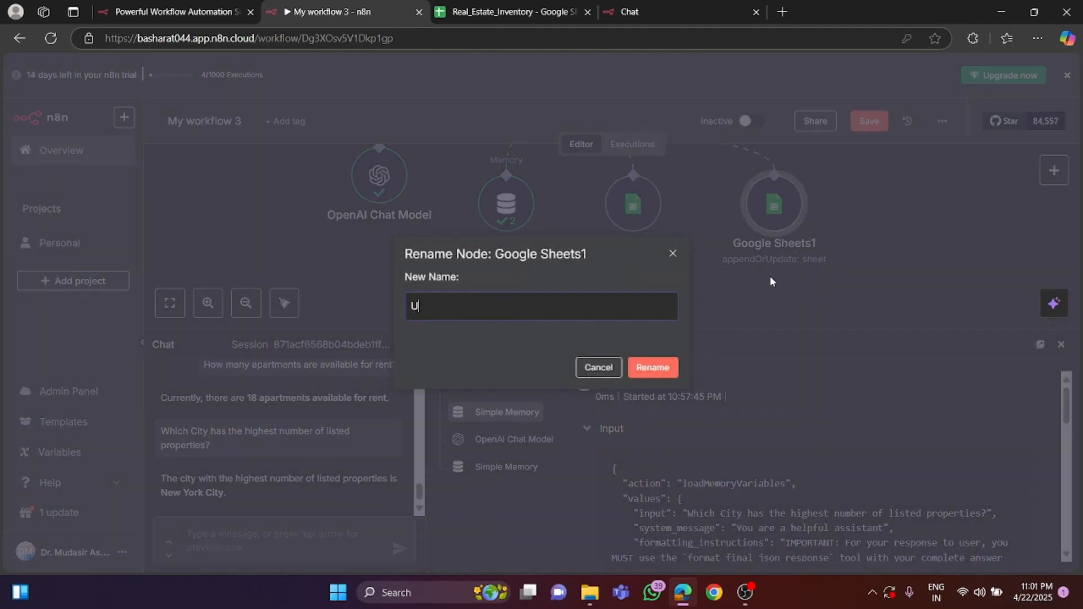
{"action": "type", "text": "pdate Inventory"}
{"action": "left_click", "coordinate": [675, 368]}
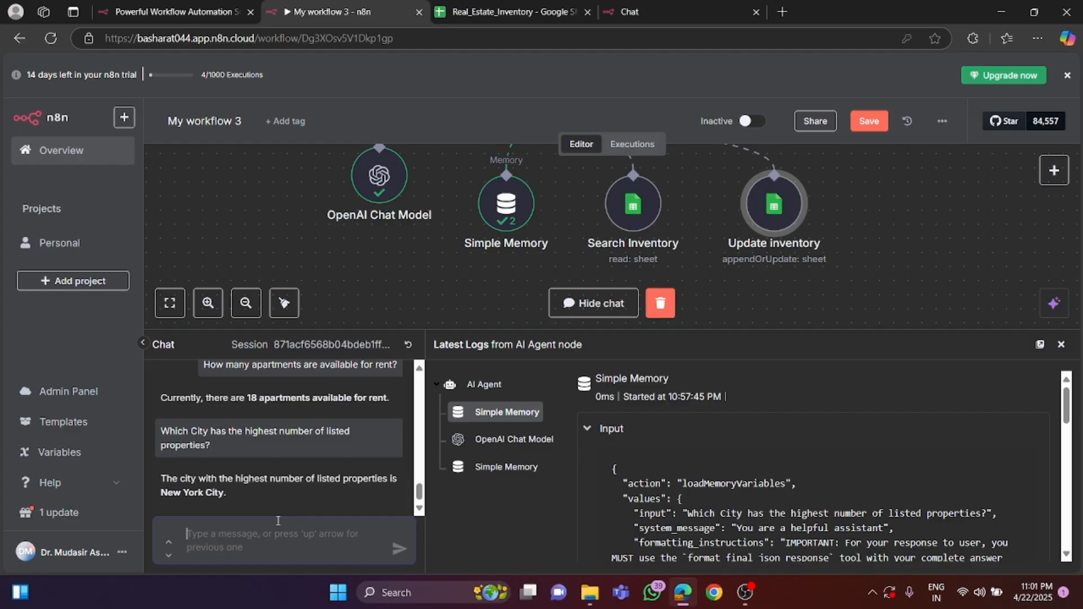
- Ask the chatbot "Do I have any property_type with the name Hut?"
{"action": "type", "text": "Do I ha"}
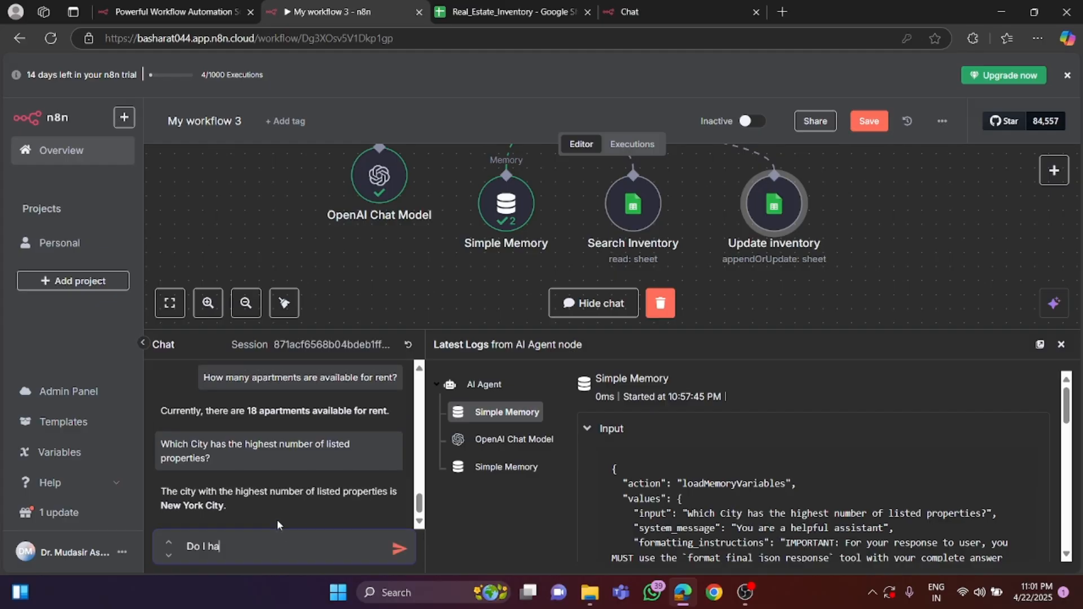
{"action": "type", "text": "ve an"}
{"action": "type", "text": "y property_type with the "}
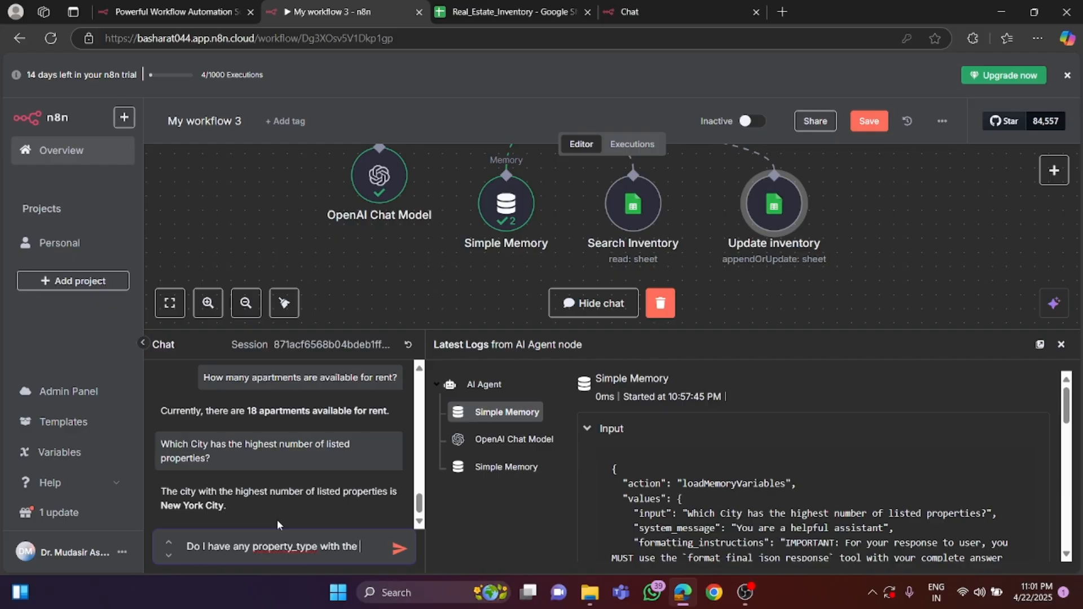
{"action": "type", "text": "name "}
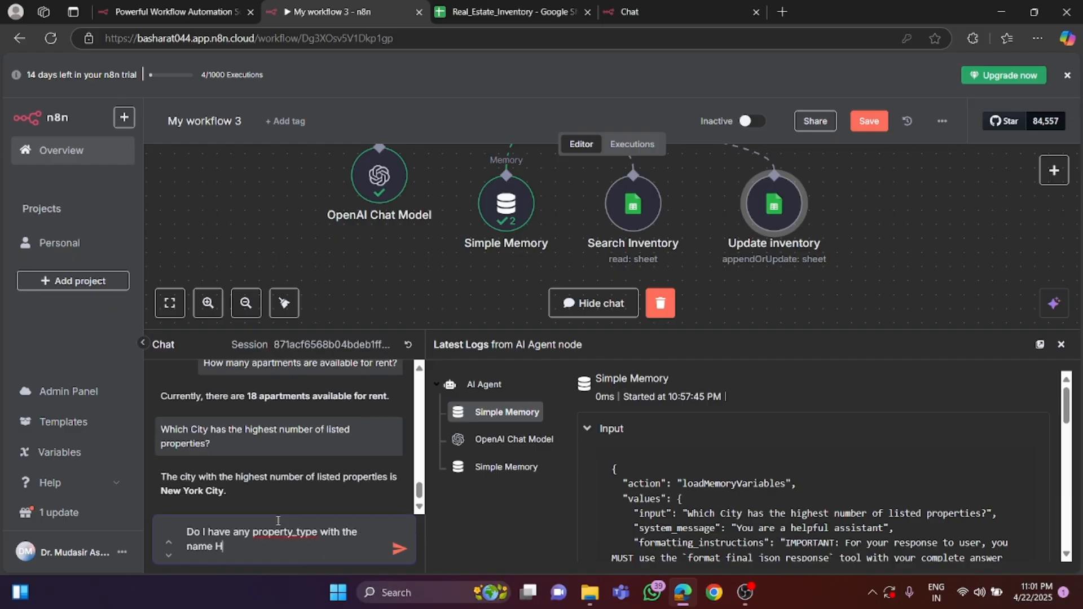
{"action": "type", "text": "Hut?"}
{"action": "key", "text": "Return"}
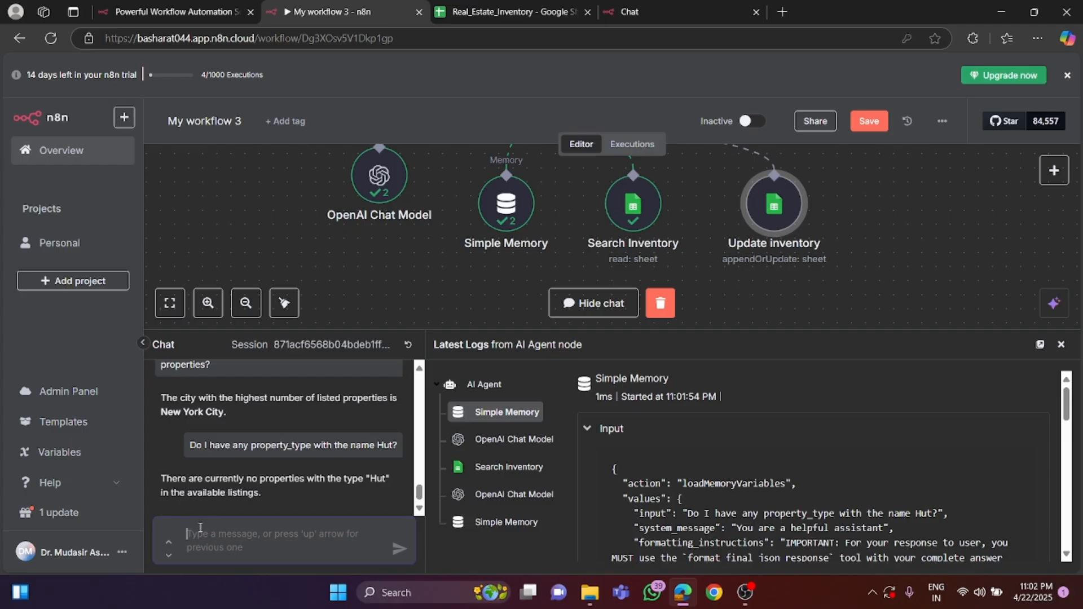
- Ask the chatbot "Can you create one for me with the name Hut?"
{"action": "type", "text": "Can you cr"}
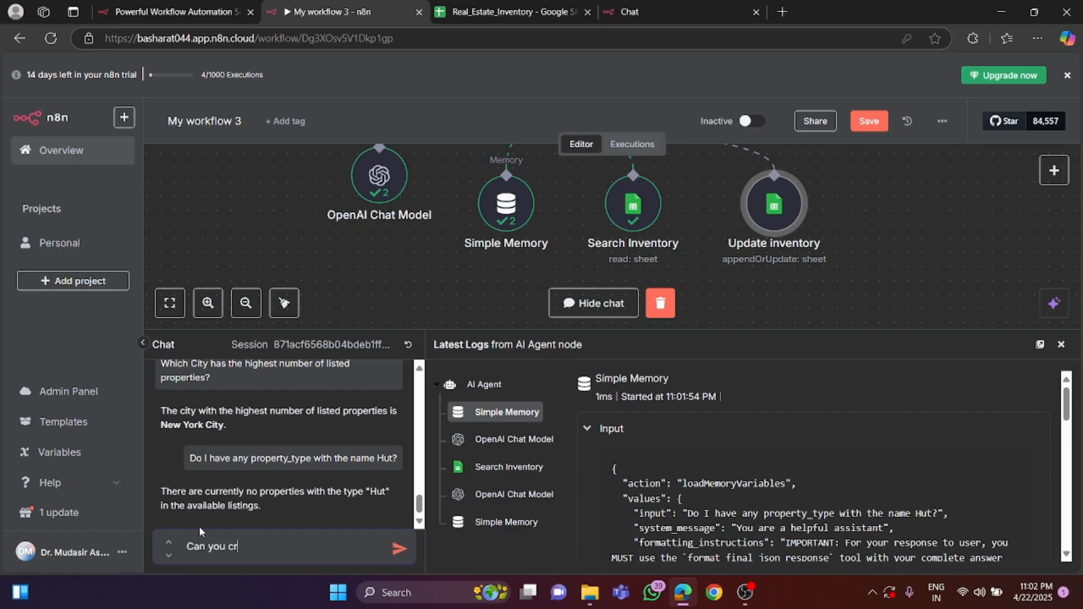
{"action": "type", "text": "eate one for me with"}
{"action": "key", "text": "BackSpace"}
{"action": "key", "text": "BackSpace"}
{"action": "type", "text": "the n"}
{"action": "key", "text": "BackSpace"}
{"action": "key", "text": "BackSpace"}
{"action": "key", "text": "BackSpace"}
{"action": "type", "text": "t"}
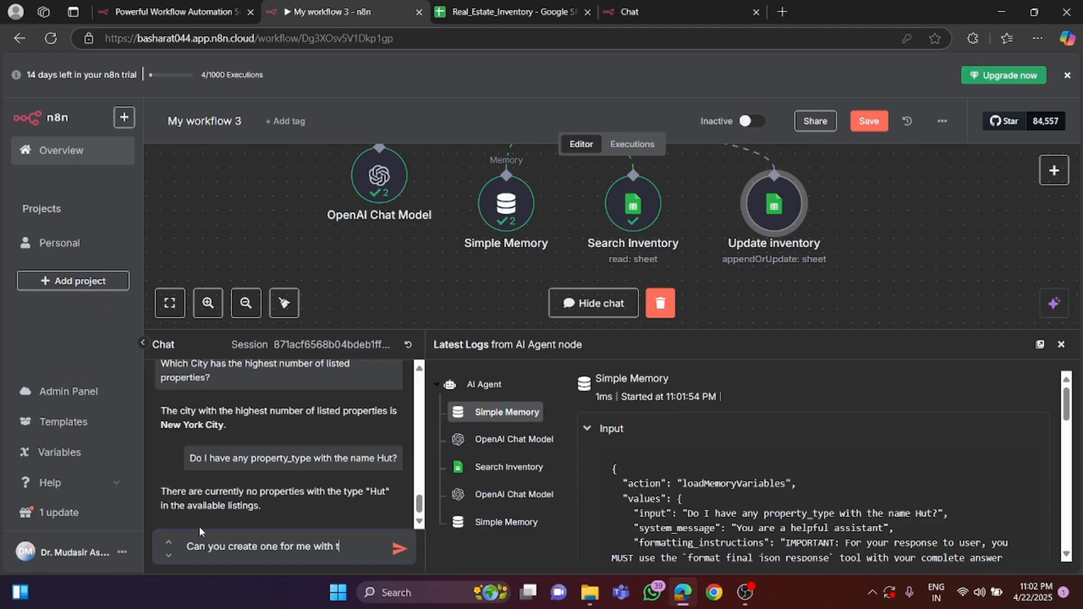
{"action": "type", "text": "he name "}
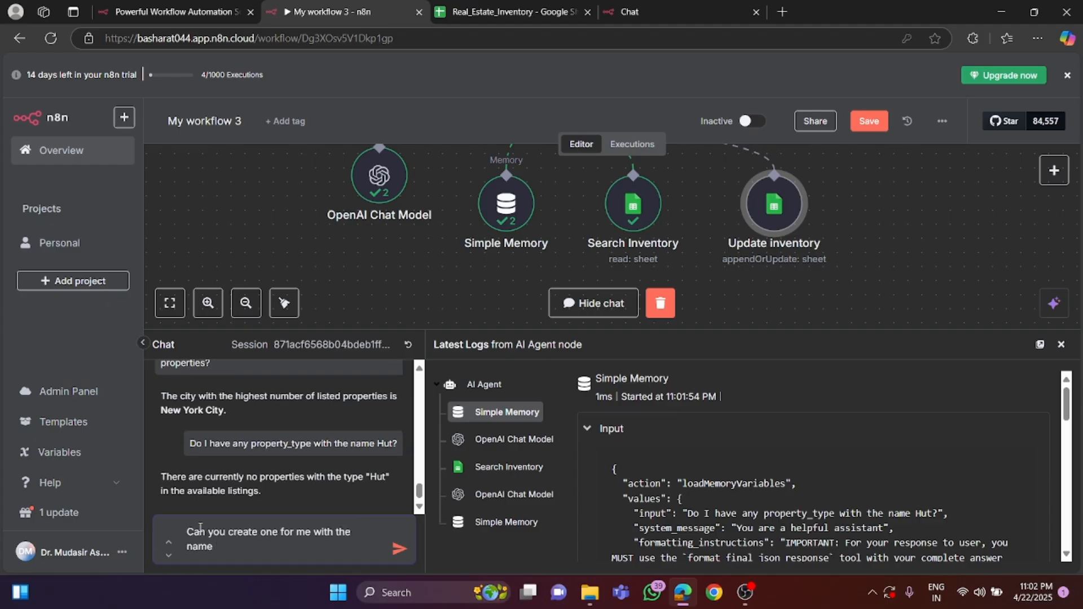
{"action": "type", "text": "Hut?"}
{"action": "key", "text": "Return"}
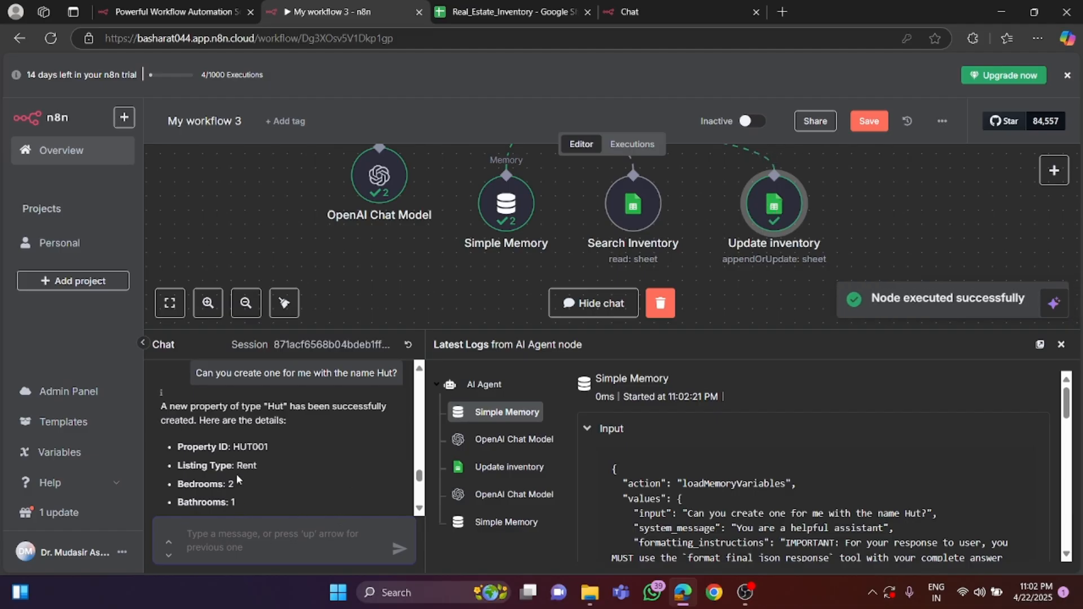
- Read through the property details in the chatbot's reply about the new Hut listing
{"action": "scroll", "coordinate": [240, 479], "scroll_direction": "down", "scroll_amount": 2}
{"action": "scroll", "coordinate": [239, 462], "scroll_direction": "up", "scroll_amount": 2}
{"action": "scroll", "coordinate": [237, 462], "scroll_direction": "down", "scroll_amount": 2}
{"action": "scroll", "coordinate": [236, 461], "scroll_direction": "up", "scroll_amount": 2}
{"action": "scroll", "coordinate": [237, 462], "scroll_direction": "down", "scroll_amount": 2}
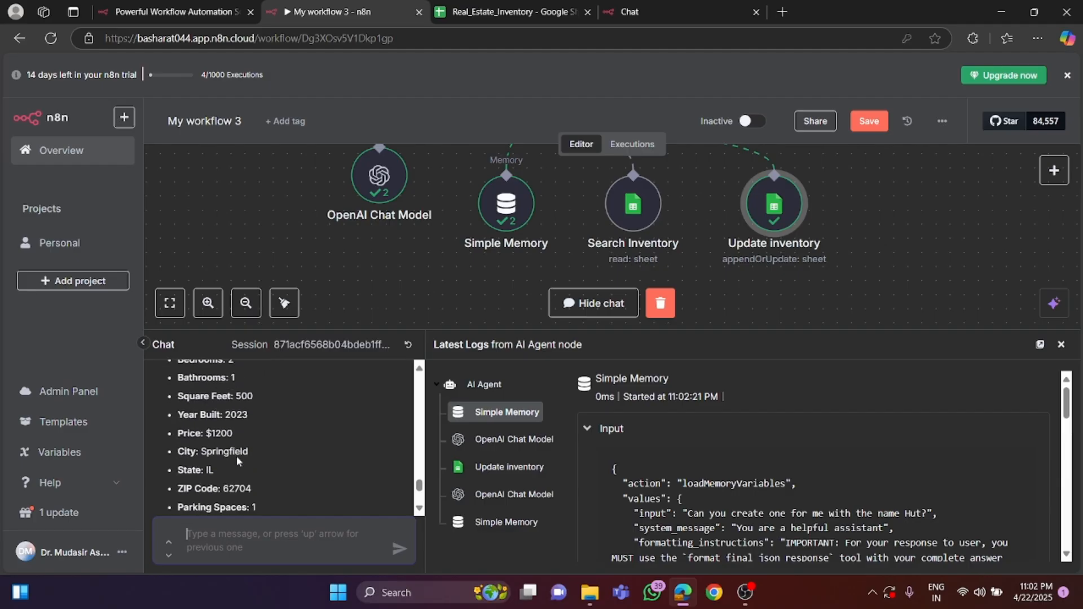
{"action": "scroll", "coordinate": [236, 456], "scroll_direction": "down", "scroll_amount": 4}
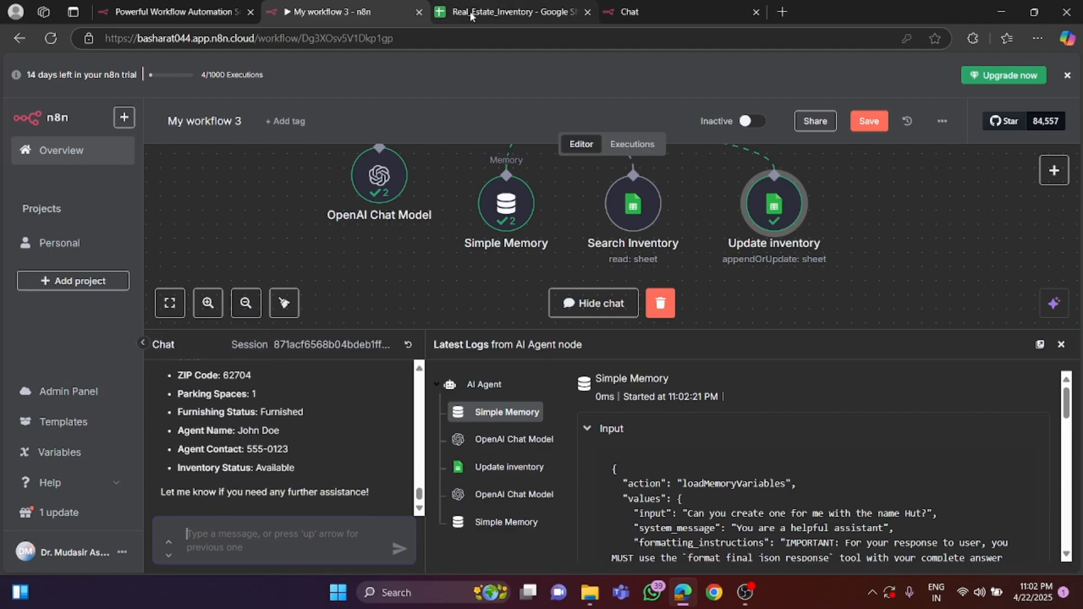
- Switch to the Real_Estate_Inventory Google Sheet and check the Hut entry in the last data row
{"action": "left_click", "coordinate": [472, 14]}
{"action": "scroll", "coordinate": [237, 332], "scroll_direction": "down", "scroll_amount": 10}
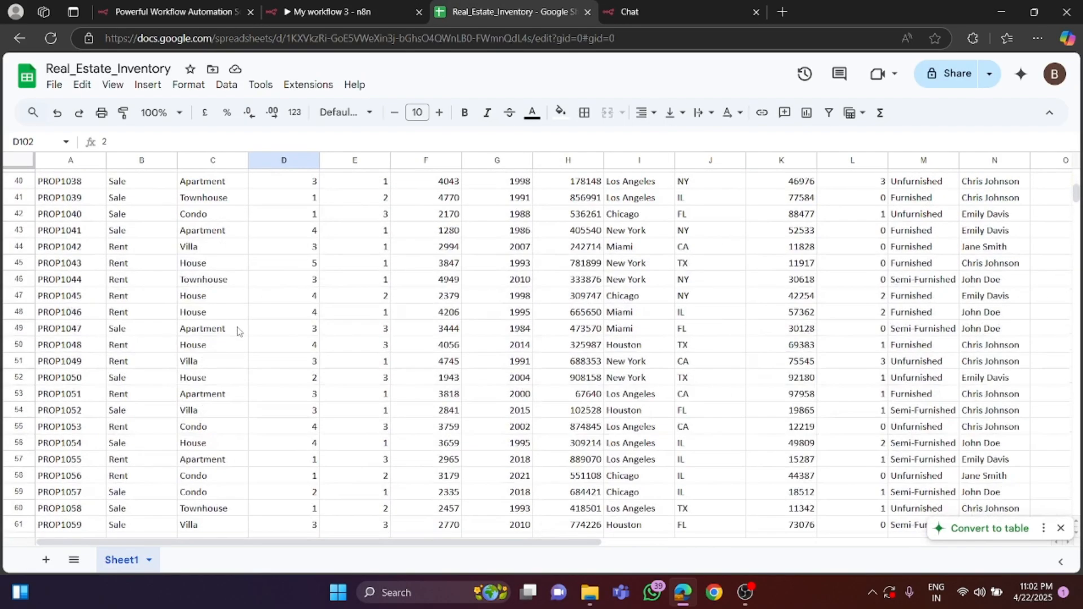
{"action": "scroll", "coordinate": [237, 332], "scroll_direction": "down", "scroll_amount": 14}
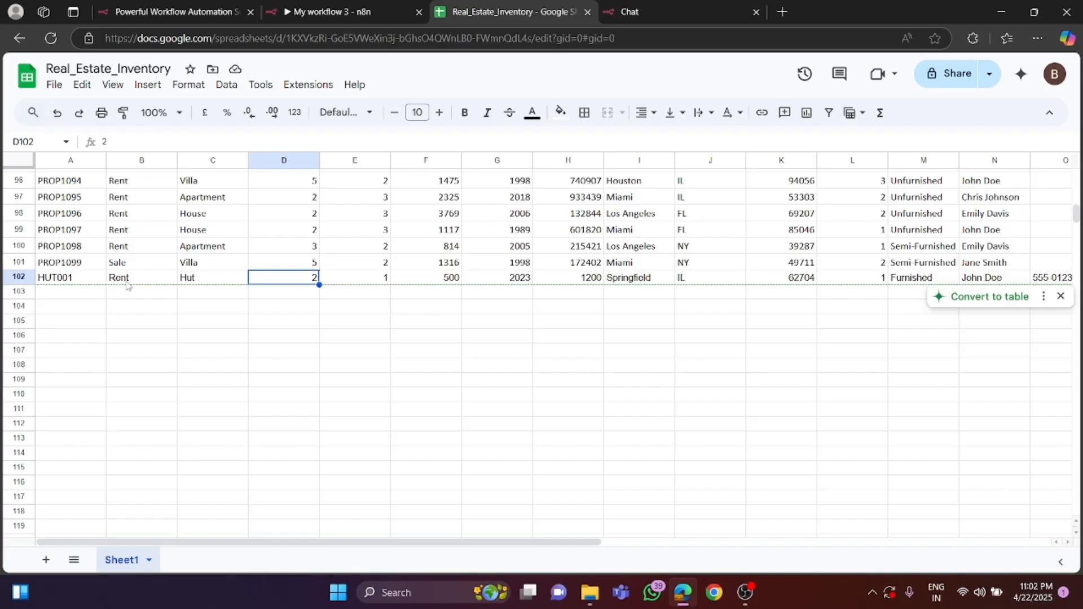
{"action": "left_click", "coordinate": [192, 280]}
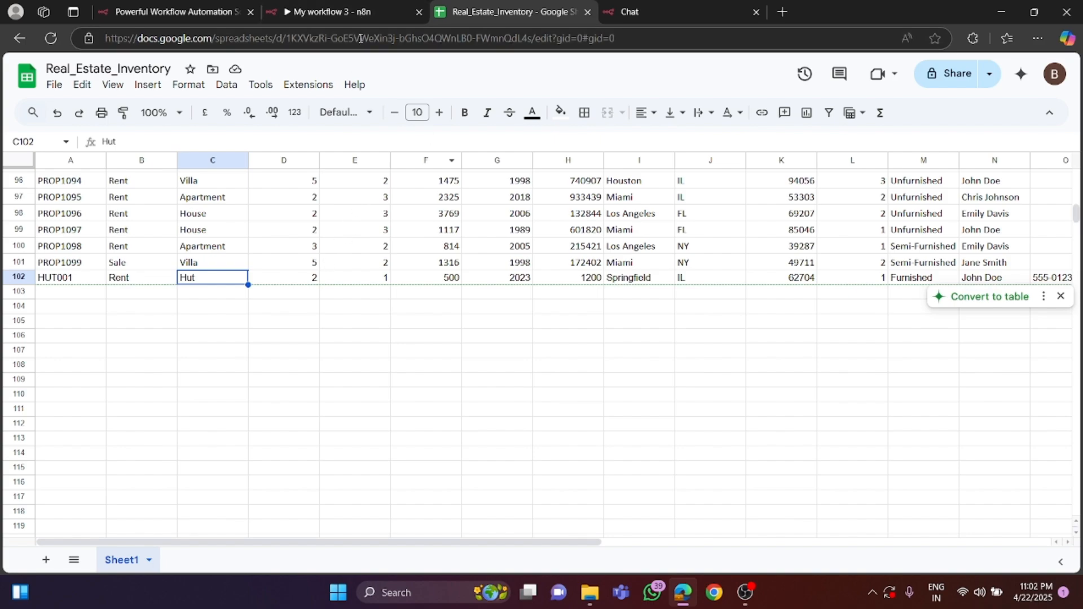
- Look over the inventory rows in the Google Sheet and select the Hut property's bedroom count in cell D102
{"action": "left_click", "coordinate": [364, 13]}
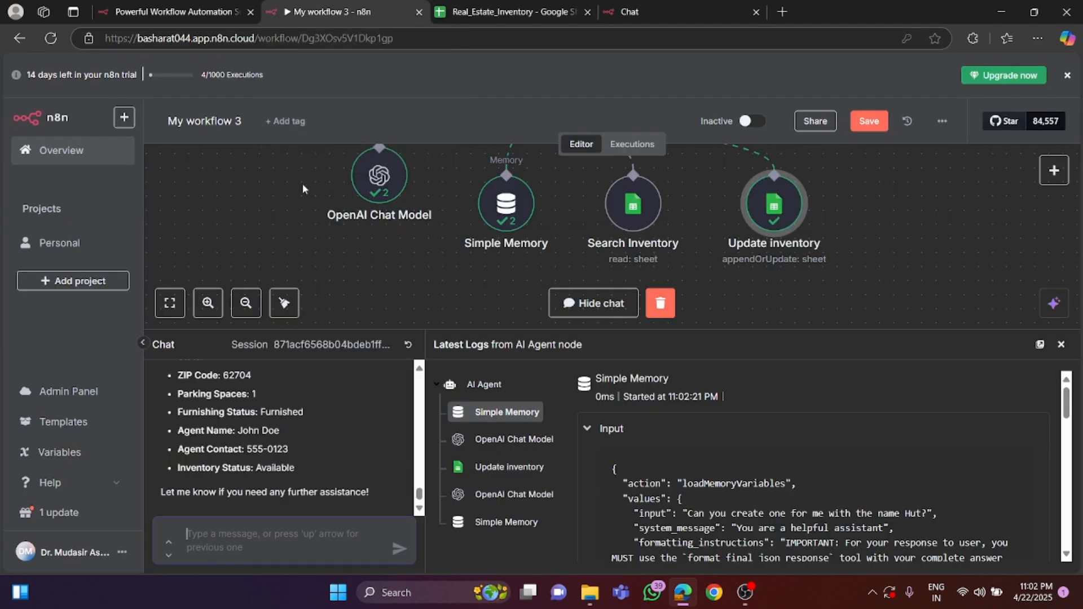
{"action": "left_click", "coordinate": [499, 11]}
{"action": "scroll", "coordinate": [244, 259], "scroll_direction": "up", "scroll_amount": 3}
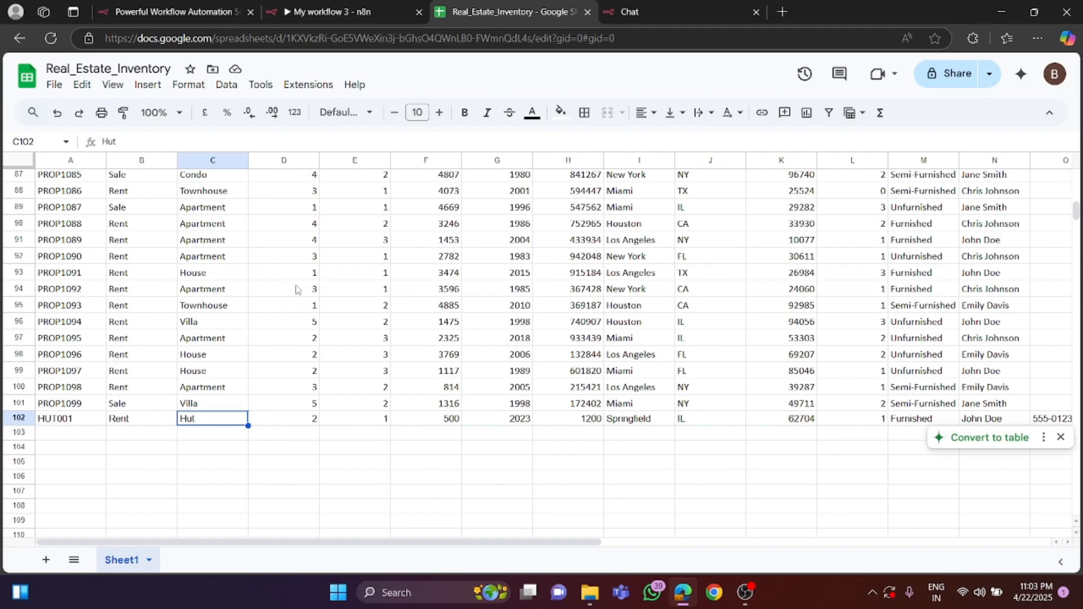
{"action": "scroll", "coordinate": [298, 290], "scroll_direction": "up", "scroll_amount": 2}
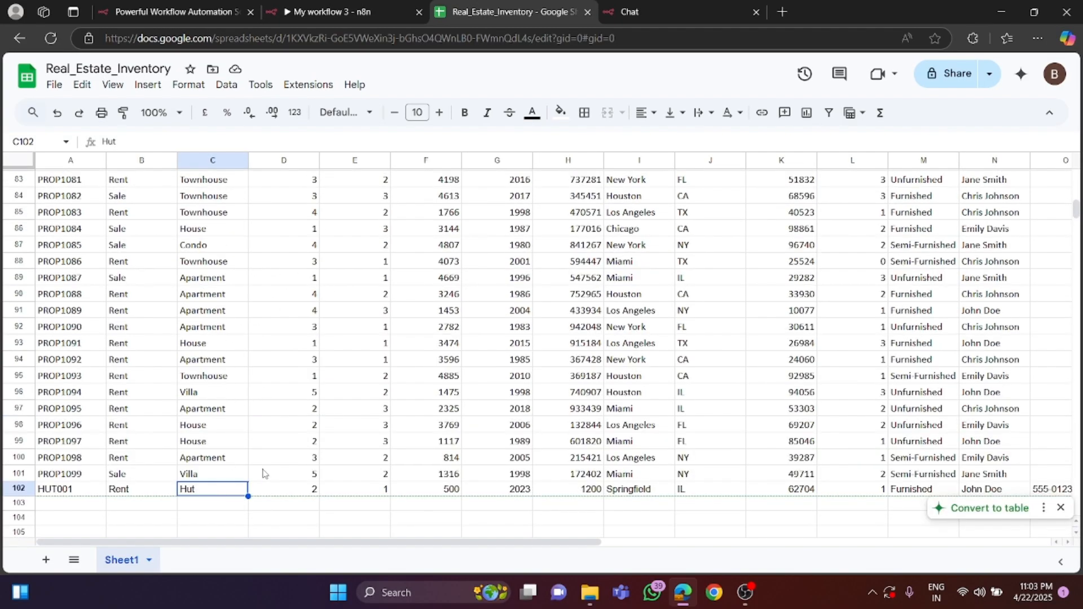
{"action": "scroll", "coordinate": [296, 451], "scroll_direction": "up", "scroll_amount": 20}
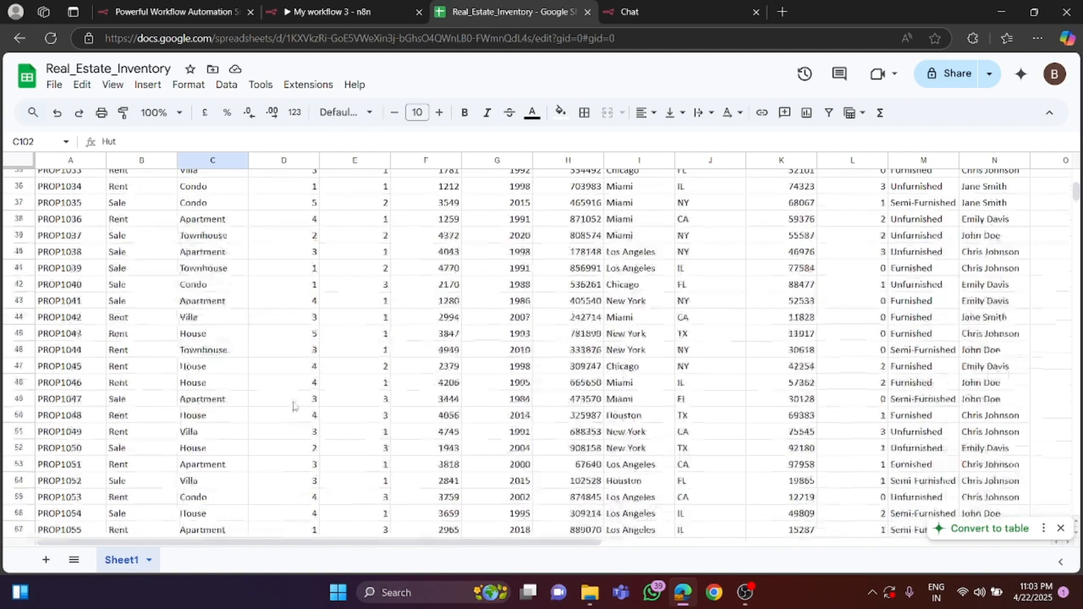
{"action": "scroll", "coordinate": [305, 439], "scroll_direction": "down", "scroll_amount": 20}
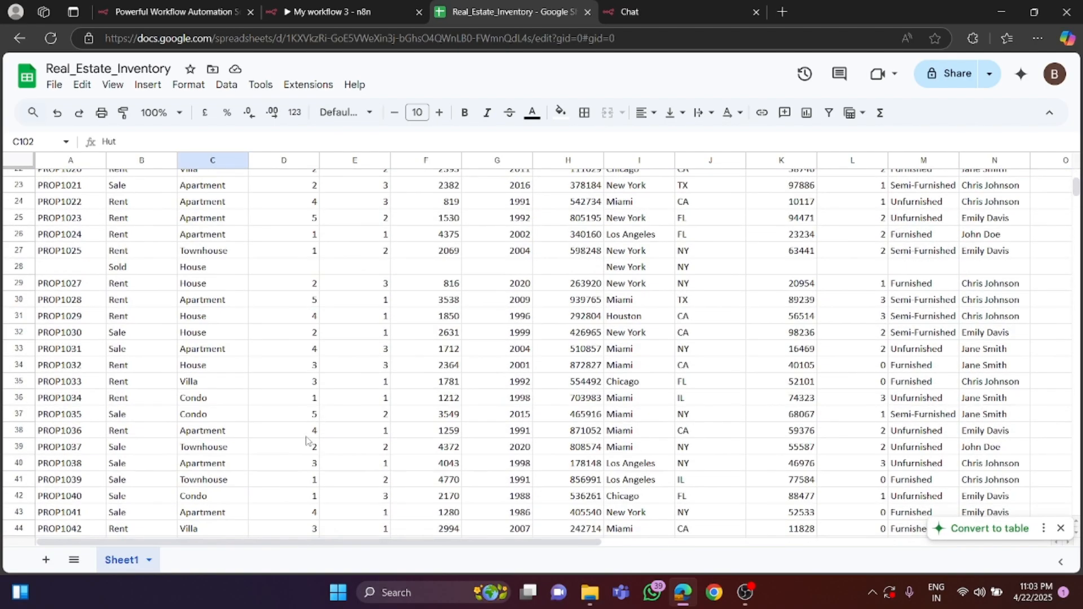
{"action": "scroll", "coordinate": [296, 428], "scroll_direction": "down", "scroll_amount": 5}
{"action": "scroll", "coordinate": [298, 229], "scroll_direction": "up", "scroll_amount": 4}
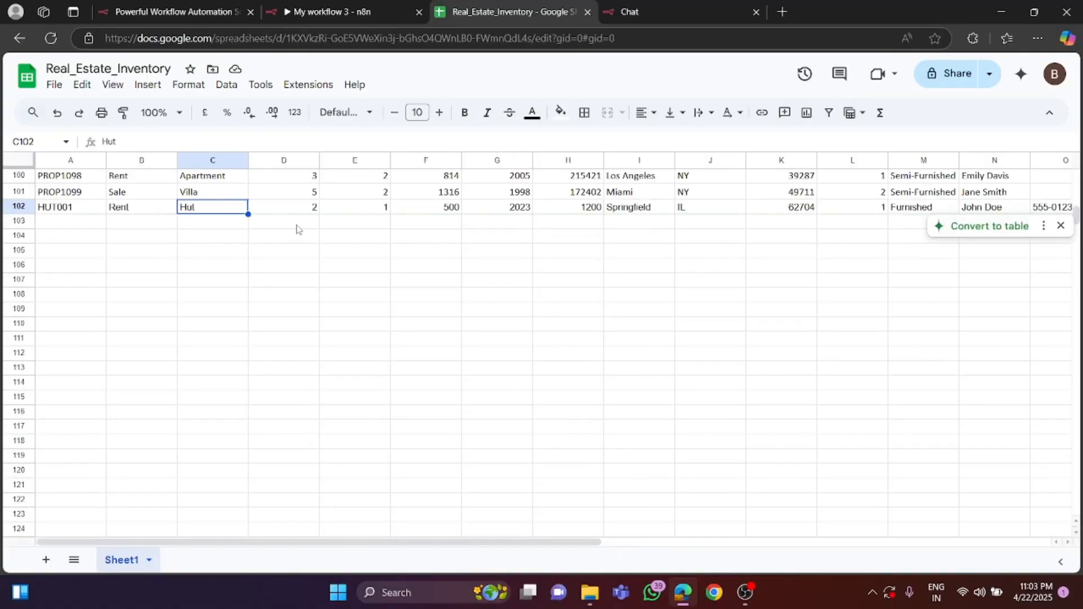
{"action": "left_click", "coordinate": [302, 209]}
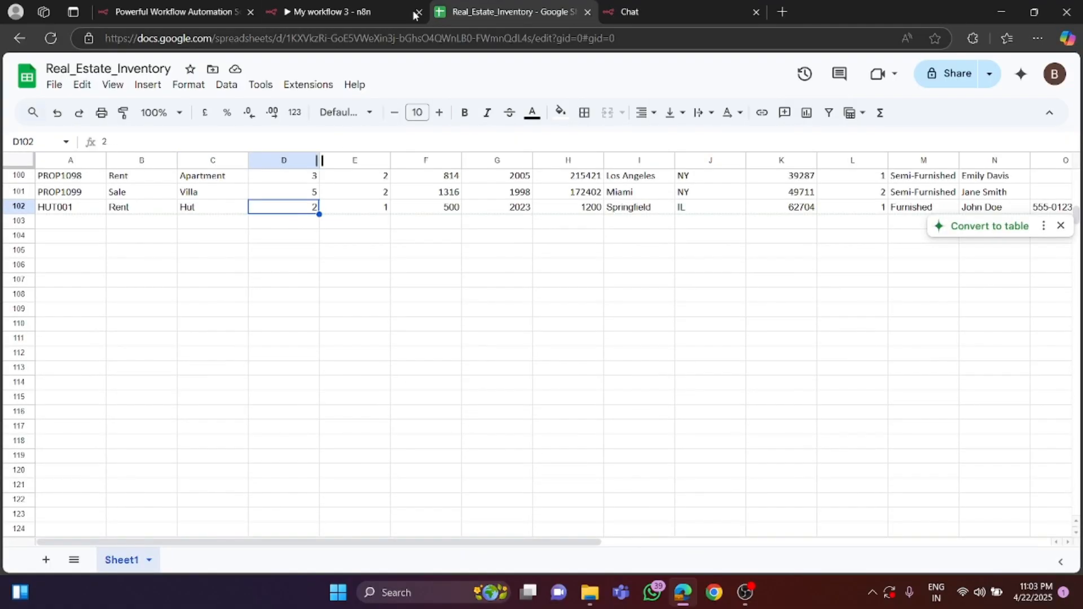
- Return to the n8n workflow and draft the chat message "Can you update the number of bedrooms within this property whose property_type is hut?"
{"action": "left_click", "coordinate": [393, 6]}
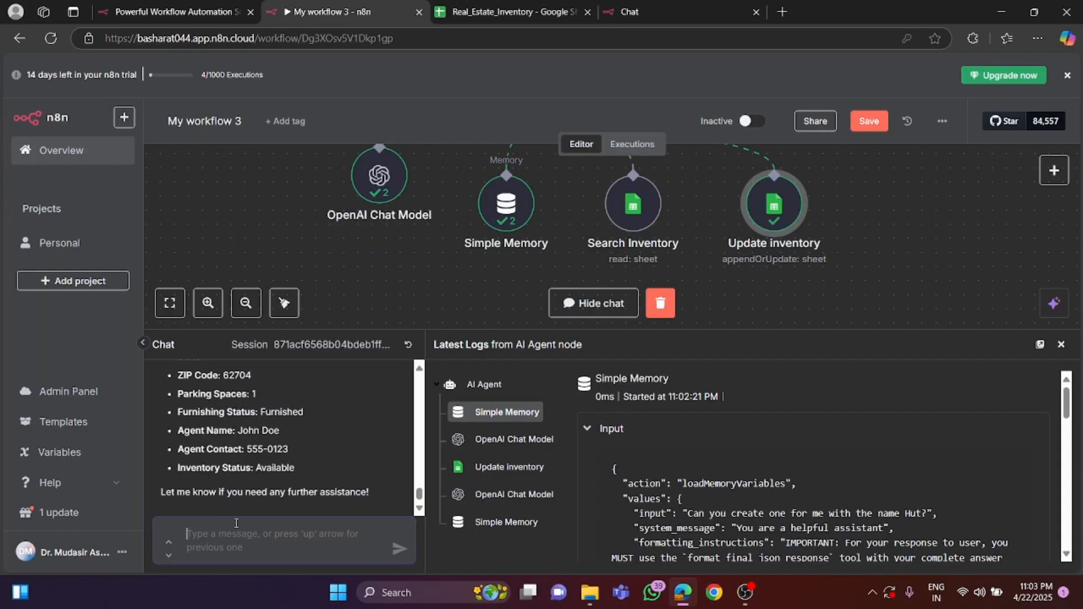
{"action": "type", "text": "Cam"}
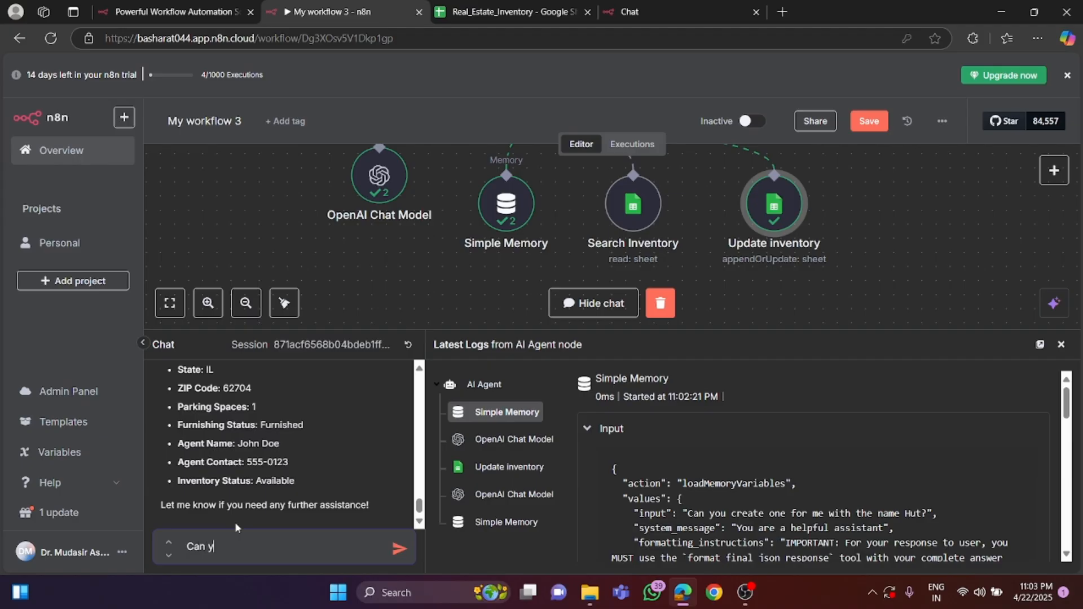
{"action": "type", "text": " you update the "}
{"action": "type", "text": "unit"}
{"action": "key", "text": "BackSpace"}
{"action": "key", "text": "BackSpace"}
{"action": "key", "text": "BackSpace"}
{"action": "key", "text": "BackSpace"}
{"action": "type", "text": "number of be"}
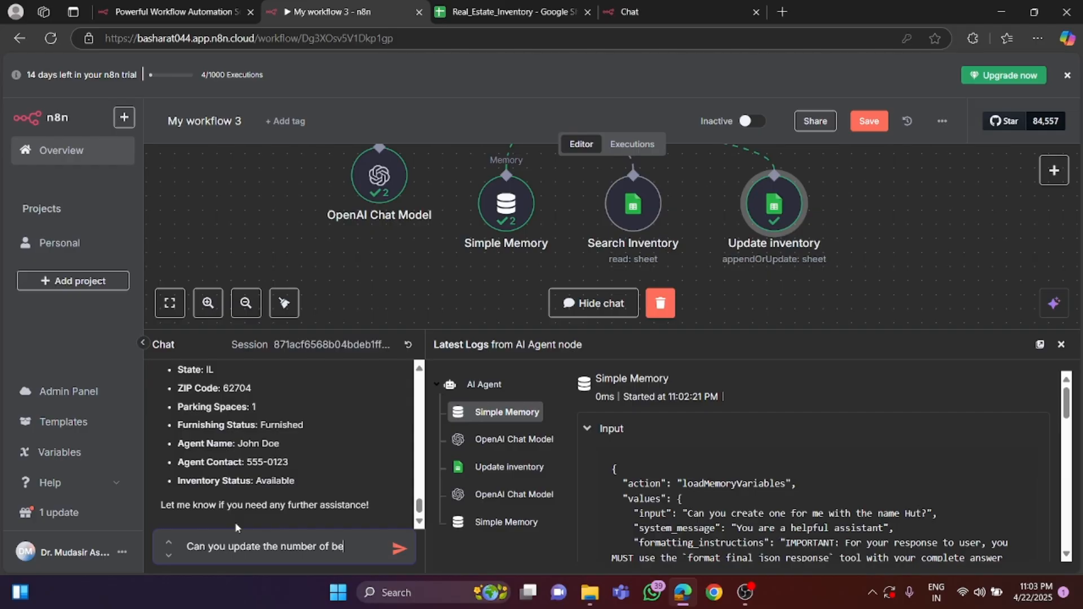
{"action": "type", "text": "drooms "}
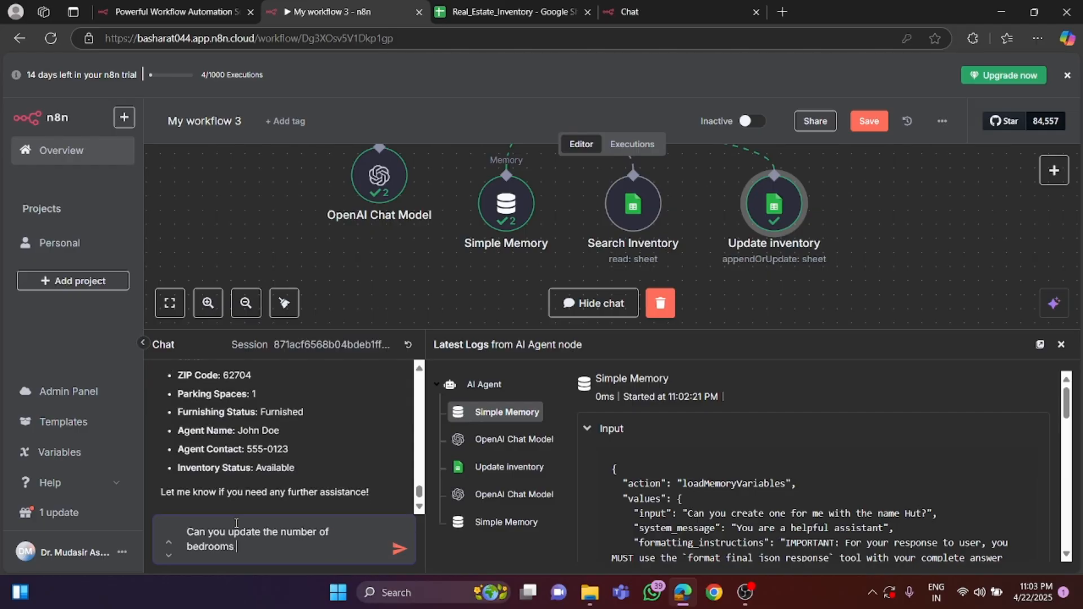
{"action": "type", "text": "within this property "}
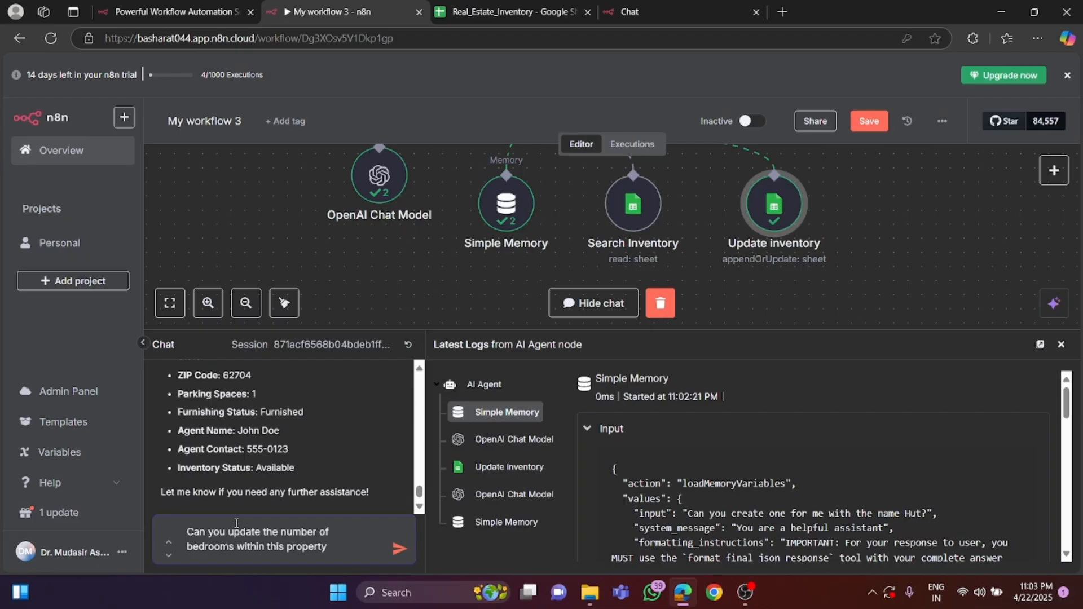
{"action": "type", "text": "whose p"}
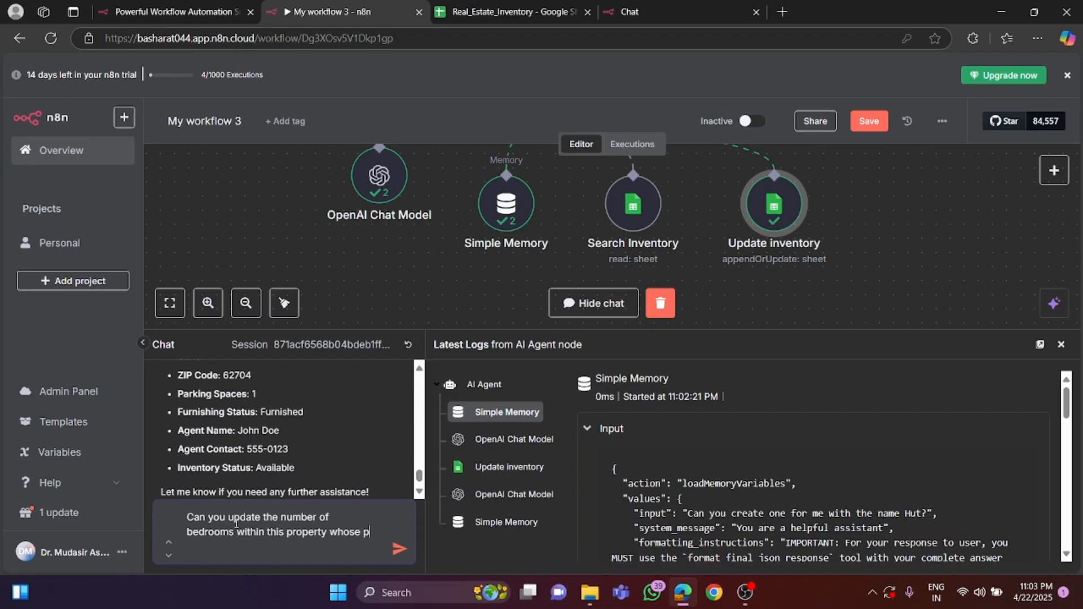
{"action": "type", "text": "roperty_type is hut"}
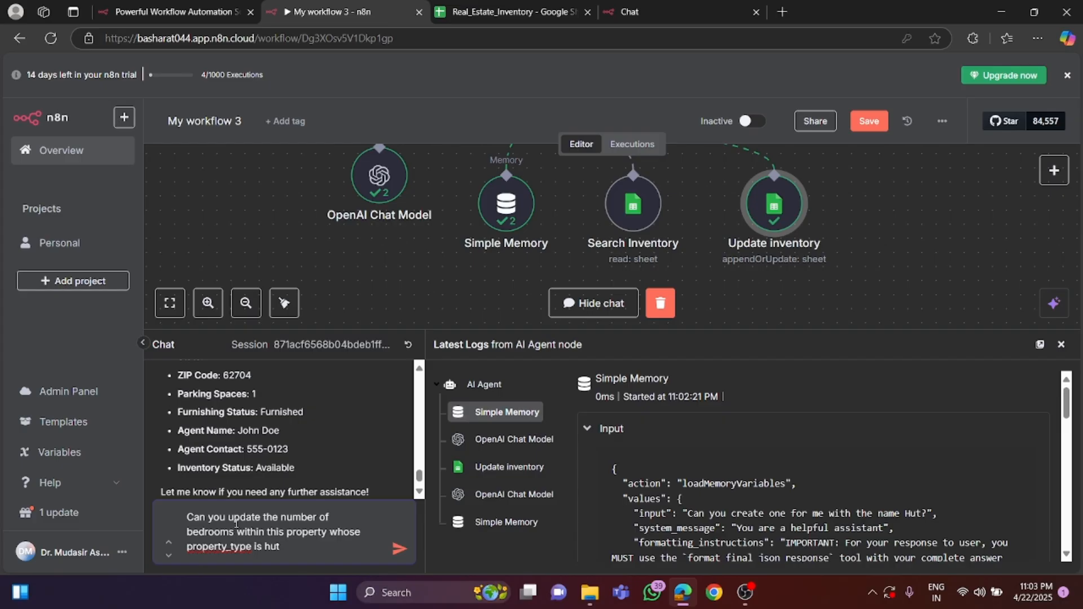
{"action": "type", "text": "?"}
- Insert "with 4" after "bedrooms" in the drafted message and send it to the chatbot
{"action": "left_click", "coordinate": [236, 532]}
{"action": "type", "text": "wit"}
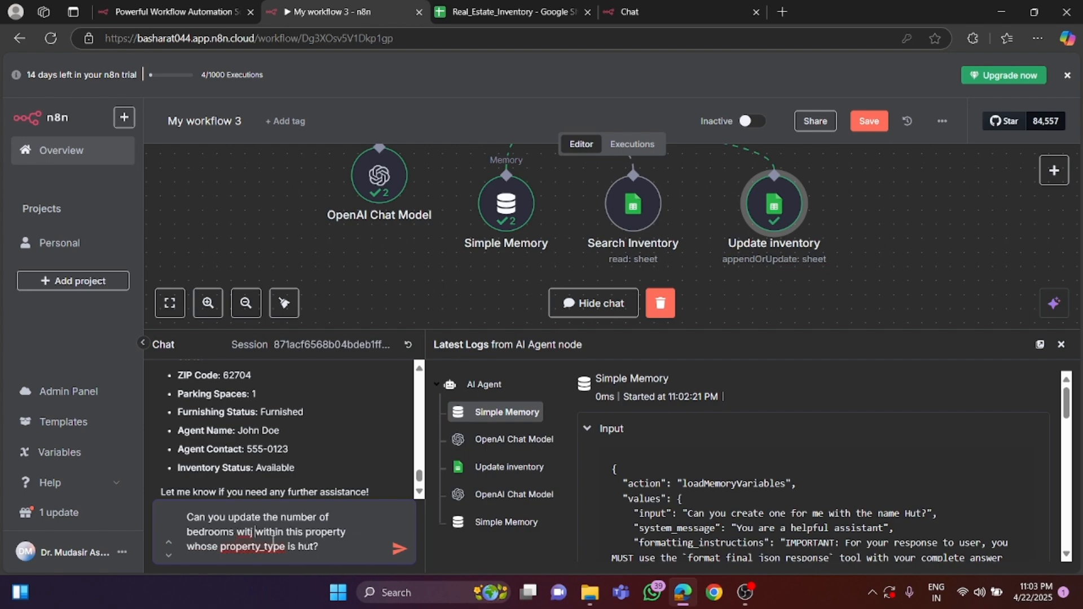
{"action": "type", "text": "h 4"}
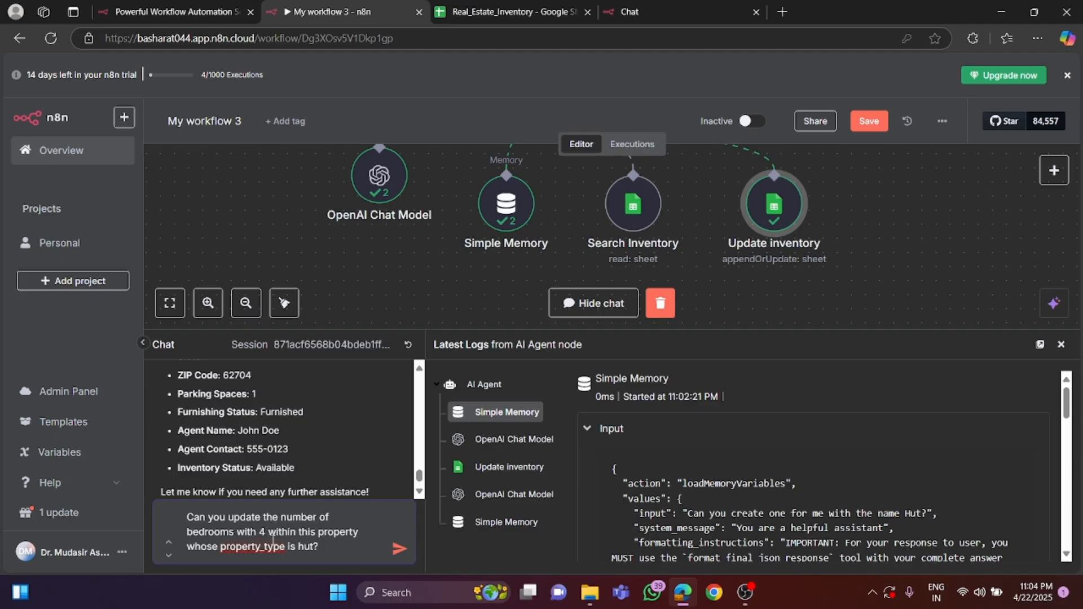
{"action": "left_click", "coordinate": [397, 548]}
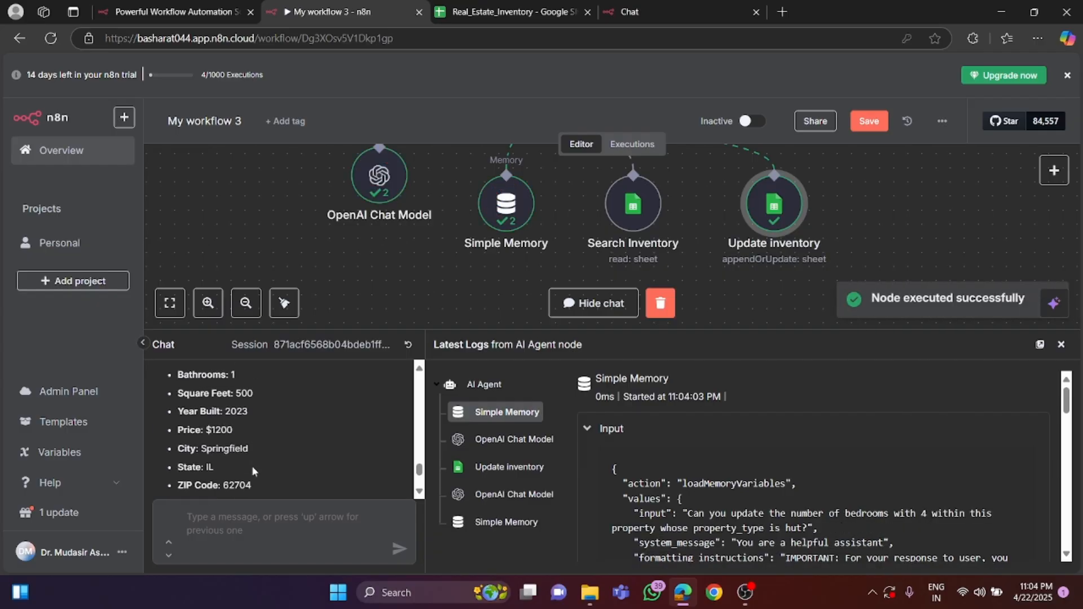
- Check the chatbot's reply and the Hut row's bedroom count in the Google Sheet, and return to the workflow canvas
{"action": "scroll", "coordinate": [248, 446], "scroll_direction": "up", "scroll_amount": 2}
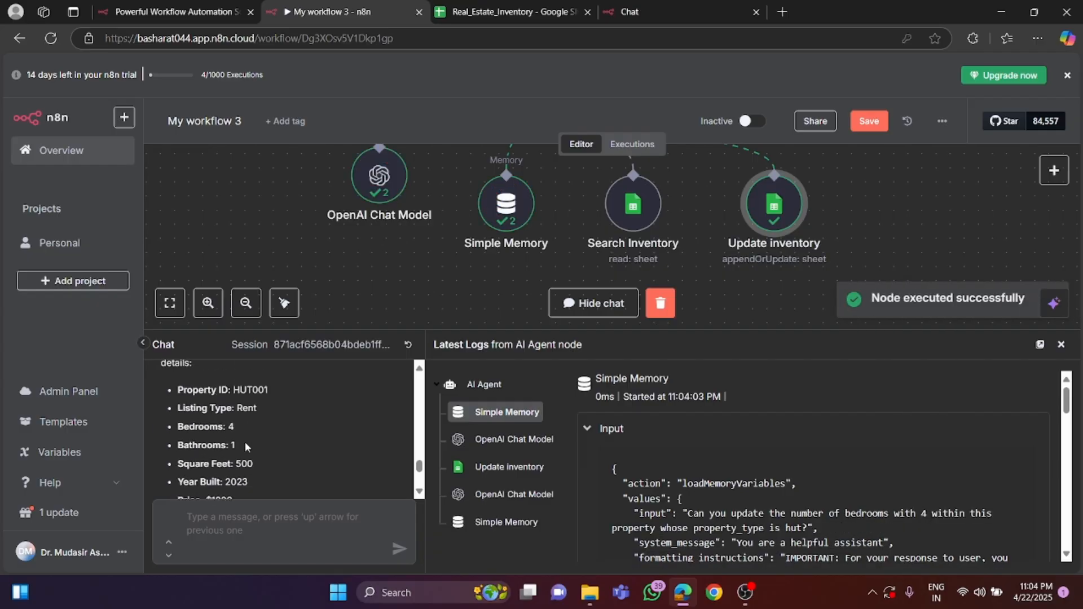
{"action": "scroll", "coordinate": [237, 450], "scroll_direction": "down", "scroll_amount": 5}
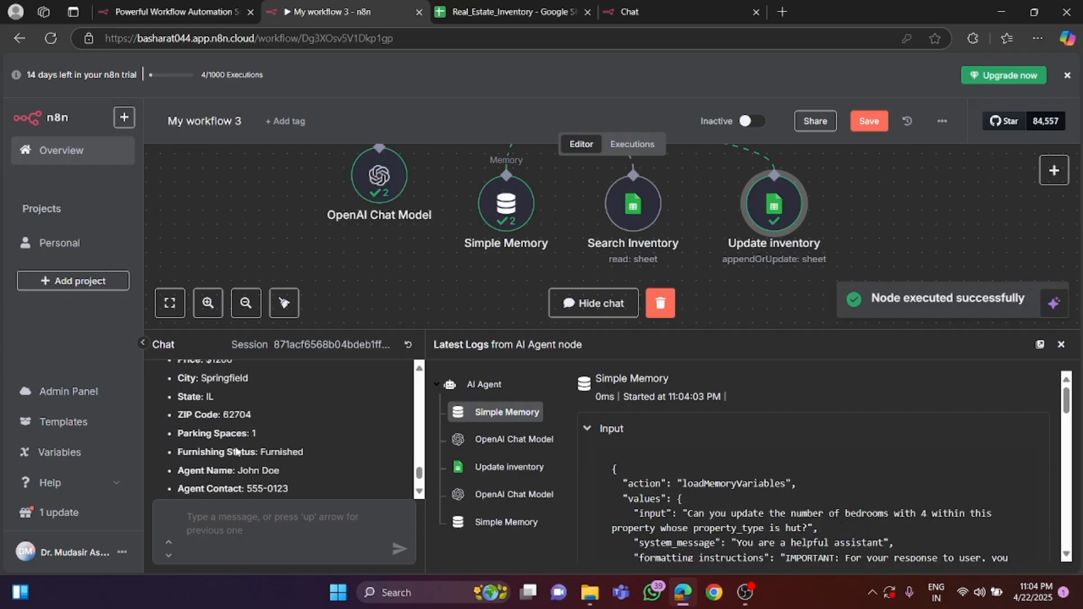
{"action": "left_click", "coordinate": [496, 8]}
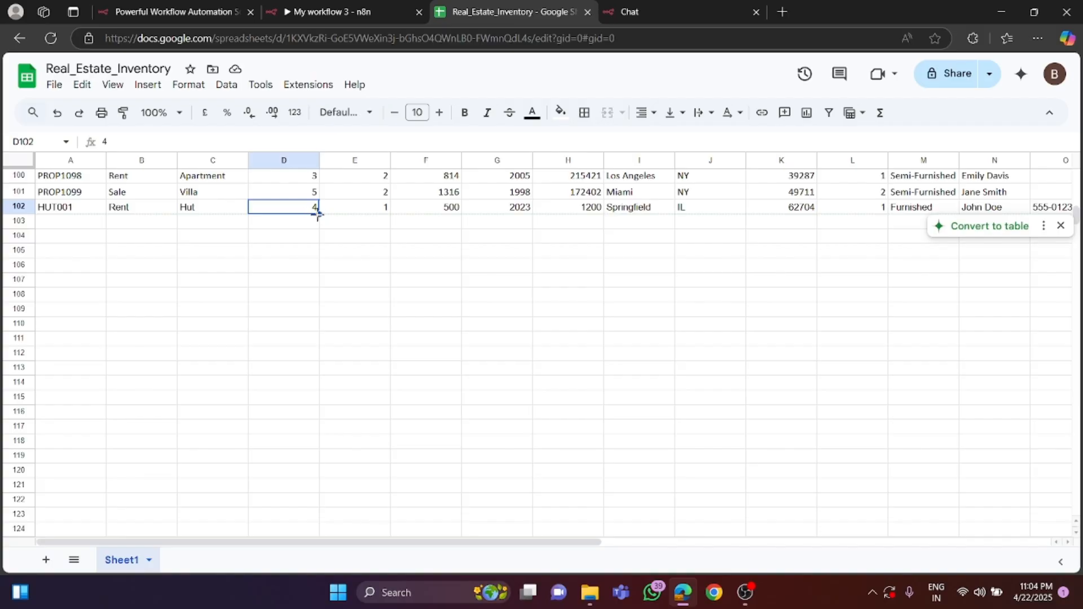
{"action": "left_click", "coordinate": [347, 7]}
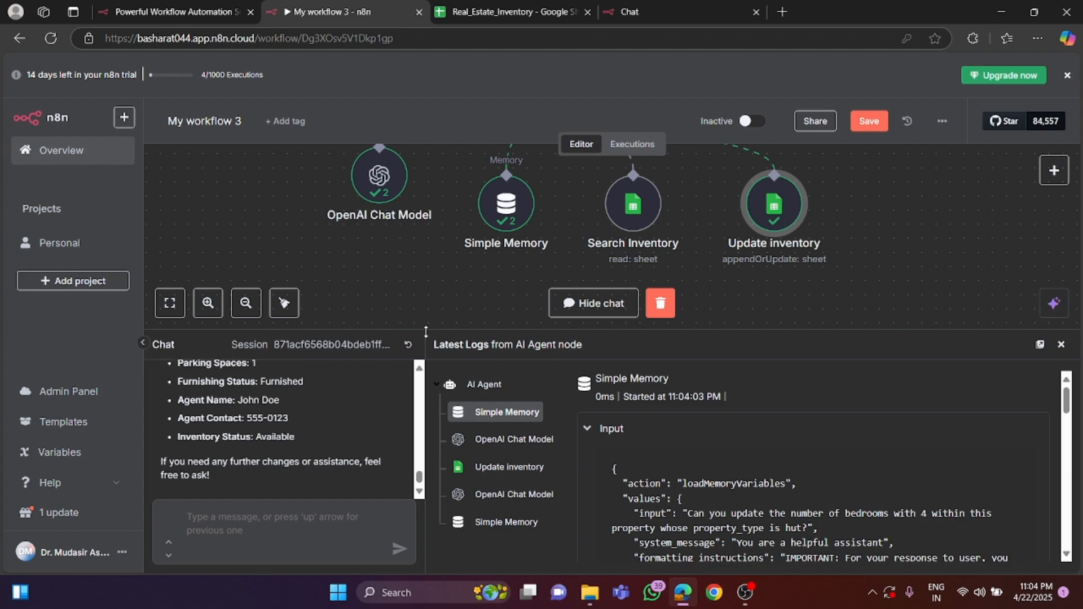
{"action": "scroll", "coordinate": [485, 251], "scroll_direction": "up", "scroll_amount": 5}
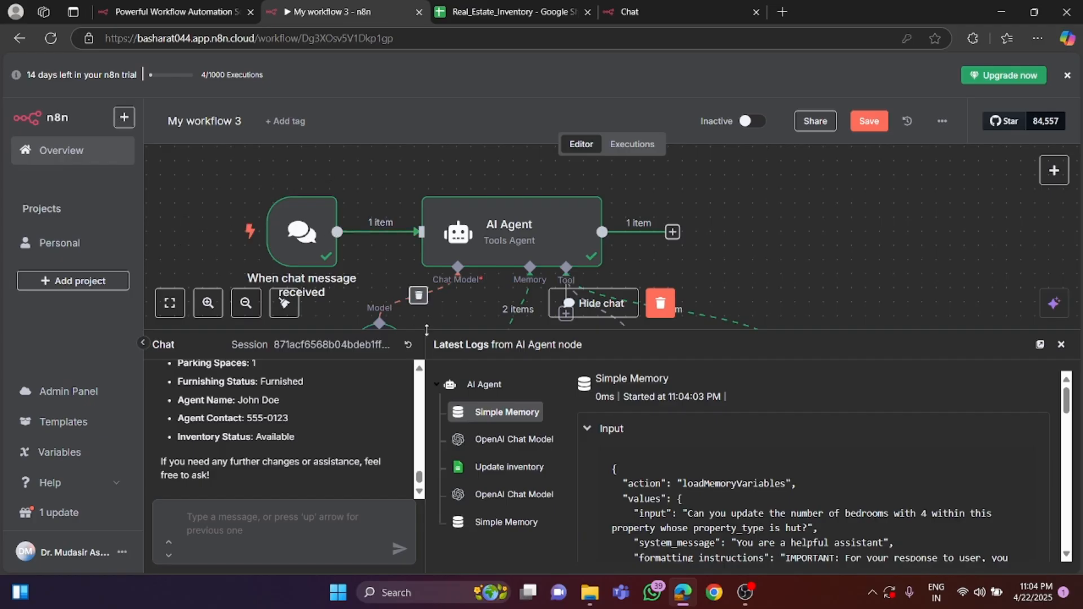
- Shrink the chat pane and make the "When chat message received" trigger's chat publicly available
{"action": "left_click_drag", "start_coordinate": [437, 332], "coordinate": [432, 571]}
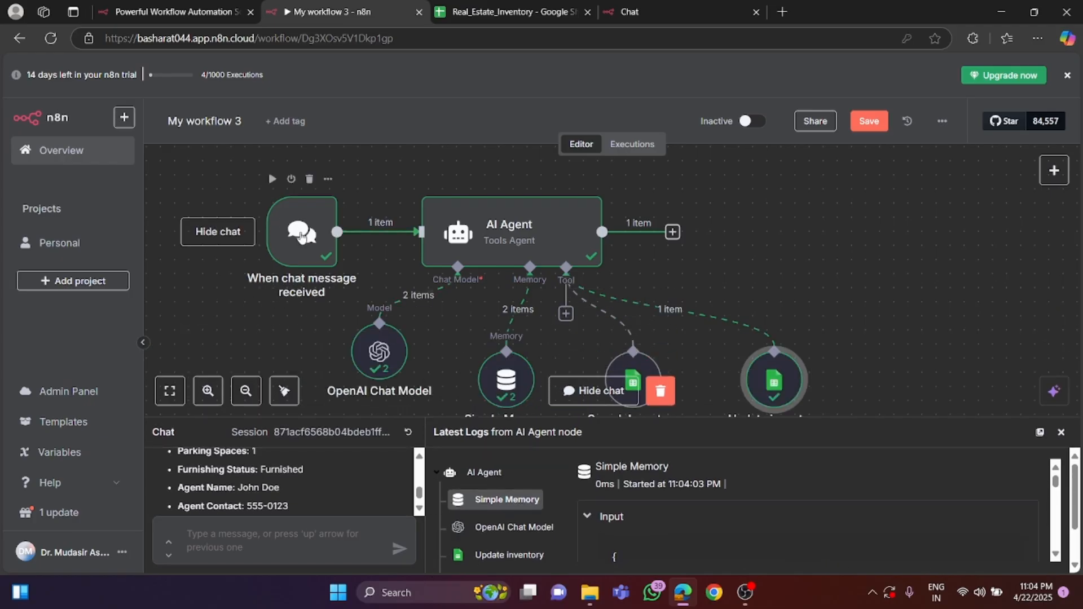
{"action": "double_click", "coordinate": [315, 261]}
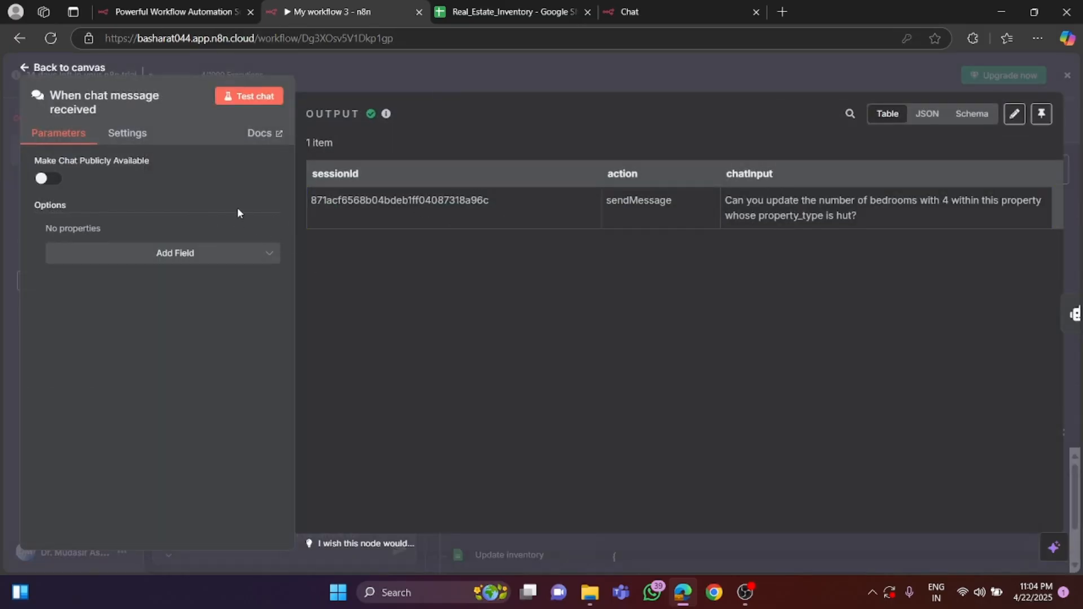
{"action": "left_click", "coordinate": [45, 180]}
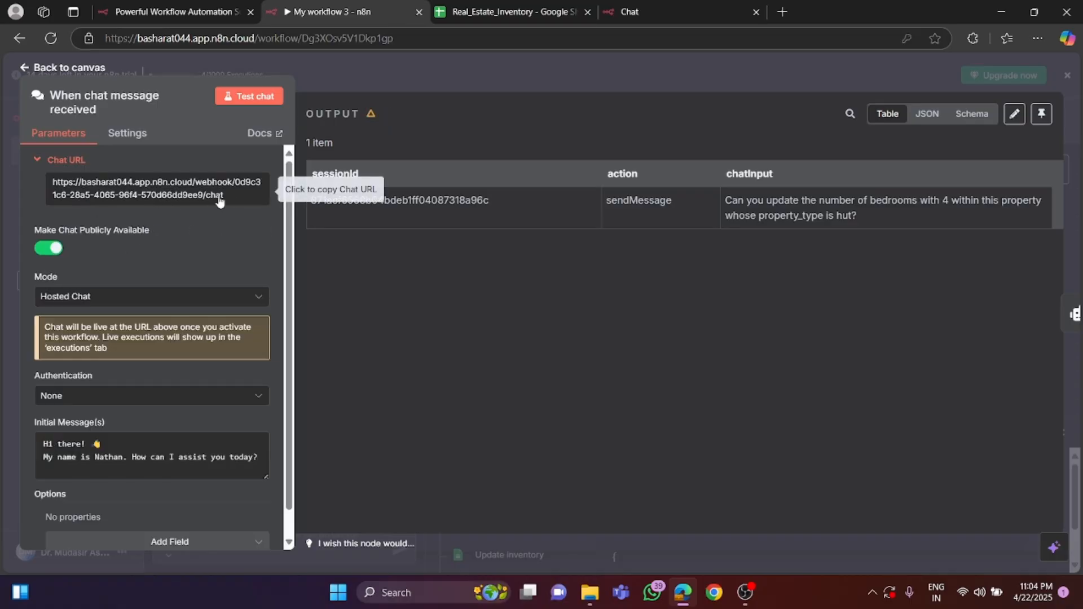
- Copy the trigger's Chat URL and open it in a new browser tab
{"action": "triple_click", "coordinate": [199, 195]}
{"action": "right_click", "coordinate": [158, 191]}
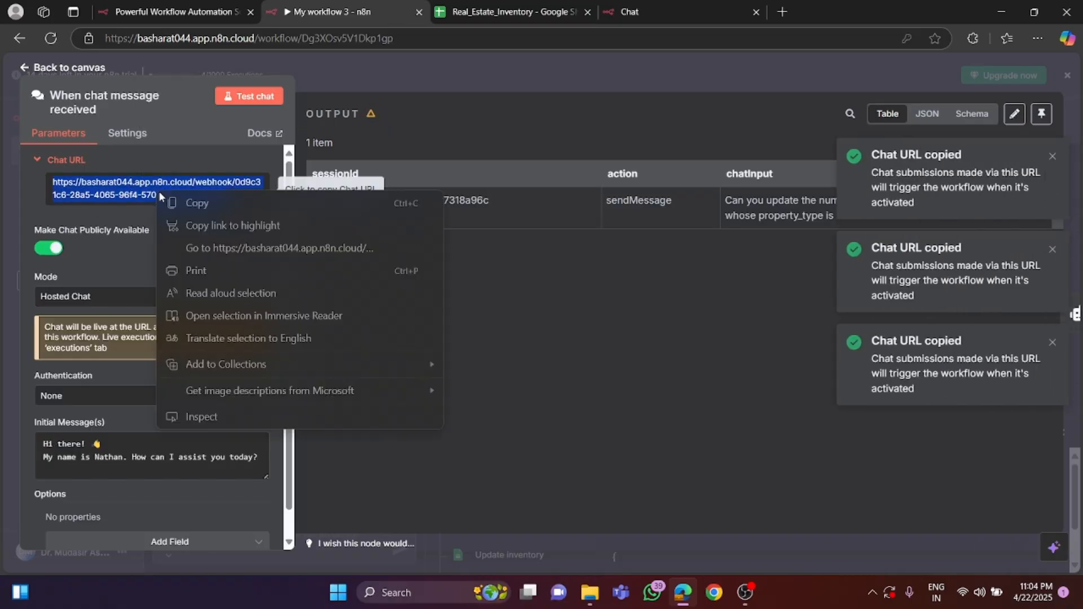
{"action": "left_click", "coordinate": [199, 204]}
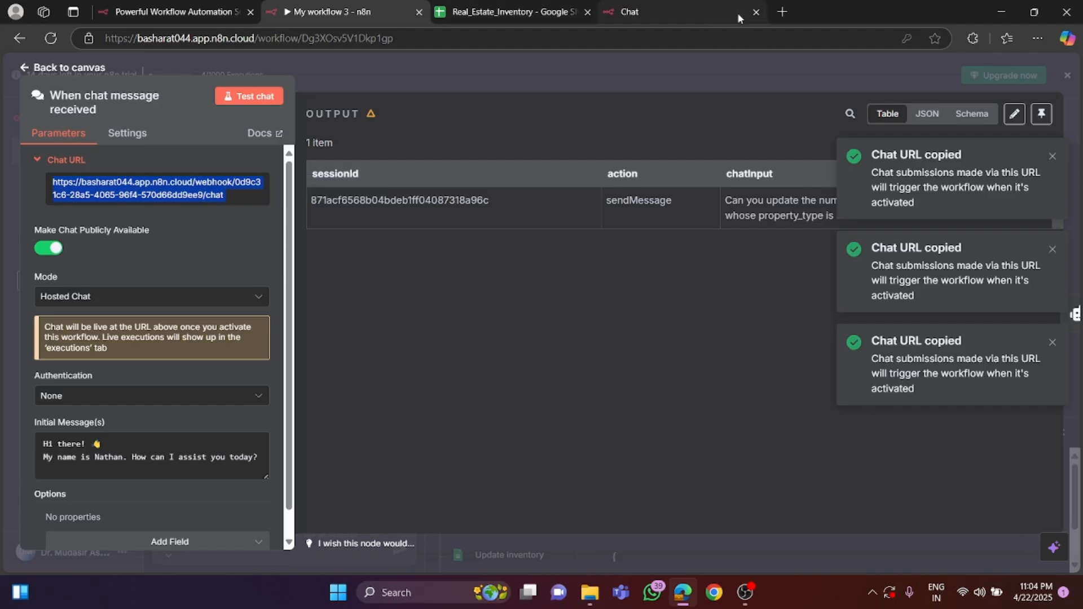
{"action": "left_click", "coordinate": [780, 12]}
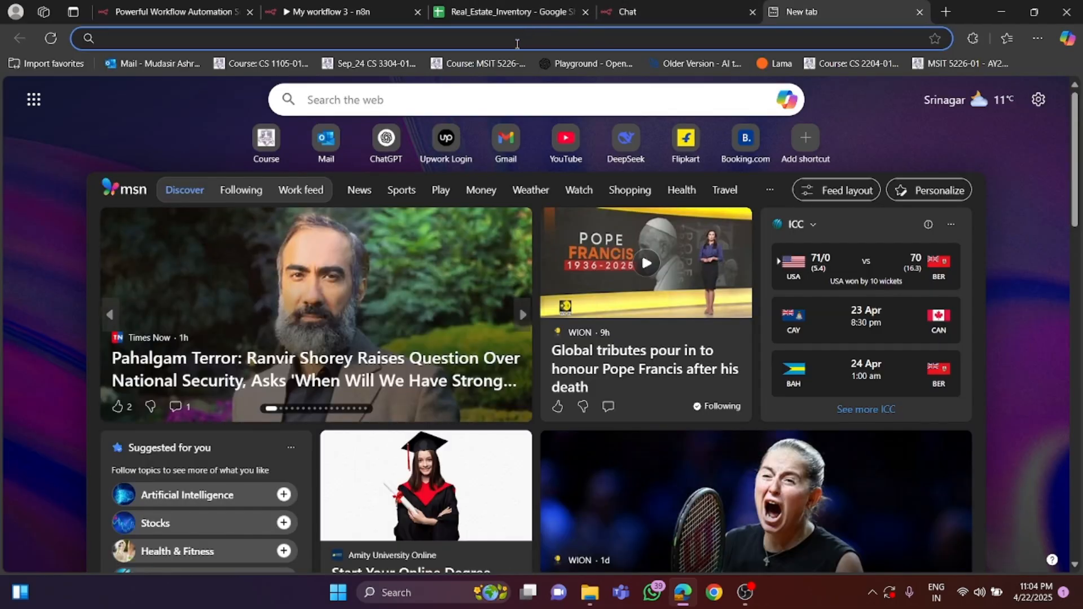
{"action": "key", "text": "ctrl+v"}
{"action": "key", "text": "Return"}
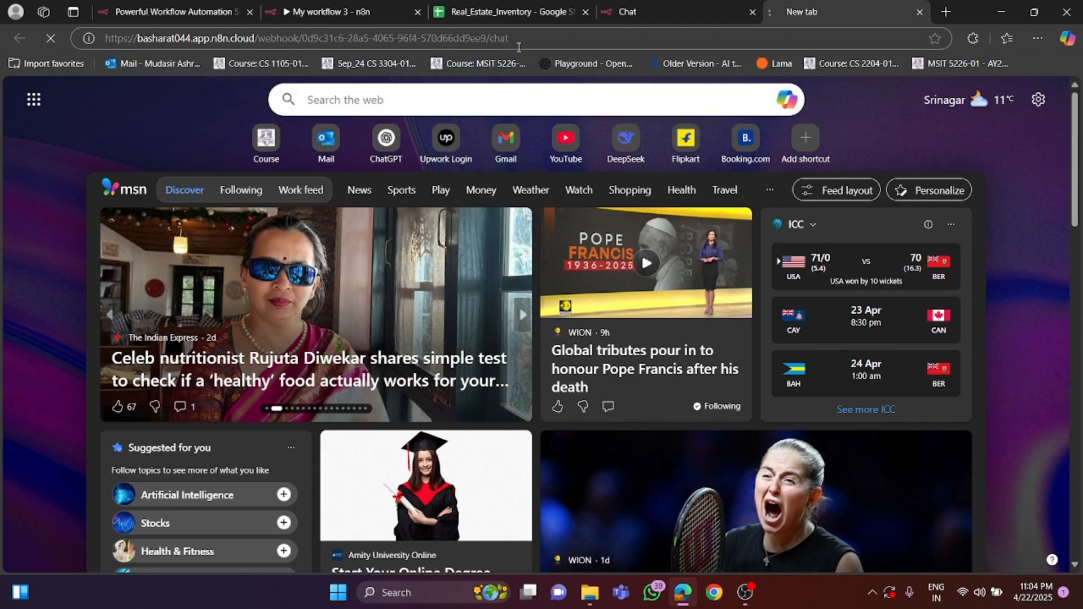
- Return to the canvas, save the workflow, and activate My workflow 3 from the workflows overview
{"action": "left_click", "coordinate": [344, 12]}
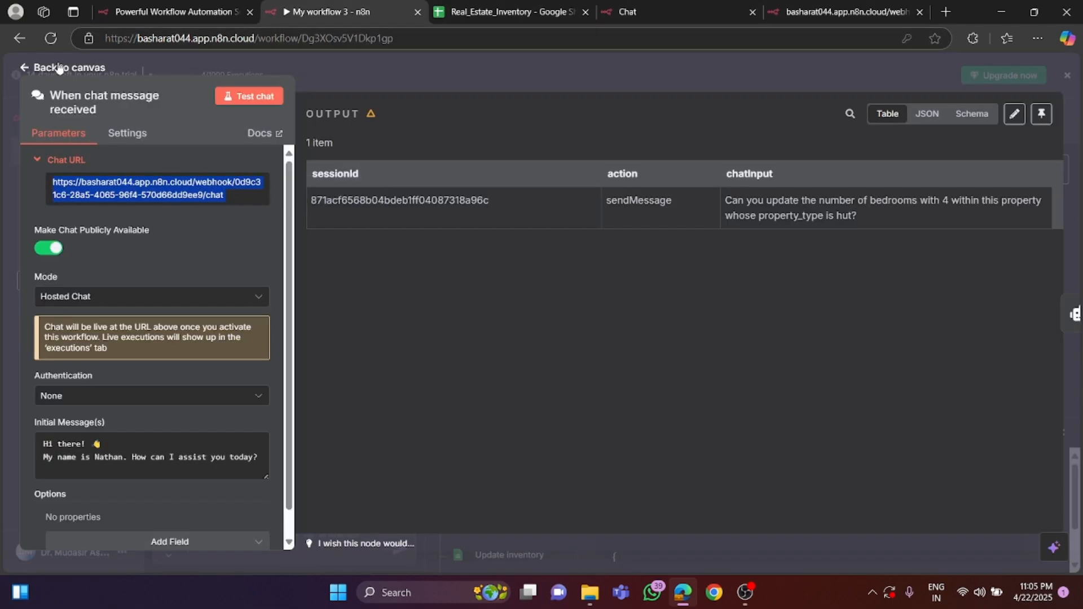
{"action": "left_click", "coordinate": [23, 68]}
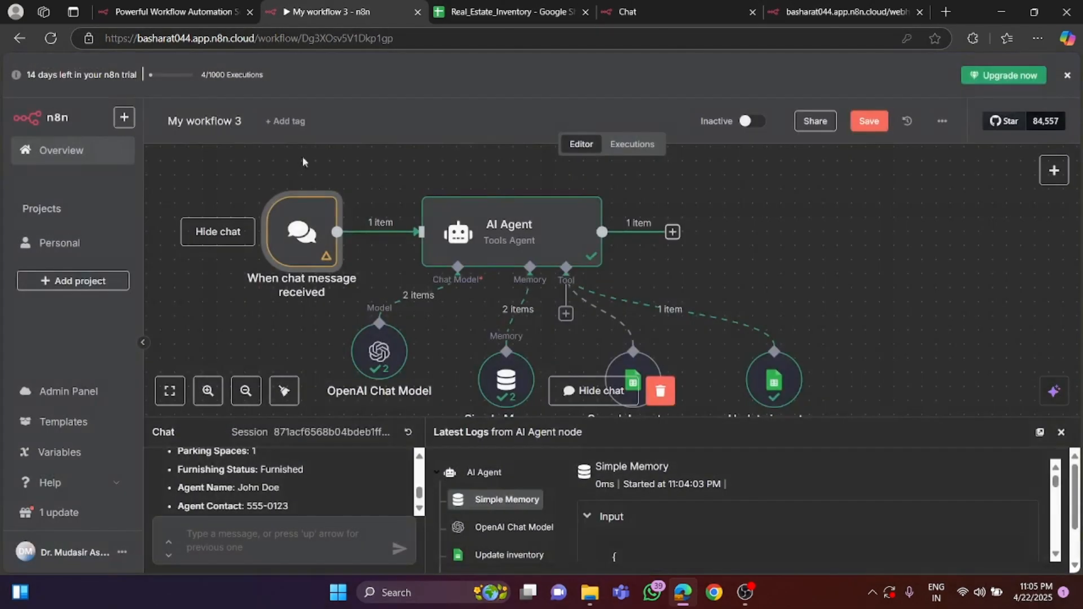
{"action": "left_click", "coordinate": [870, 121]}
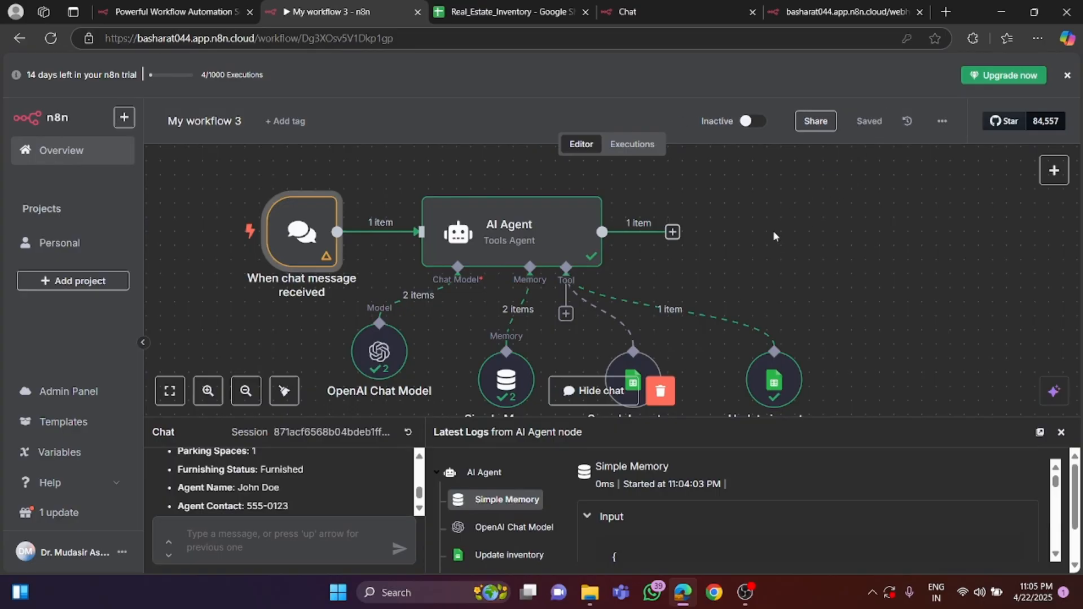
{"action": "left_click", "coordinate": [59, 152]}
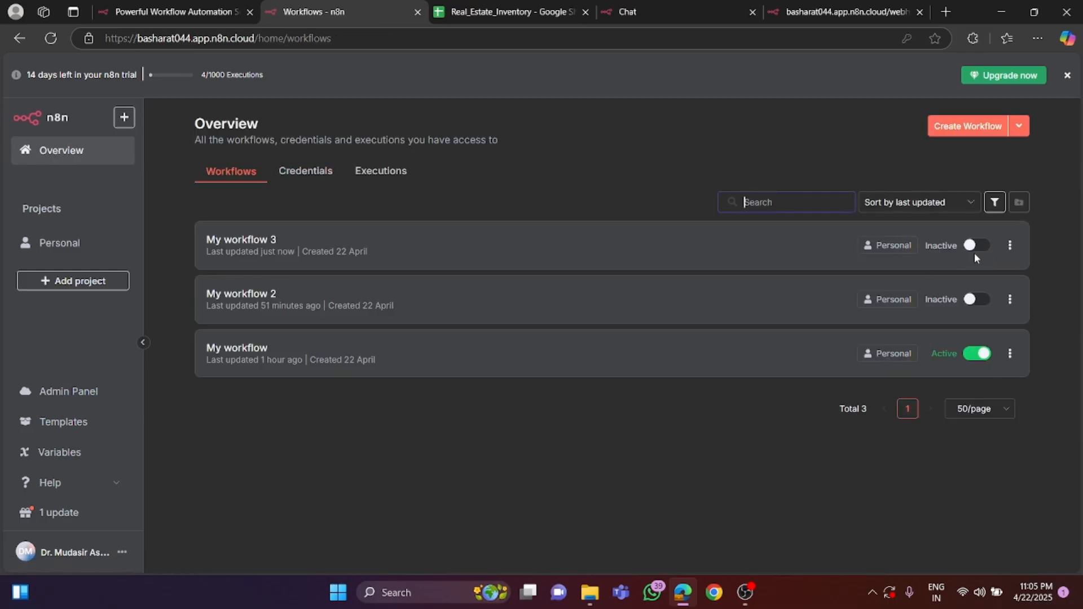
{"action": "left_click", "coordinate": [978, 248]}
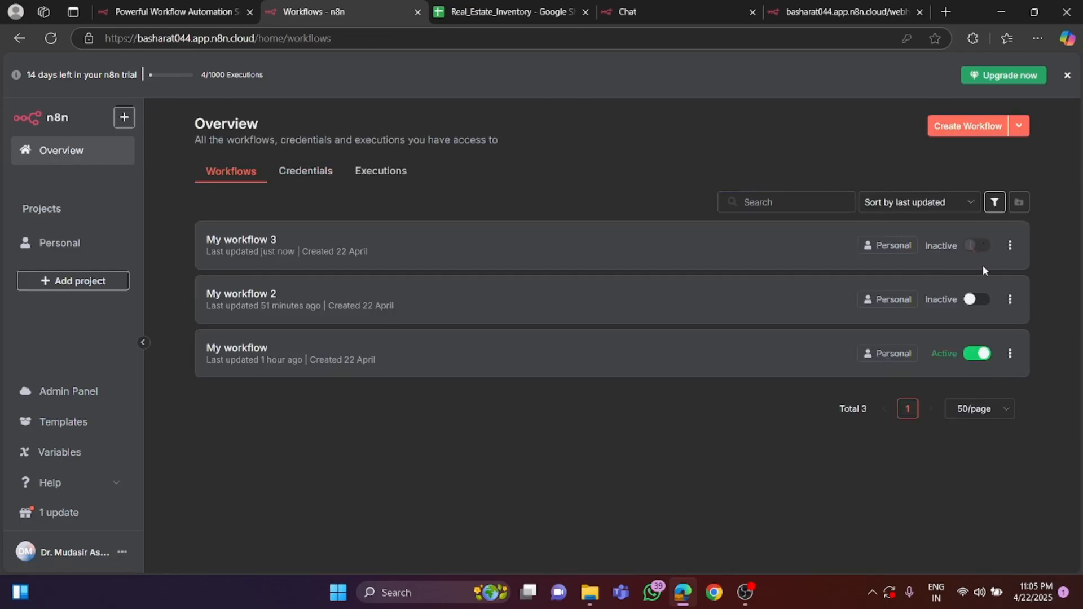
{"action": "left_click", "coordinate": [666, 350]}
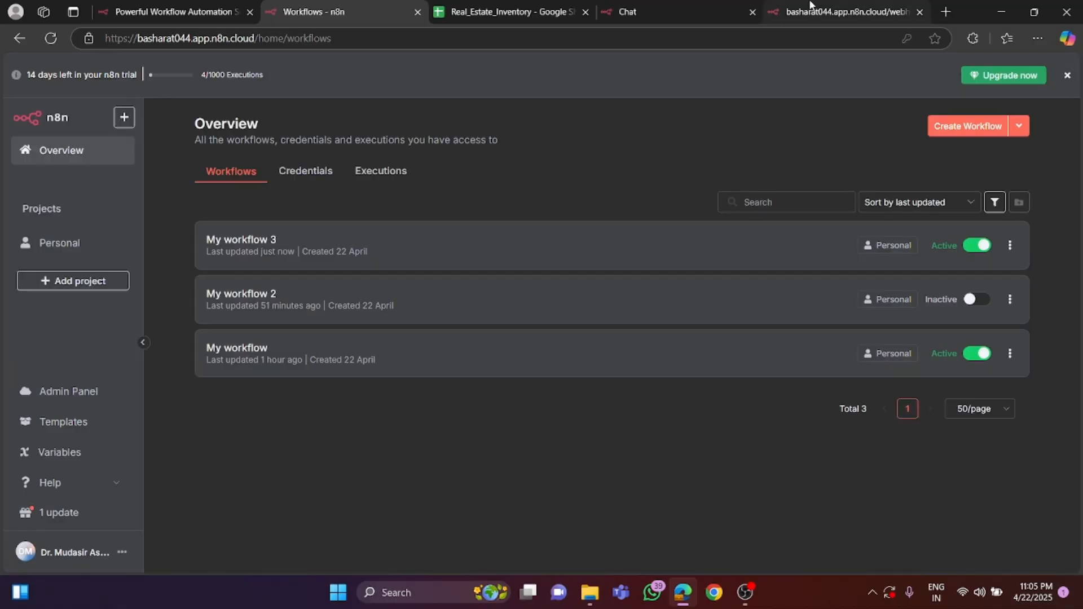
- Reload the public chat page in its browser tab and send the message "Hi"
{"action": "left_click", "coordinate": [846, 12]}
{"action": "left_click", "coordinate": [54, 40]}
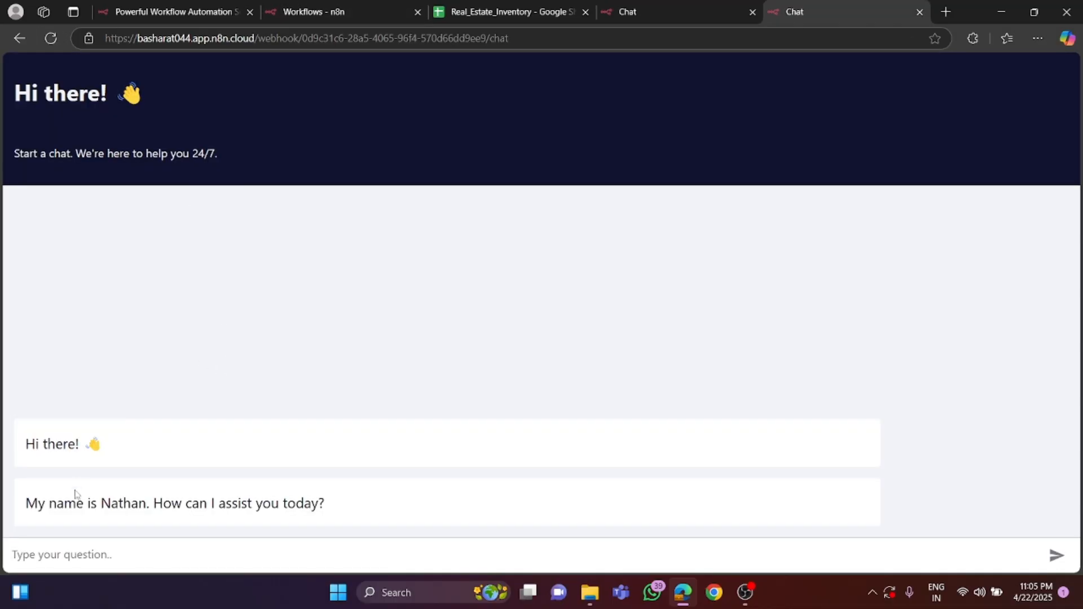
{"action": "left_click", "coordinate": [79, 555]}
{"action": "type", "text": "Hi"}
{"action": "key", "text": "Return"}
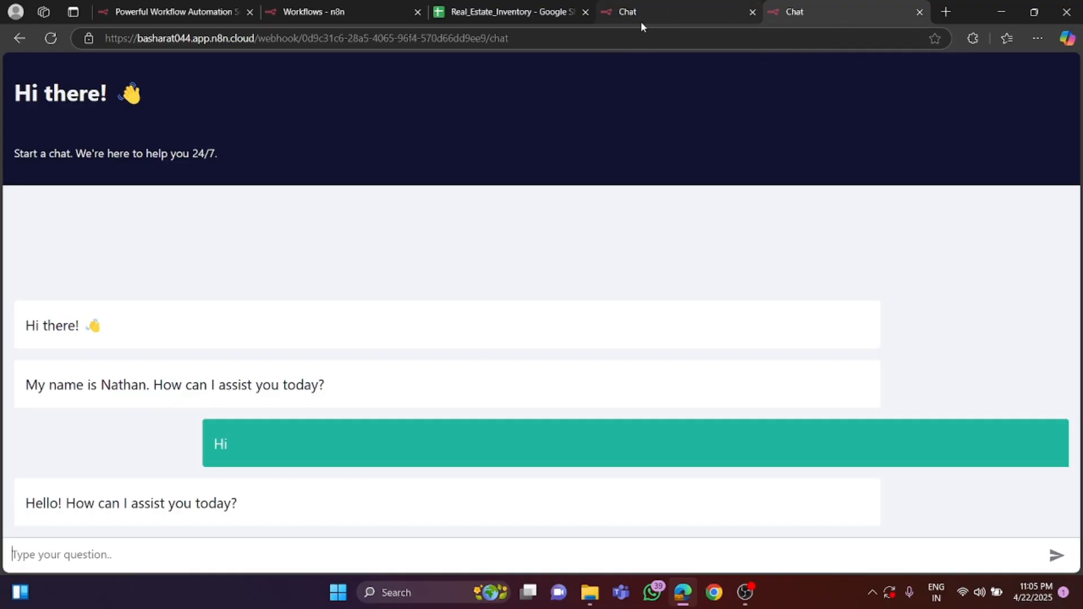
- Glance at the other chat page and the inventory sheet, and reopen My workflow 3 in the n8n editor
{"action": "left_click", "coordinate": [663, 5]}
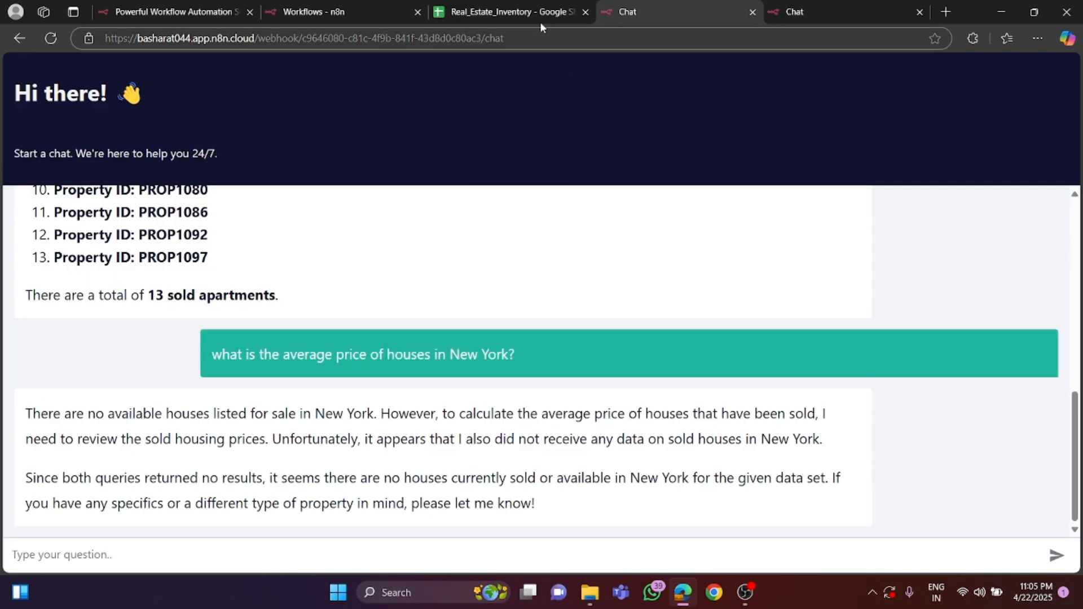
{"action": "left_click", "coordinate": [519, 14]}
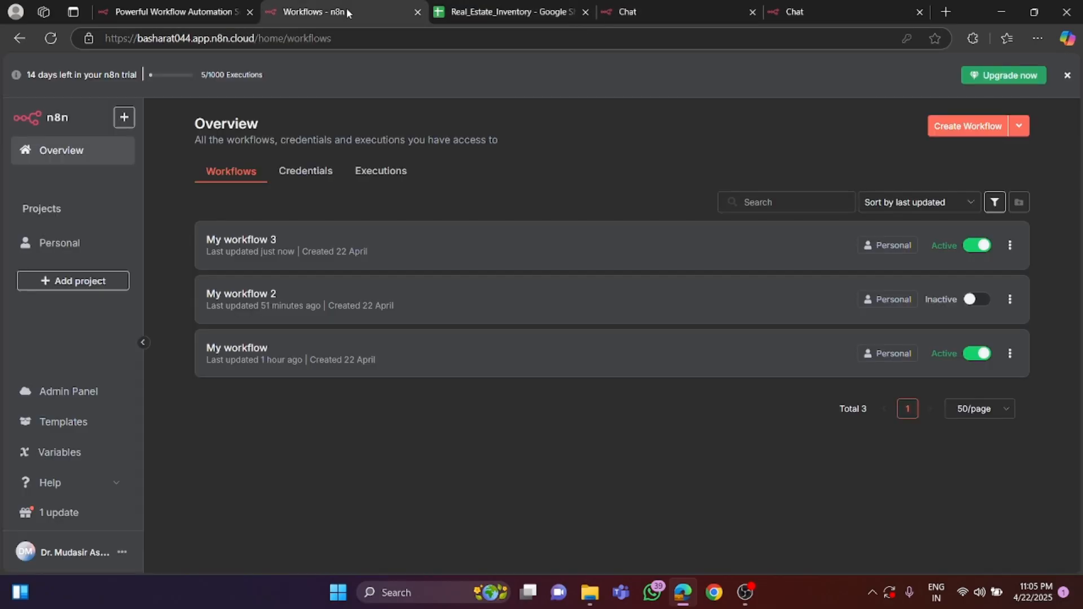
{"action": "left_click", "coordinate": [348, 13]}
{"action": "left_click", "coordinate": [257, 247]}
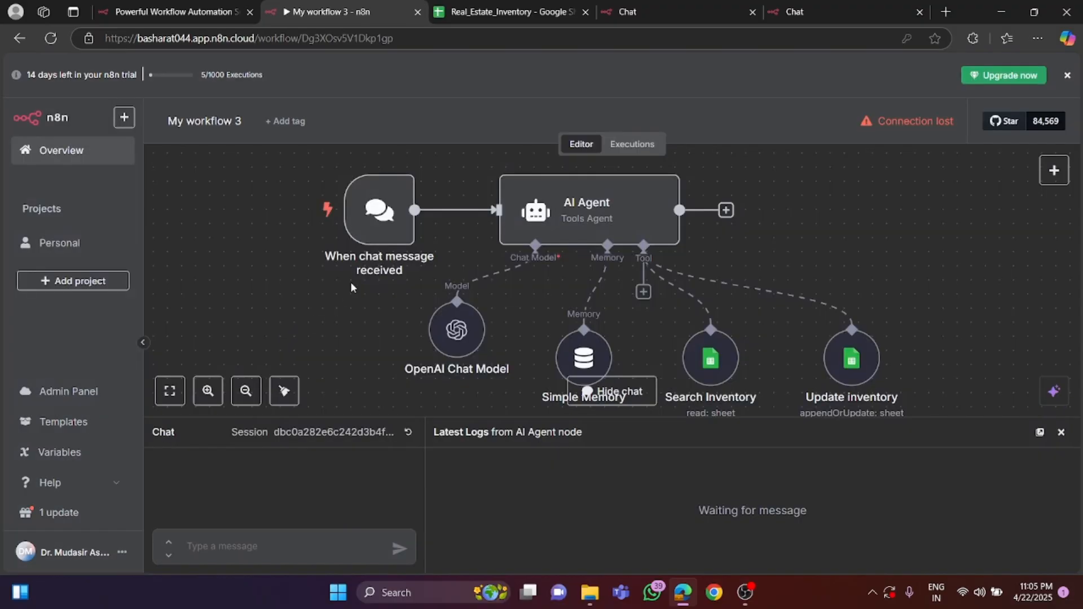
- Change the assistant's name in the chat trigger's initial message to "Jones" and save the workflow
{"action": "left_click", "coordinate": [382, 229]}
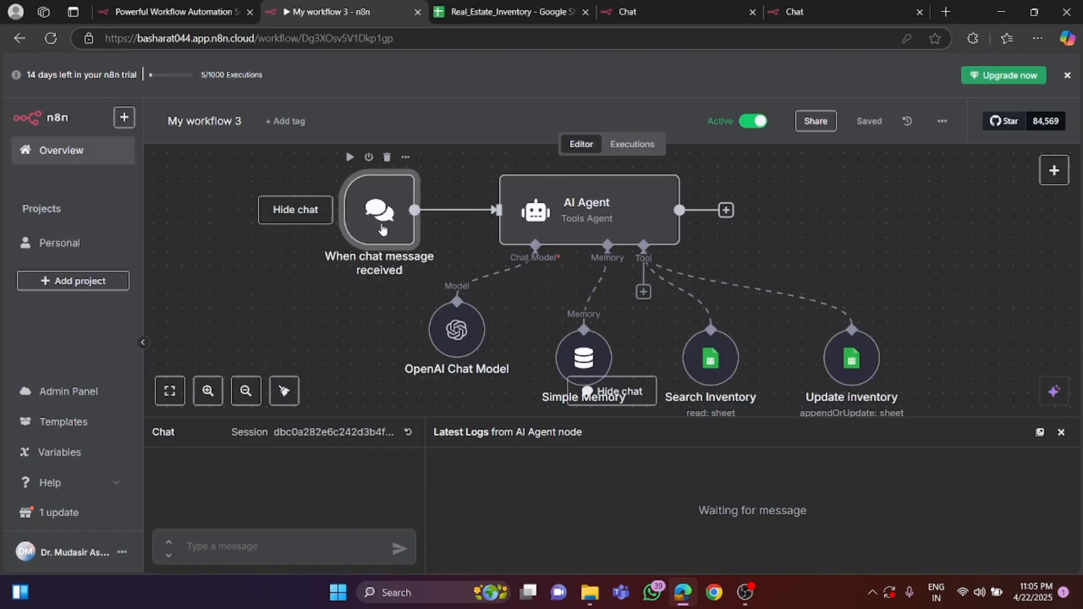
{"action": "double_click", "coordinate": [382, 228]}
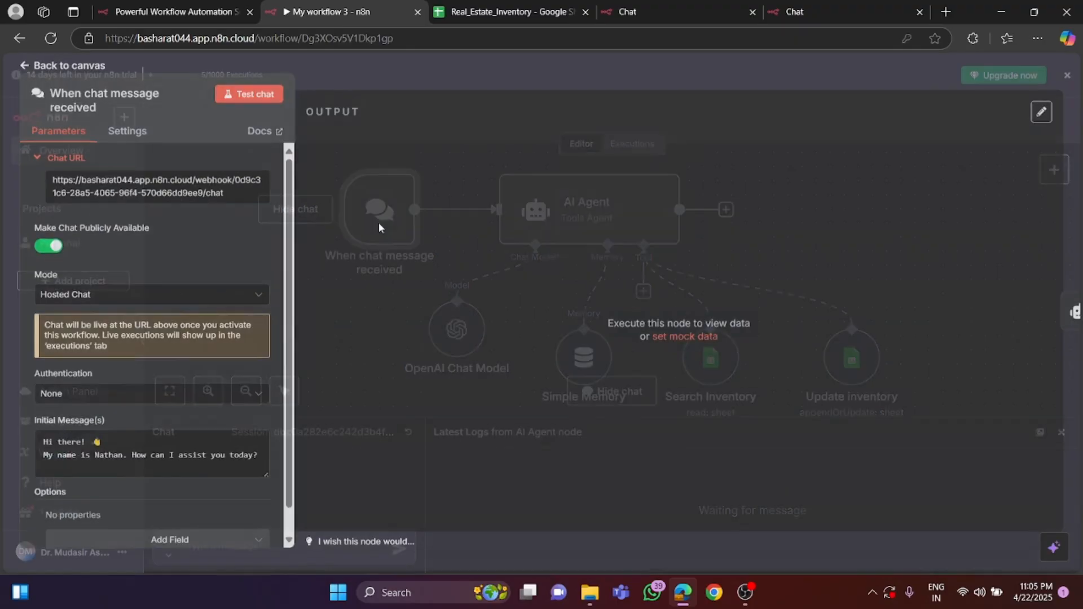
{"action": "left_click", "coordinate": [126, 457]}
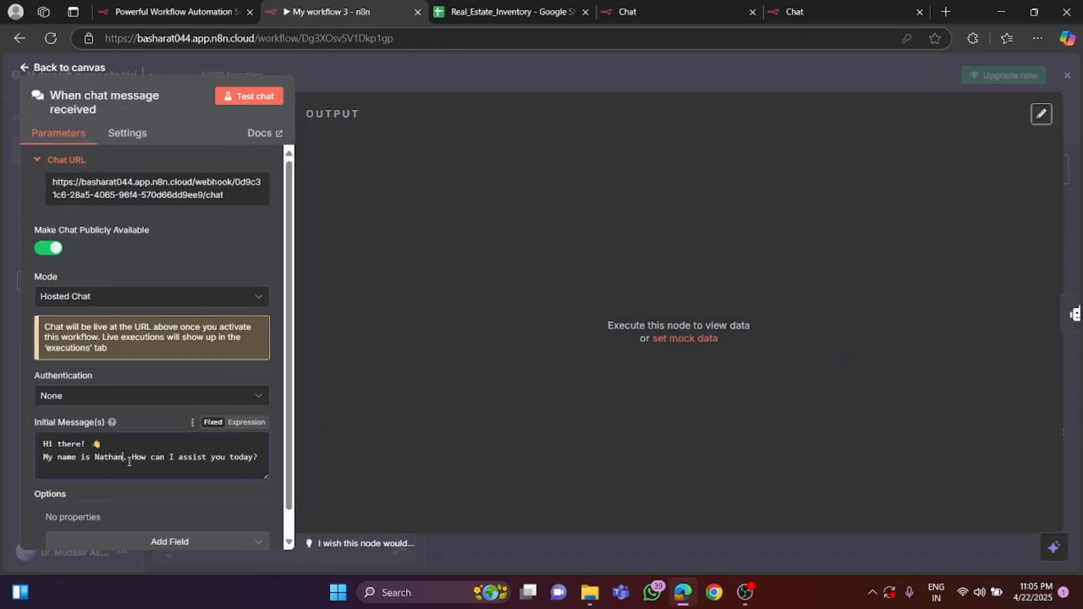
{"action": "key", "text": "BackSpace"}
{"action": "key", "text": "BackSpace"}
{"action": "key", "text": "BackSpace"}
{"action": "key", "text": "BackSpace"}
{"action": "key", "text": "BackSpace"}
{"action": "key", "text": "BackSpace"}
{"action": "type", "text": "Jones"}
{"action": "left_click", "coordinate": [72, 68]}
{"action": "left_click", "coordinate": [879, 125]}
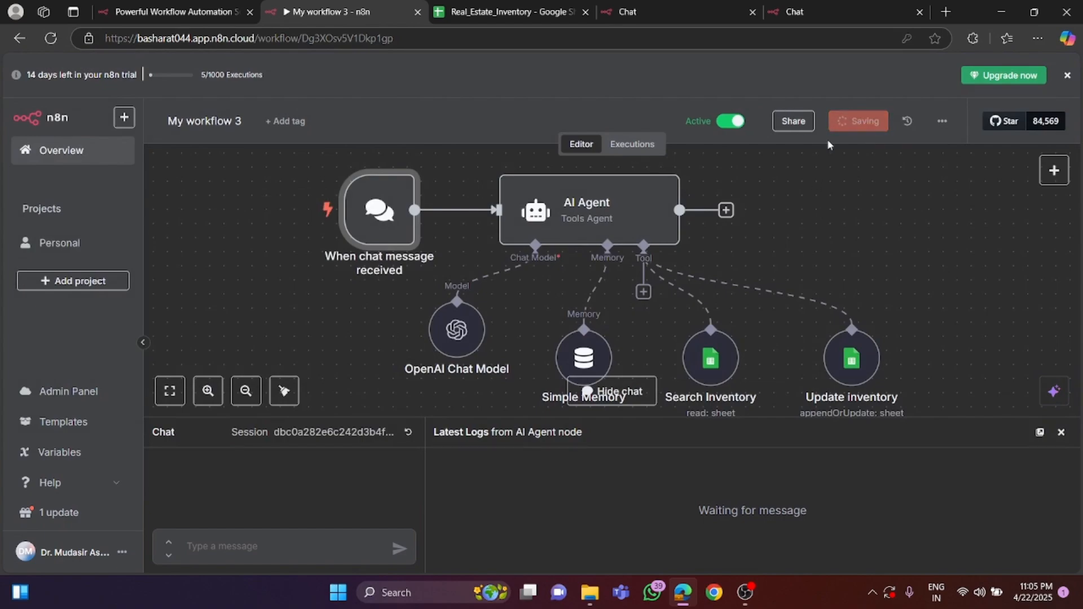
- Reload the public chat page to check its greeting, compare it with the other chat page, and return to the workflow canvas
{"action": "left_click", "coordinate": [804, 7]}
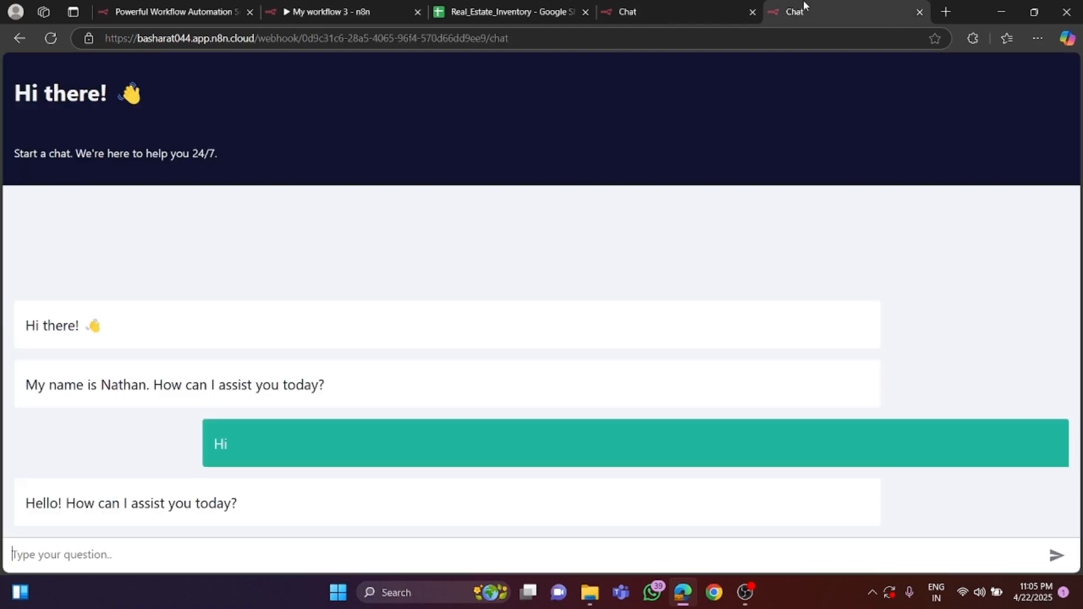
{"action": "left_click", "coordinate": [51, 41]}
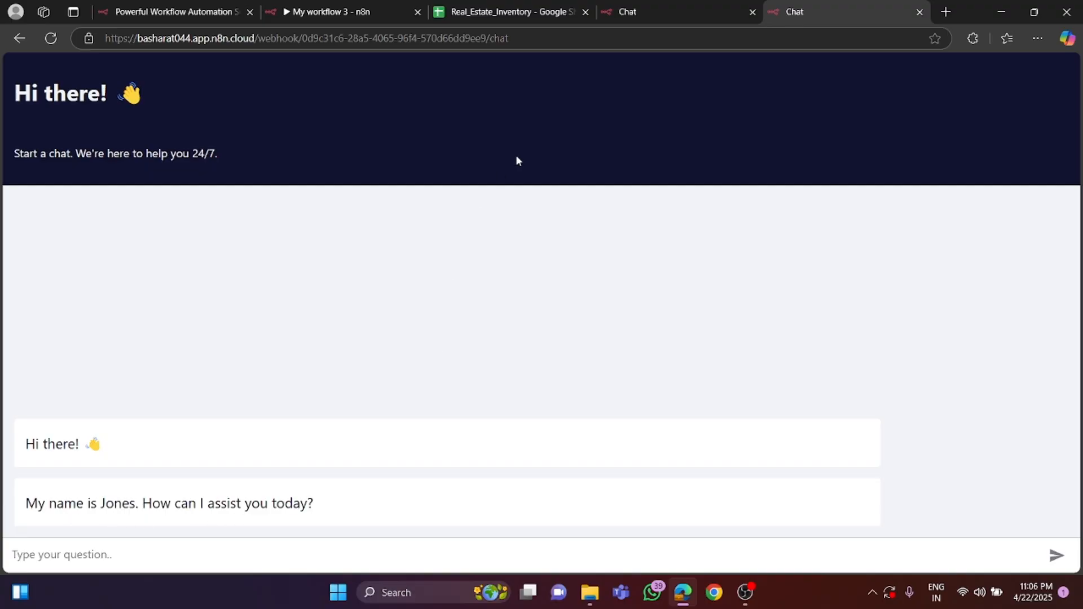
{"action": "left_click", "coordinate": [662, 8]}
{"action": "left_click", "coordinate": [816, 13]}
{"action": "left_click", "coordinate": [342, 12]}
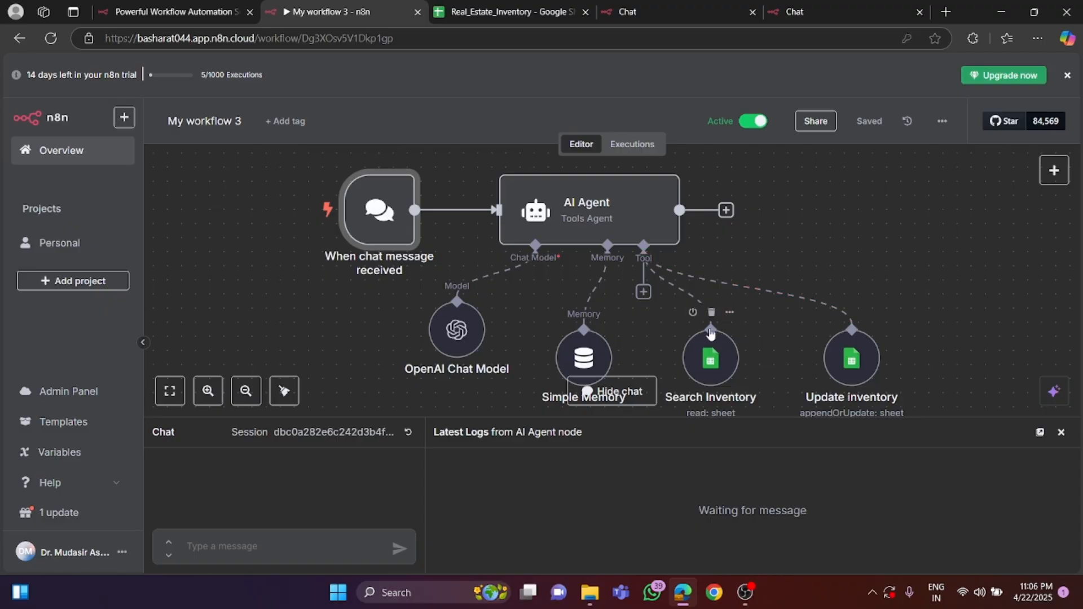
{"action": "scroll", "coordinate": [714, 326], "scroll_direction": "up", "scroll_amount": 3}
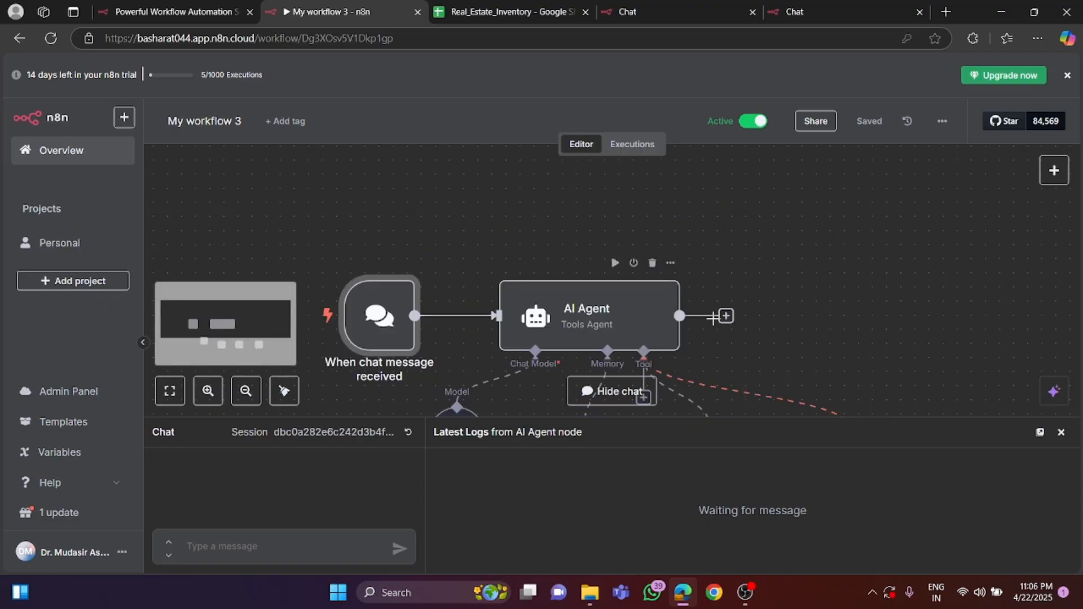
{"action": "scroll", "coordinate": [714, 326], "scroll_direction": "down", "scroll_amount": 2}
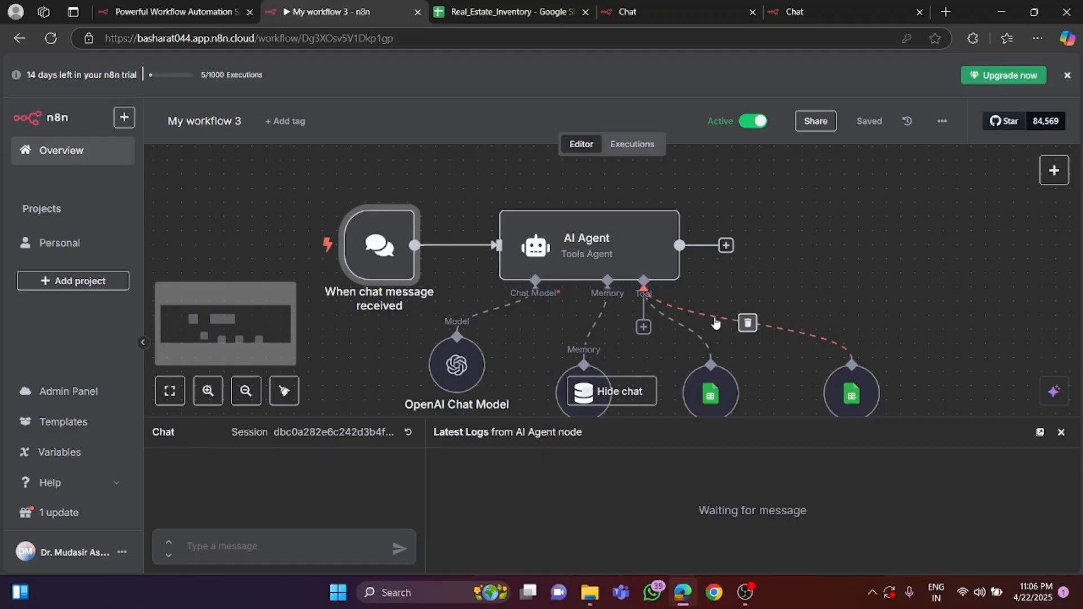